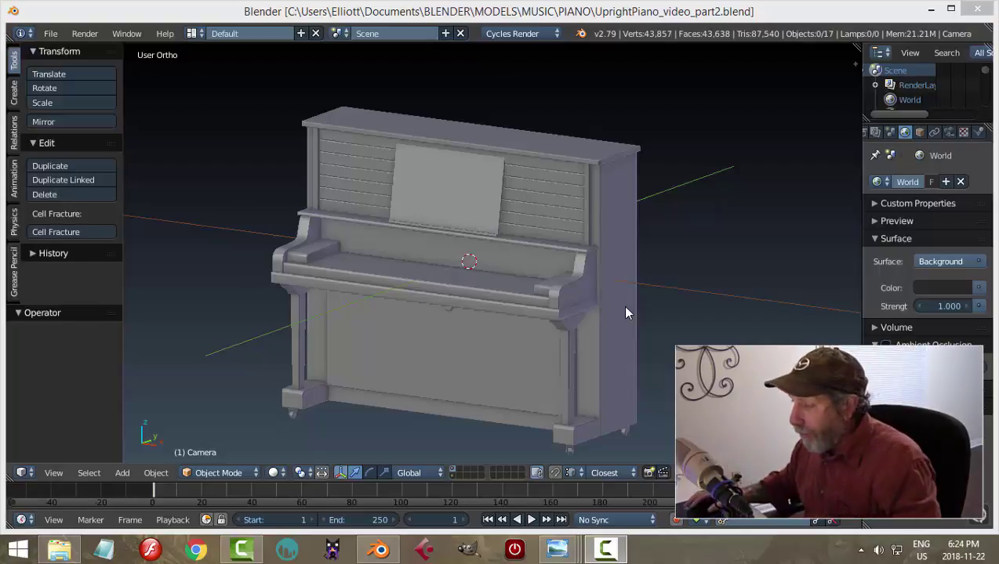
Step: Snap the 3D cursor to the lower front edge of the piano body, below the lower panel, and return to Object Mode
{"action": "right_click", "coordinate": [450, 415]}
{"action": "mouse_move", "coordinate": [525, 404]}
{"action": "middle_mouse_down"}
{"action": "mouse_move", "coordinate": [557, 393]}
{"action": "mouse_move", "coordinate": [519, 417]}
{"action": "middle_mouse_up"}
{"action": "scroll", "coordinate": [564, 337], "scroll_direction": "up", "scroll_amount": 5}
{"action": "key", "text": "Tab"}
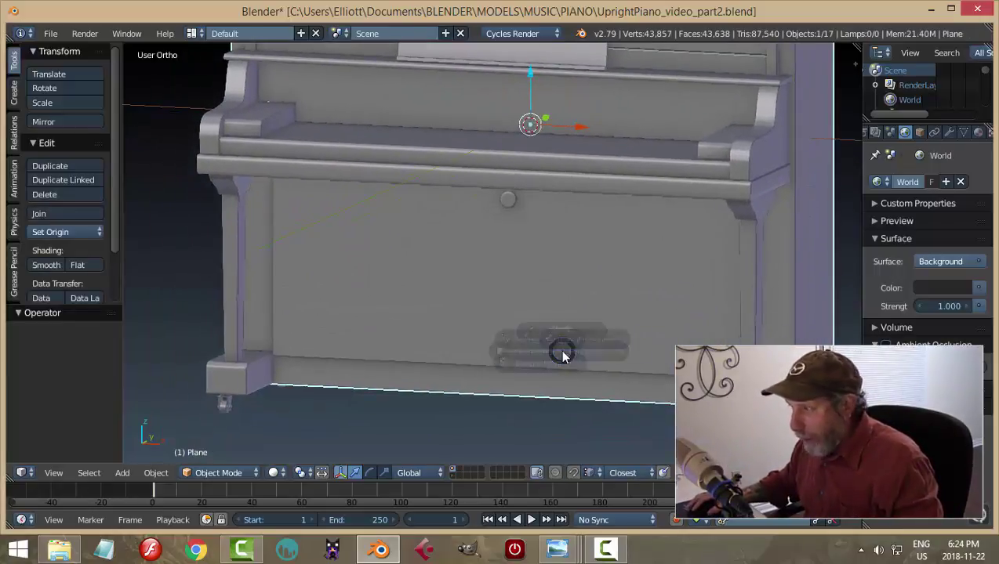
{"action": "left_click", "coordinate": [660, 350]}
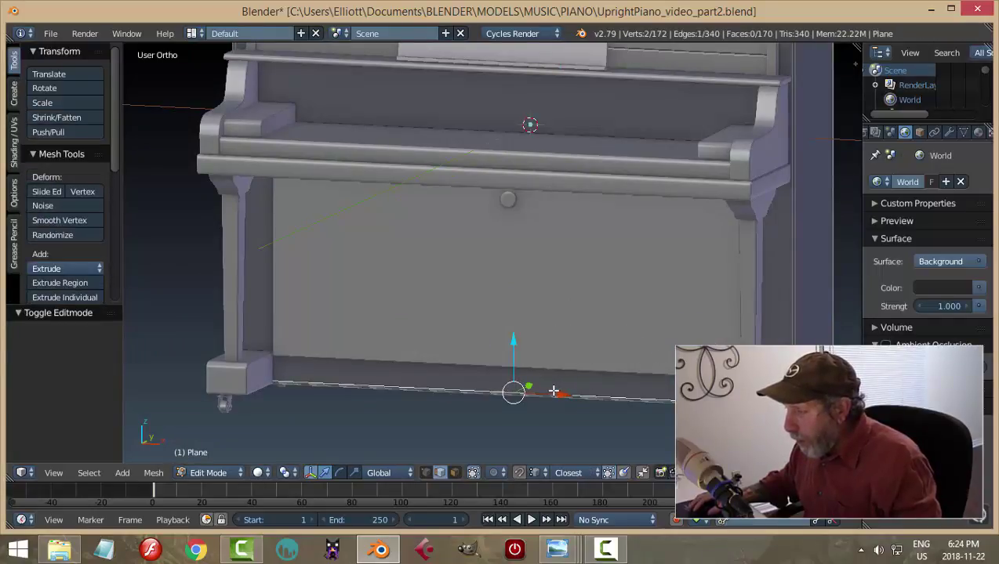
{"action": "middle_click_drag", "start_coordinate": [554, 391], "coordinate": [543, 316]}
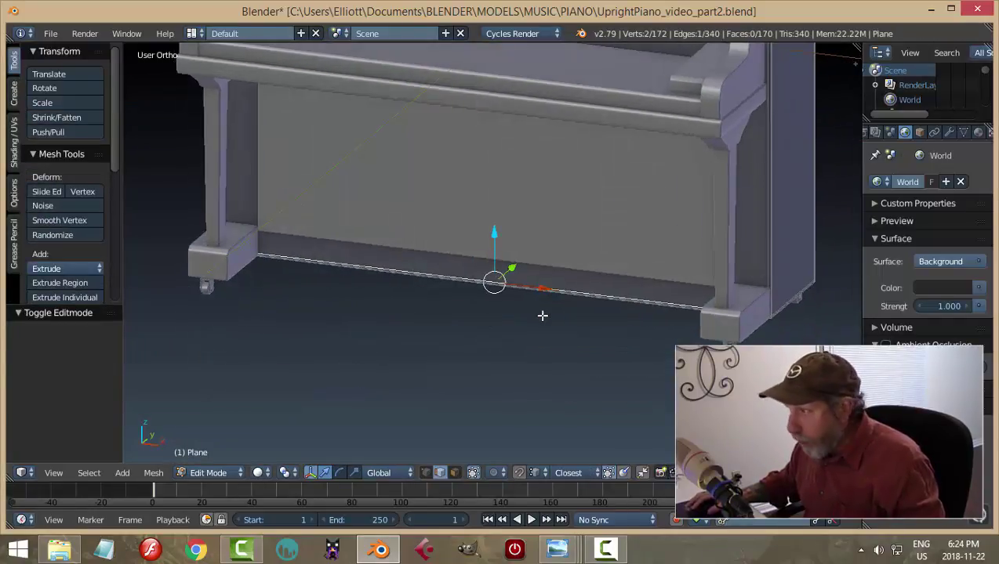
{"action": "key", "text": "shift+s"}
{"action": "left_click", "coordinate": [542, 316]}
{"action": "key", "text": "a"}
{"action": "key", "text": "Tab"}
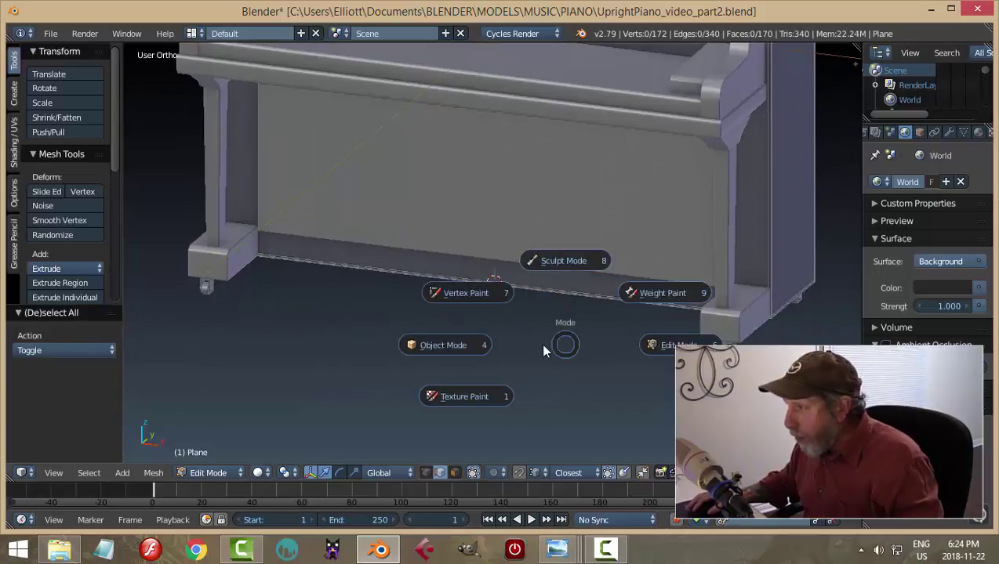
{"action": "left_click", "coordinate": [543, 350]}
Step: Add a cube at the 3D cursor and scale its mesh down to about 0.062 in Edit Mode
{"action": "key", "text": "shift+a"}
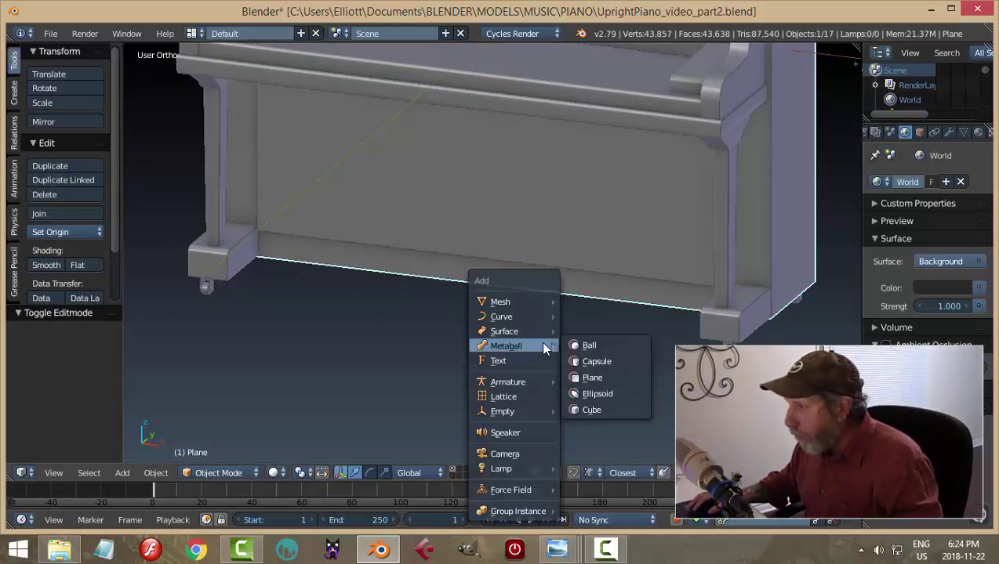
{"action": "mouse_move", "coordinate": [536, 301]}
{"action": "left_click", "coordinate": [590, 315]}
{"action": "key", "text": "Tab"}
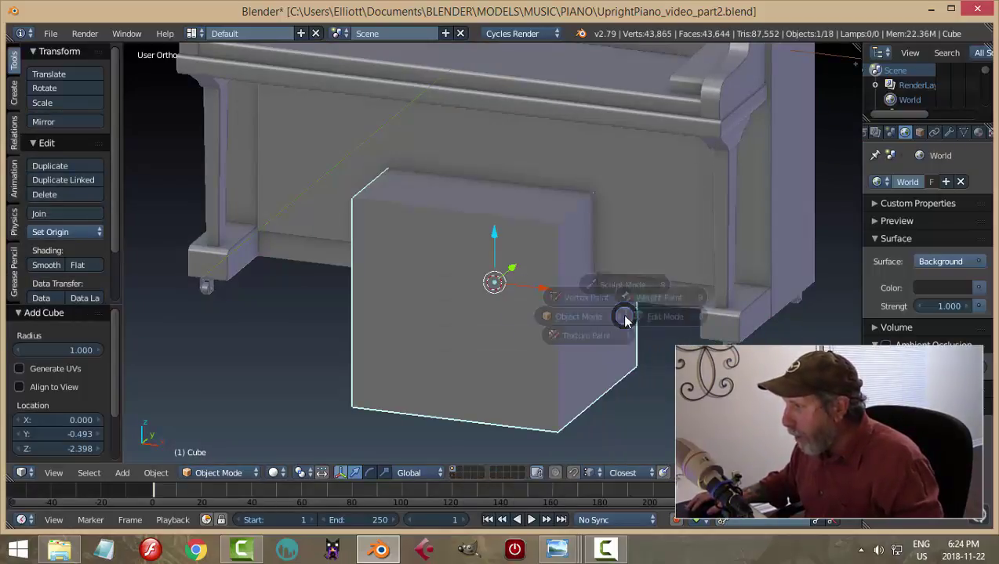
{"action": "left_click", "coordinate": [713, 319]}
{"action": "key", "text": "s"}
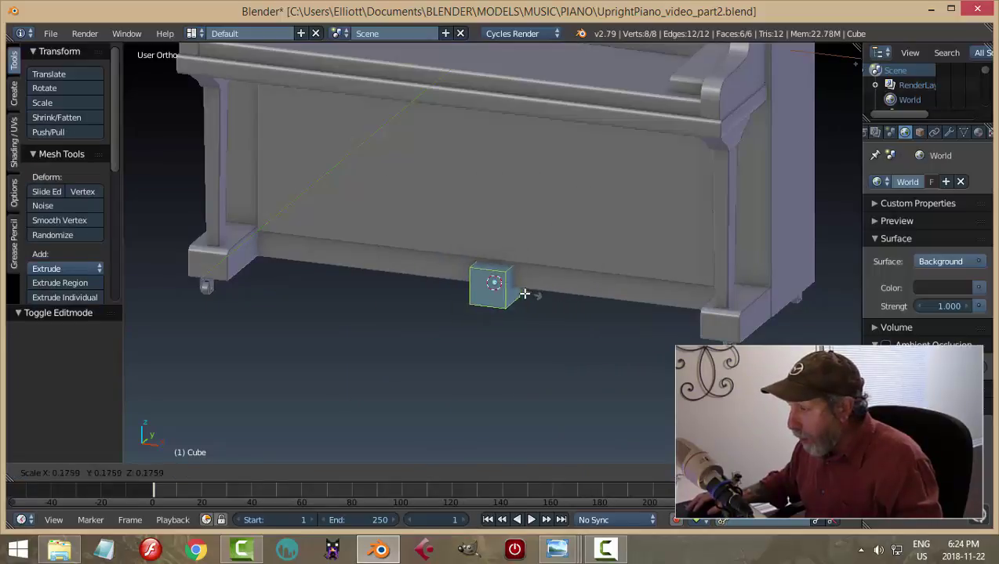
{"action": "left_click", "coordinate": [503, 293]}
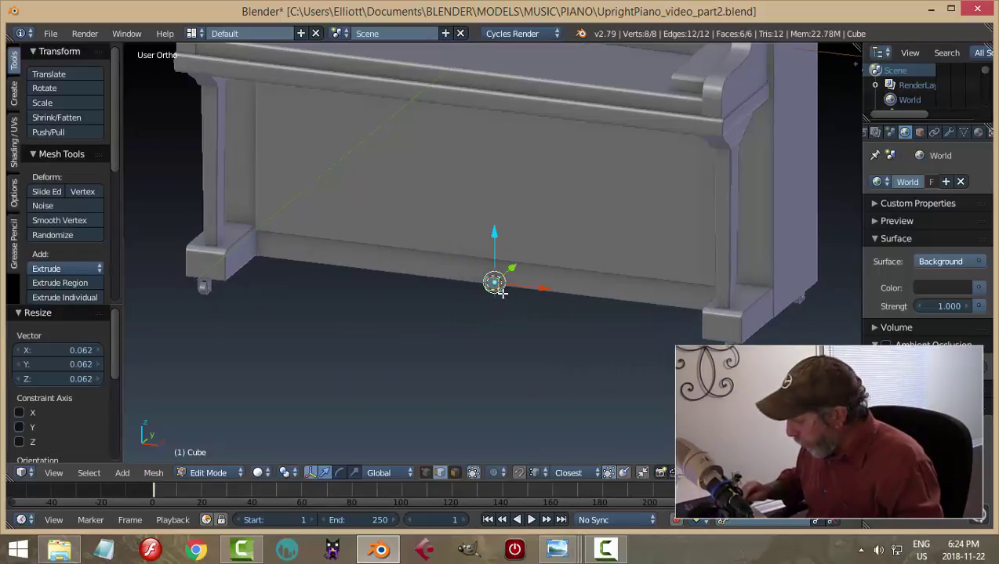
Step: Move the small cube up about 0.091 along Z and flatten it to about 0.267 along Z
{"action": "key", "text": "KP_Decimal"}
{"action": "scroll", "coordinate": [499, 263], "scroll_direction": "down", "scroll_amount": 2}
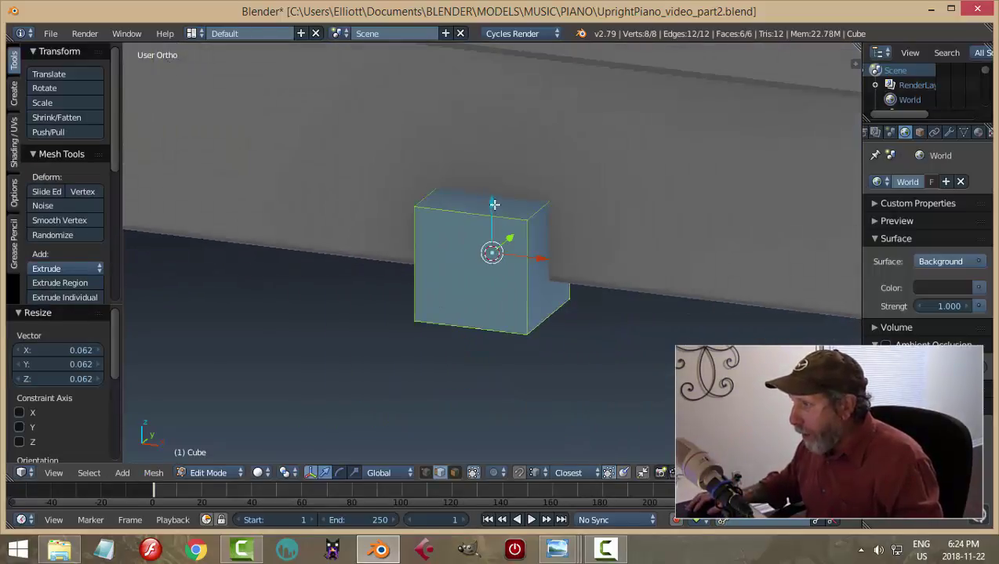
{"action": "left_click_drag", "start_coordinate": [493, 204], "coordinate": [501, 128]}
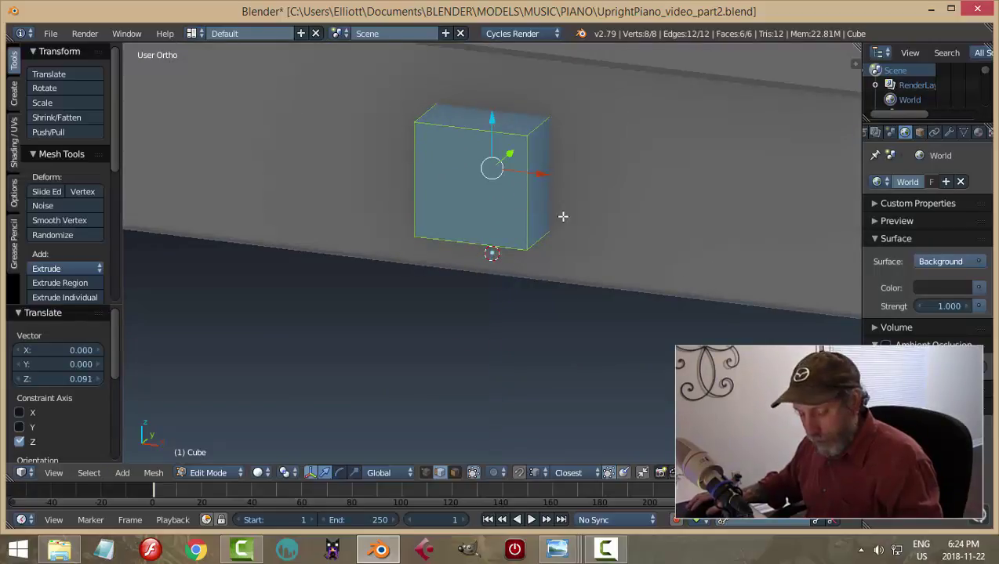
{"action": "key", "text": "s"}
{"action": "key", "text": "z"}
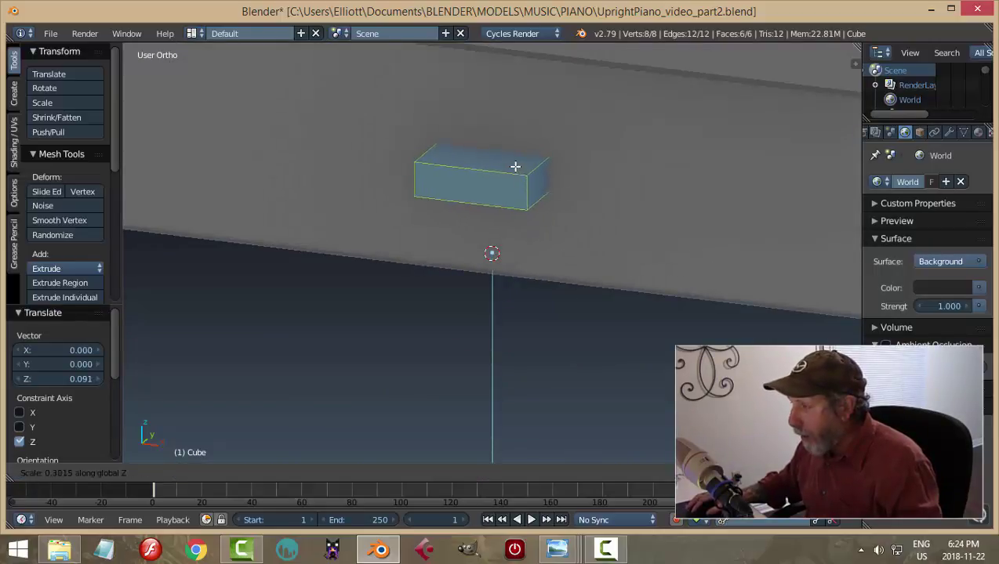
{"action": "left_click", "coordinate": [518, 166]}
Step: Move the flattened block about -0.059 along Y so it sticks out of the bottom board
{"action": "middle_click_drag", "start_coordinate": [562, 163], "coordinate": [530, 183]}
{"action": "key", "text": "g"}
{"action": "key", "text": "y"}
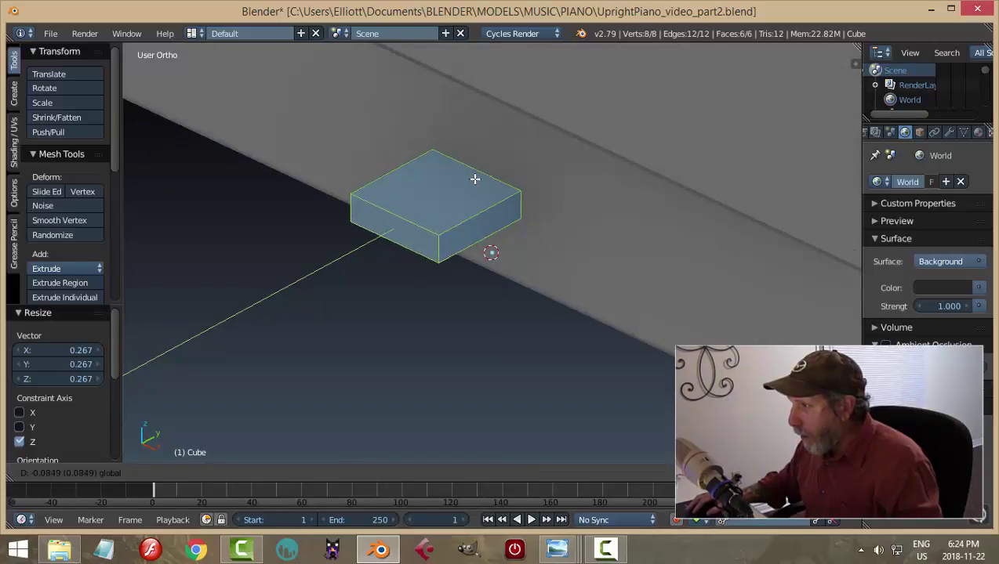
{"action": "left_click", "coordinate": [488, 170]}
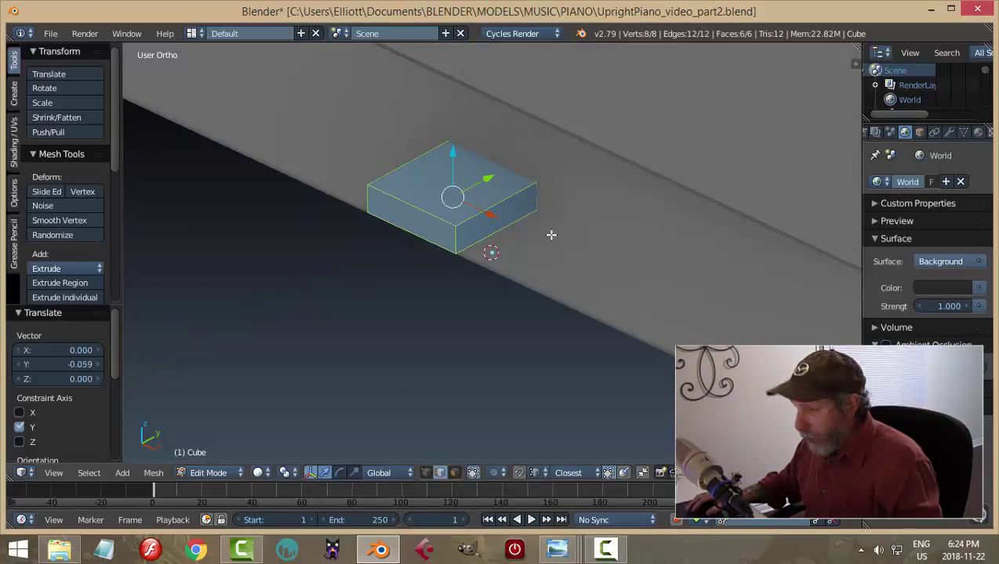
Step: Select only the block's front face and move it about -0.128 along Y to lengthen the block
{"action": "key", "text": "a"}
{"action": "key", "text": "ctrl+Tab"}
{"action": "left_click", "coordinate": [513, 248]}
{"action": "right_click", "coordinate": [429, 225]}
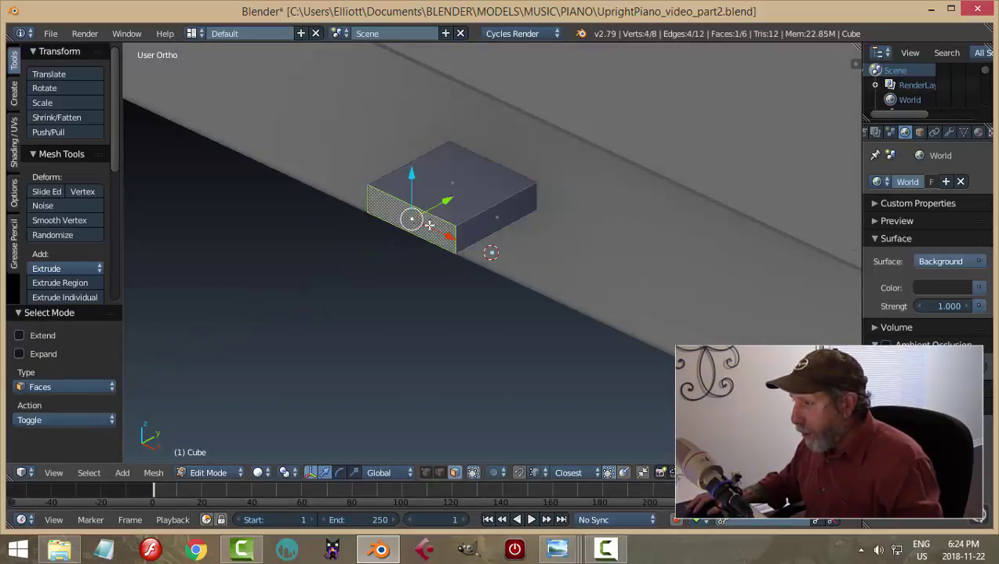
{"action": "scroll", "coordinate": [462, 217], "scroll_direction": "down", "scroll_amount": 4}
{"action": "key", "text": "g"}
{"action": "key", "text": "y"}
{"action": "left_click", "coordinate": [453, 236]}
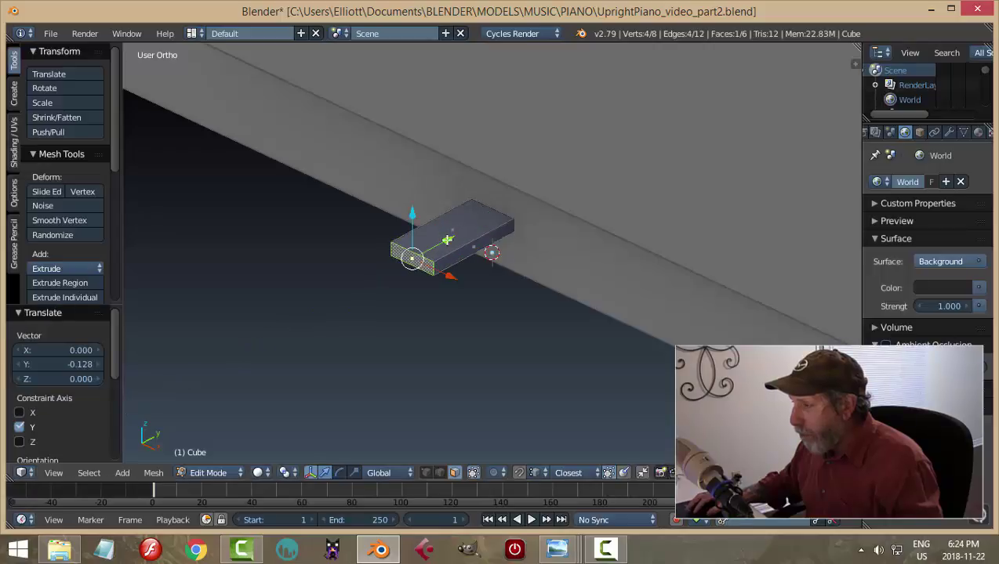
Step: Widen the block's front face by about 1.709 along X so the block flares outward, and deselect it
{"action": "middle_click_drag", "start_coordinate": [452, 236], "coordinate": [588, 283]}
{"action": "key", "text": "s"}
{"action": "key", "text": "x"}
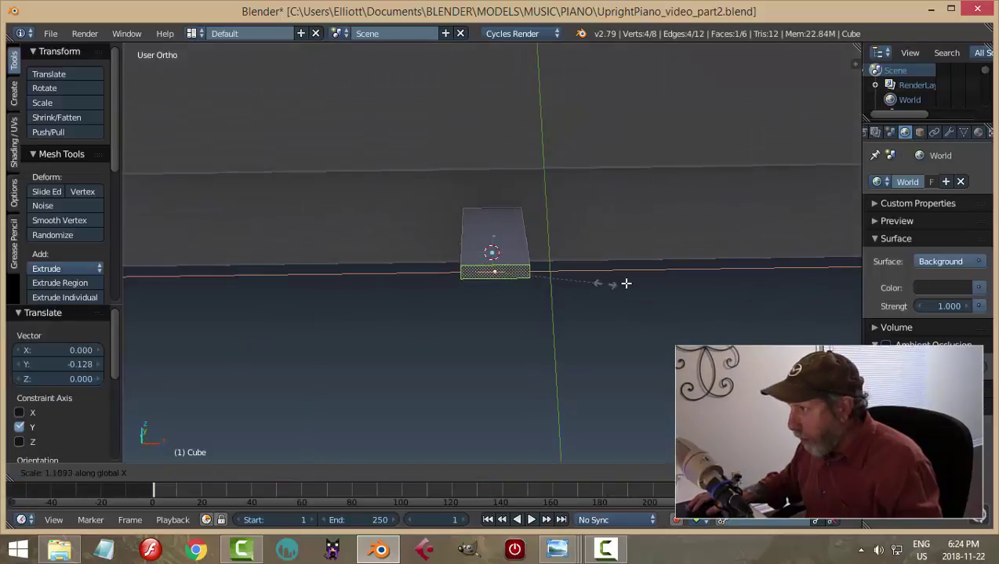
{"action": "left_click", "coordinate": [654, 284]}
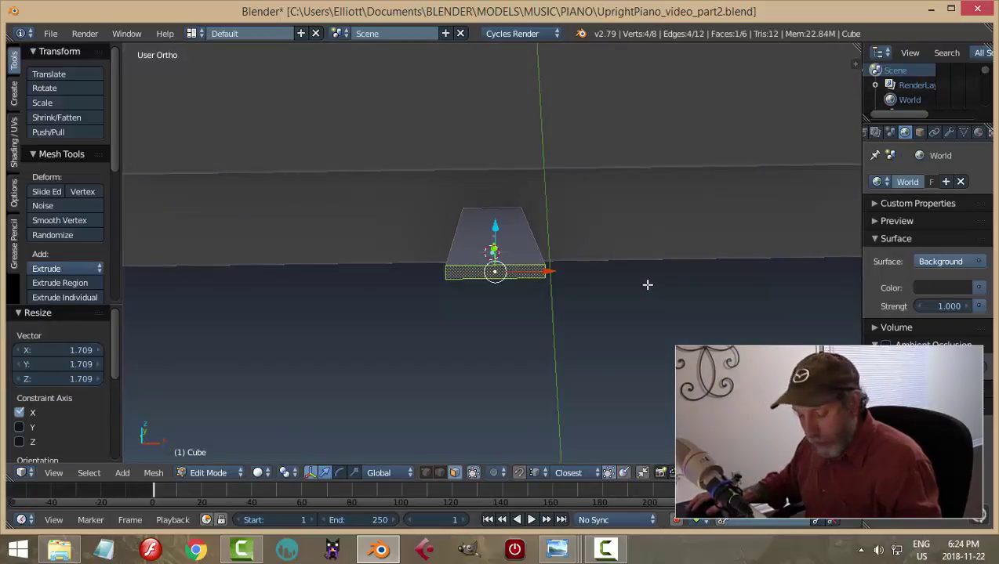
{"action": "key", "text": "a"}
Step: Return to Object Mode and set the flared block's origin to its geometry
{"action": "scroll", "coordinate": [639, 280], "scroll_direction": "down", "scroll_amount": 3}
{"action": "middle_click_drag", "start_coordinate": [631, 277], "coordinate": [537, 278]}
{"action": "key", "text": "Tab"}
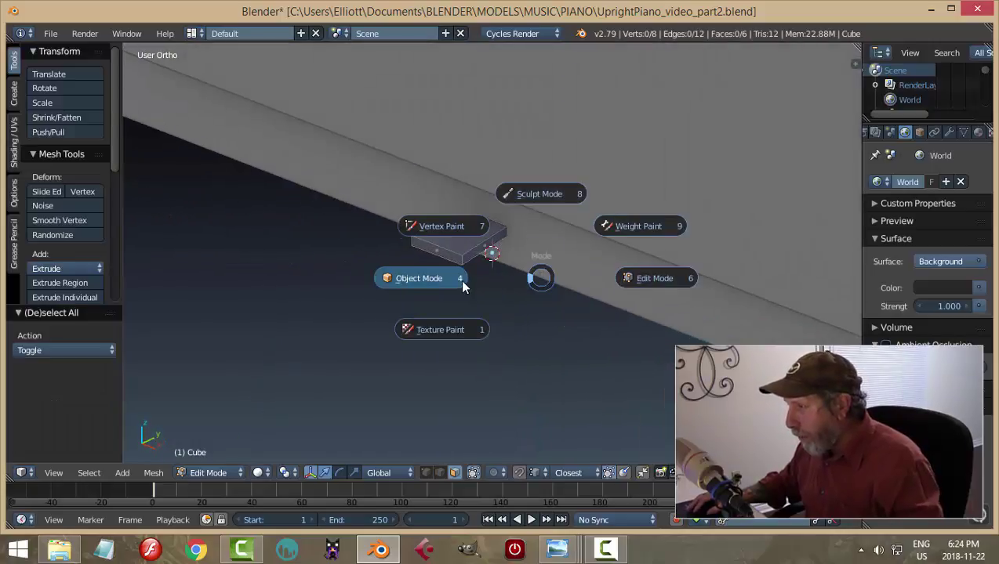
{"action": "left_click", "coordinate": [462, 285]}
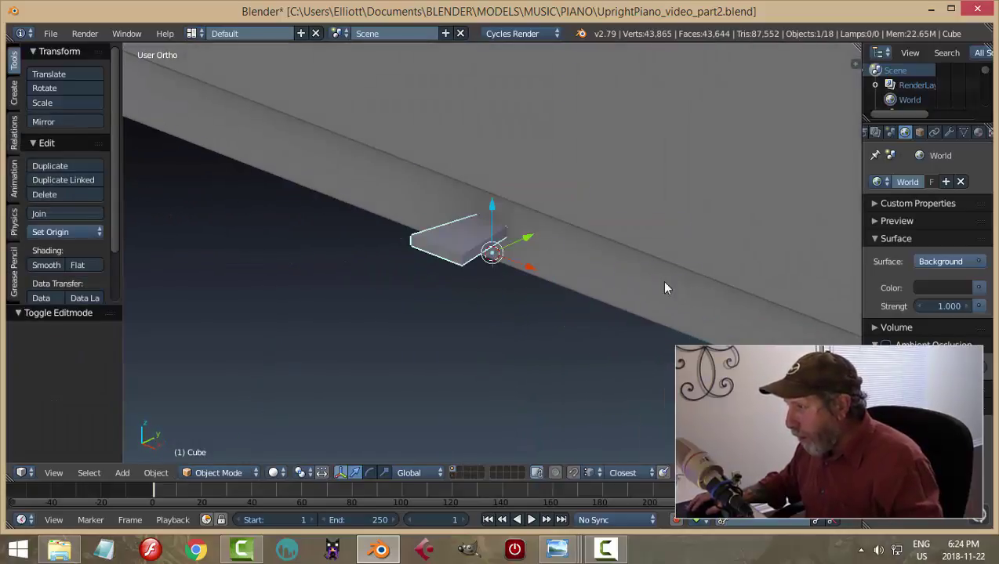
{"action": "left_click", "coordinate": [67, 231]}
{"action": "left_click", "coordinate": [73, 264]}
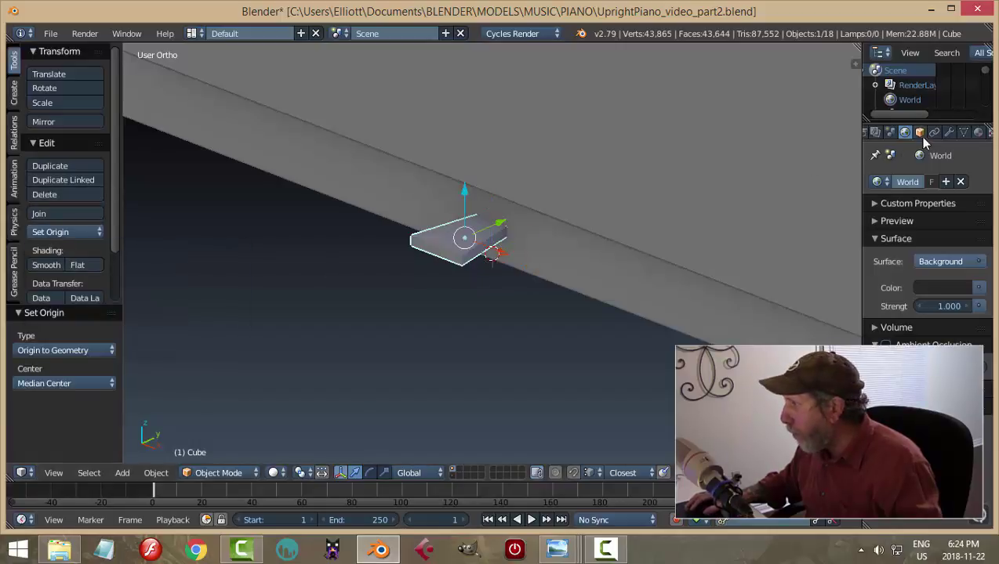
Step: Add a Bevel modifier to the flared block with 2 segments and a width of 0.0060, and deselect the block
{"action": "left_click", "coordinate": [949, 132]}
{"action": "left_click", "coordinate": [887, 181]}
{"action": "left_click", "coordinate": [706, 231]}
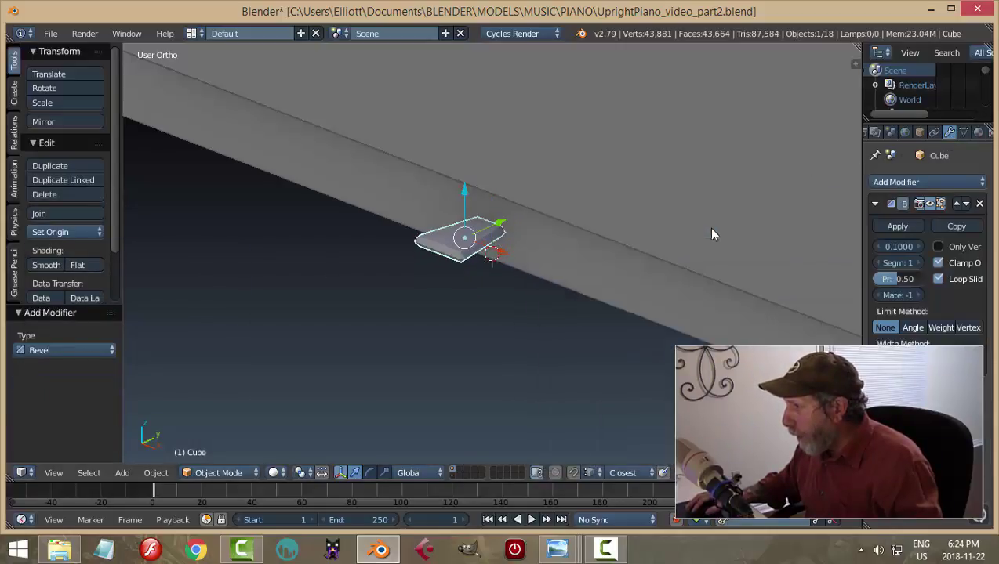
{"action": "left_click", "coordinate": [914, 262]}
{"action": "left_click_drag", "start_coordinate": [909, 246], "coordinate": [901, 247]}
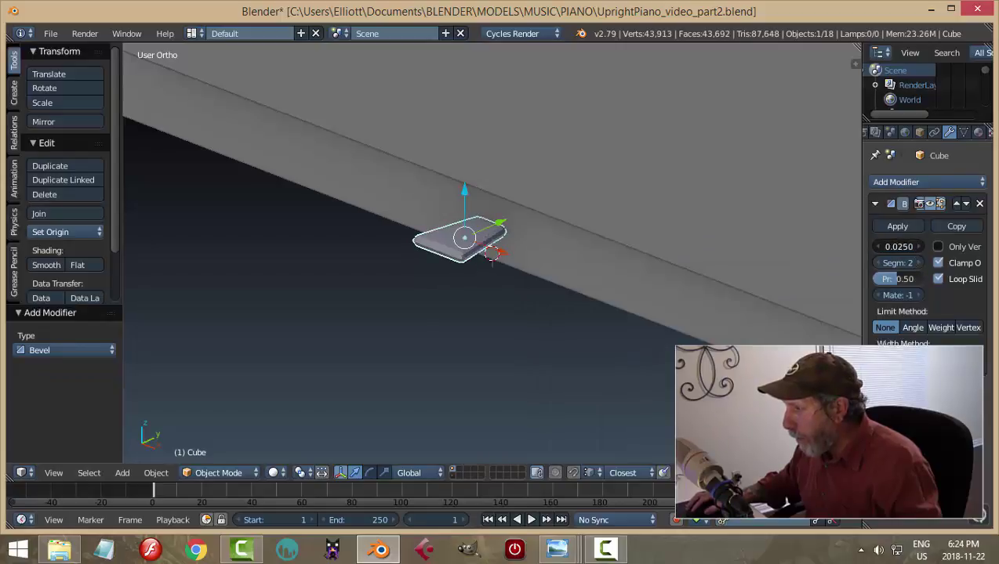
{"action": "left_click_drag", "start_coordinate": [899, 246], "coordinate": [889, 246]}
{"action": "key", "text": "a"}
Step: Add a plane at the 3D cursor and rotate it 90° about the X axis
{"action": "mouse_move", "coordinate": [560, 289]}
{"action": "middle_mouse_down"}
{"action": "mouse_move", "coordinate": [631, 263]}
{"action": "mouse_move", "coordinate": [618, 296]}
{"action": "mouse_move", "coordinate": [564, 290]}
{"action": "mouse_move", "coordinate": [566, 282]}
{"action": "middle_mouse_up"}
{"action": "key", "text": "shift+a"}
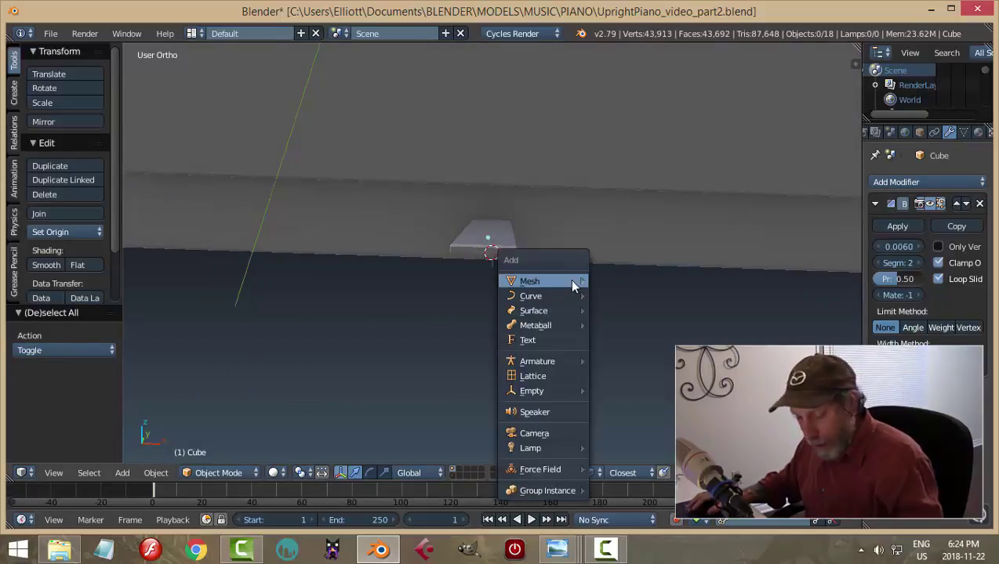
{"action": "mouse_move", "coordinate": [589, 282]}
{"action": "left_click", "coordinate": [627, 281]}
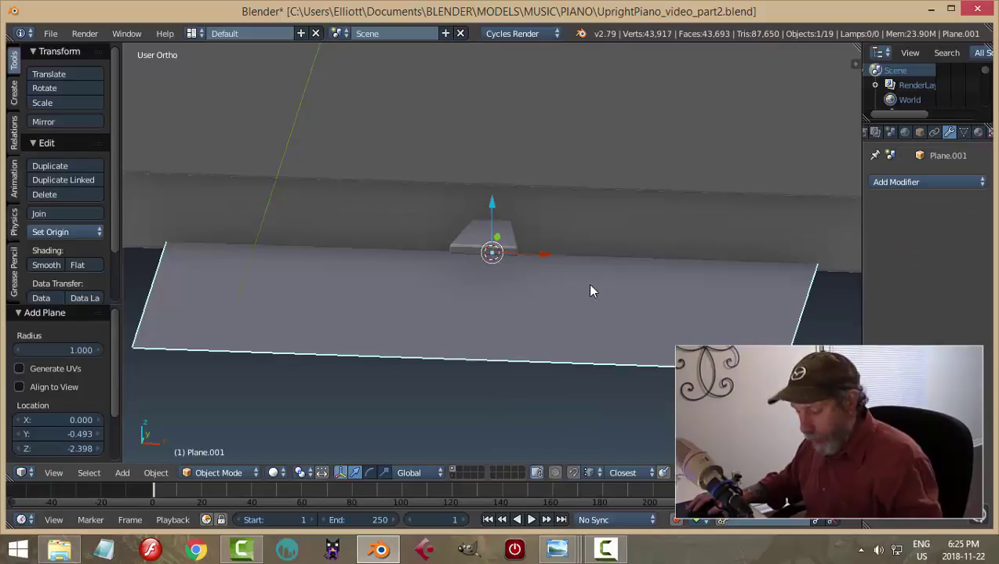
{"action": "key", "text": "r"}
{"action": "key", "text": "x"}
{"action": "key", "text": "9"}
{"action": "key", "text": "0"}
{"action": "key", "text": "Return"}
Step: Scale the upright plane's mesh to about 0.101 in Edit Mode and move it up about 0.062 along Z
{"action": "key", "text": "Tab"}
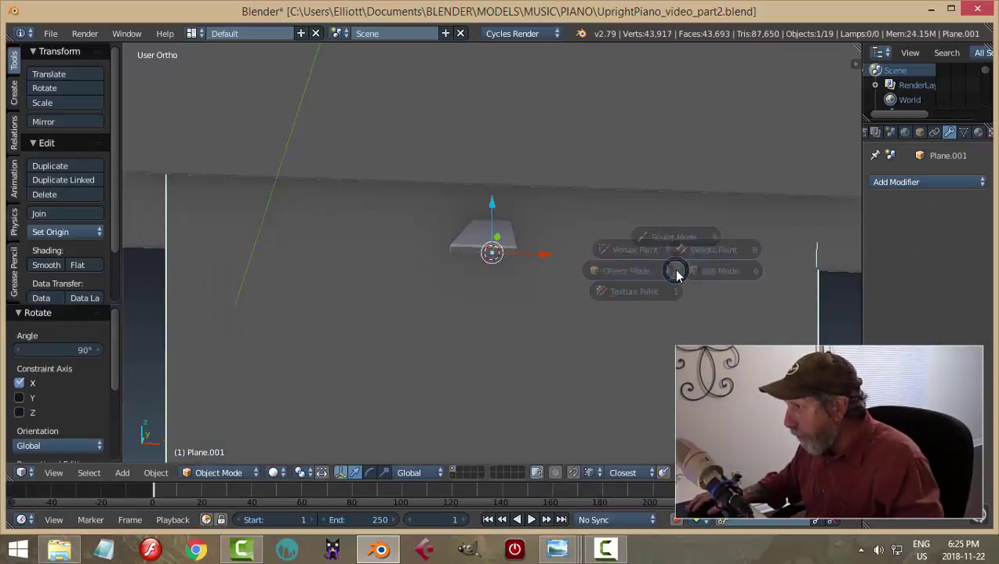
{"action": "key", "text": "s"}
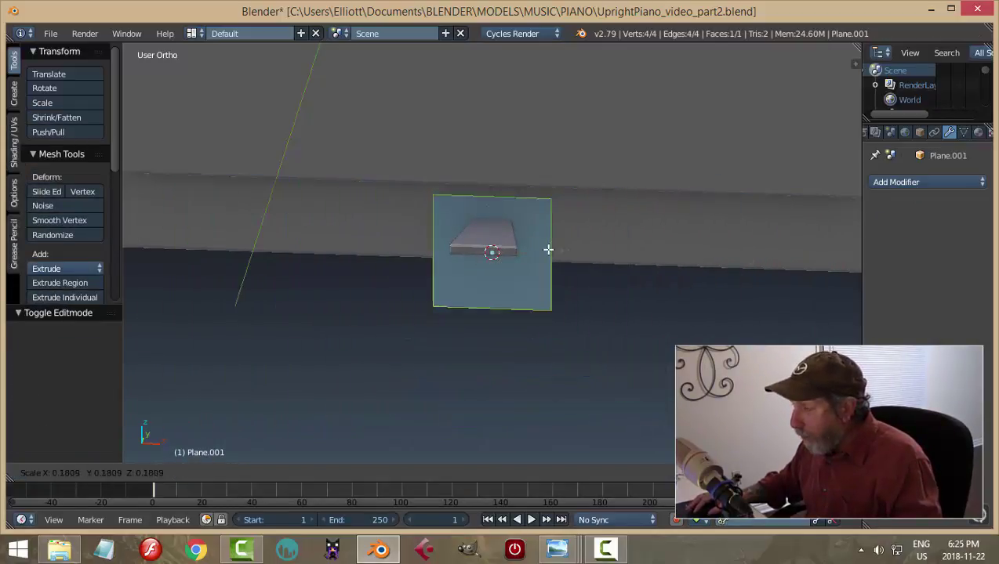
{"action": "left_click", "coordinate": [521, 242]}
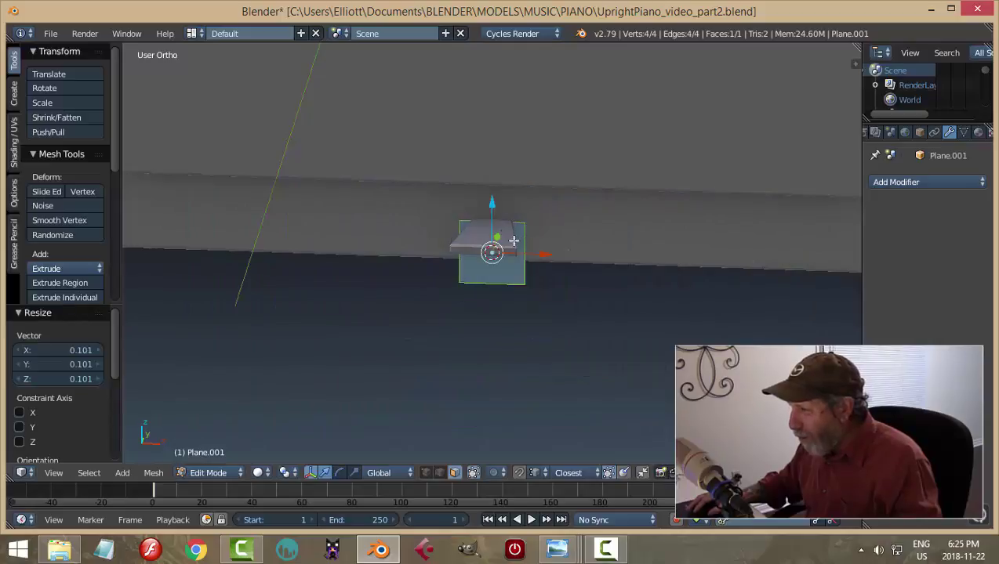
{"action": "key", "text": "g"}
{"action": "key", "text": "z"}
{"action": "left_click", "coordinate": [492, 185]}
{"action": "middle_click_drag", "start_coordinate": [560, 232], "coordinate": [574, 227]}
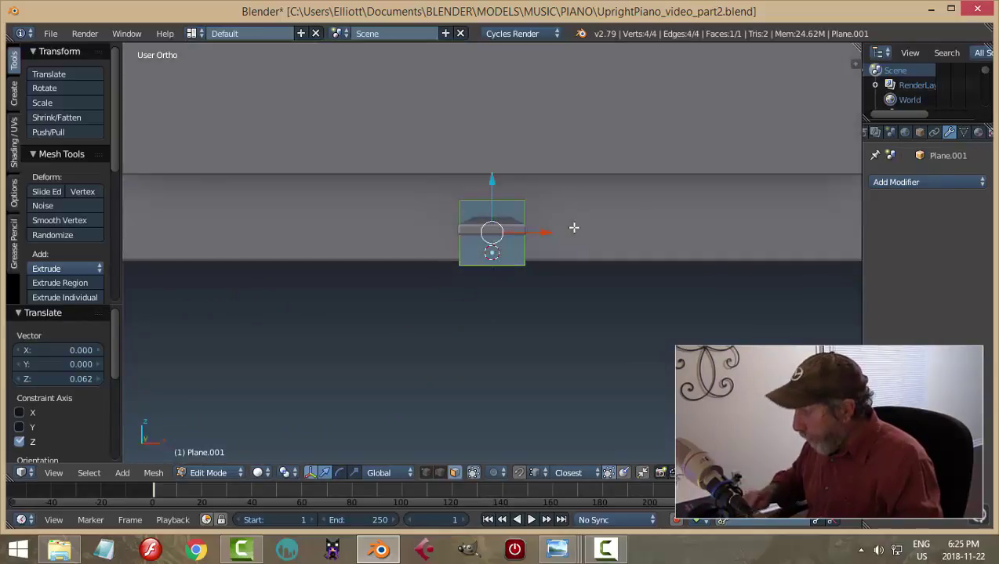
Step: In front view, raise the plane about 0.029 along Z to center it vertically on the flared block
{"action": "key", "text": "KP_1"}
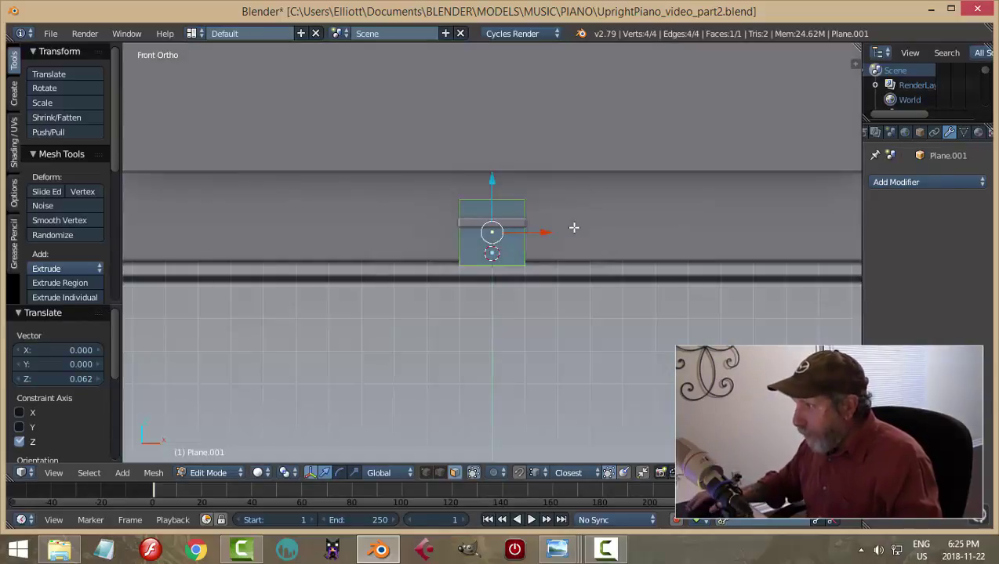
{"action": "key", "text": "g"}
{"action": "key", "text": "z"}
{"action": "left_click", "coordinate": [491, 179]}
Step: Scale the plane to about 0.628 along Z and about 1.512 along X, forming a wide rectangle around the block
{"action": "key", "text": "s"}
{"action": "key", "text": "z"}
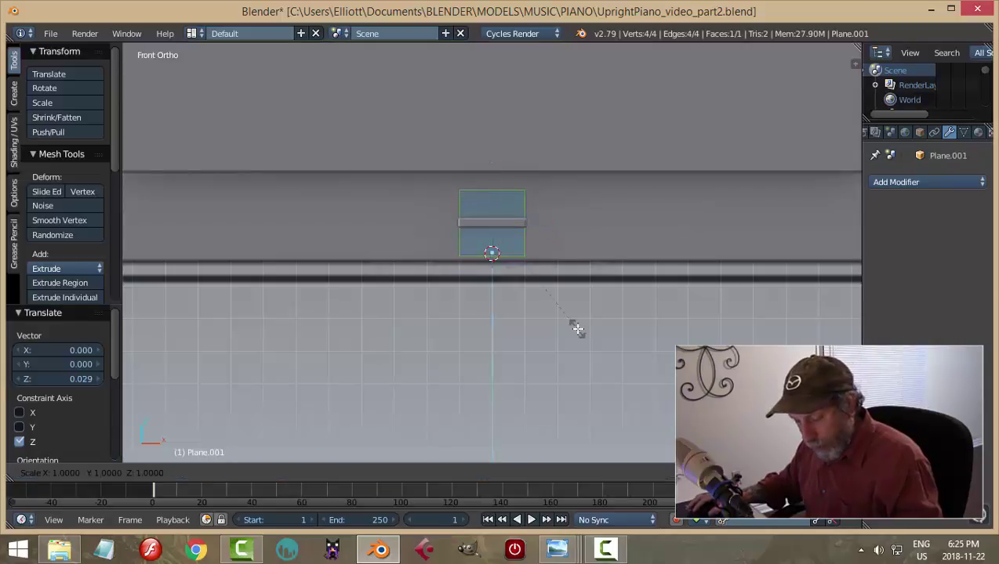
{"action": "left_click", "coordinate": [553, 282]}
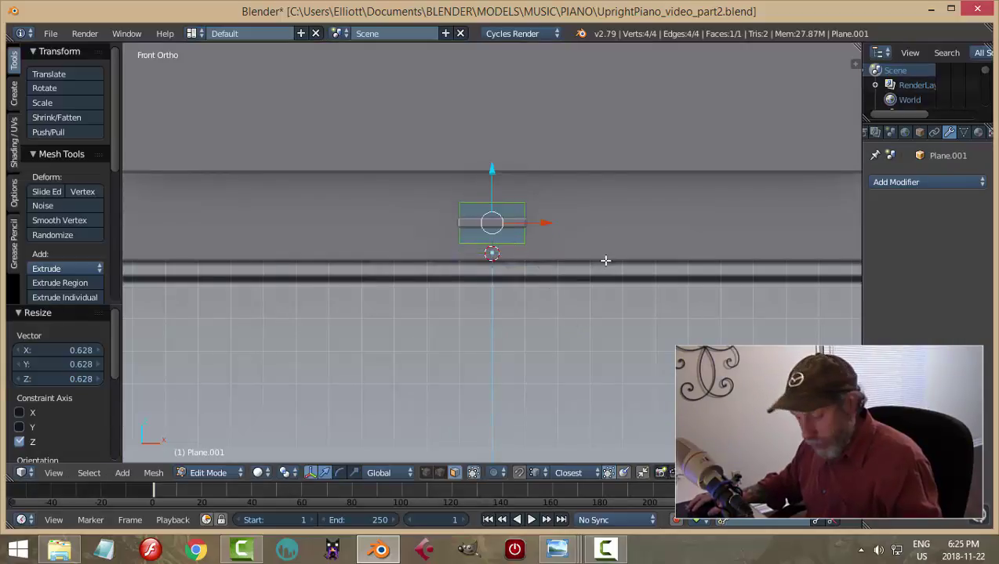
{"action": "key", "text": "s"}
{"action": "key", "text": "x"}
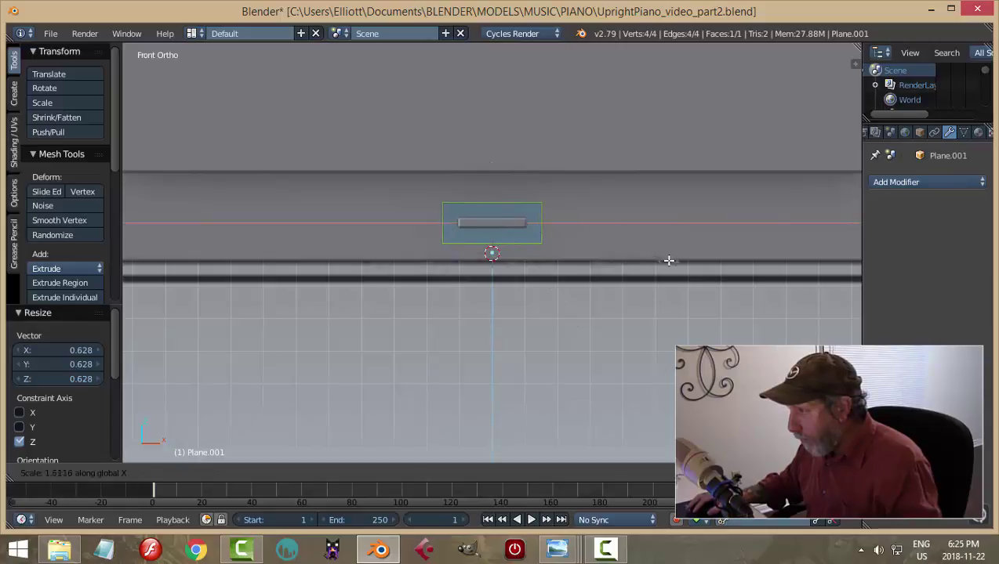
{"action": "left_click", "coordinate": [668, 260]}
Step: Extrude the rectangular plane slightly forward into a thin plate and recalculate the normals of all its faces
{"action": "middle_click_drag", "start_coordinate": [725, 252], "coordinate": [555, 290]}
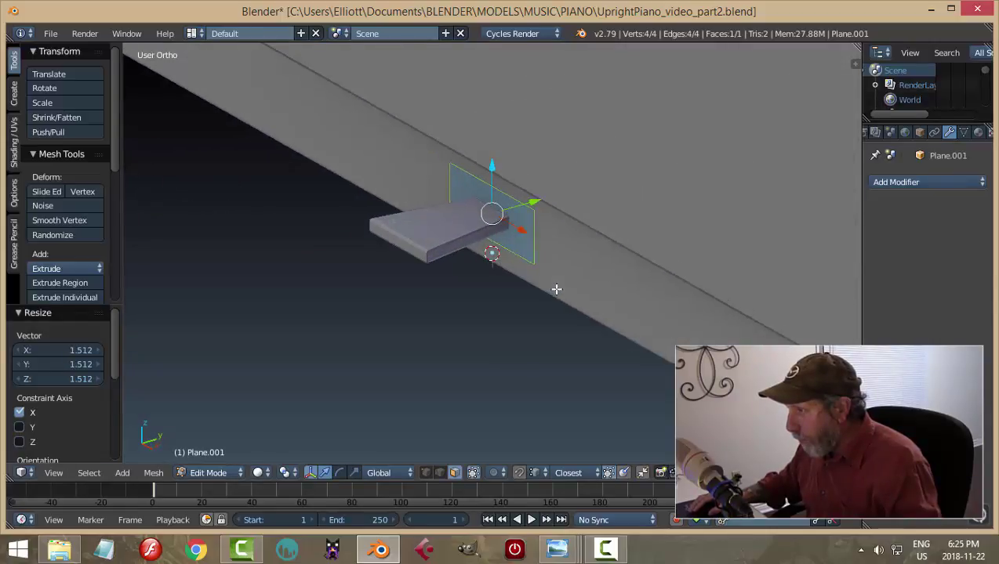
{"action": "key", "text": "e"}
{"action": "left_click", "coordinate": [552, 290]}
{"action": "key", "text": "a"}
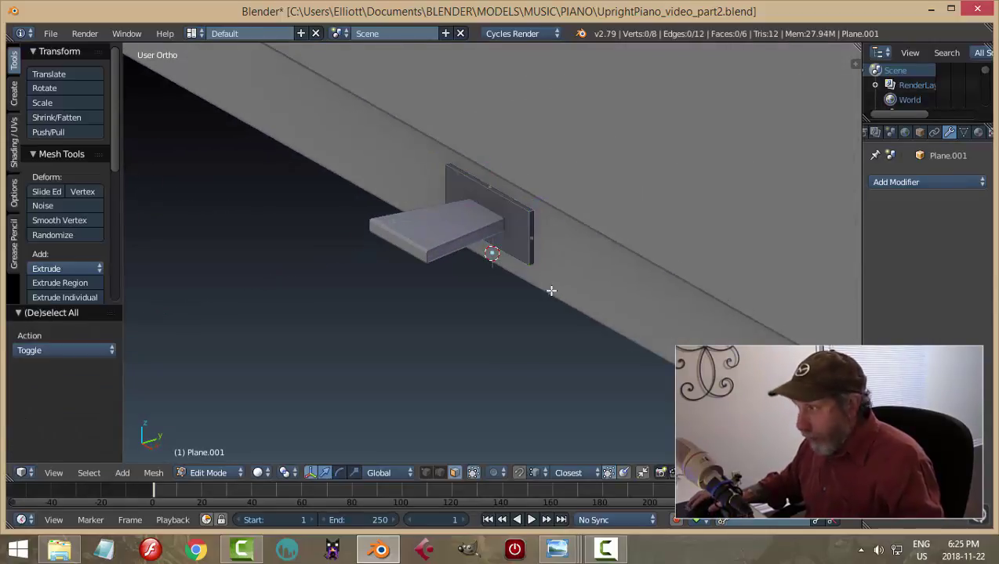
{"action": "key", "text": "a"}
{"action": "key", "text": "ctrl+n"}
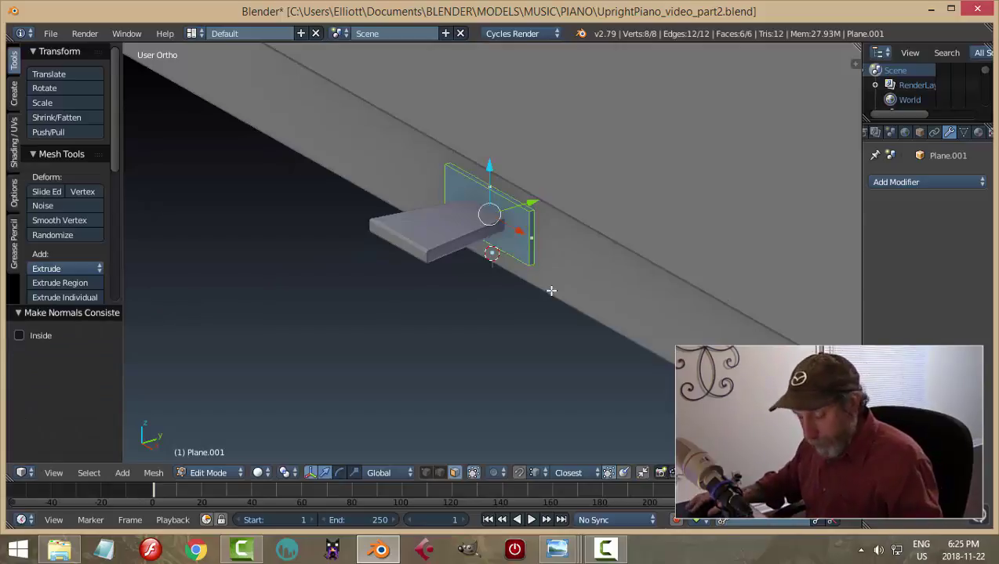
Step: Extrude the plate's front face about 0.018 forward to thicken the plate
{"action": "key", "text": "a"}
{"action": "right_click", "coordinate": [515, 230]}
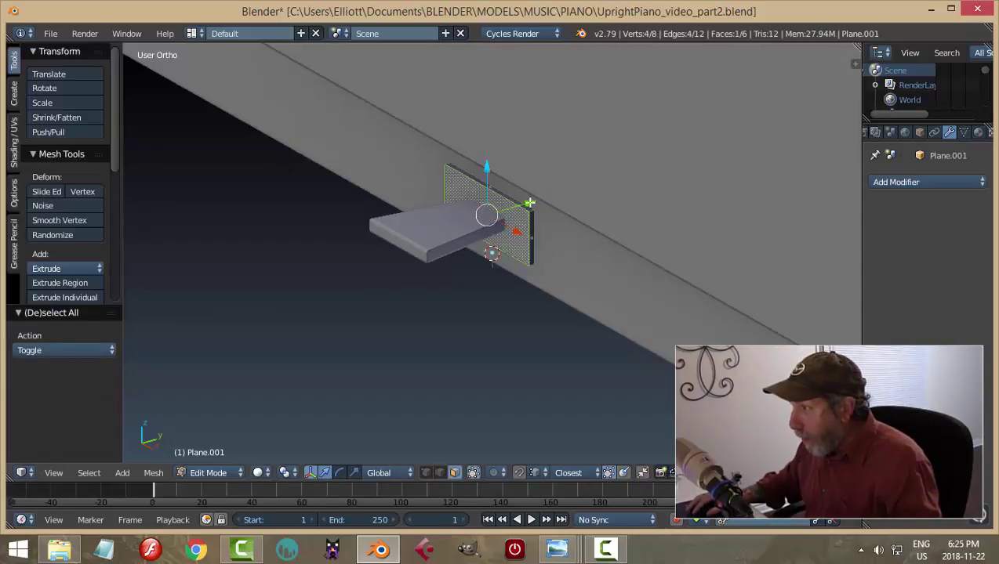
{"action": "key", "text": "e"}
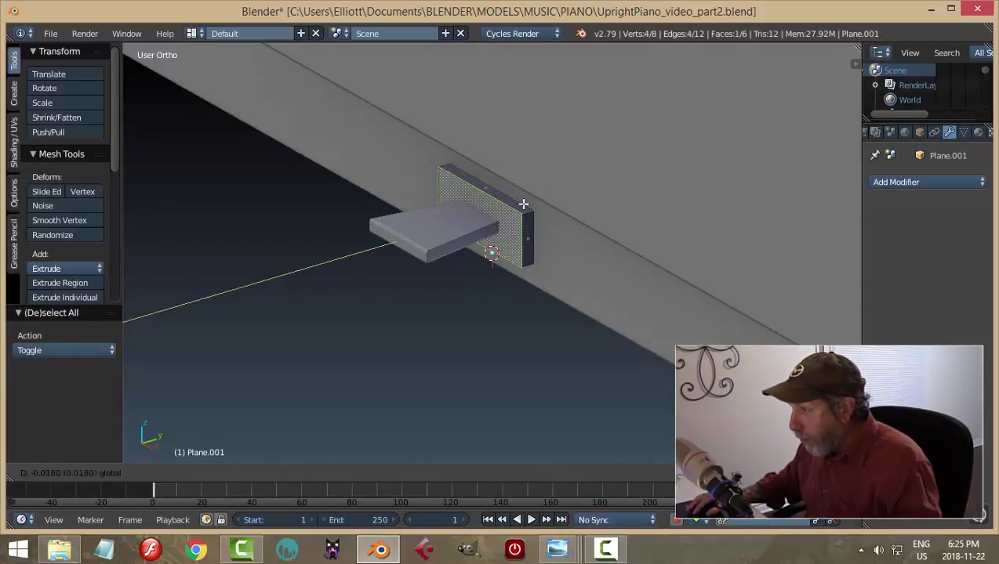
{"action": "left_click", "coordinate": [524, 207]}
{"action": "key", "text": "a"}
{"action": "middle_click_drag", "start_coordinate": [540, 267], "coordinate": [546, 243]}
Step: Bevel the edges around the plate's front face with an offset of about 0.008
{"action": "right_click", "coordinate": [547, 243]}
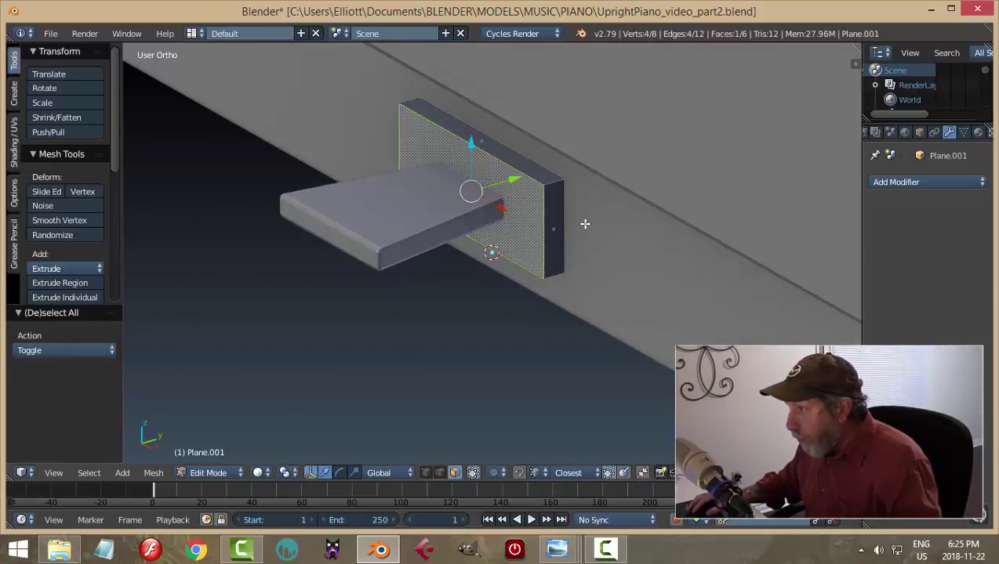
{"action": "key", "text": "ctrl+b"}
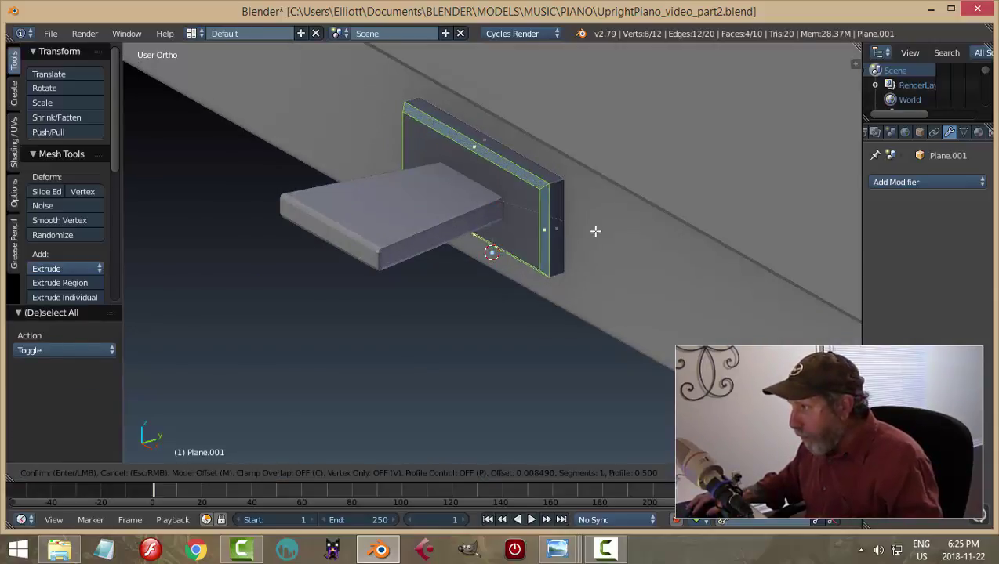
{"action": "left_click", "coordinate": [595, 229]}
{"action": "key", "text": "a"}
Step: Inset the plate's front face by about 0.025 and scale the inner face to about 0.916 along X
{"action": "right_click", "coordinate": [523, 205]}
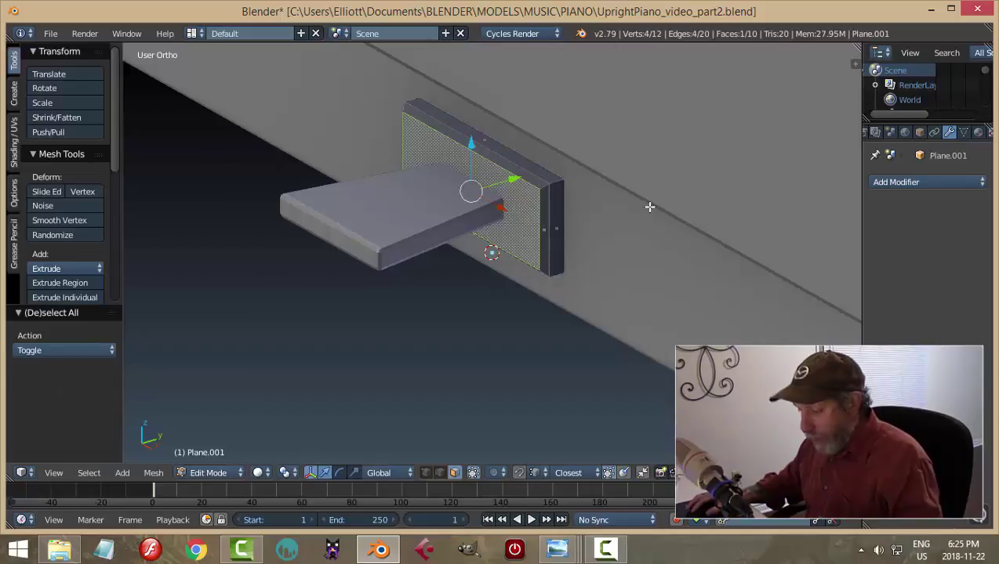
{"action": "key", "text": "i"}
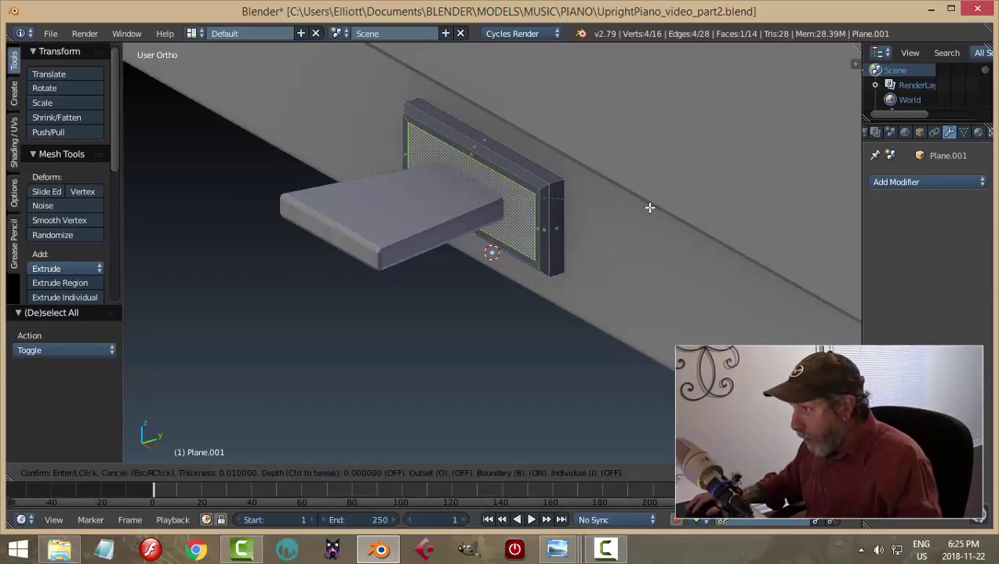
{"action": "left_click", "coordinate": [635, 208]}
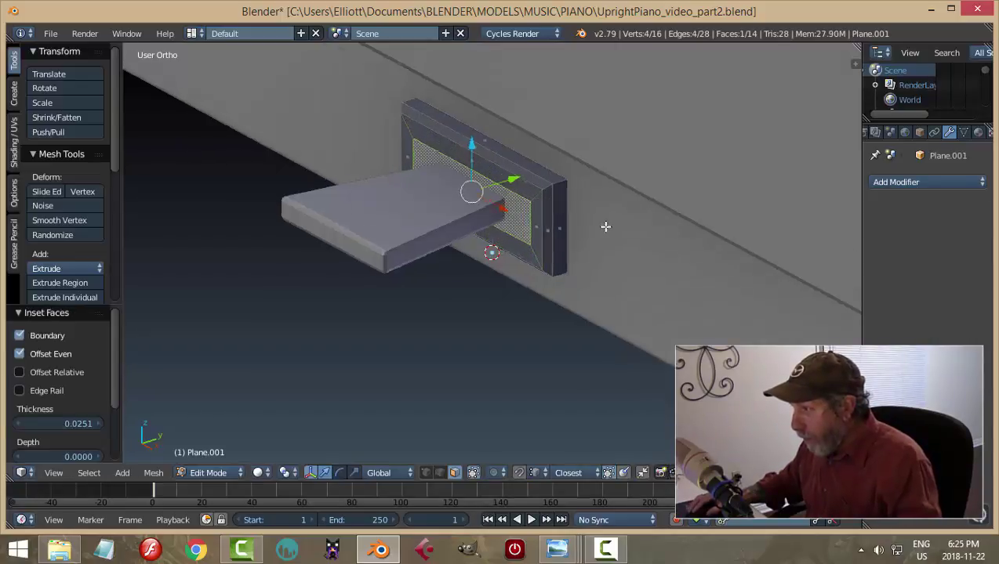
{"action": "middle_click_drag", "start_coordinate": [605, 226], "coordinate": [566, 237]}
{"action": "key", "text": "s"}
{"action": "key", "text": "x"}
{"action": "left_click", "coordinate": [653, 219]}
Step: Extrude the inner face about 0.014 back into the plate to form a recess, and return to Object Mode
{"action": "key", "text": "e"}
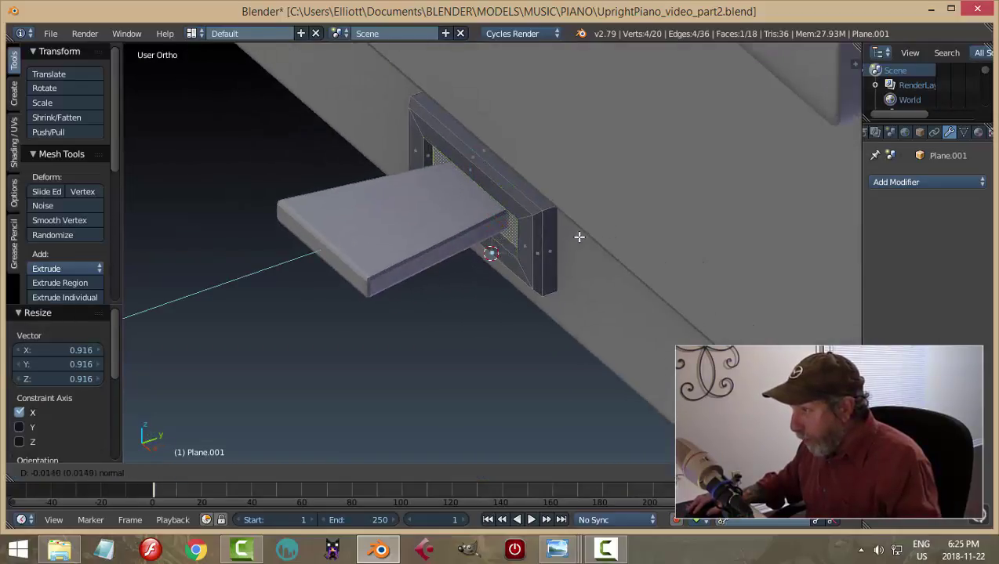
{"action": "left_click", "coordinate": [581, 236]}
{"action": "key", "text": "a"}
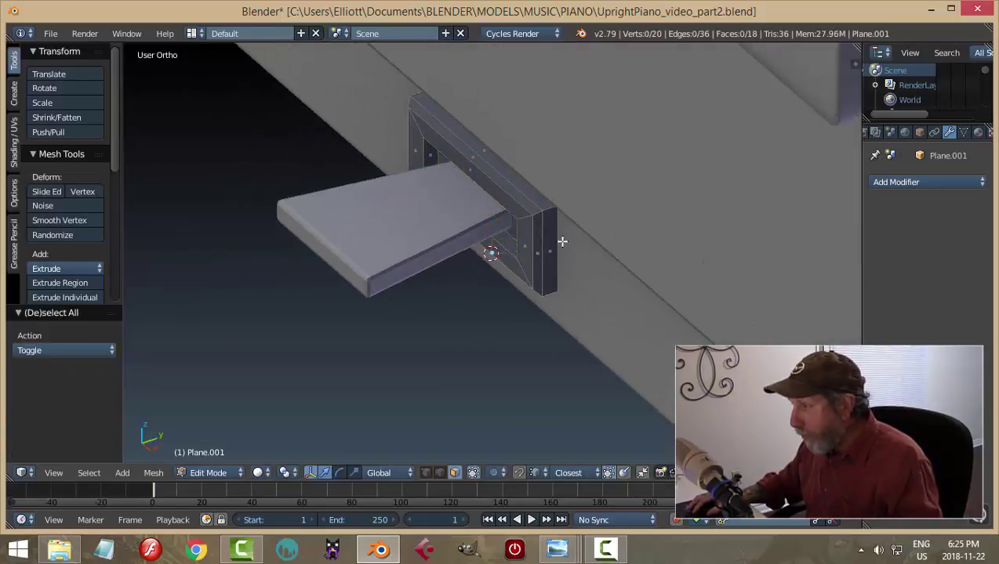
{"action": "key", "text": "Tab"}
{"action": "left_click", "coordinate": [474, 243]}
Step: Add a Bevel modifier to the plate with 2 segments and a width of 0.0020, and shade it smooth
{"action": "middle_click_drag", "start_coordinate": [564, 222], "coordinate": [628, 213]}
{"action": "left_click", "coordinate": [879, 188]}
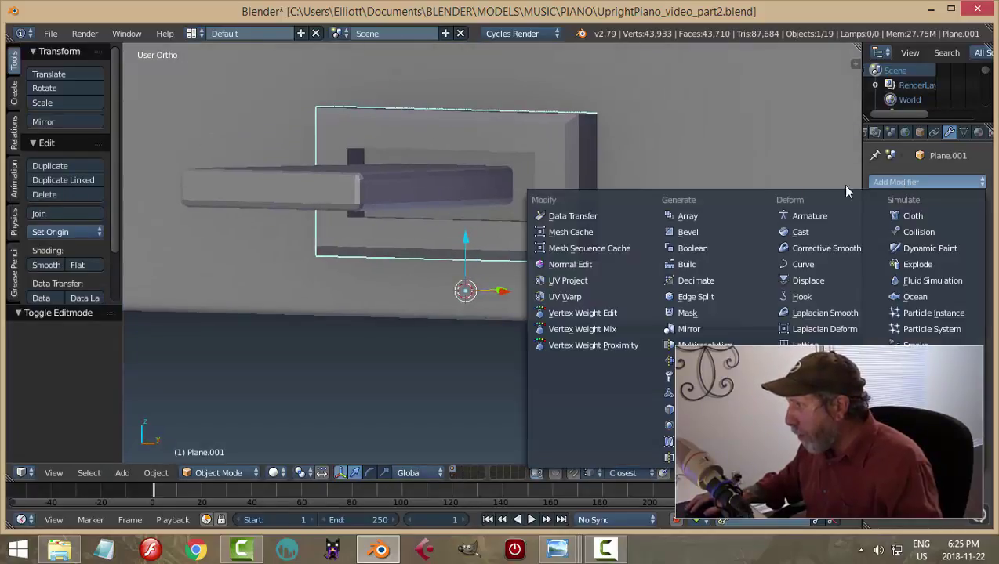
{"action": "left_click", "coordinate": [700, 229]}
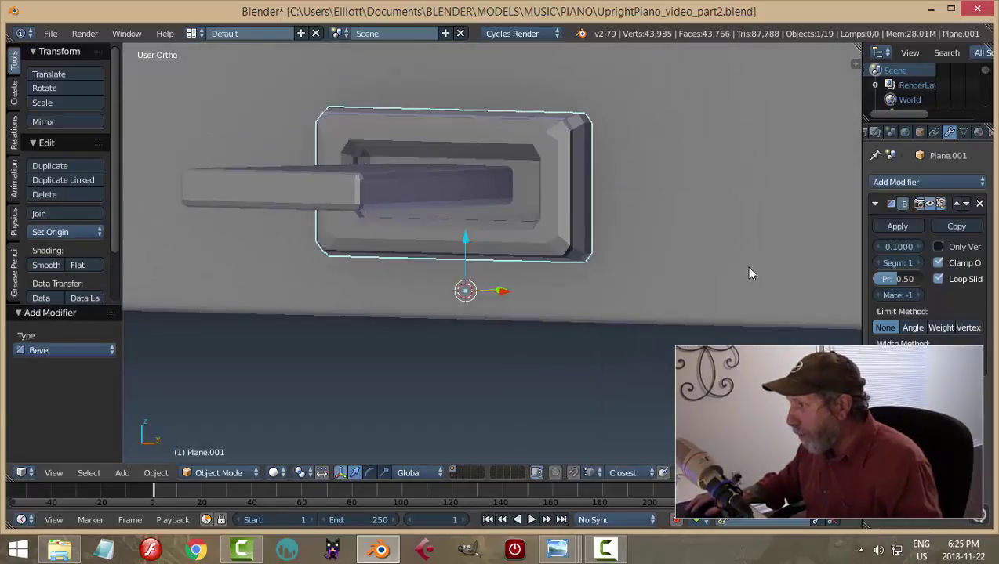
{"action": "left_click", "coordinate": [918, 262]}
{"action": "left_click_drag", "start_coordinate": [902, 246], "coordinate": [872, 246]}
{"action": "left_click", "coordinate": [45, 265]}
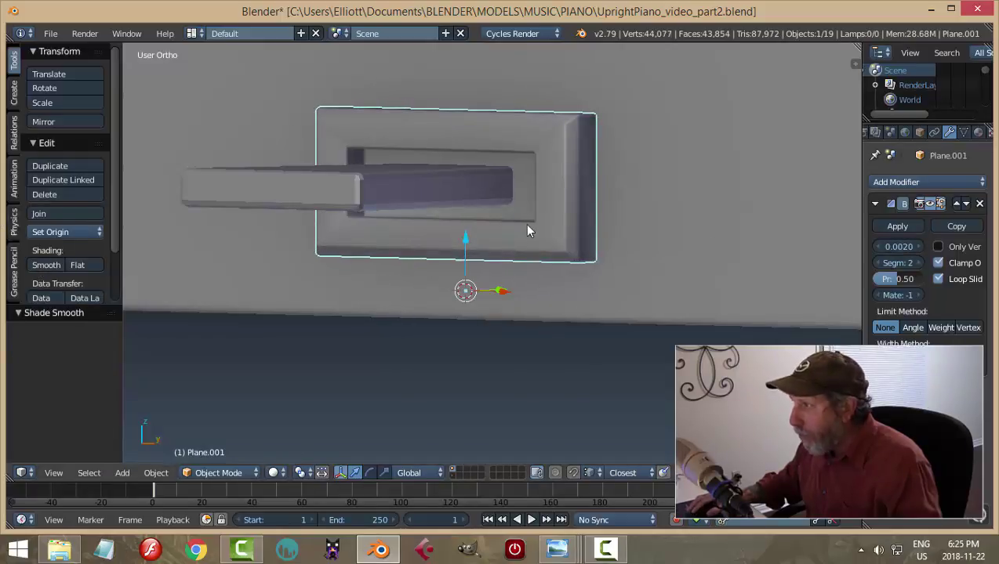
Step: In Edit Mode, inset the plate's recessed inner face by about 0.01 and return to Object Mode
{"action": "scroll", "coordinate": [549, 221], "scroll_direction": "down", "scroll_amount": 4}
{"action": "middle_click_drag", "start_coordinate": [572, 218], "coordinate": [612, 249]}
{"action": "key", "text": "a"}
{"action": "scroll", "coordinate": [548, 243], "scroll_direction": "up", "scroll_amount": 2}
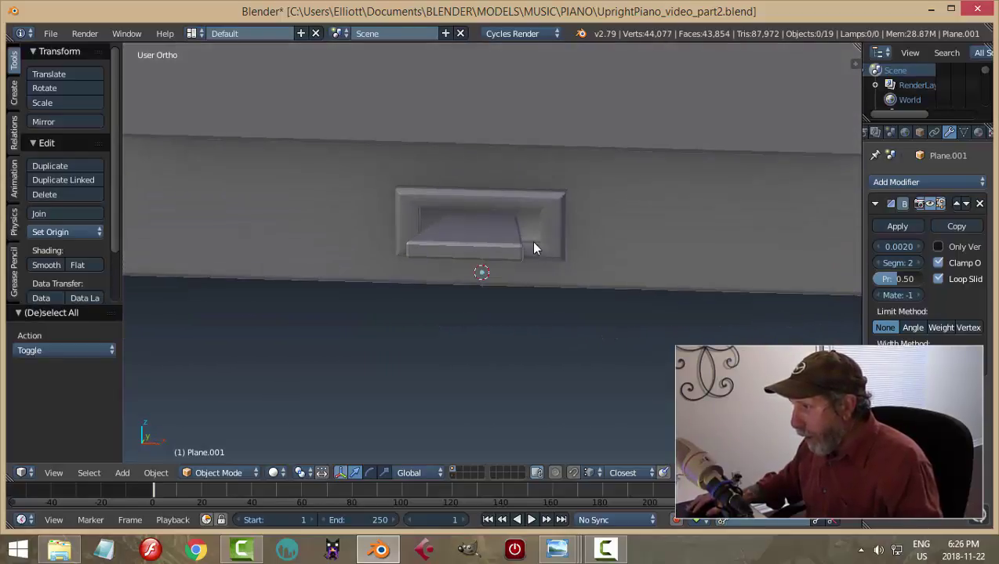
{"action": "right_click", "coordinate": [540, 225]}
{"action": "key", "text": "Tab"}
{"action": "left_click", "coordinate": [590, 227]}
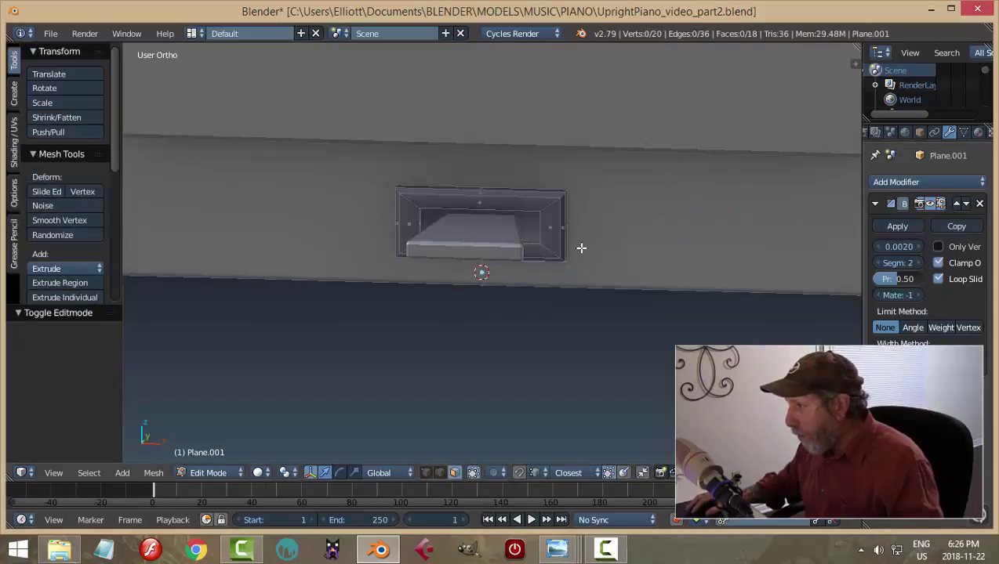
{"action": "right_click", "coordinate": [533, 233]}
{"action": "key", "text": "i"}
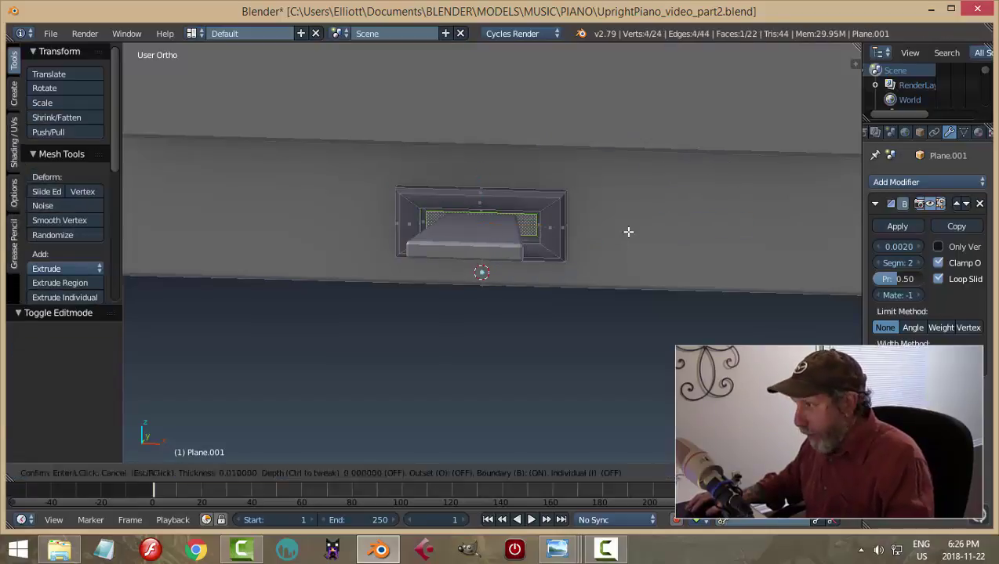
{"action": "left_click", "coordinate": [627, 232]}
{"action": "key", "text": "a"}
{"action": "key", "text": "Tab"}
{"action": "left_click", "coordinate": [551, 238]}
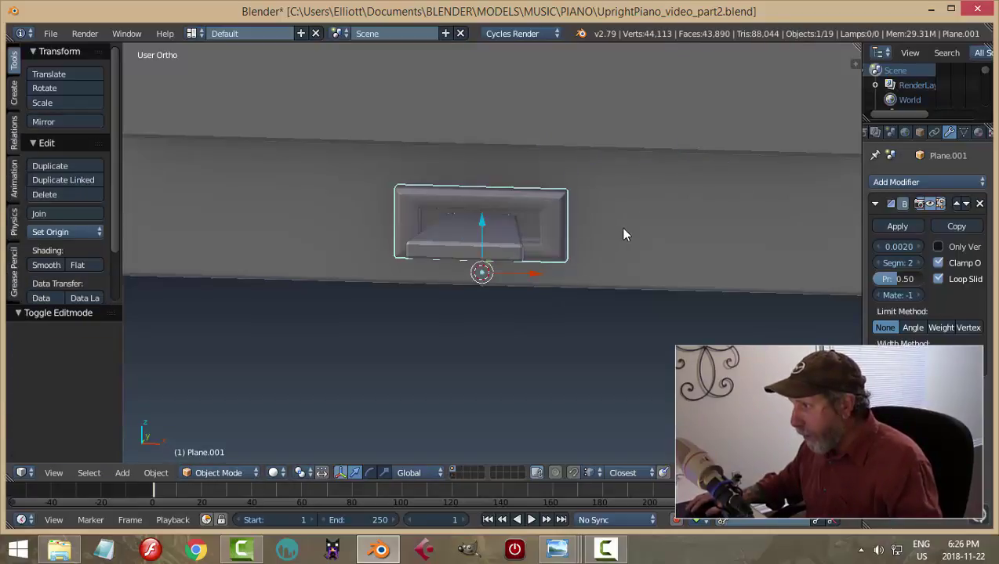
Step: Narrow the backing plate by scaling it to about 0.799 along X
{"action": "key", "text": "a"}
{"action": "middle_click_drag", "start_coordinate": [619, 227], "coordinate": [598, 201]}
{"action": "scroll", "coordinate": [582, 228], "scroll_direction": "down", "scroll_amount": 3}
{"action": "scroll", "coordinate": [566, 243], "scroll_direction": "down", "scroll_amount": 3}
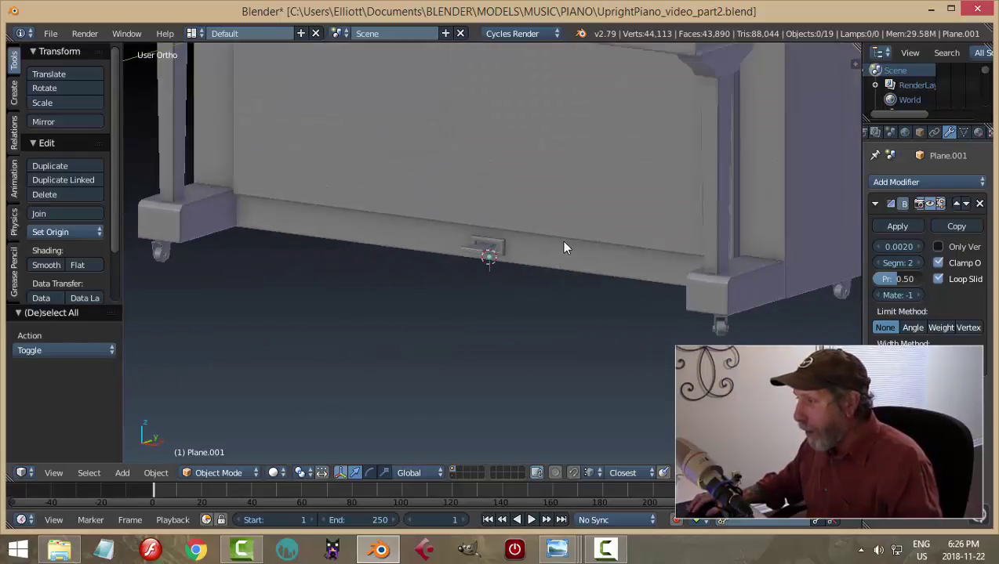
{"action": "mouse_move", "coordinate": [564, 249]}
{"action": "middle_mouse_down"}
{"action": "mouse_move", "coordinate": [531, 248]}
{"action": "mouse_move", "coordinate": [565, 252]}
{"action": "mouse_move", "coordinate": [533, 259]}
{"action": "mouse_move", "coordinate": [563, 251]}
{"action": "middle_mouse_up"}
{"action": "scroll", "coordinate": [549, 259], "scroll_direction": "up", "scroll_amount": 3}
{"action": "right_click", "coordinate": [539, 228]}
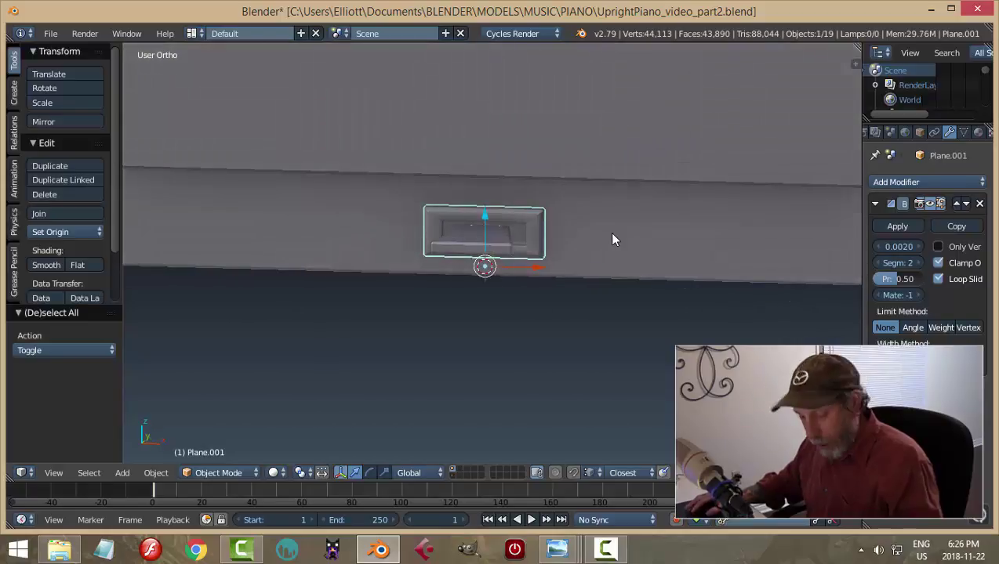
{"action": "key", "text": "s"}
{"action": "key", "text": "x"}
{"action": "left_click", "coordinate": [584, 233]}
Step: Scale the backing plate to about 1.058 along Z and check its fit around the pedal in front view
{"action": "middle_click_drag", "start_coordinate": [584, 233], "coordinate": [565, 238]}
{"action": "key", "text": "s"}
{"action": "key", "text": "z"}
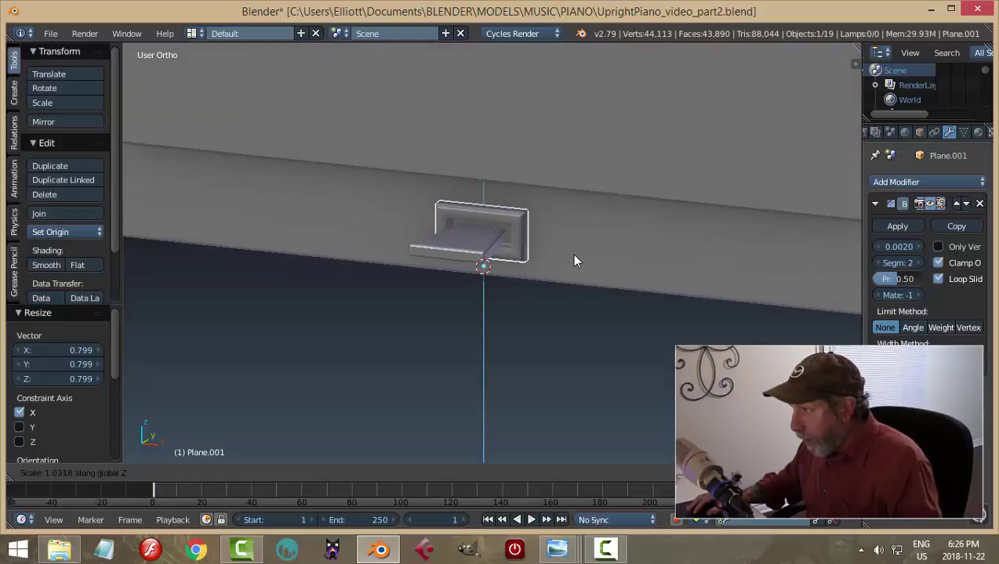
{"action": "left_click", "coordinate": [575, 260]}
{"action": "key", "text": "KP_1"}
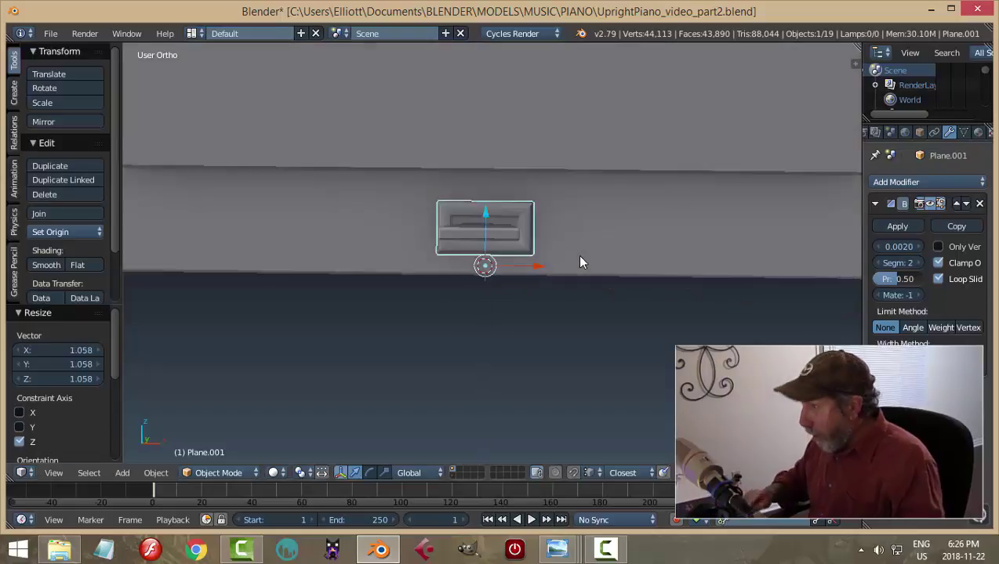
{"action": "scroll", "coordinate": [579, 262], "scroll_direction": "up", "scroll_amount": 2}
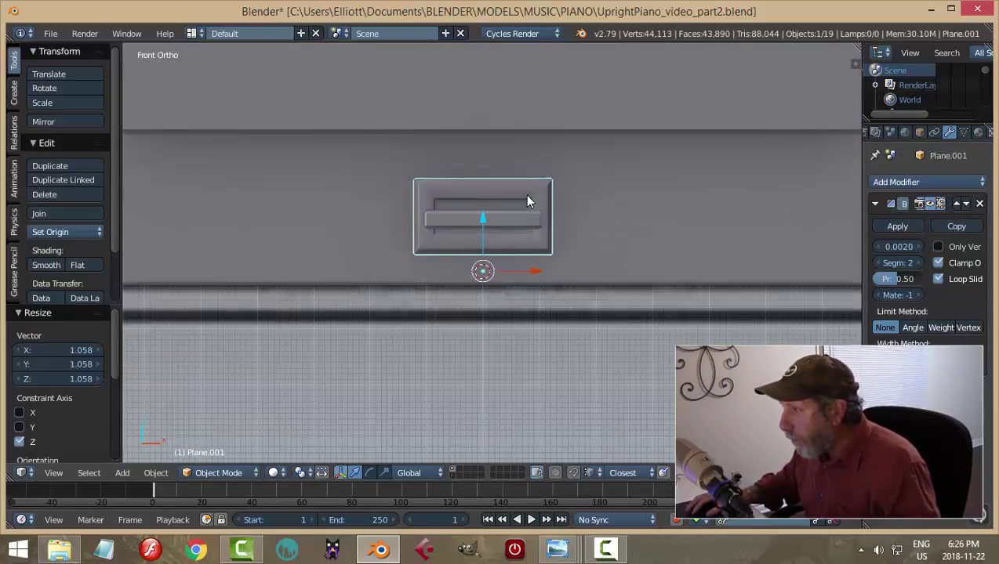
{"action": "key", "text": "a"}
Step: Nudge the piece at the plate's opening slightly and thicken the pedal by scaling it along Z
{"action": "middle_click_drag", "start_coordinate": [602, 239], "coordinate": [462, 288]}
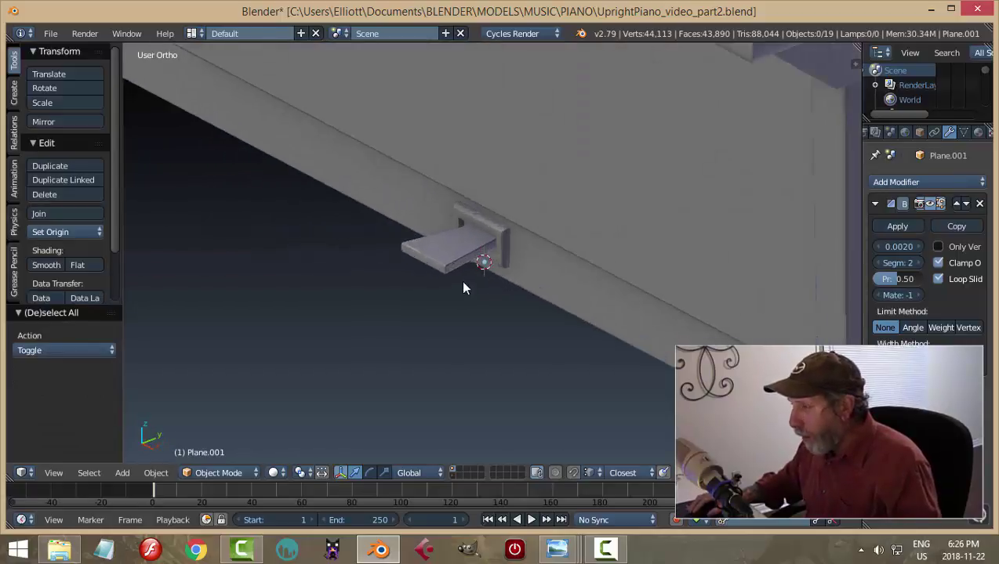
{"action": "scroll", "coordinate": [463, 288], "scroll_direction": "up", "scroll_amount": 1}
{"action": "right_click", "coordinate": [494, 242]}
{"action": "mouse_move", "coordinate": [485, 237]}
{"action": "left_mouse_down"}
{"action": "mouse_move", "coordinate": [475, 234]}
{"action": "mouse_move", "coordinate": [488, 235]}
{"action": "left_mouse_up"}
{"action": "key", "text": "a"}
{"action": "mouse_move", "coordinate": [488, 235]}
{"action": "middle_mouse_down"}
{"action": "mouse_move", "coordinate": [534, 250]}
{"action": "mouse_move", "coordinate": [603, 206]}
{"action": "mouse_move", "coordinate": [576, 268]}
{"action": "mouse_move", "coordinate": [620, 223]}
{"action": "mouse_move", "coordinate": [517, 291]}
{"action": "mouse_move", "coordinate": [540, 257]}
{"action": "mouse_move", "coordinate": [545, 269]}
{"action": "mouse_move", "coordinate": [581, 261]}
{"action": "mouse_move", "coordinate": [580, 269]}
{"action": "mouse_move", "coordinate": [481, 221]}
{"action": "middle_mouse_up"}
{"action": "scroll", "coordinate": [520, 291], "scroll_direction": "up", "scroll_amount": 2}
{"action": "right_click", "coordinate": [486, 258]}
{"action": "key", "text": "s"}
{"action": "key", "text": "z"}
{"action": "left_click", "coordinate": [551, 277]}
{"action": "key", "text": "a"}
Step: Duplicate the pedal with its plate twice along X, first by about 0.356 and again by about 0.329
{"action": "right_click", "coordinate": [490, 247]}
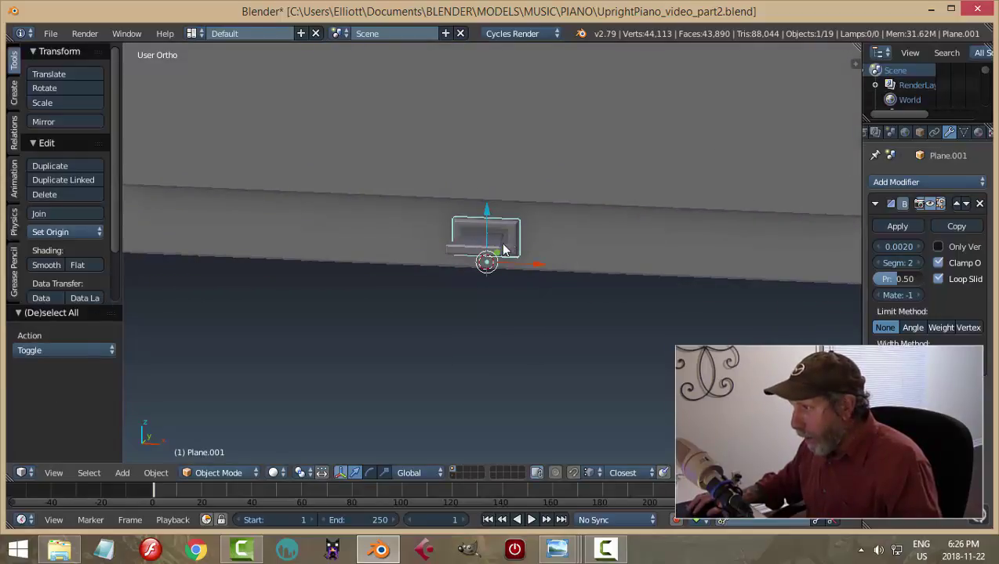
{"action": "right_click", "coordinate": [507, 243], "text": "shift"}
{"action": "key", "text": "KP_1"}
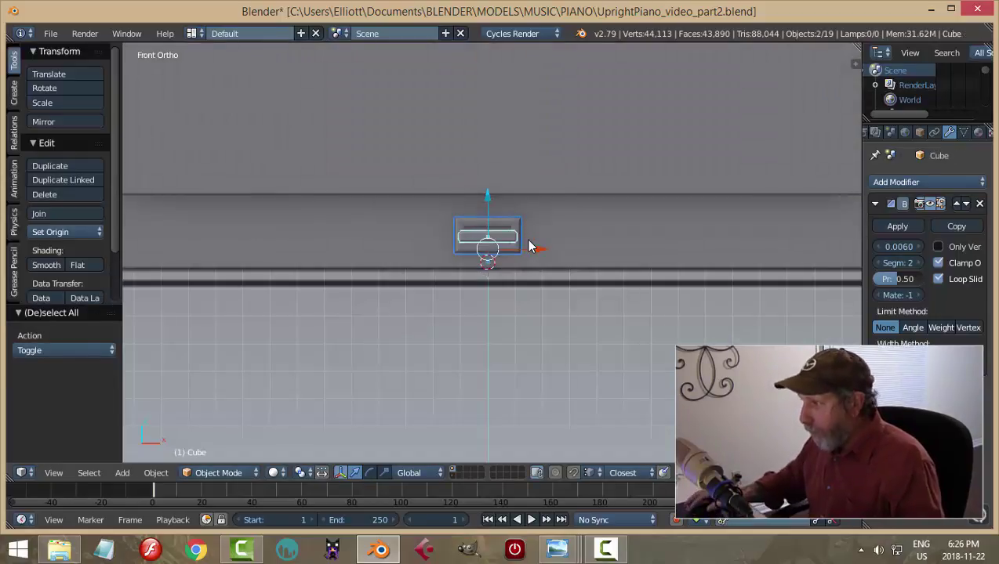
{"action": "key", "text": "shift+d"}
{"action": "key", "text": "x"}
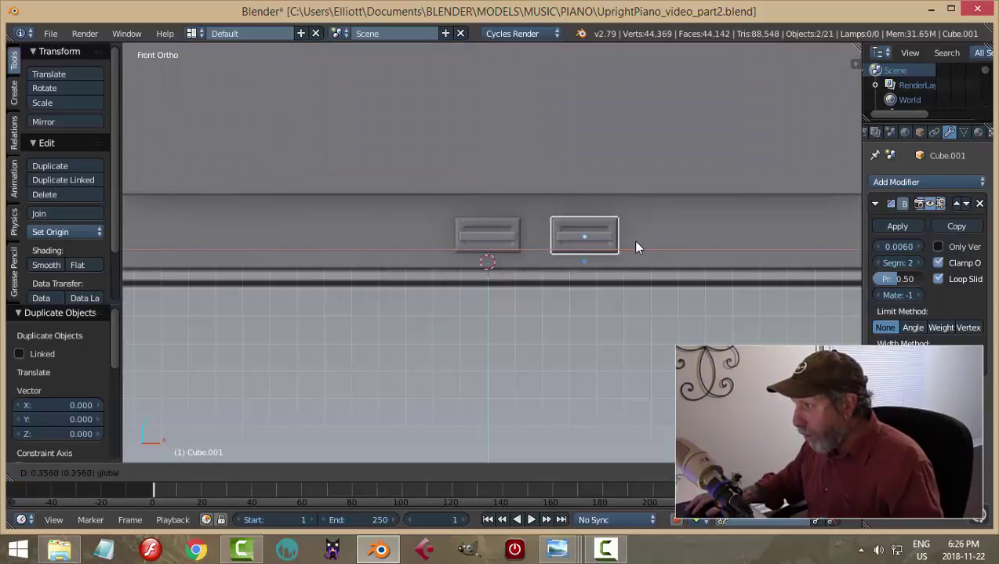
{"action": "left_click", "coordinate": [632, 243]}
{"action": "key", "text": "shift+d"}
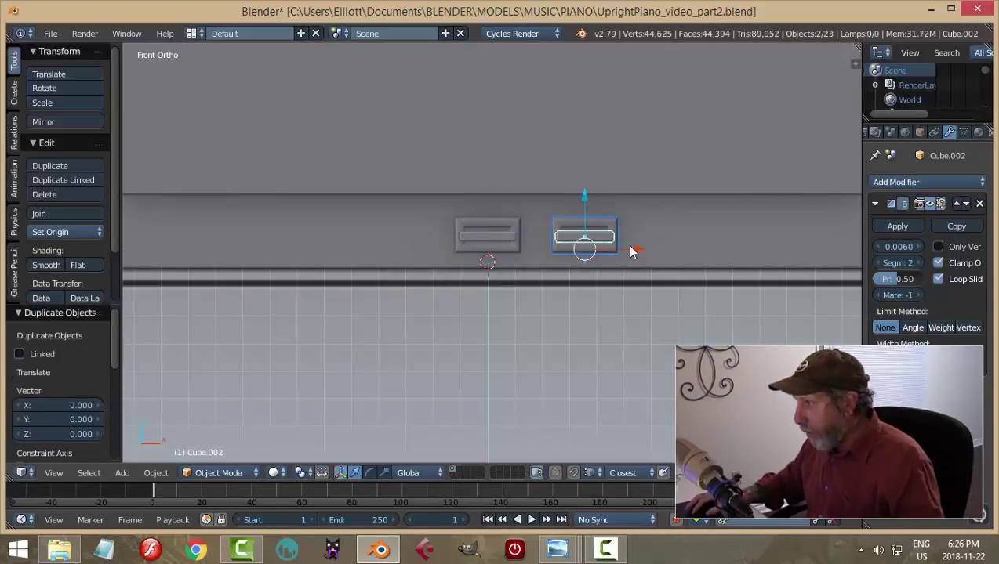
{"action": "left_click_drag", "start_coordinate": [634, 251], "coordinate": [724, 251]}
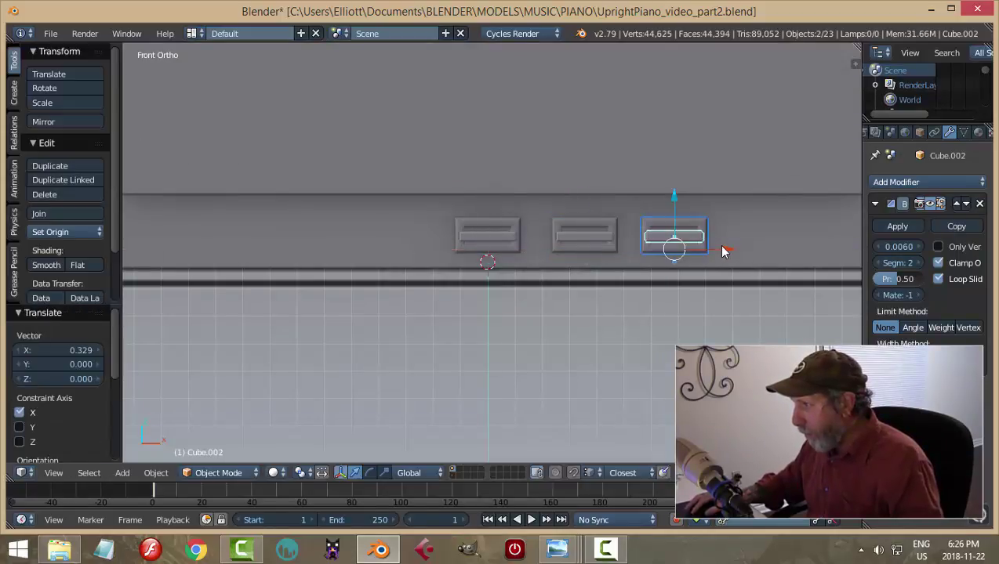
Step: Select all three pedals with their plates and move them about -0.356 along X to center the row
{"action": "right_click", "coordinate": [600, 232], "text": "shift"}
{"action": "right_click", "coordinate": [486, 226], "text": "shift"}
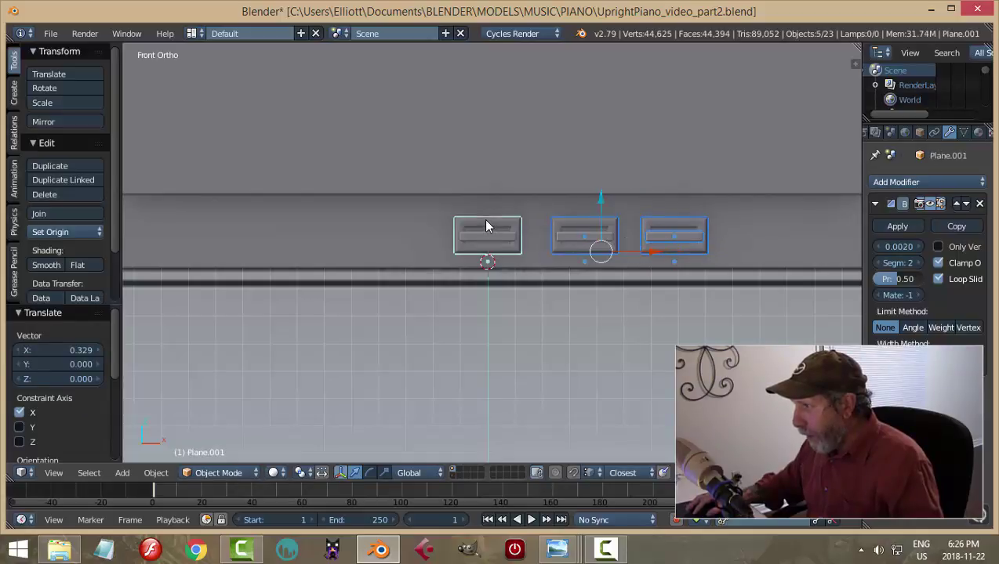
{"action": "right_click", "coordinate": [489, 237], "text": "shift"}
{"action": "left_click_drag", "start_coordinate": [618, 250], "coordinate": [535, 252]}
{"action": "left_click", "coordinate": [534, 253]}
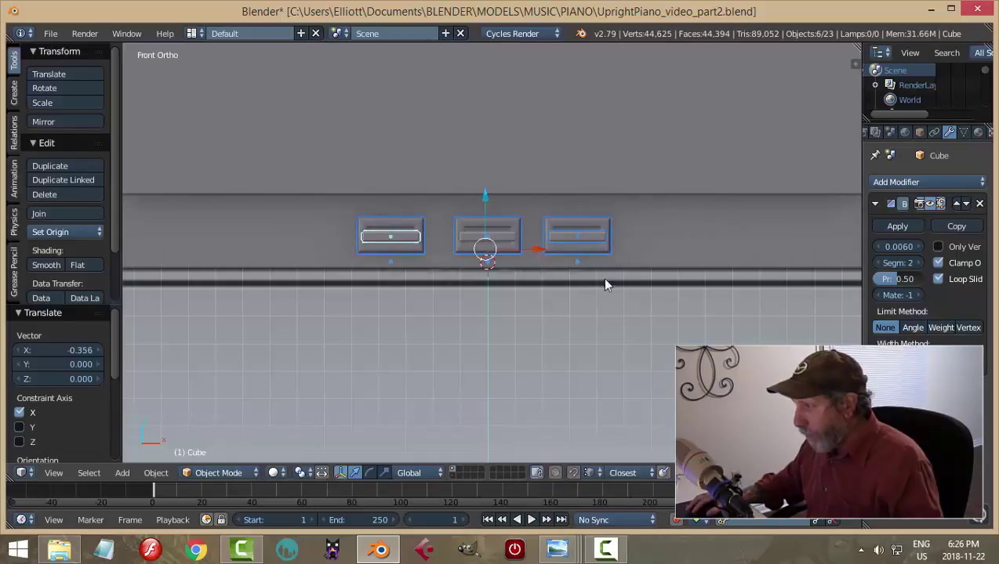
Step: Deselect everything, bring the whole piano into view and save the file over UprightPiano_video_part2.blend
{"action": "key", "text": "a"}
{"action": "scroll", "coordinate": [619, 294], "scroll_direction": "down", "scroll_amount": 6}
{"action": "middle_click_drag", "start_coordinate": [639, 309], "coordinate": [465, 226]}
{"action": "key", "text": "ctrl+s"}
{"action": "left_click", "coordinate": [554, 307]}
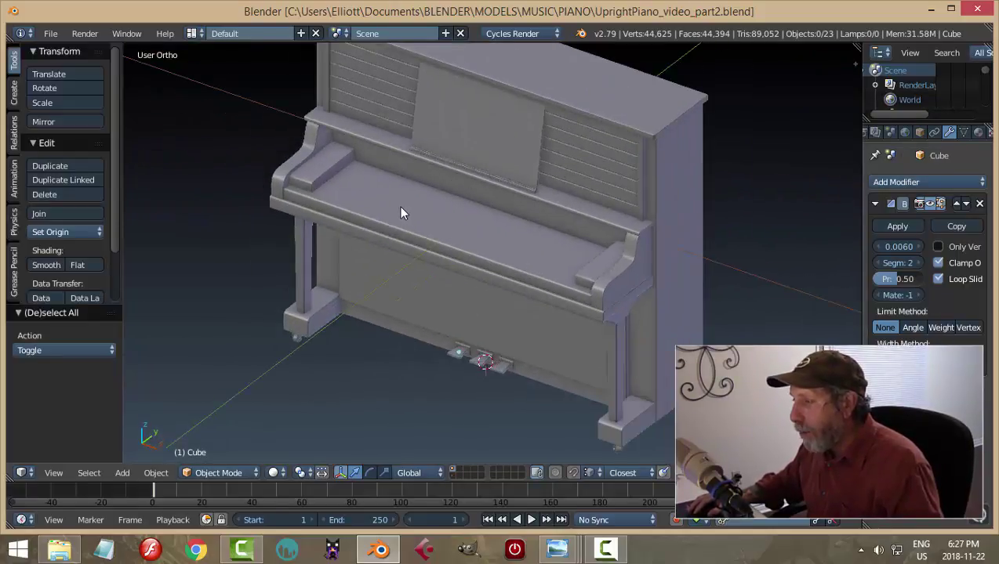
{"action": "middle_click_drag", "start_coordinate": [487, 245], "coordinate": [495, 247]}
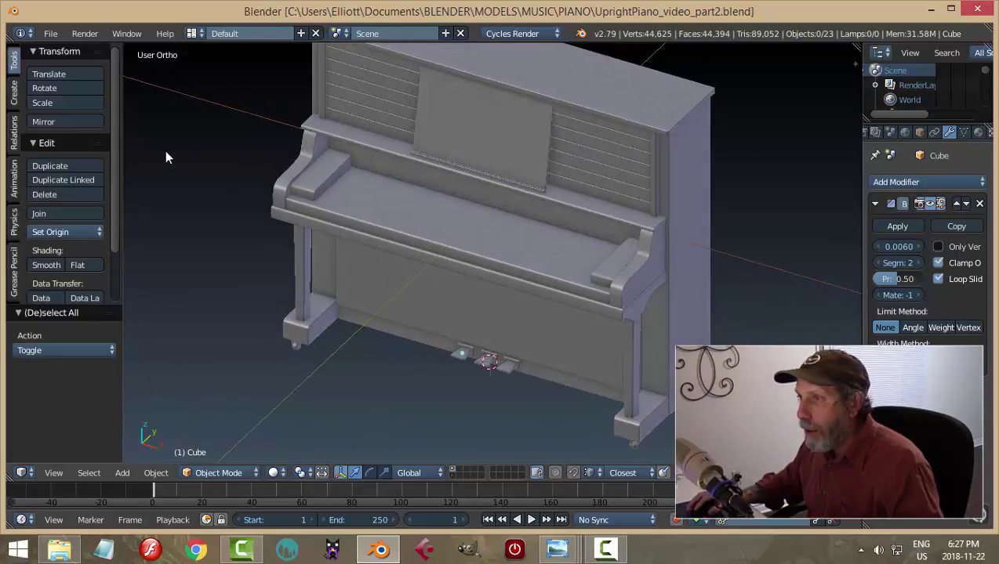
Step: Open the recent file GrandPiano_video_part4.blend to examine its keys object
{"action": "left_click", "coordinate": [50, 33]}
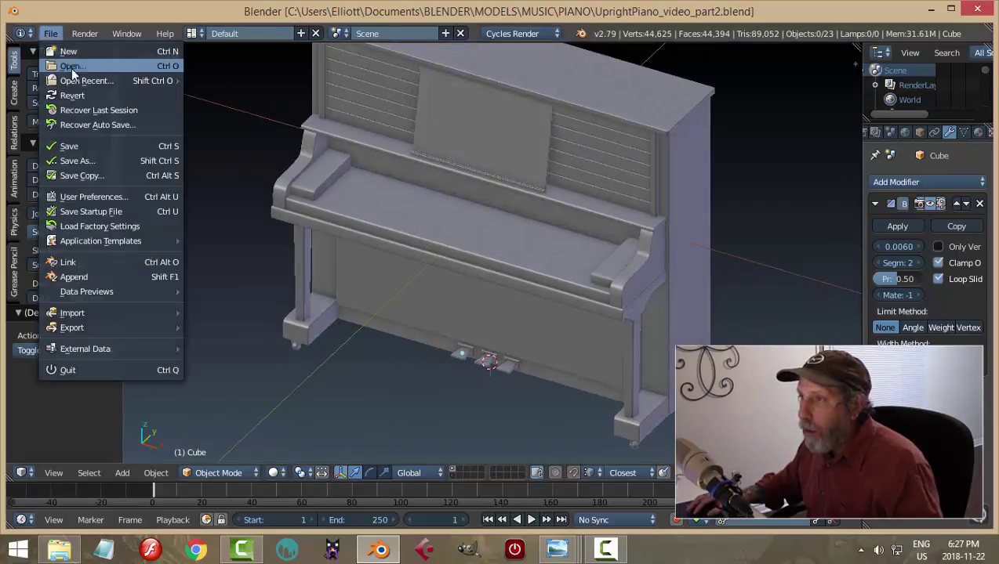
{"action": "mouse_move", "coordinate": [86, 81]}
{"action": "left_click", "coordinate": [262, 95]}
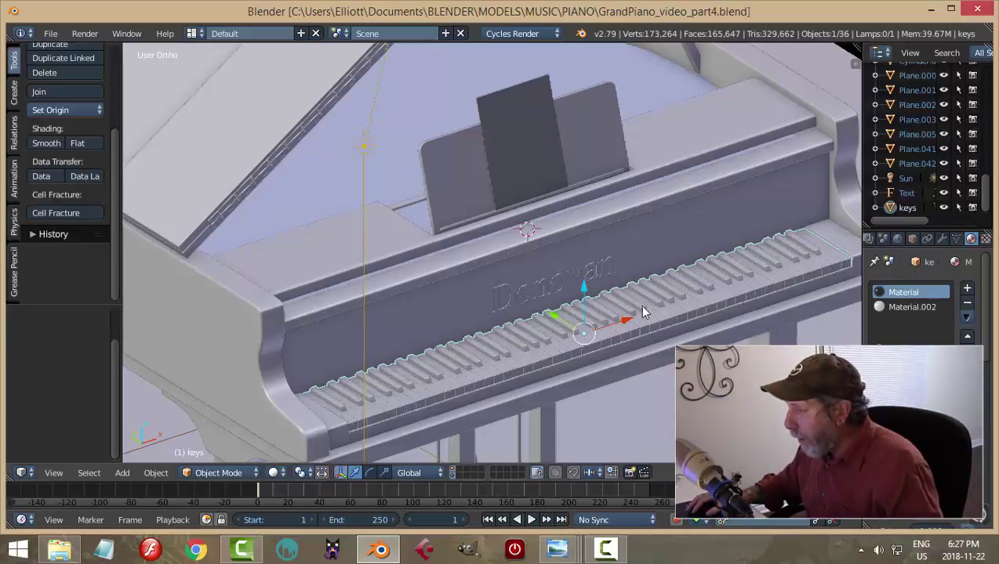
Step: Reopen the recent file UprightPiano_video_part2.blend
{"action": "left_click", "coordinate": [50, 33]}
{"action": "mouse_move", "coordinate": [70, 80]}
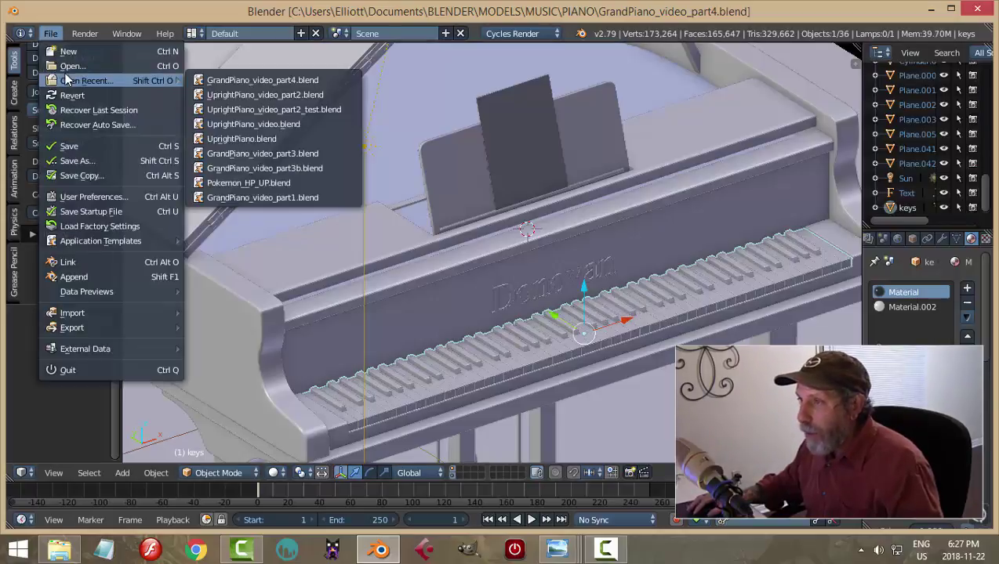
{"action": "left_click", "coordinate": [243, 95]}
Step: Append the keys object from GrandPiano_video_part4.blend into the upright piano scene
{"action": "left_click", "coordinate": [50, 33]}
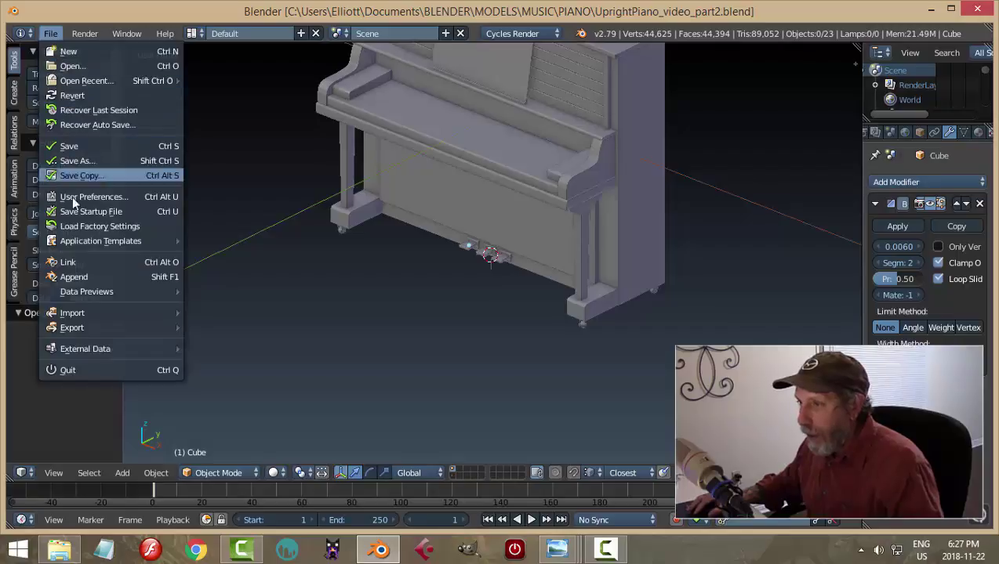
{"action": "left_click", "coordinate": [74, 277]}
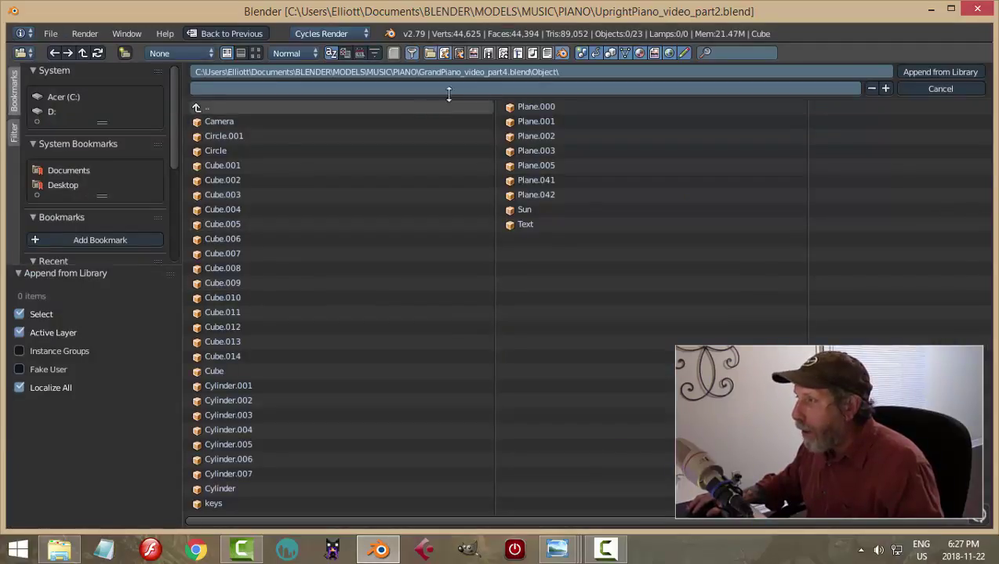
{"action": "left_click", "coordinate": [197, 107]}
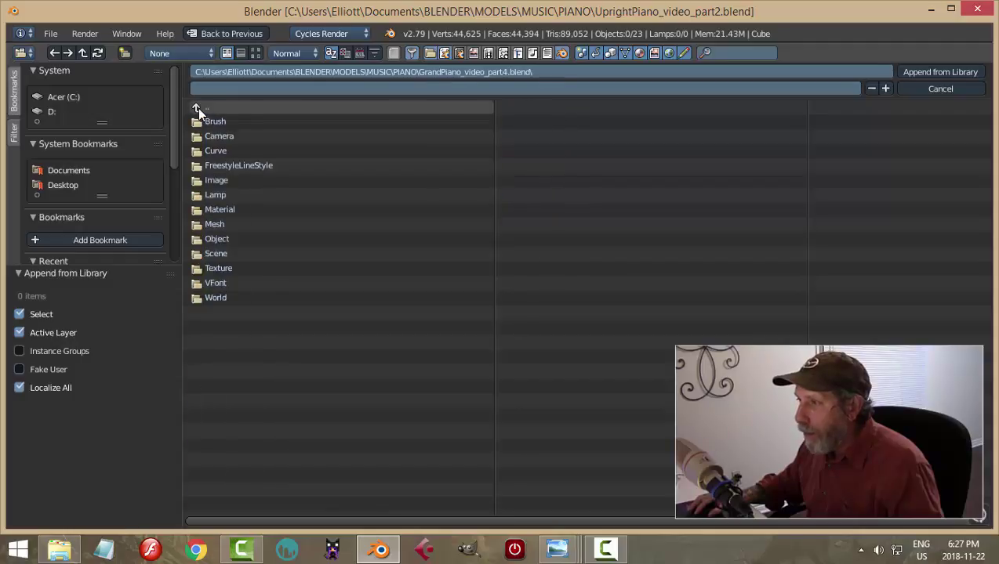
{"action": "left_click", "coordinate": [197, 107]}
{"action": "left_click", "coordinate": [228, 151]}
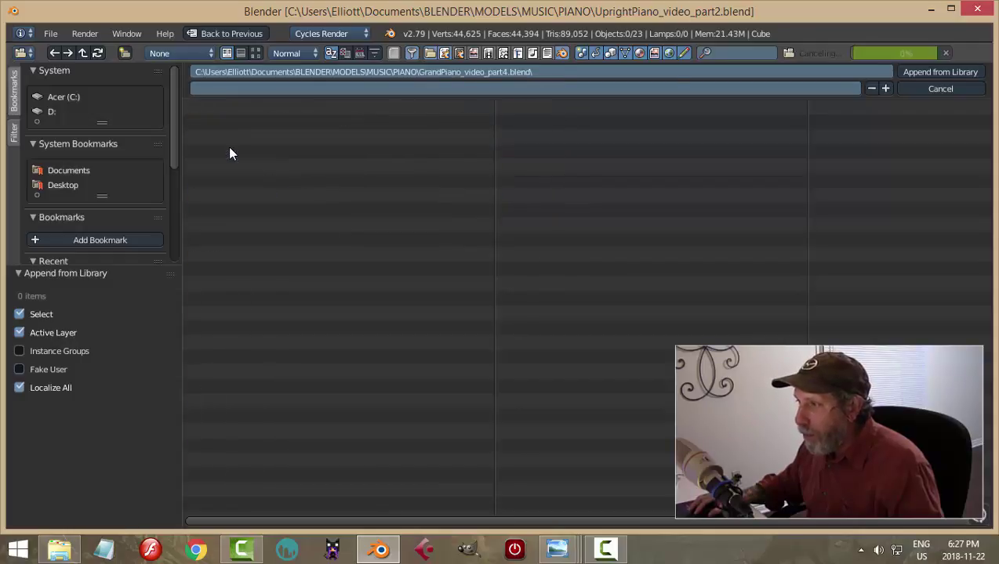
{"action": "left_click", "coordinate": [228, 238]}
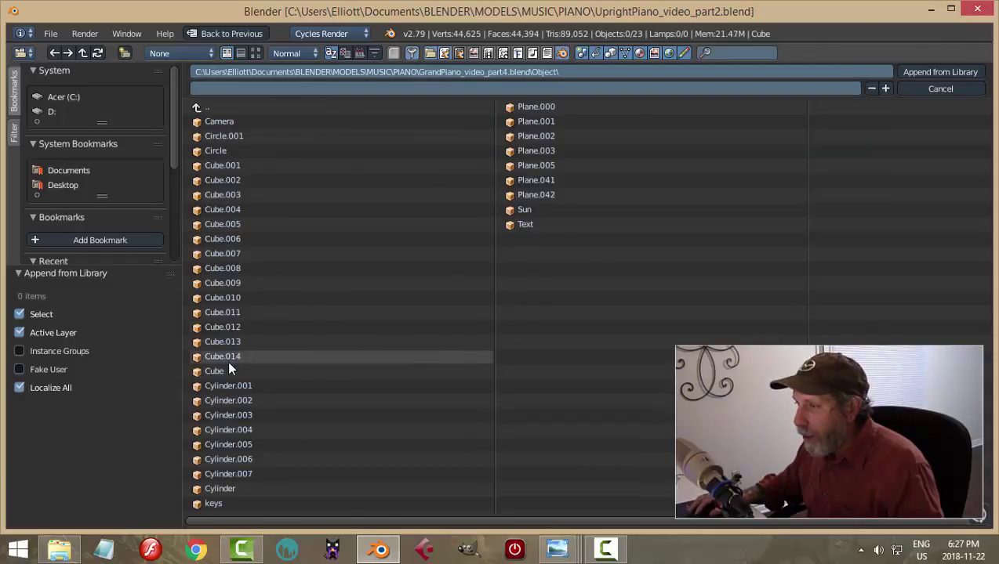
{"action": "left_click", "coordinate": [234, 504]}
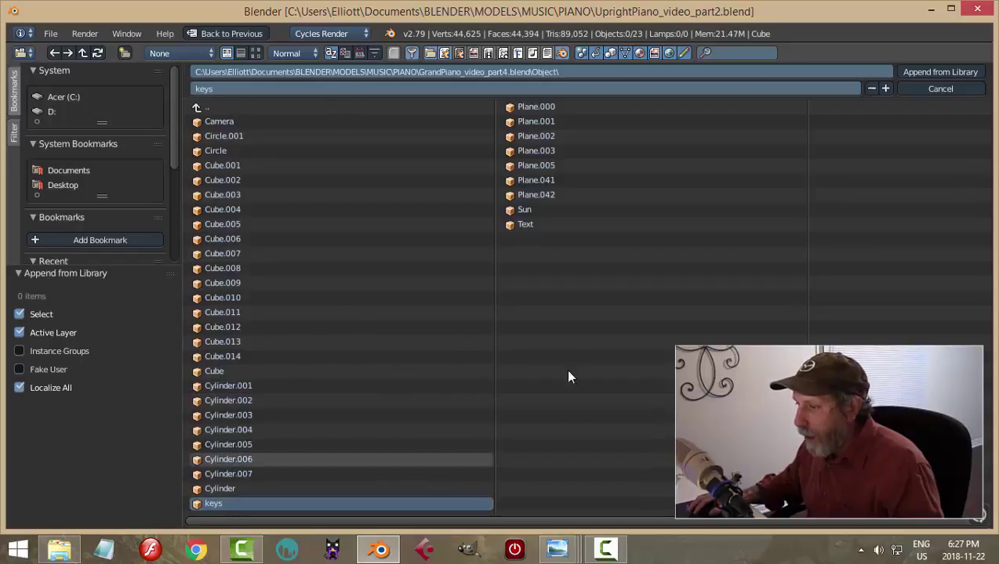
{"action": "left_click", "coordinate": [940, 71]}
Step: In top view, move the appended keys about -1.426 along X and about 0.881 along Y over the key bed
{"action": "key", "text": "KP_1"}
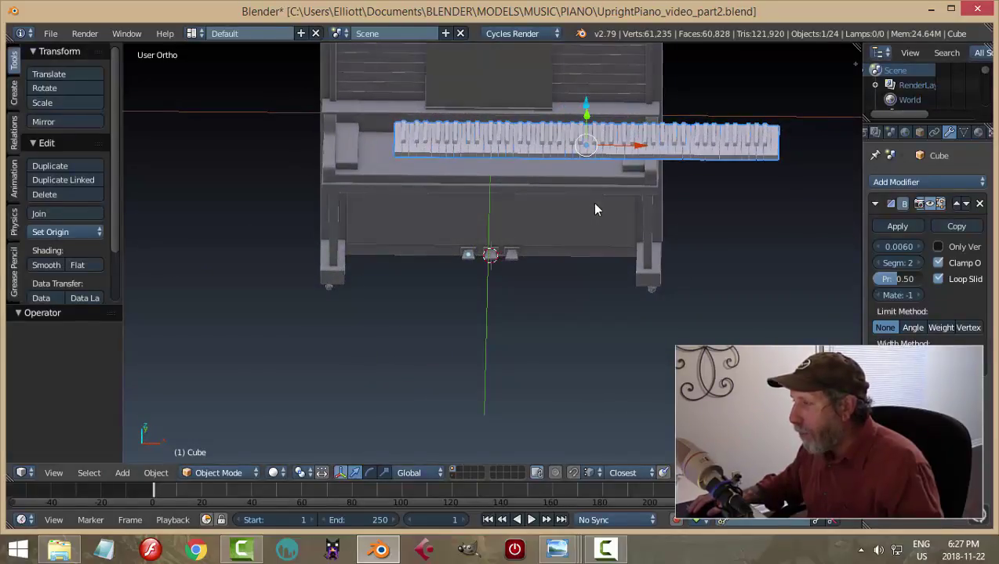
{"action": "key", "text": "KP_7"}
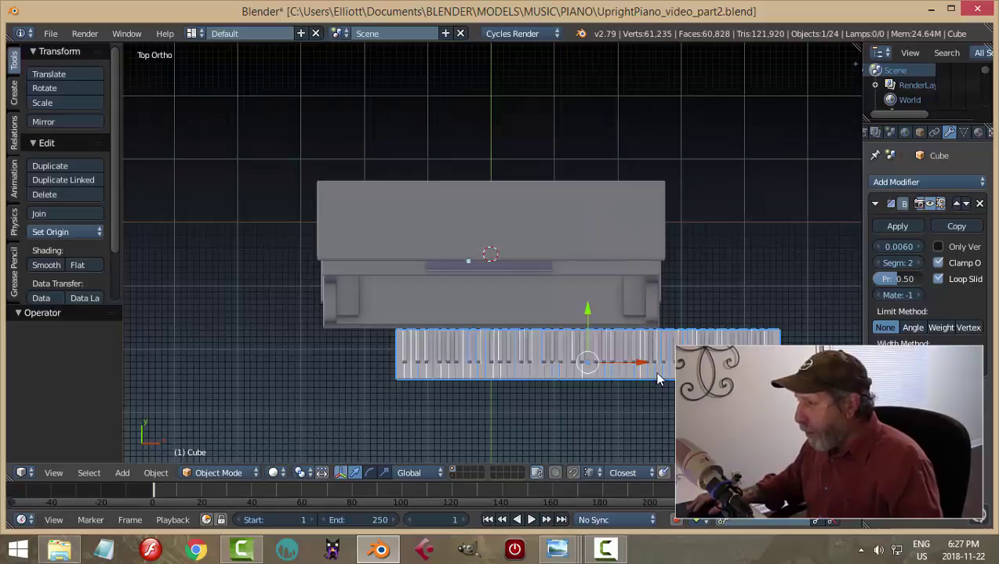
{"action": "left_click_drag", "start_coordinate": [644, 368], "coordinate": [553, 366]}
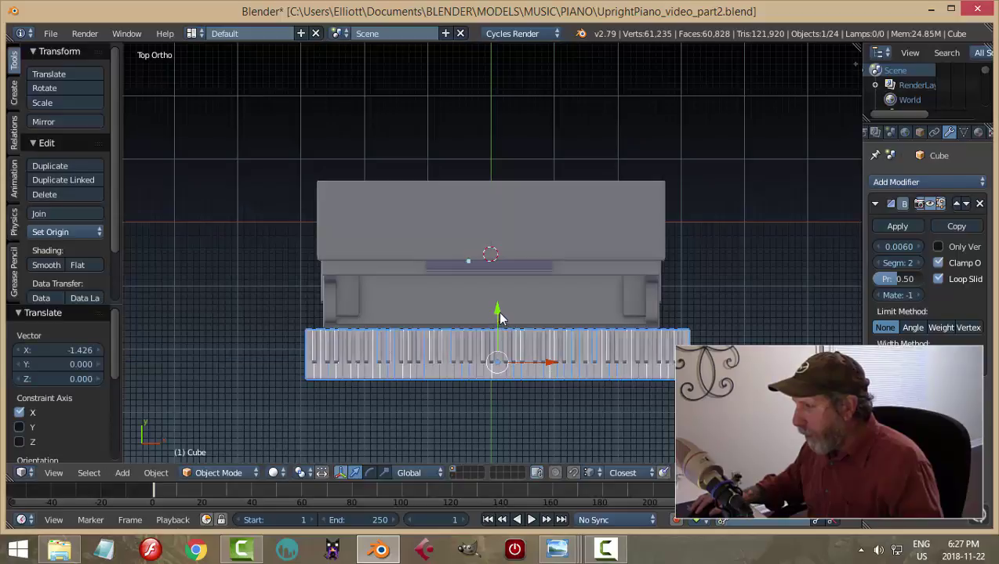
{"action": "left_click_drag", "start_coordinate": [499, 312], "coordinate": [642, 308]}
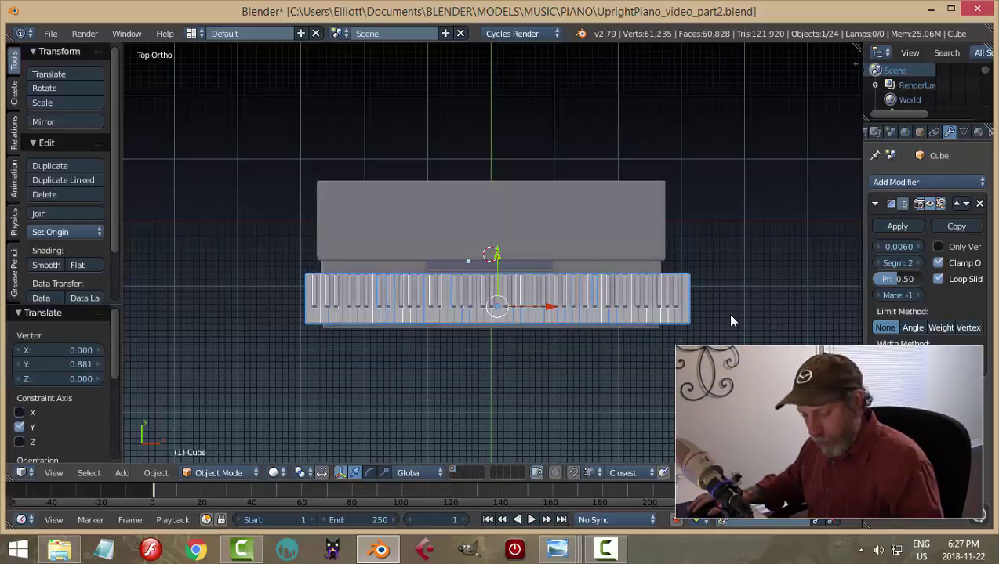
Step: Scale the keys to about 0.662, center them by moving about -0.116 along X, and enlarge them by about 1.026
{"action": "key", "text": "s"}
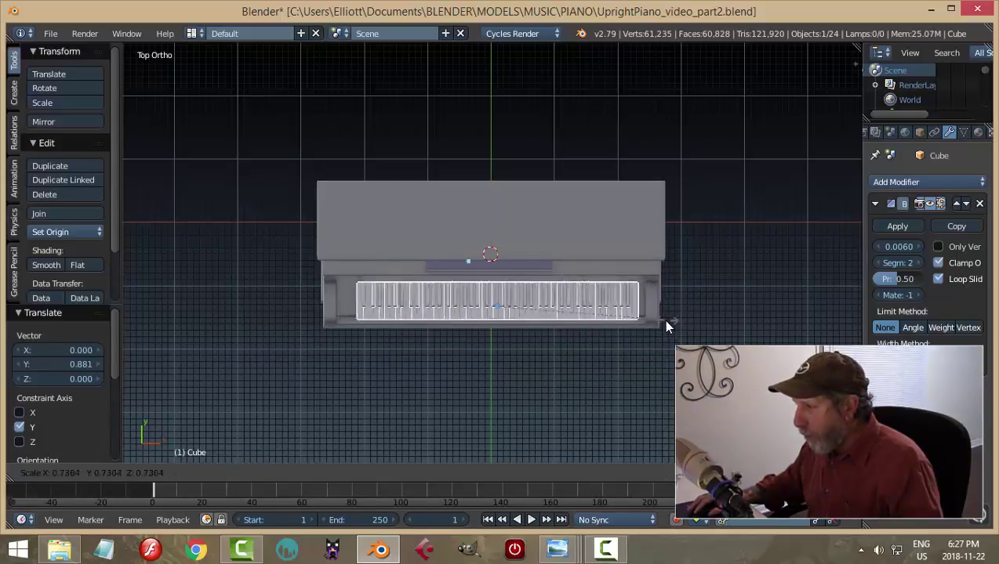
{"action": "left_click", "coordinate": [622, 319]}
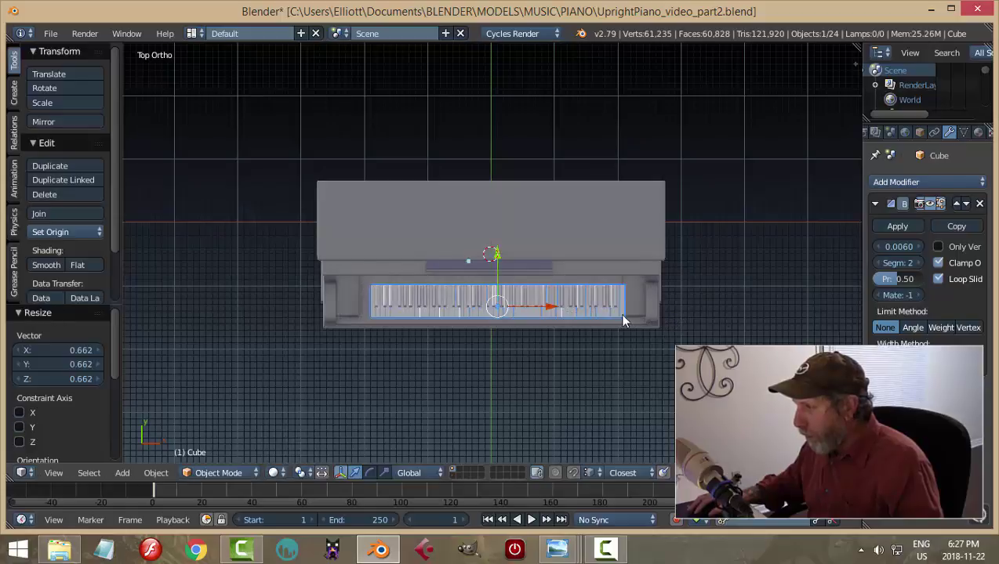
{"action": "mouse_move", "coordinate": [561, 308]}
{"action": "left_mouse_down"}
{"action": "mouse_move", "coordinate": [544, 309]}
{"action": "mouse_move", "coordinate": [557, 316]}
{"action": "left_mouse_up"}
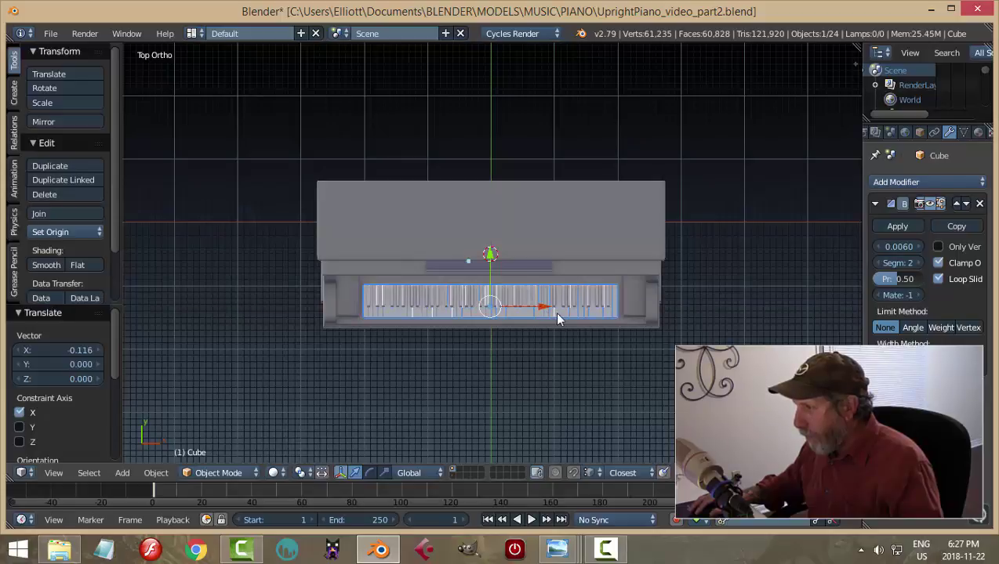
{"action": "key", "text": "s"}
{"action": "left_click", "coordinate": [638, 334]}
Step: Lower the keys about 0.966 along Z onto the key bed
{"action": "scroll", "coordinate": [641, 364], "scroll_direction": "up", "scroll_amount": 1}
{"action": "middle_click_drag", "start_coordinate": [641, 365], "coordinate": [570, 278]}
{"action": "scroll", "coordinate": [584, 321], "scroll_direction": "down", "scroll_amount": 3}
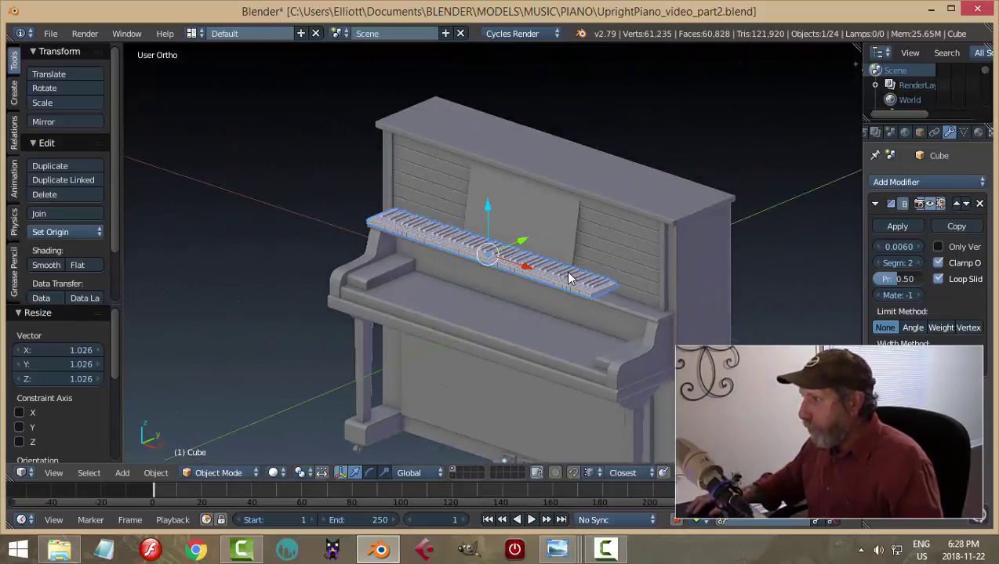
{"action": "scroll", "coordinate": [569, 278], "scroll_direction": "down", "scroll_amount": 1}
{"action": "left_click_drag", "start_coordinate": [486, 211], "coordinate": [495, 256]}
{"action": "left_click", "coordinate": [499, 256]}
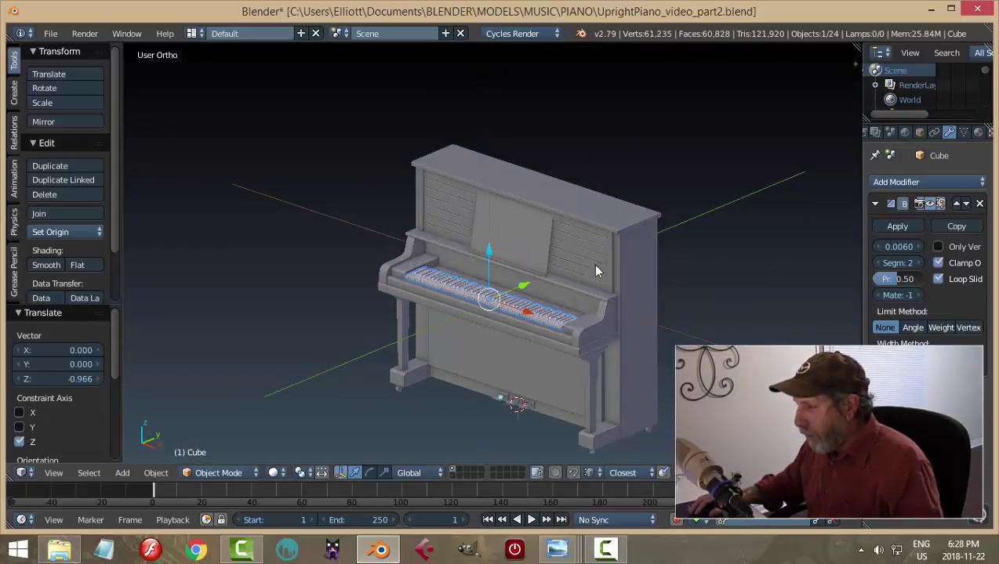
Step: Shift the keys about 0.063 along Y and scale them along Z to adjust their height
{"action": "middle_click_drag", "start_coordinate": [591, 267], "coordinate": [540, 305]}
{"action": "scroll", "coordinate": [540, 305], "scroll_direction": "up", "scroll_amount": 3}
{"action": "left_click_drag", "start_coordinate": [531, 320], "coordinate": [535, 316]}
{"action": "scroll", "coordinate": [536, 315], "scroll_direction": "up", "scroll_amount": 3}
{"action": "middle_click_drag", "start_coordinate": [546, 328], "coordinate": [577, 157]}
{"action": "scroll", "coordinate": [576, 156], "scroll_direction": "up", "scroll_amount": 2}
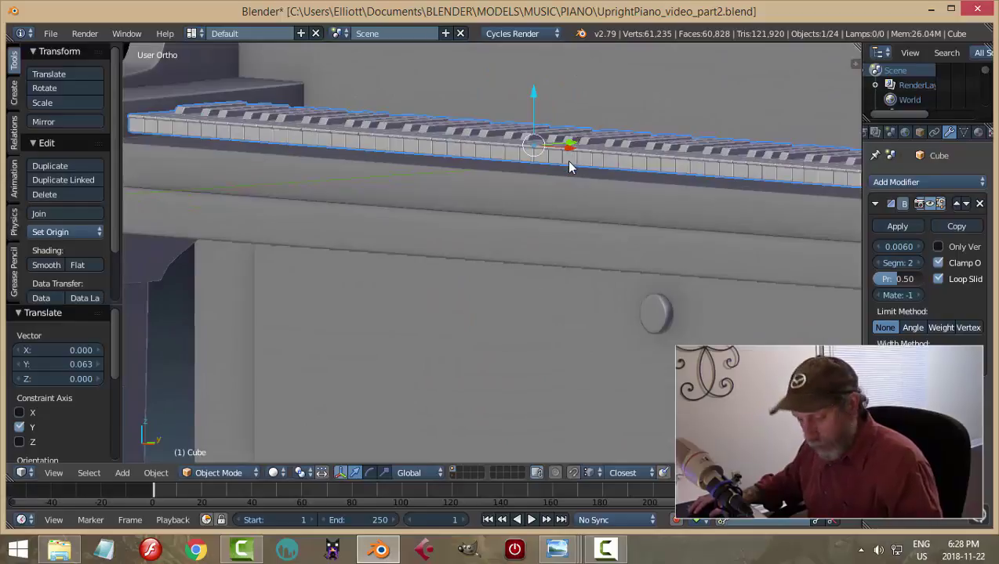
{"action": "key", "text": "s"}
{"action": "key", "text": "z"}
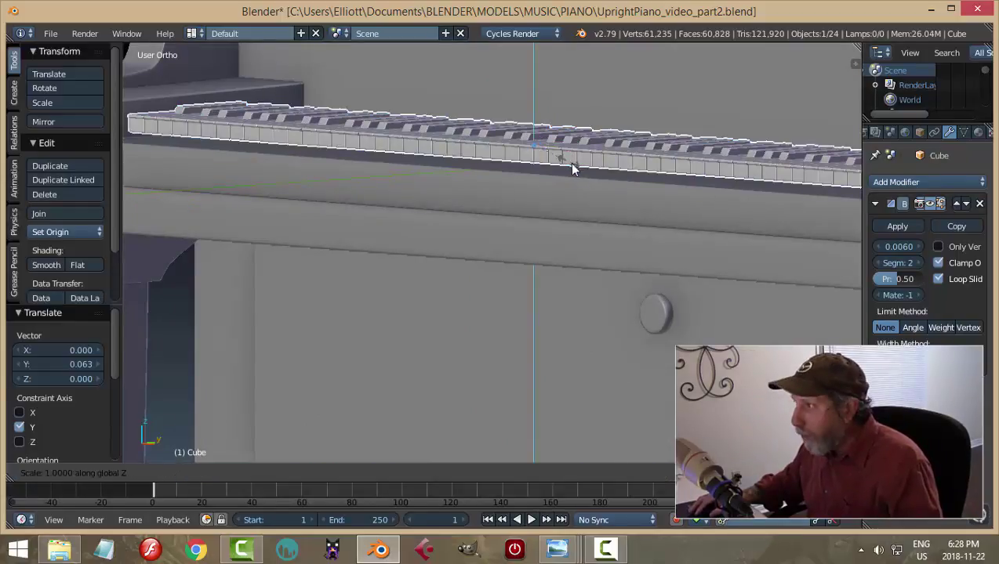
{"action": "left_click", "coordinate": [625, 162]}
{"action": "key", "text": "a"}
Step: In front view, move the keys about 0.015 along X and widen them along X by about 1.012 between the end blocks
{"action": "middle_click_drag", "start_coordinate": [625, 162], "coordinate": [638, 177]}
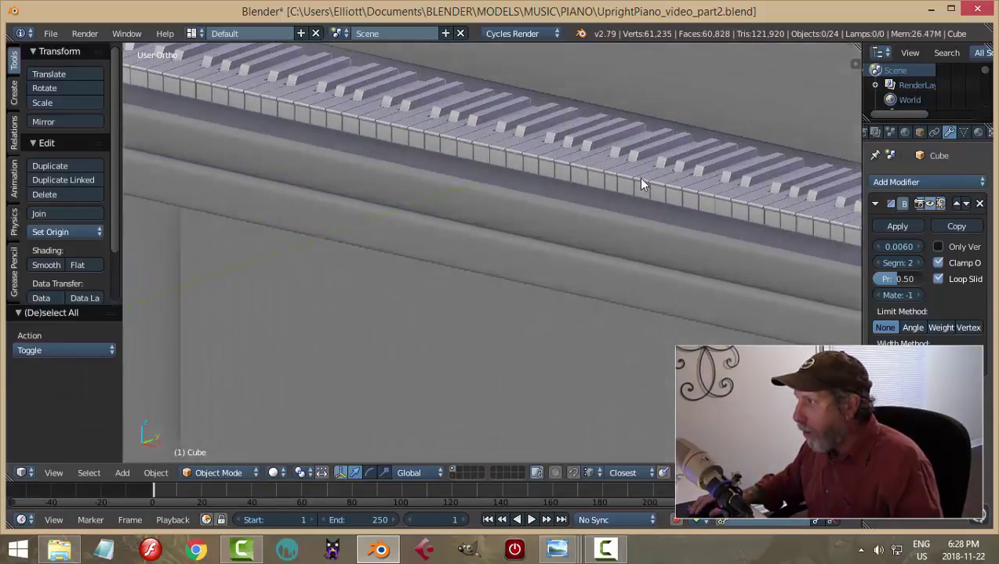
{"action": "scroll", "coordinate": [644, 176], "scroll_direction": "down", "scroll_amount": 3}
{"action": "key", "text": "KP_1"}
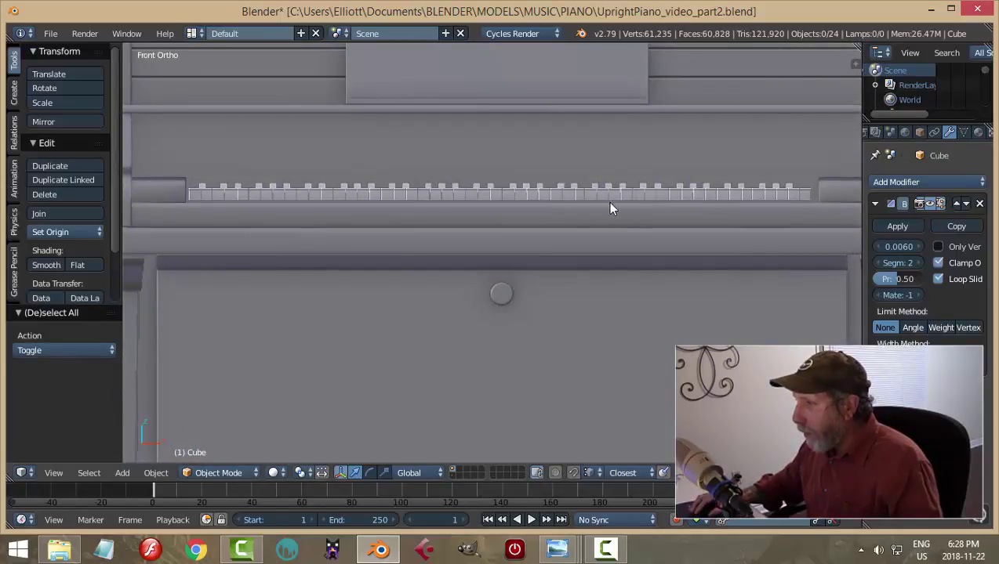
{"action": "right_click", "coordinate": [546, 197]}
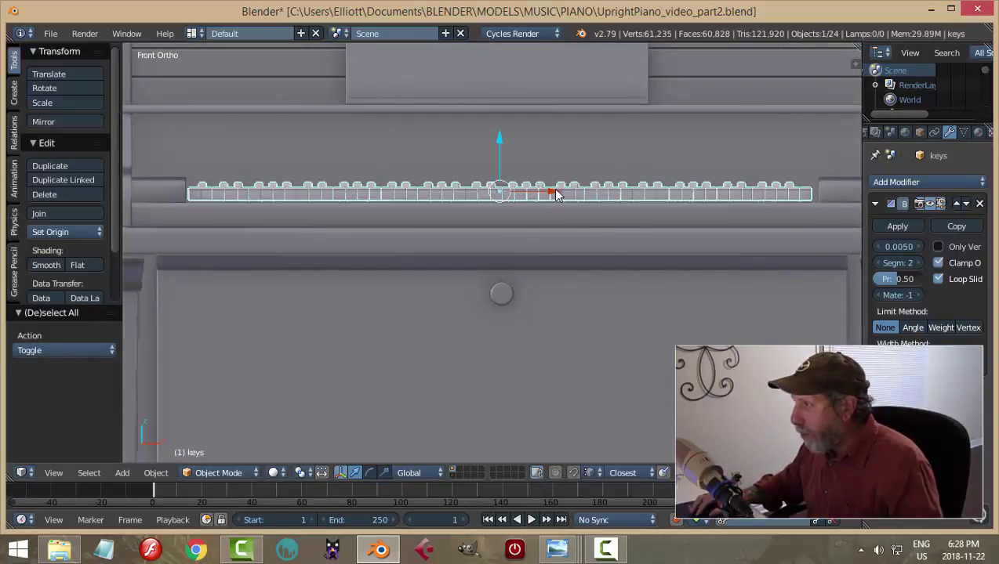
{"action": "left_click_drag", "start_coordinate": [555, 194], "coordinate": [558, 195]}
{"action": "key", "text": "s"}
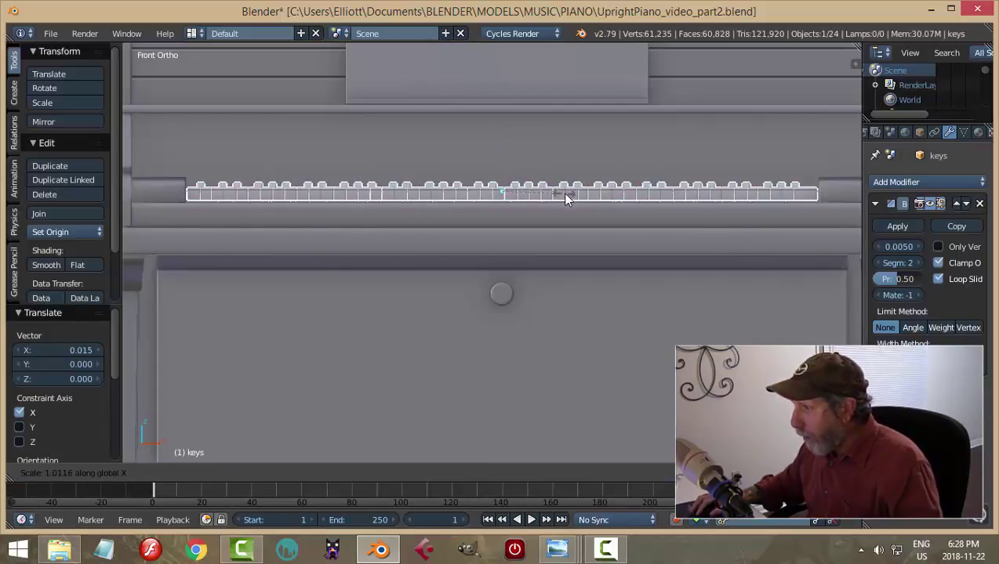
{"action": "left_click", "coordinate": [568, 198]}
{"action": "key", "text": "a"}
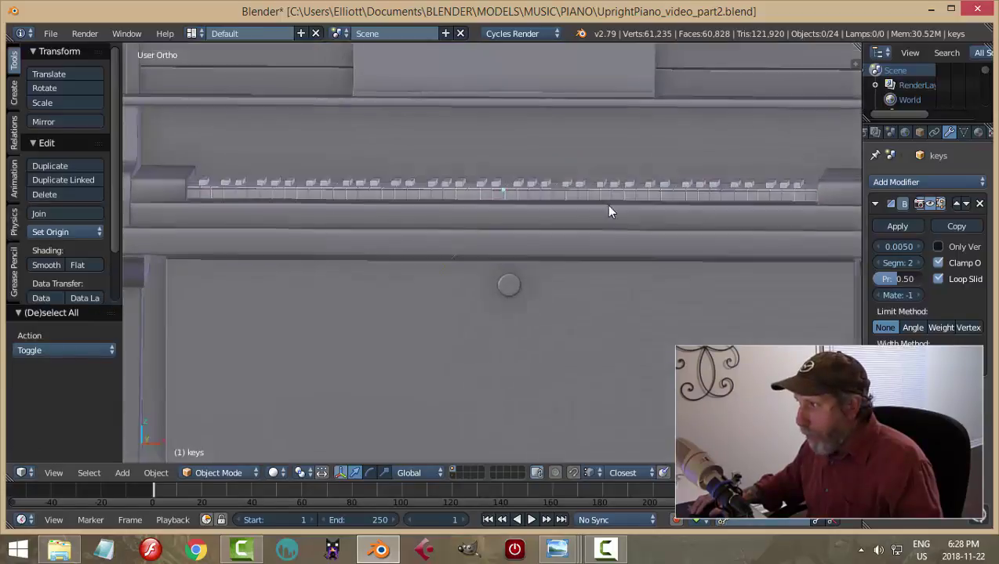
Step: Lengthen the keys along Y by a factor of about 1.041
{"action": "middle_click_drag", "start_coordinate": [611, 212], "coordinate": [566, 208]}
{"action": "right_click", "coordinate": [541, 196]}
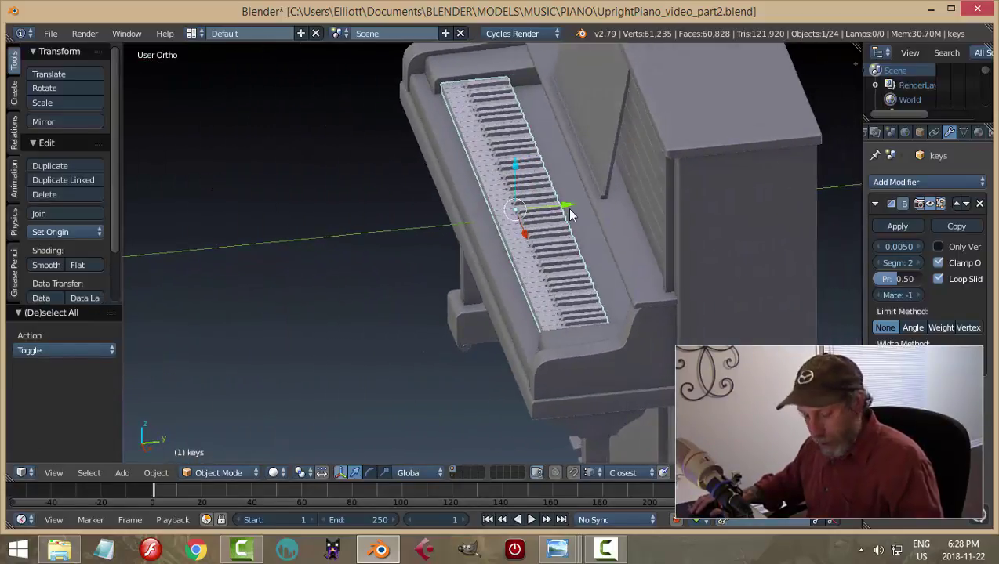
{"action": "key", "text": "s"}
{"action": "key", "text": "y"}
{"action": "left_click", "coordinate": [569, 210]}
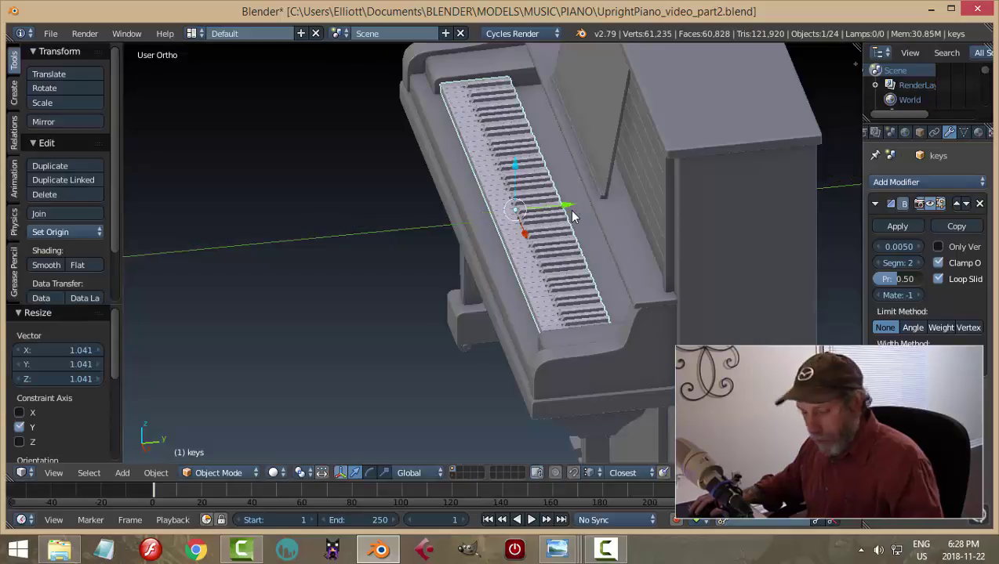
{"action": "key", "text": "a"}
Step: Shift the keys slightly along Y to adjust their position on the key bed, and deselect them
{"action": "middle_click_drag", "start_coordinate": [560, 211], "coordinate": [568, 205]}
{"action": "right_click", "coordinate": [528, 199]}
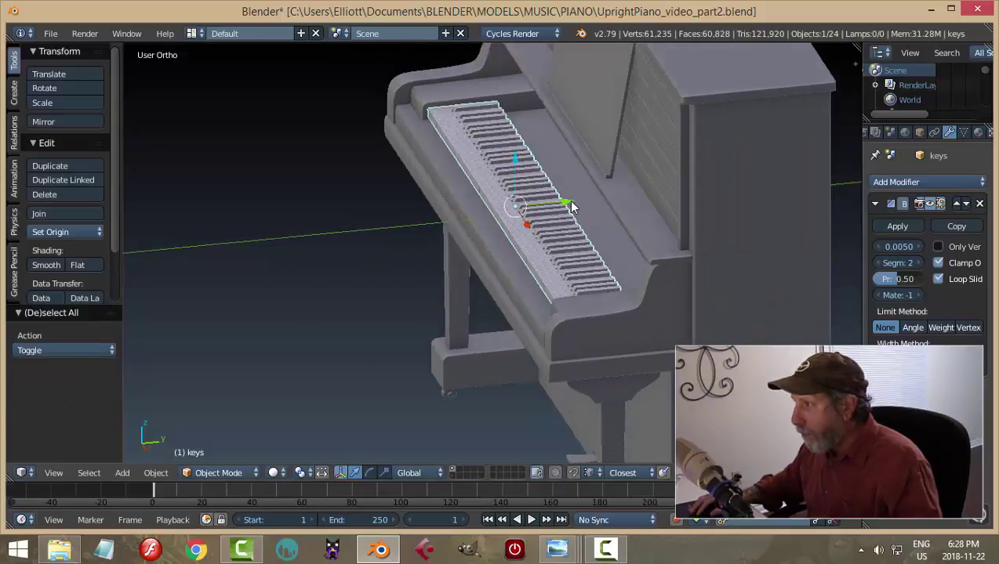
{"action": "key", "text": "g"}
{"action": "key", "text": "y"}
{"action": "left_click", "coordinate": [570, 210]}
{"action": "key", "text": "a"}
{"action": "middle_click_drag", "start_coordinate": [555, 215], "coordinate": [611, 196]}
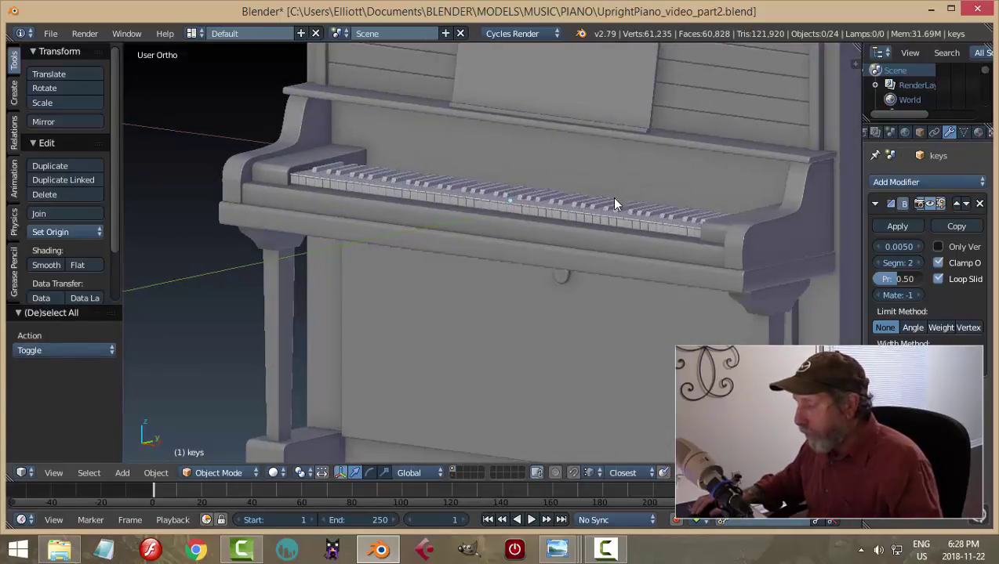
Step: Remove both material slots from the keys, deselect everything and save over the current file
{"action": "right_click", "coordinate": [742, 213]}
{"action": "left_click", "coordinate": [979, 132]}
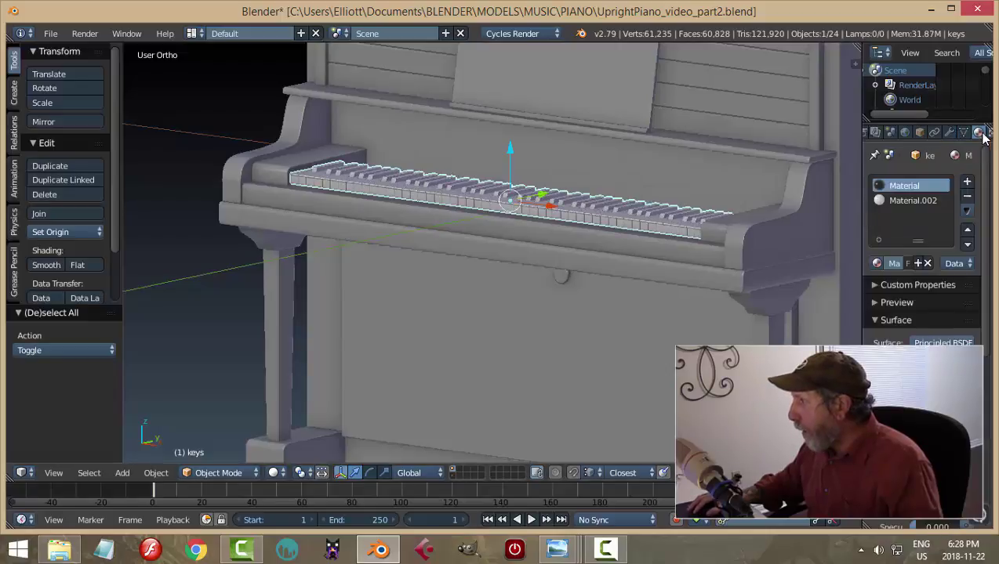
{"action": "left_click", "coordinate": [969, 198]}
{"action": "left_click", "coordinate": [969, 198]}
{"action": "middle_click_drag", "start_coordinate": [564, 205], "coordinate": [557, 231]}
{"action": "key", "text": "a"}
{"action": "key", "text": "ctrl+s"}
{"action": "left_click", "coordinate": [588, 208]}
Step: Select the keys, check their Bevel modifier and collapse its settings, leaving nothing selected
{"action": "scroll", "coordinate": [602, 233], "scroll_direction": "up", "scroll_amount": 2}
{"action": "right_click", "coordinate": [557, 231]}
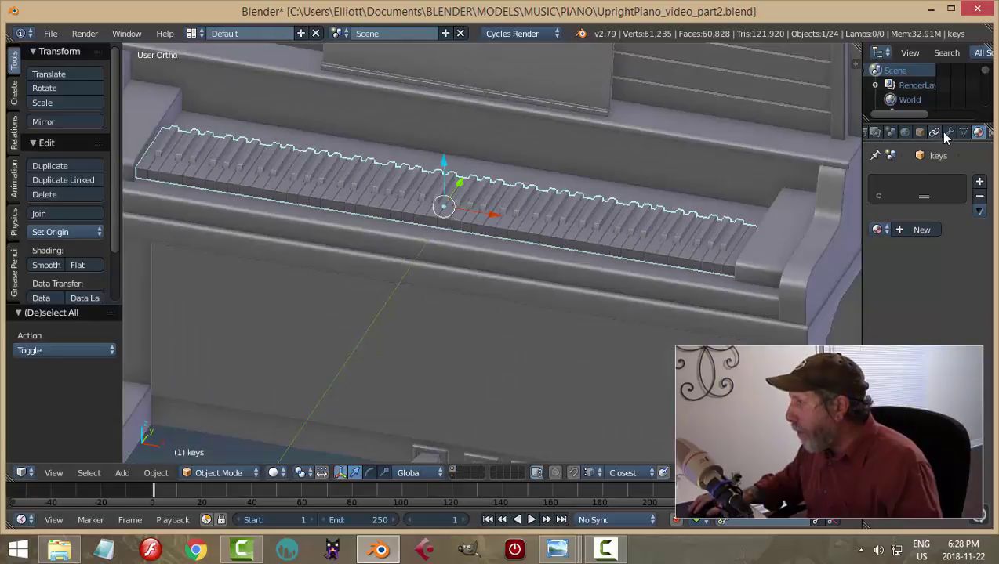
{"action": "left_click", "coordinate": [950, 133]}
{"action": "left_click", "coordinate": [876, 205]}
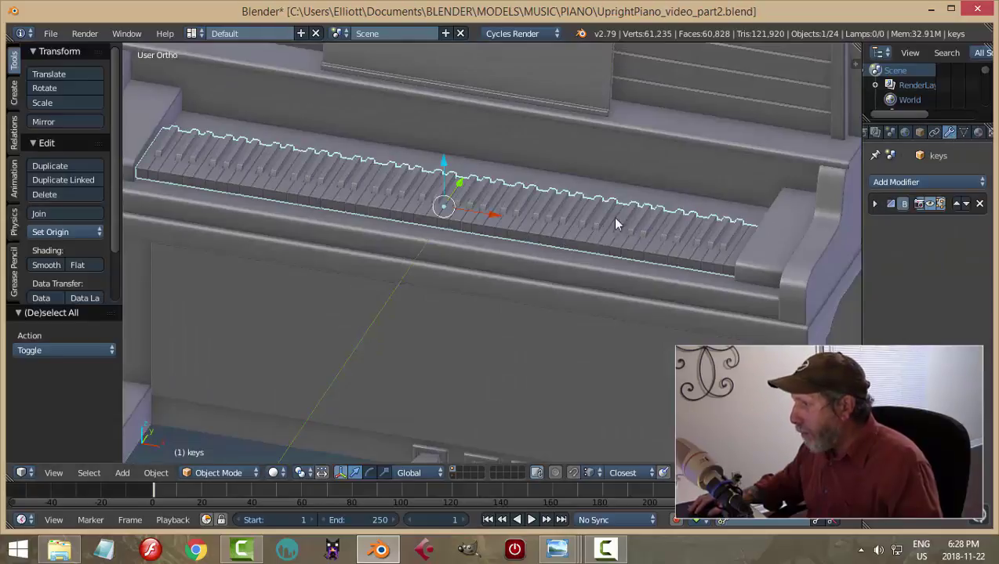
{"action": "key", "text": "a"}
Step: Duplicate the key bed board beneath the keys and raise the copy about 0.142 along Z
{"action": "middle_click_drag", "start_coordinate": [566, 215], "coordinate": [495, 247]}
{"action": "right_click", "coordinate": [496, 247]}
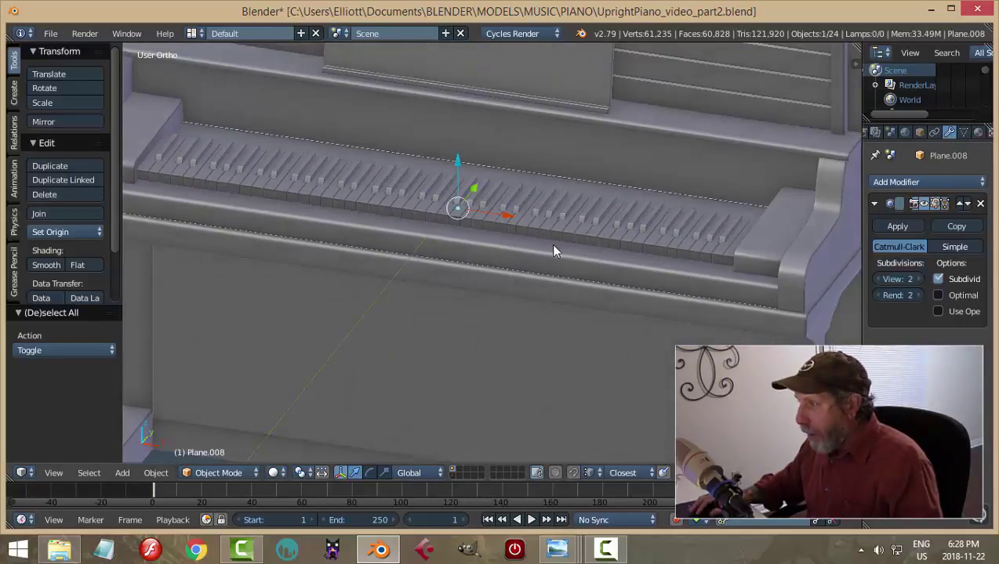
{"action": "middle_click_drag", "start_coordinate": [560, 247], "coordinate": [526, 244]}
{"action": "key", "text": "shift+d"}
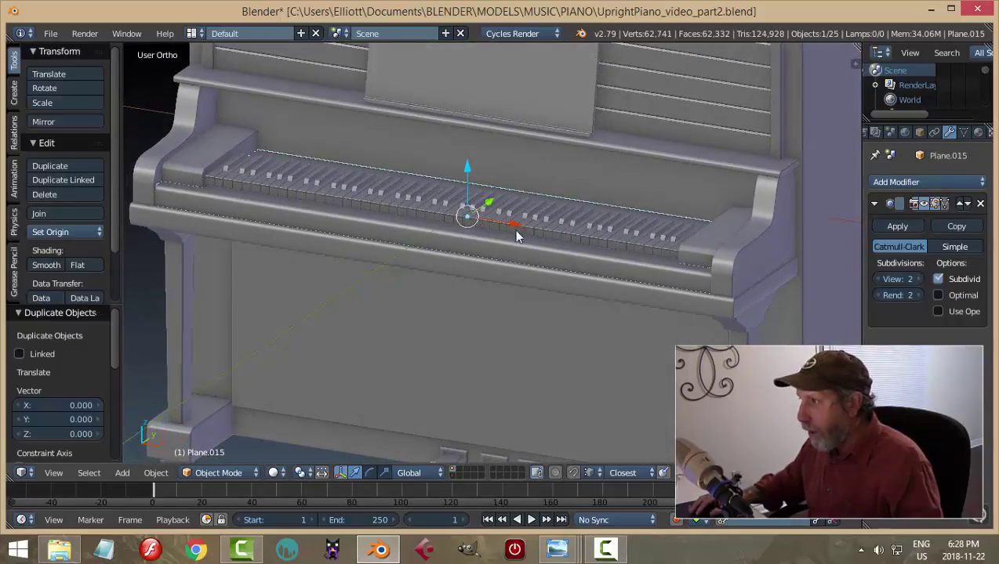
{"action": "key", "text": "z"}
{"action": "left_click", "coordinate": [471, 157]}
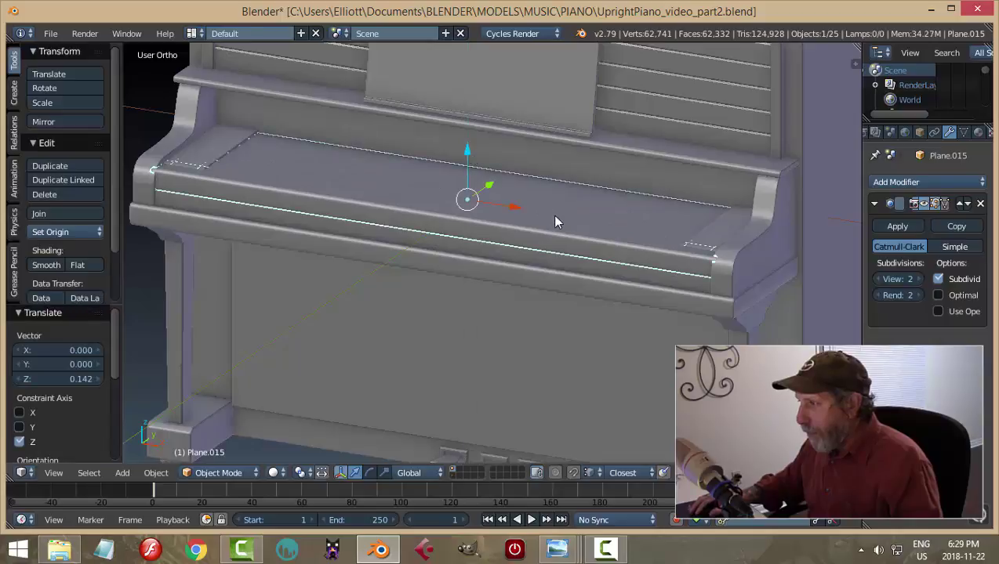
Step: Move the duplicated key bed board back about 0.711 along Y, raise it about 0.060 along Z, and deselect it
{"action": "middle_click_drag", "start_coordinate": [552, 215], "coordinate": [553, 190]}
{"action": "key", "text": "g"}
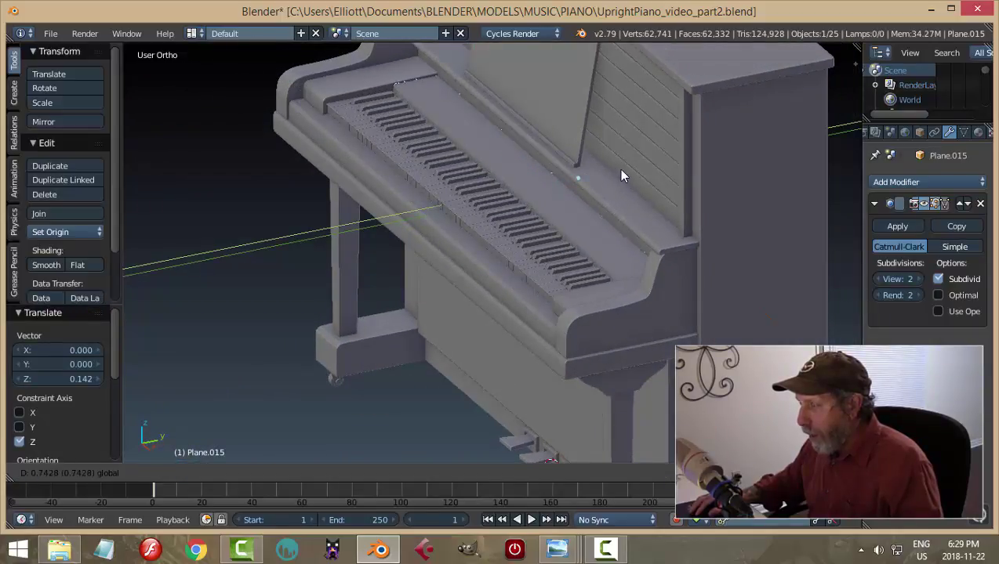
{"action": "left_click", "coordinate": [615, 170]}
{"action": "middle_click_drag", "start_coordinate": [491, 203], "coordinate": [502, 139]}
{"action": "key", "text": "g"}
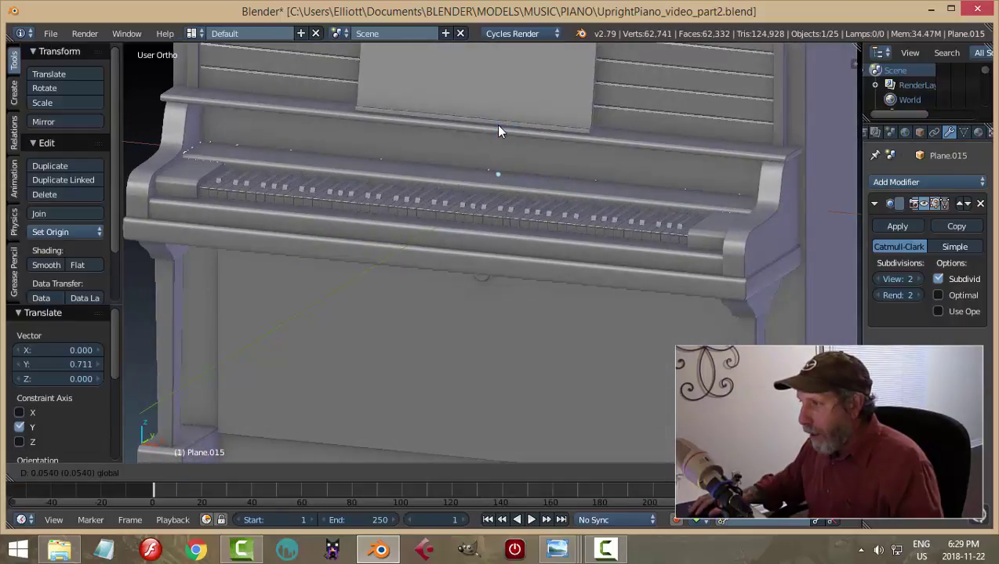
{"action": "left_click", "coordinate": [500, 124]}
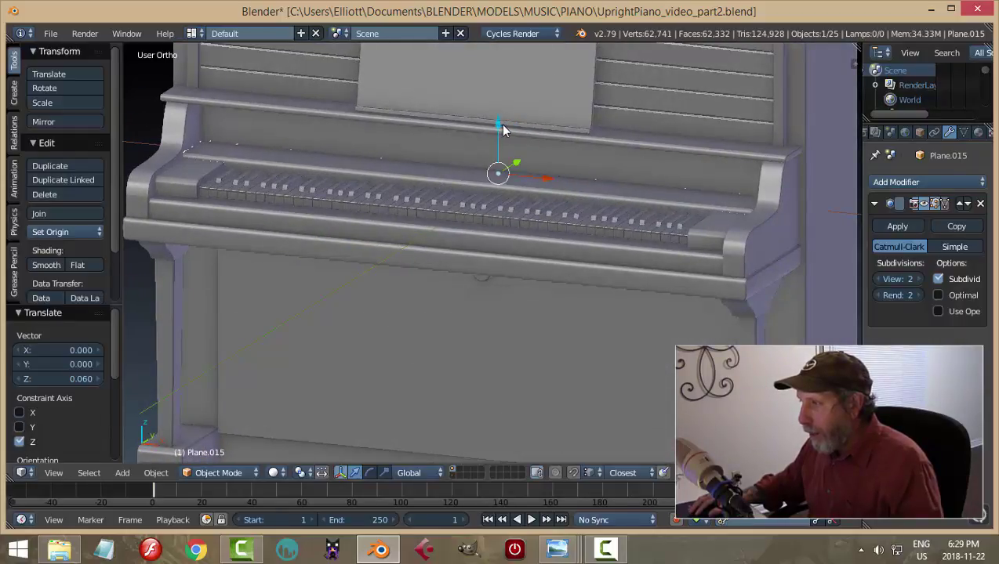
{"action": "key", "text": "a"}
{"action": "middle_click_drag", "start_coordinate": [501, 192], "coordinate": [574, 221]}
Step: Shorten the board behind the keys by moving its rear vertices about -0.666 along Y, using a wireframe side view in Edit Mode
{"action": "right_click", "coordinate": [523, 201]}
{"action": "scroll", "coordinate": [573, 223], "scroll_direction": "up", "scroll_amount": 4}
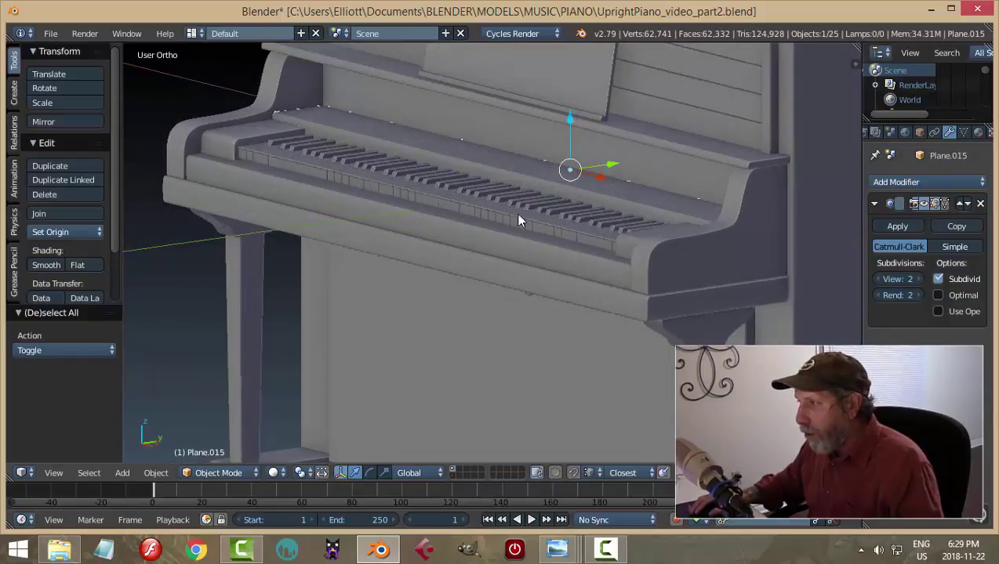
{"action": "scroll", "coordinate": [468, 229], "scroll_direction": "down", "scroll_amount": 1}
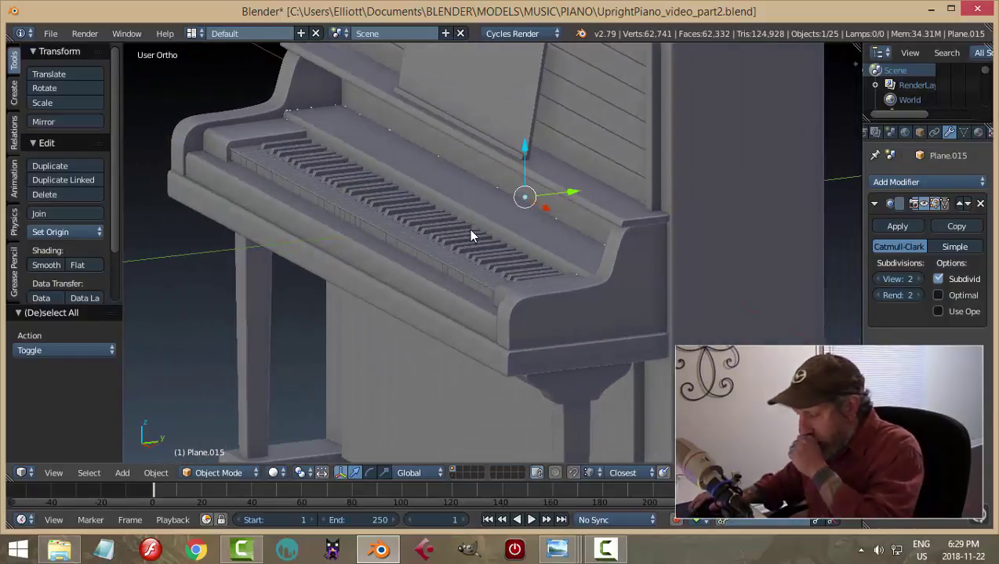
{"action": "key", "text": "KP_3"}
{"action": "key", "text": "z"}
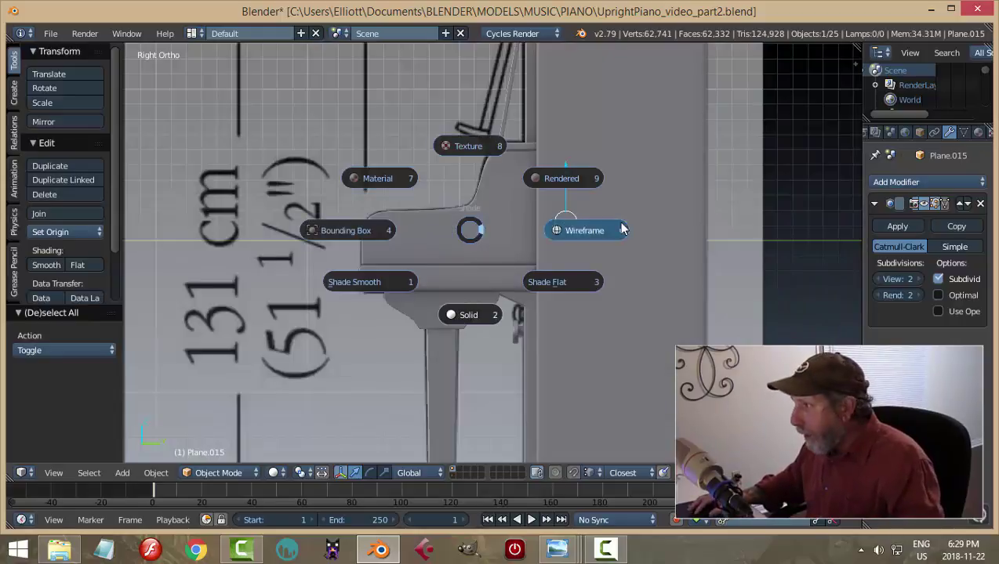
{"action": "left_click", "coordinate": [588, 235]}
{"action": "scroll", "coordinate": [638, 279], "scroll_direction": "up", "scroll_amount": 1}
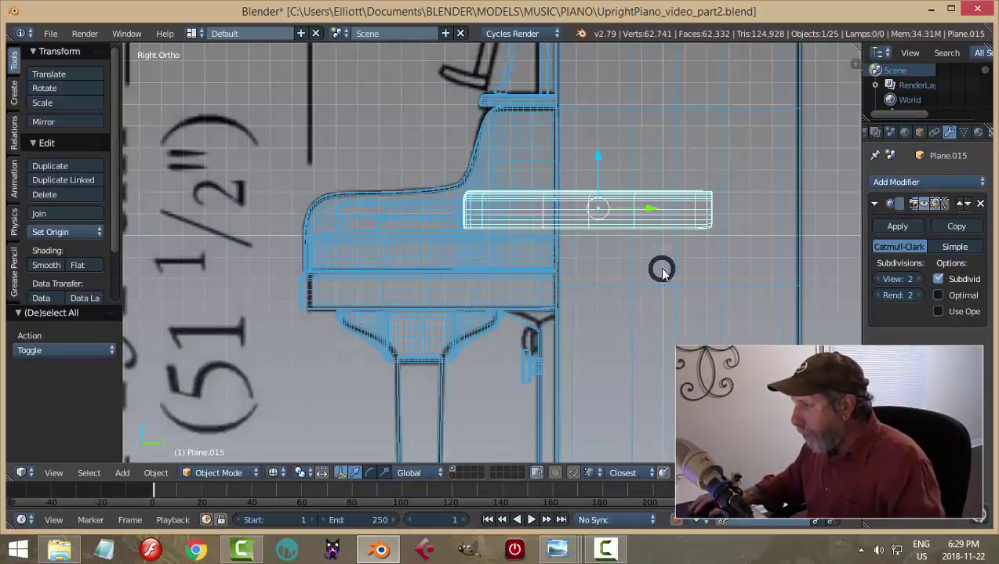
{"action": "left_click", "coordinate": [753, 268]}
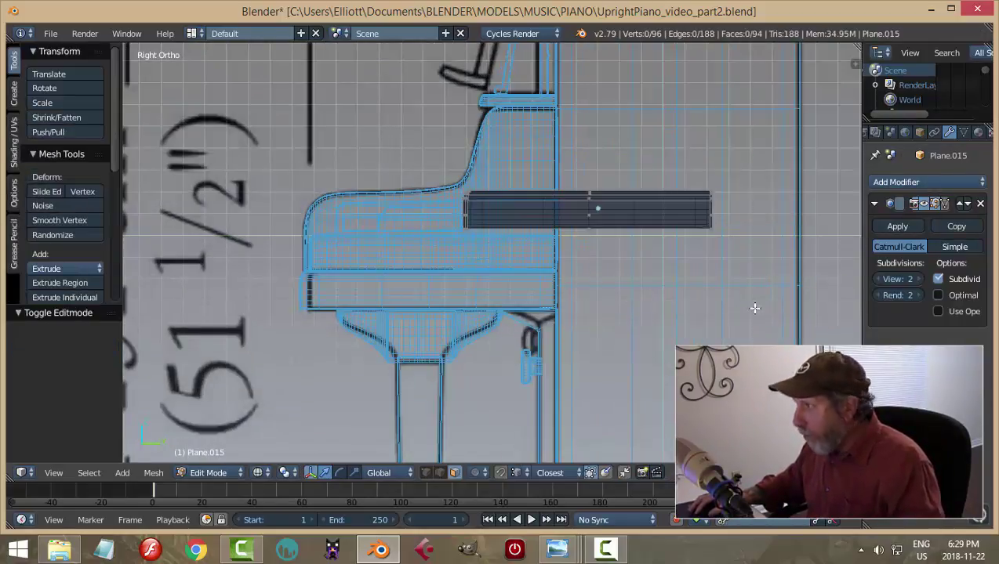
{"action": "key", "text": "l"}
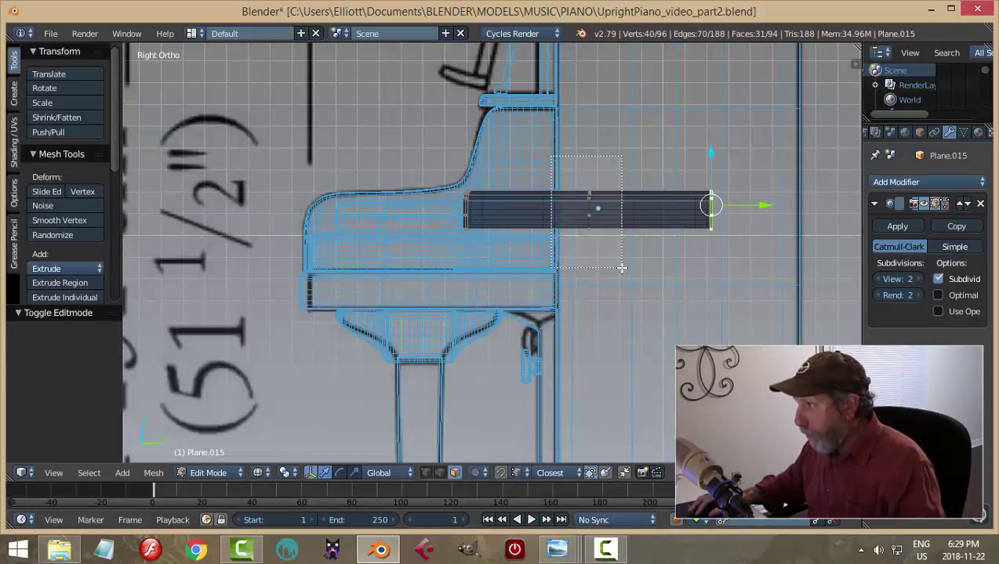
{"action": "key", "text": "l"}
{"action": "key", "text": "a"}
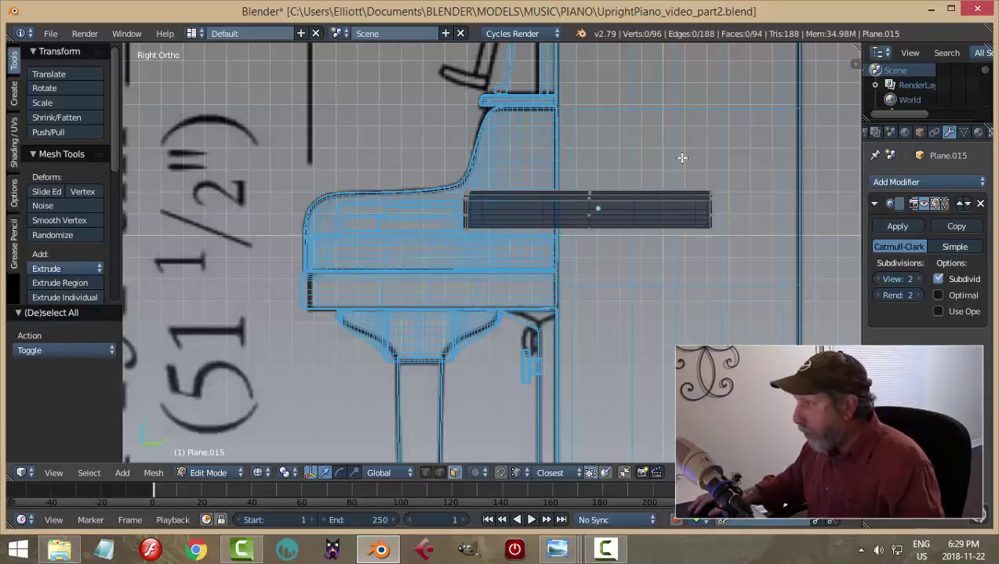
{"action": "key", "text": "l"}
{"action": "left_click_drag", "start_coordinate": [762, 209], "coordinate": [620, 225]}
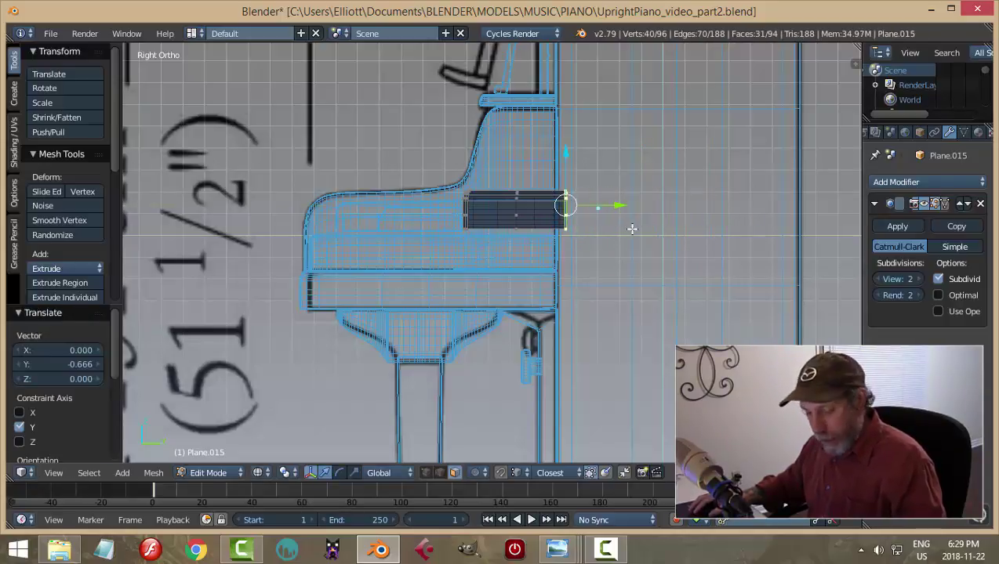
Step: Deselect the mesh, restore solid shading and return to Object Mode with nothing selected
{"action": "key", "text": "a"}
{"action": "key", "text": "z"}
{"action": "left_click", "coordinate": [625, 314]}
{"action": "middle_click_drag", "start_coordinate": [537, 250], "coordinate": [645, 285]}
{"action": "key", "text": "Tab"}
{"action": "left_click", "coordinate": [574, 291]}
{"action": "scroll", "coordinate": [548, 290], "scroll_direction": "down", "scroll_amount": 3}
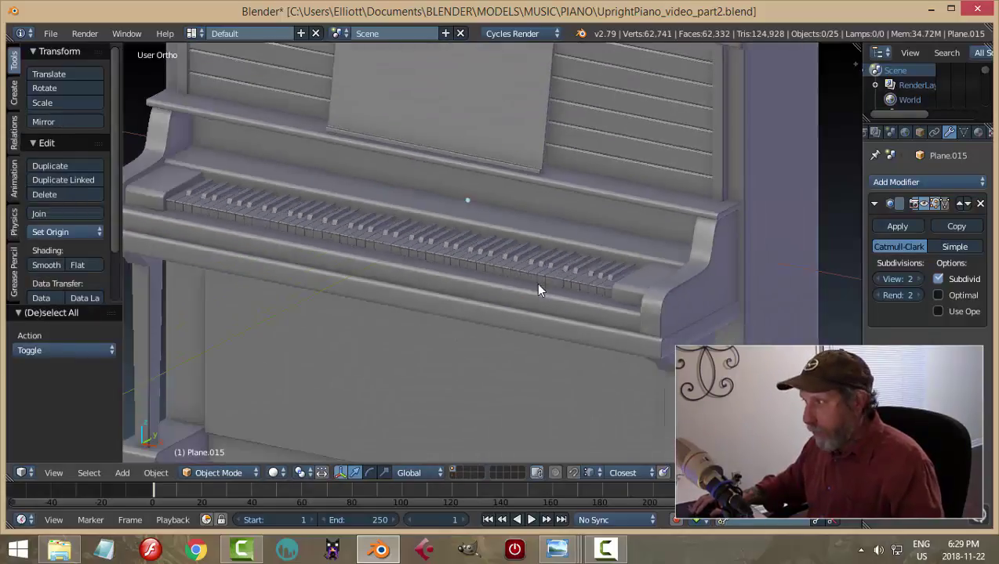
{"action": "middle_click_drag", "start_coordinate": [538, 290], "coordinate": [586, 225]}
Step: Set the origin of the board behind the keys to its geometry and snap the 3D cursor to it
{"action": "right_click", "coordinate": [538, 211]}
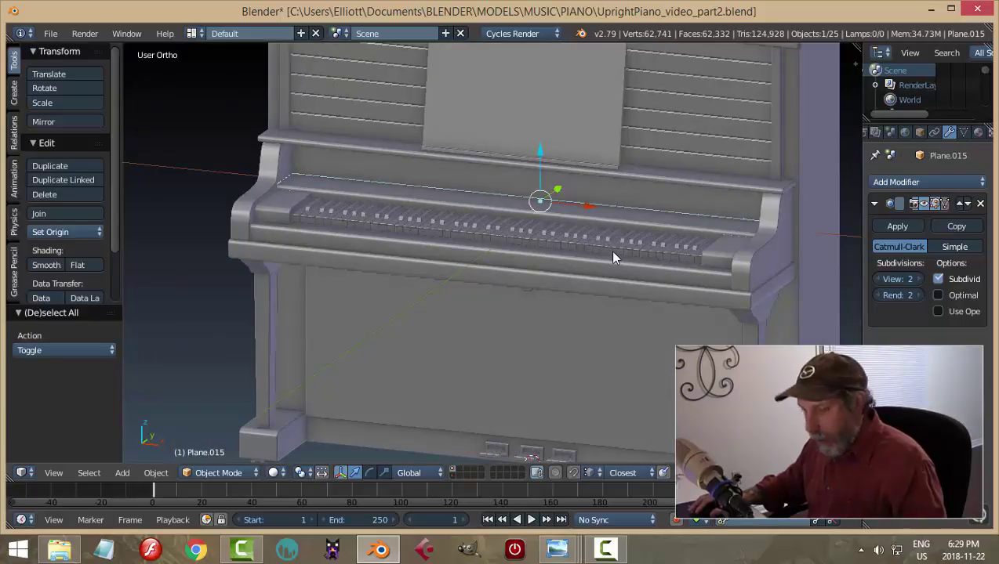
{"action": "left_click", "coordinate": [90, 231]}
{"action": "left_click", "coordinate": [244, 269]}
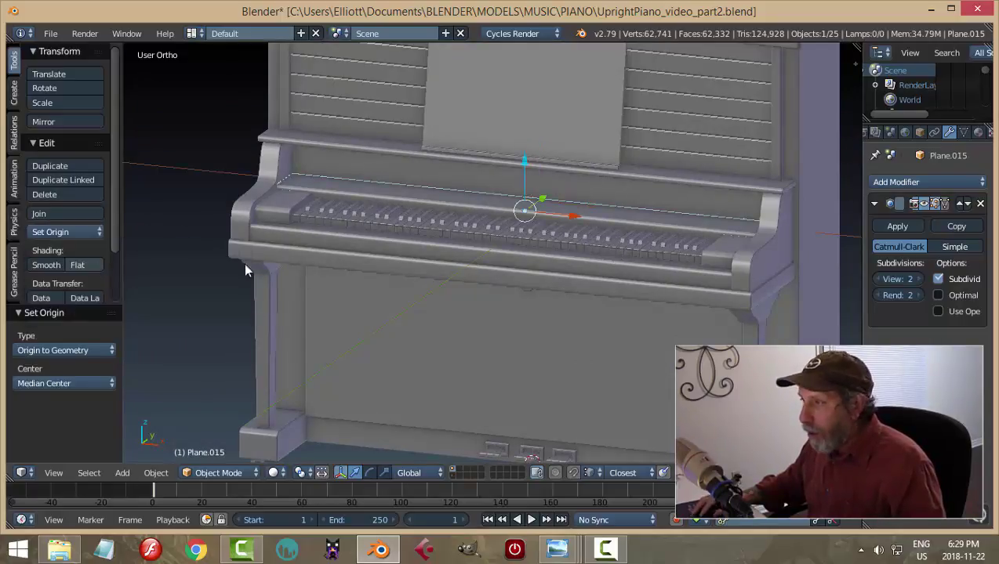
{"action": "key", "text": "shift+s"}
{"action": "left_click", "coordinate": [574, 269]}
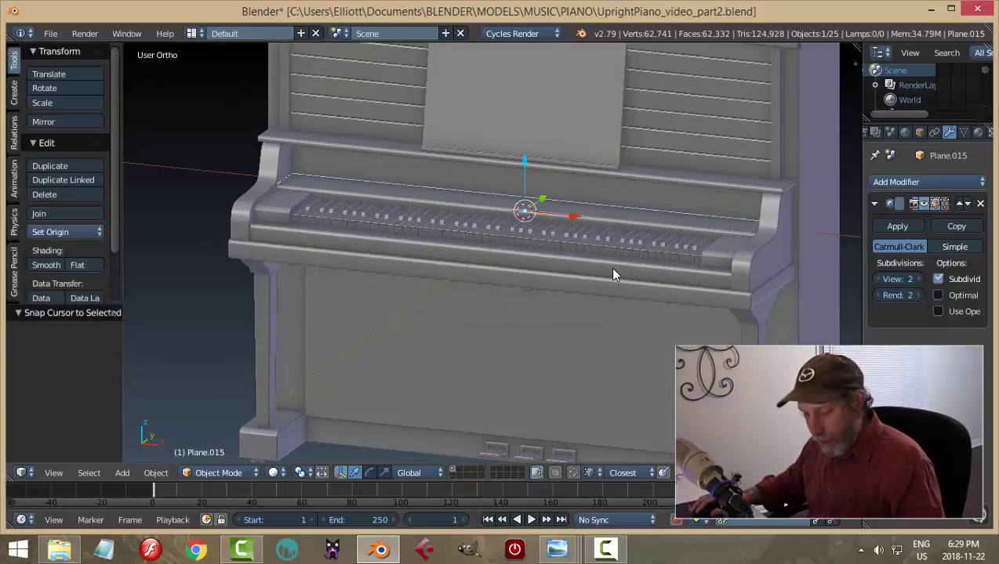
Step: Add a plane at the 3D cursor, rotated 90° about X, and shift it about -0.081 along Y
{"action": "key", "text": "shift+a"}
{"action": "left_click", "coordinate": [609, 268]}
{"action": "middle_click_drag", "start_coordinate": [680, 241], "coordinate": [635, 252]}
{"action": "type", "text": "rx90"}
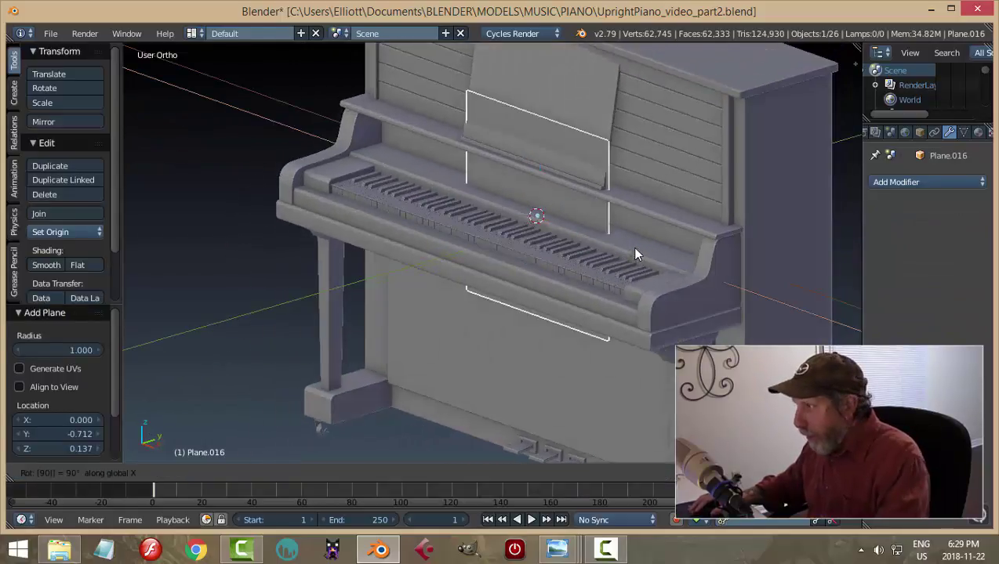
{"action": "key", "text": "Return"}
{"action": "key", "text": "g"}
{"action": "key", "text": "y"}
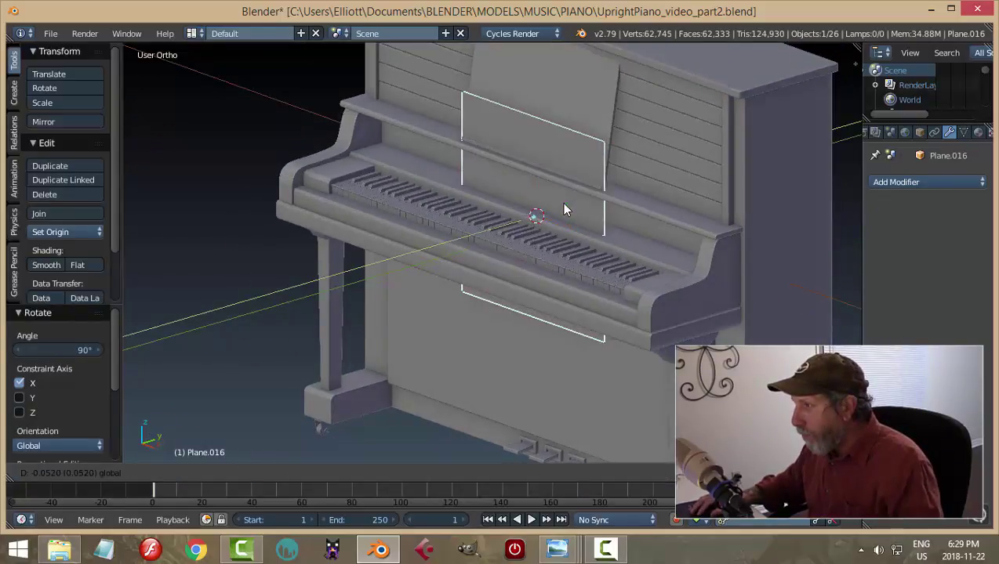
{"action": "left_click", "coordinate": [560, 202]}
{"action": "middle_click_drag", "start_coordinate": [559, 202], "coordinate": [620, 218]}
Step: In edge select mode, lower the plane's upper edge about 0.537 along Z and raise its lower edge to just behind the keys
{"action": "key", "text": "Tab"}
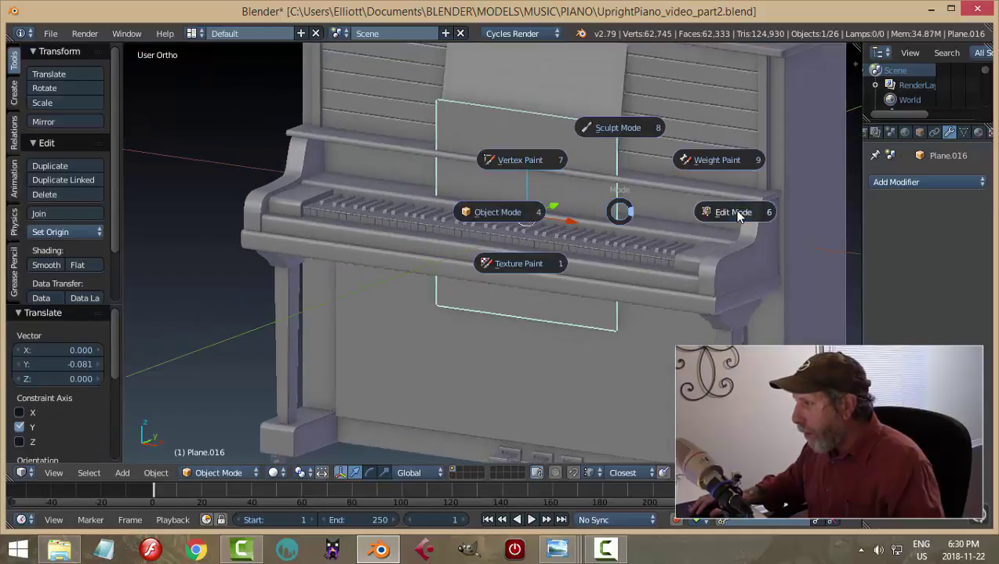
{"action": "left_click", "coordinate": [668, 211]}
{"action": "key", "text": "KP_1"}
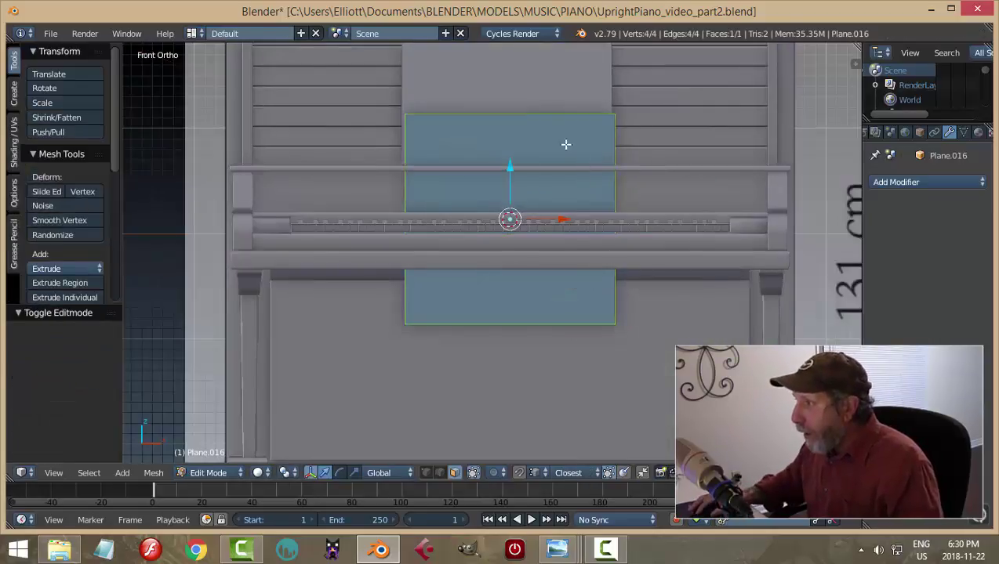
{"action": "key", "text": "ctrl+Tab"}
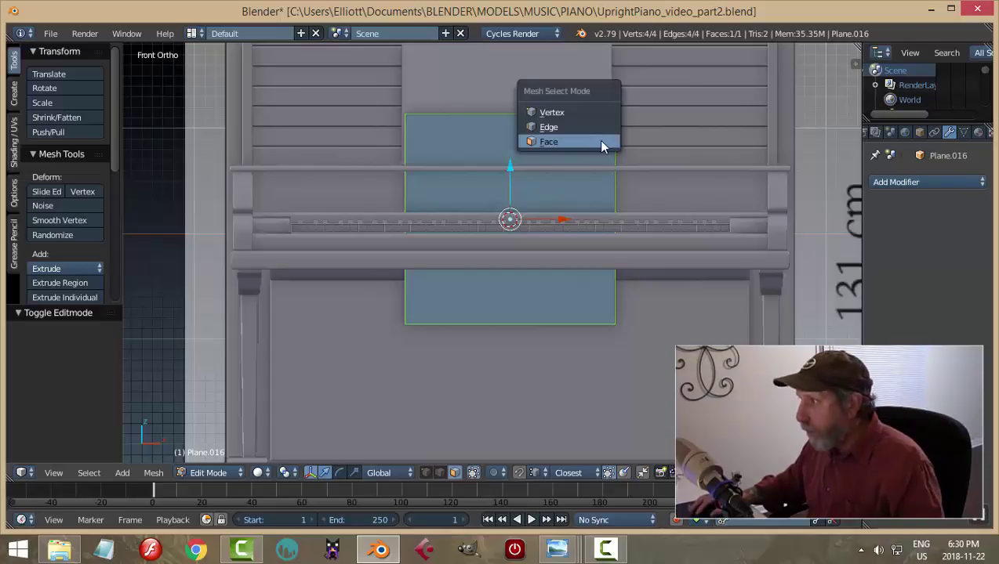
{"action": "left_click", "coordinate": [580, 124]}
{"action": "right_click", "coordinate": [520, 113]}
{"action": "left_click_drag", "start_coordinate": [514, 60], "coordinate": [515, 116]}
{"action": "right_click", "coordinate": [519, 318]}
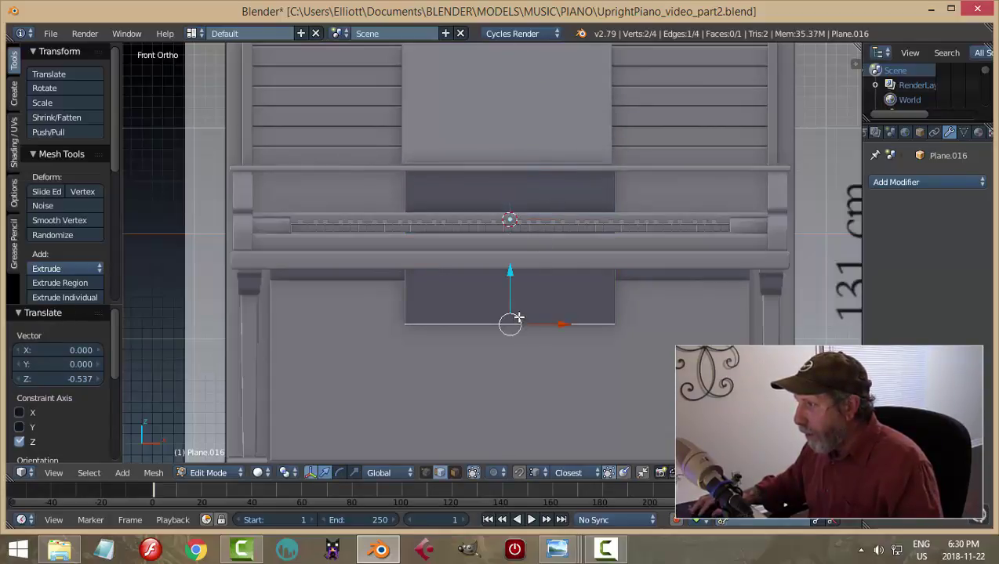
{"action": "left_click_drag", "start_coordinate": [509, 271], "coordinate": [511, 197]}
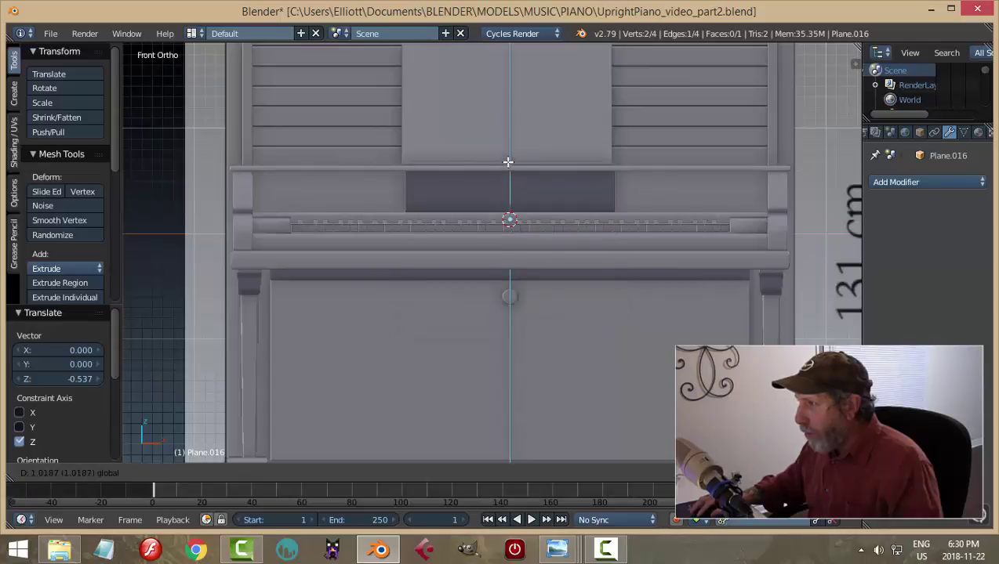
{"action": "left_click_drag", "start_coordinate": [508, 161], "coordinate": [506, 161]}
Step: Scale the whole panel by about 2.512 along X to span between the piano's side arms
{"action": "middle_click_drag", "start_coordinate": [580, 216], "coordinate": [640, 235]}
{"action": "key", "text": "a"}
{"action": "key", "text": "a"}
{"action": "key", "text": "s"}
{"action": "key", "text": "x"}
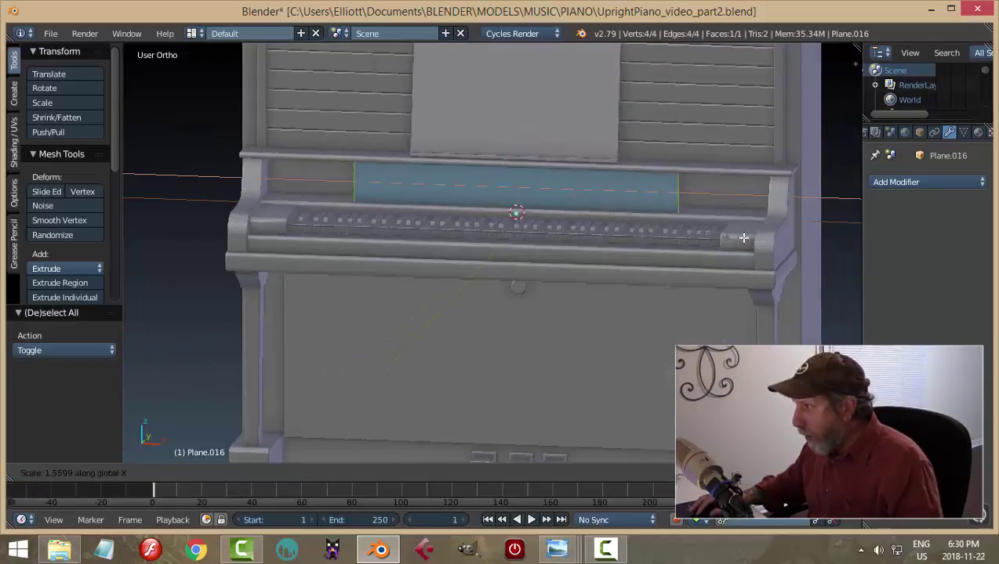
{"action": "left_click", "coordinate": [846, 252]}
Step: Adjust the panel's position along Y beneath the music shelf, deselect its mesh and return to Object Mode
{"action": "middle_click_drag", "start_coordinate": [486, 235], "coordinate": [600, 297]}
{"action": "scroll", "coordinate": [596, 274], "scroll_direction": "up", "scroll_amount": 3}
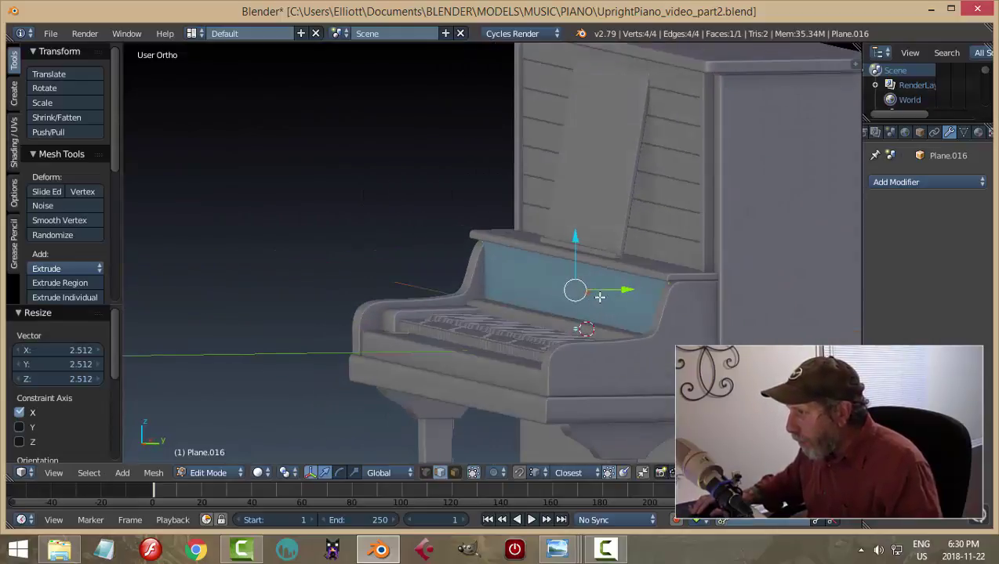
{"action": "left_click_drag", "start_coordinate": [631, 288], "coordinate": [631, 289]}
{"action": "key", "text": "a"}
{"action": "middle_click_drag", "start_coordinate": [496, 285], "coordinate": [529, 292]}
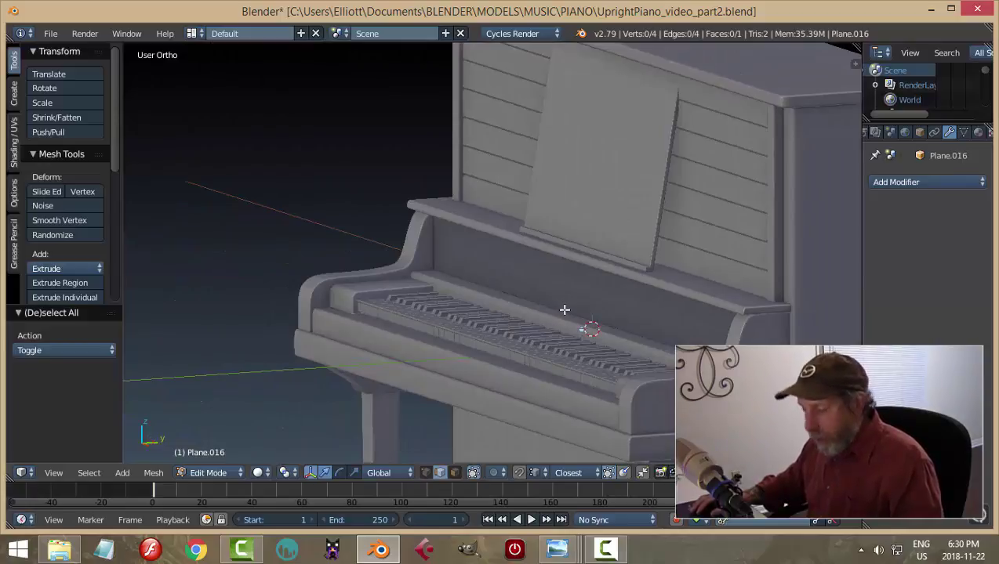
{"action": "key", "text": "Tab"}
{"action": "left_click", "coordinate": [447, 305]}
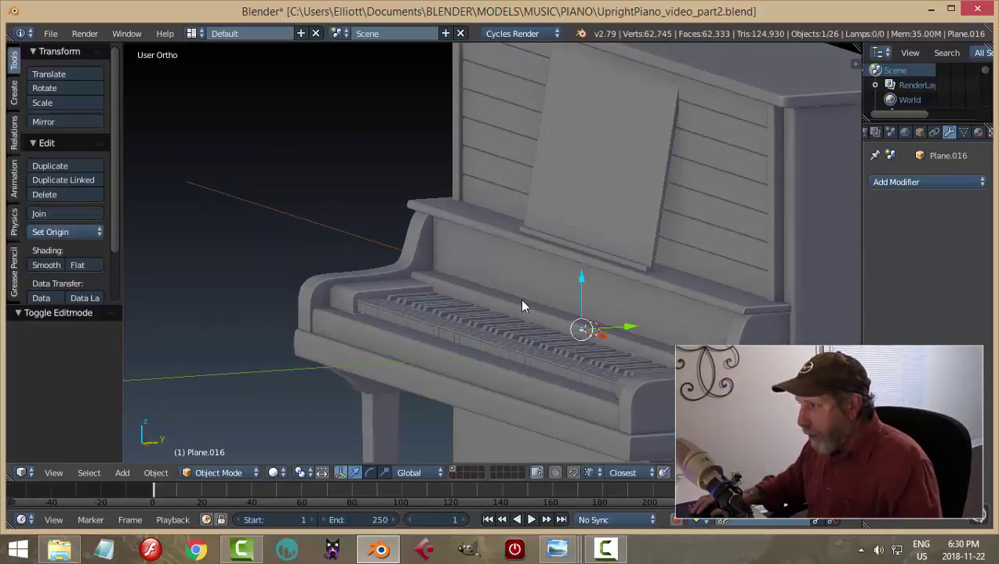
Step: Move the board behind the keys about 0.022 along Y and deselect it
{"action": "scroll", "coordinate": [525, 306], "scroll_direction": "down", "scroll_amount": 3}
{"action": "middle_click_drag", "start_coordinate": [526, 319], "coordinate": [510, 343]}
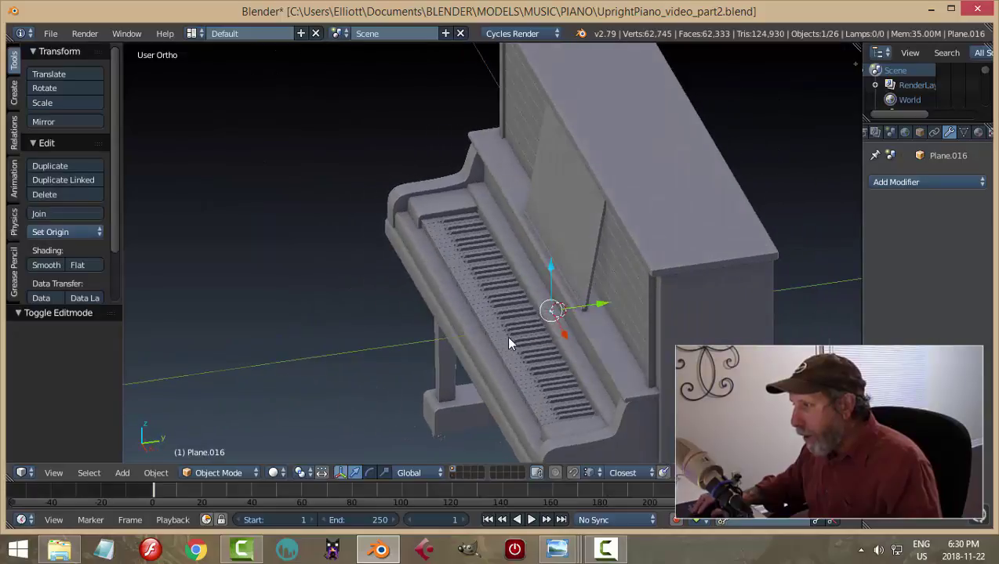
{"action": "scroll", "coordinate": [507, 333], "scroll_direction": "up", "scroll_amount": 3}
{"action": "scroll", "coordinate": [501, 318], "scroll_direction": "up", "scroll_amount": 1}
{"action": "right_click", "coordinate": [509, 227]}
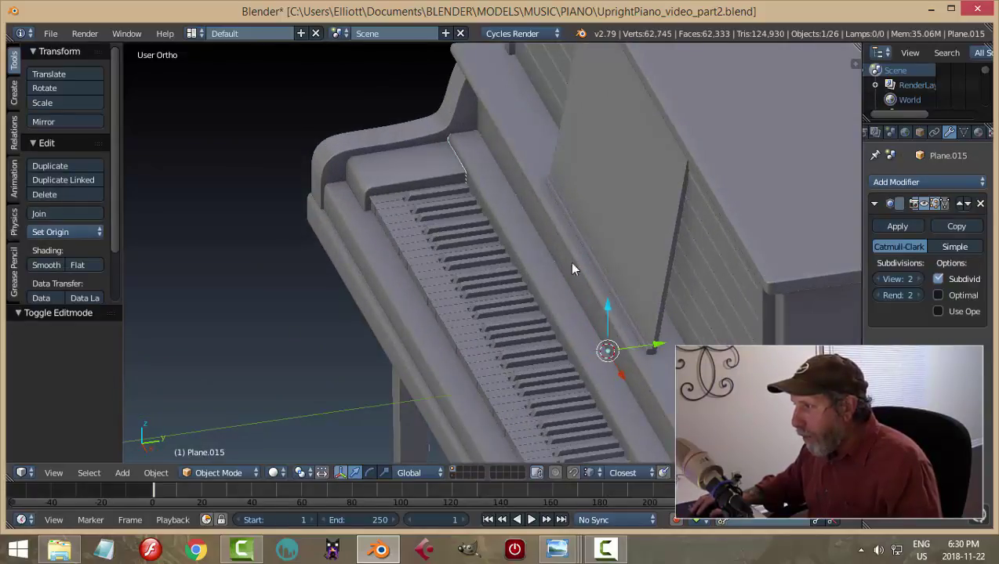
{"action": "left_click_drag", "start_coordinate": [653, 349], "coordinate": [654, 341]}
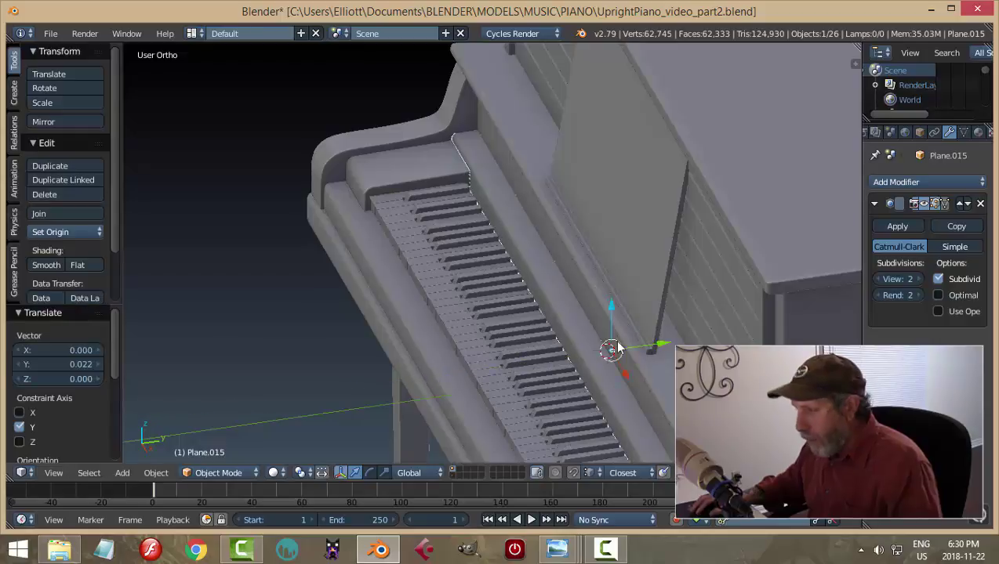
{"action": "key", "text": "a"}
Step: Move the keys about 0.020 along Y toward the board behind them and deselect them
{"action": "middle_click_drag", "start_coordinate": [577, 337], "coordinate": [519, 326]}
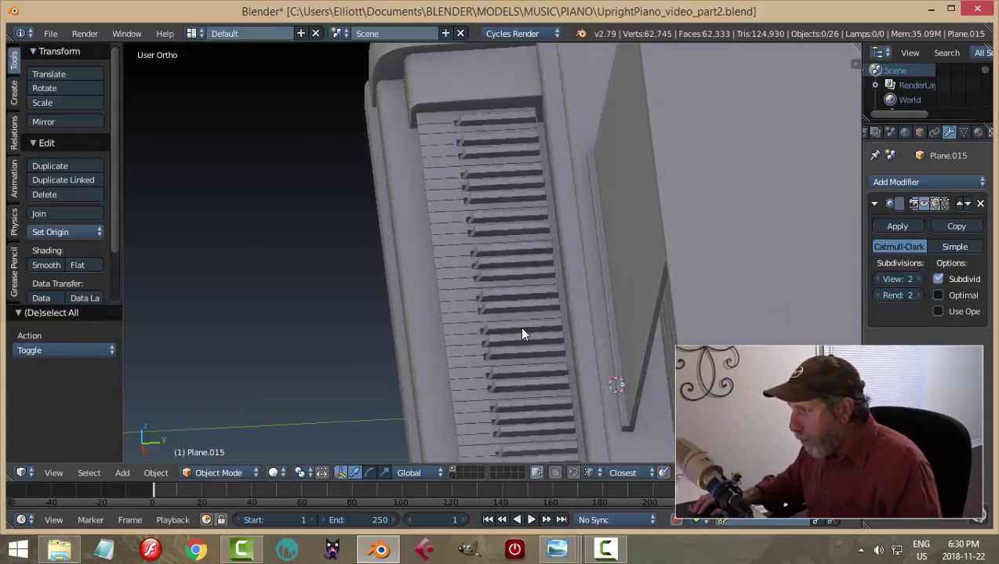
{"action": "right_click", "coordinate": [516, 315]}
{"action": "left_click_drag", "start_coordinate": [551, 402], "coordinate": [551, 393]}
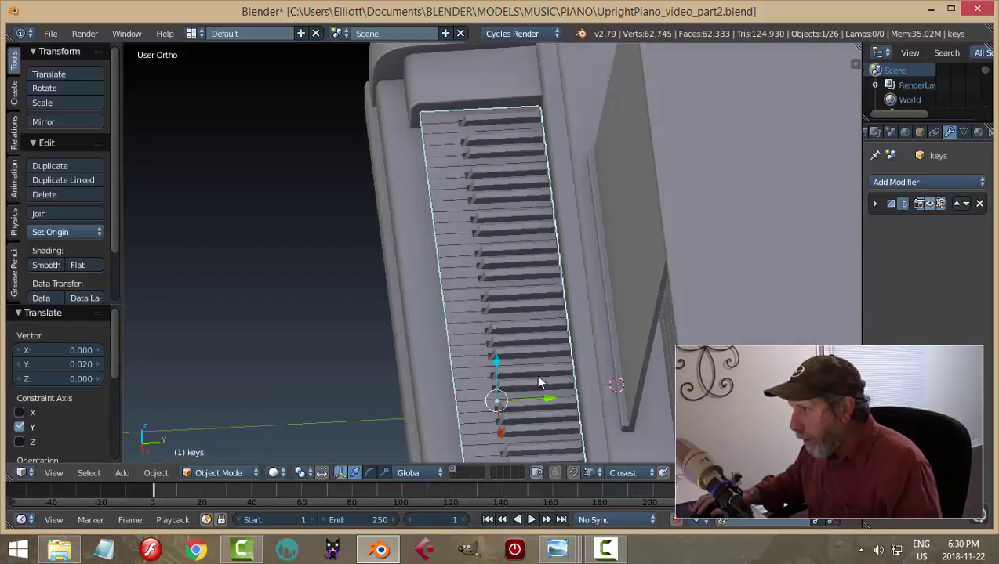
{"action": "key", "text": "a"}
{"action": "middle_click_drag", "start_coordinate": [505, 355], "coordinate": [546, 350]}
{"action": "scroll", "coordinate": [548, 349], "scroll_direction": "up", "scroll_amount": 2}
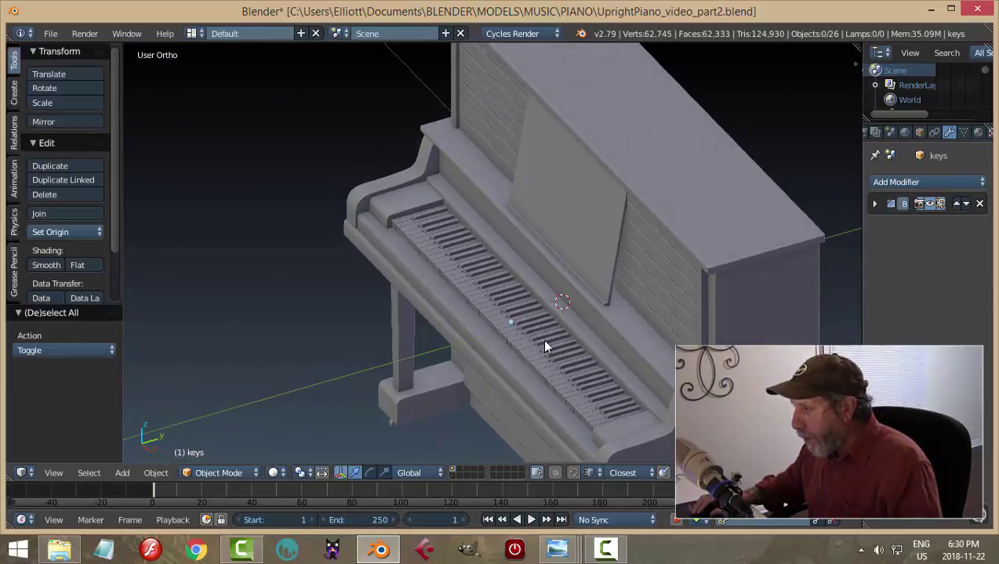
{"action": "scroll", "coordinate": [542, 369], "scroll_direction": "down", "scroll_amount": 2, "text": "shift"}
Step: Switch to Windows Photo Viewer and bring up the reference photo file-2.jpeg to examine the keyboard area
{"action": "mouse_move", "coordinate": [554, 553]}
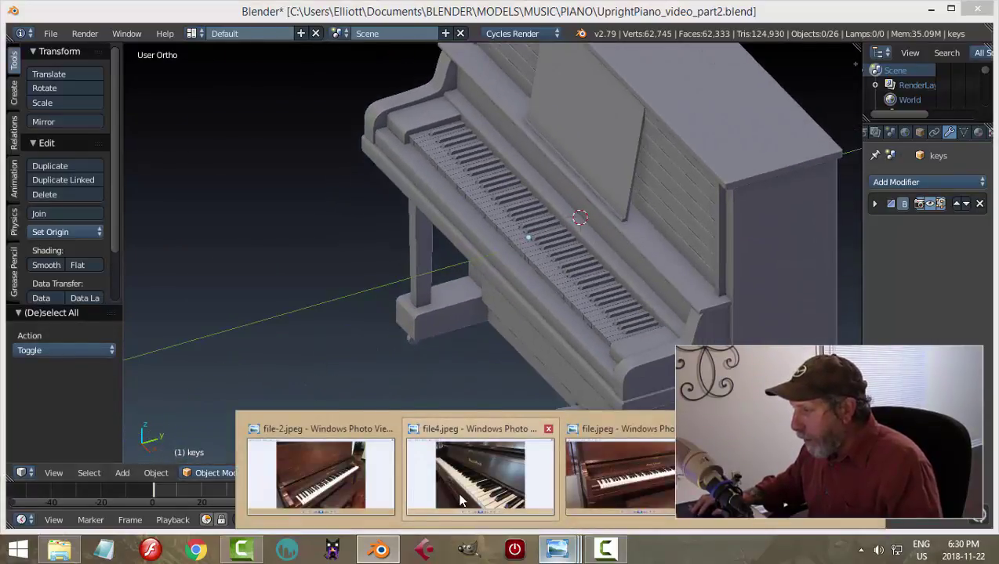
{"action": "mouse_move", "coordinate": [461, 498]}
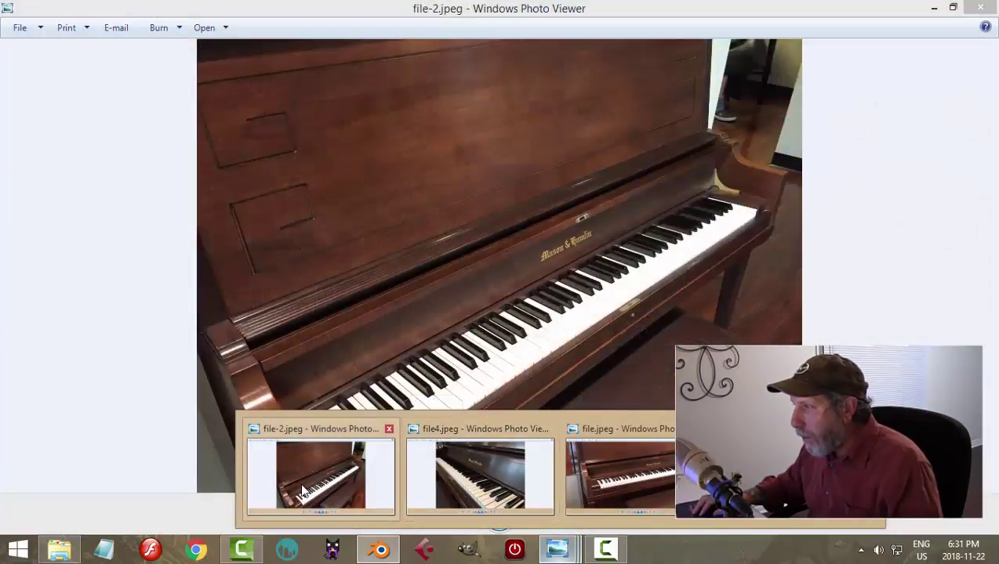
{"action": "left_click", "coordinate": [321, 475]}
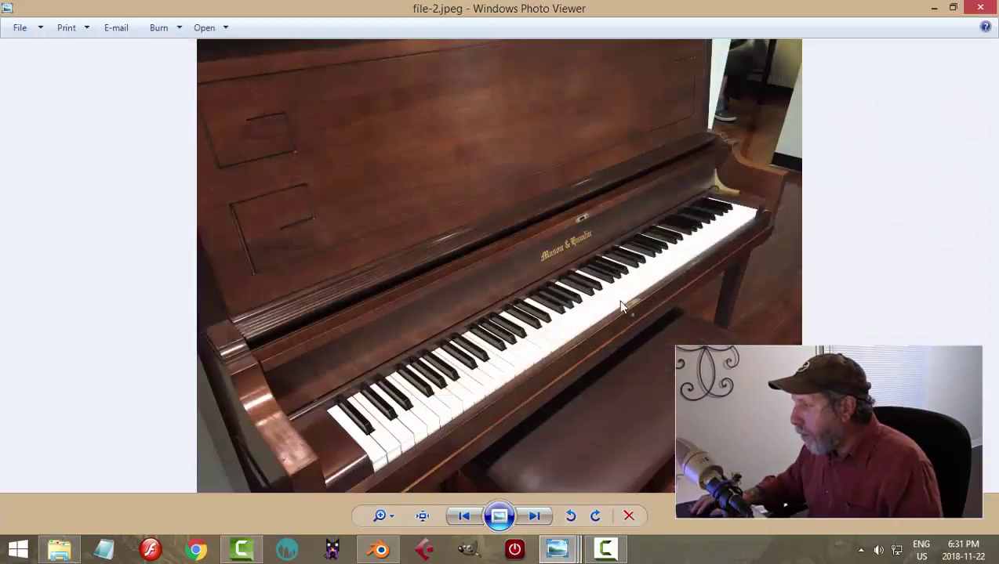
Step: Switch to Blender, nudge the key end blocks and the keys together slightly forward along Y, and deselect them
{"action": "left_click", "coordinate": [379, 549]}
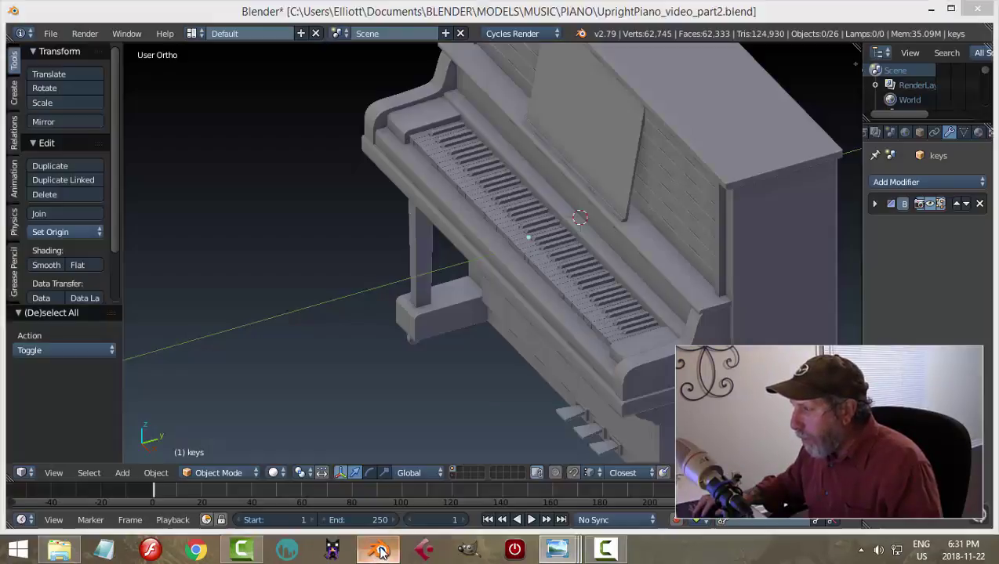
{"action": "middle_click_drag", "start_coordinate": [610, 340], "coordinate": [588, 329]}
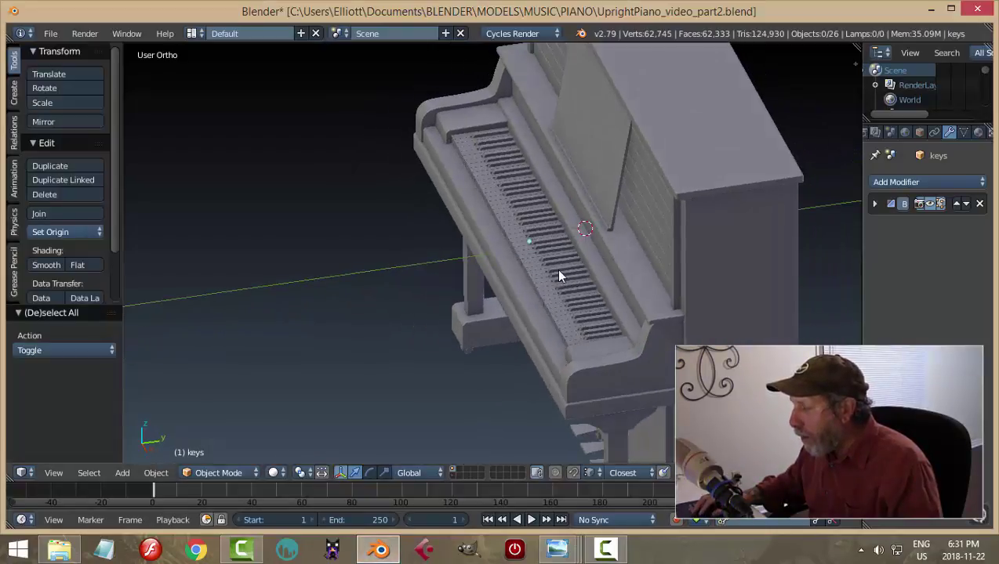
{"action": "right_click", "coordinate": [455, 128]}
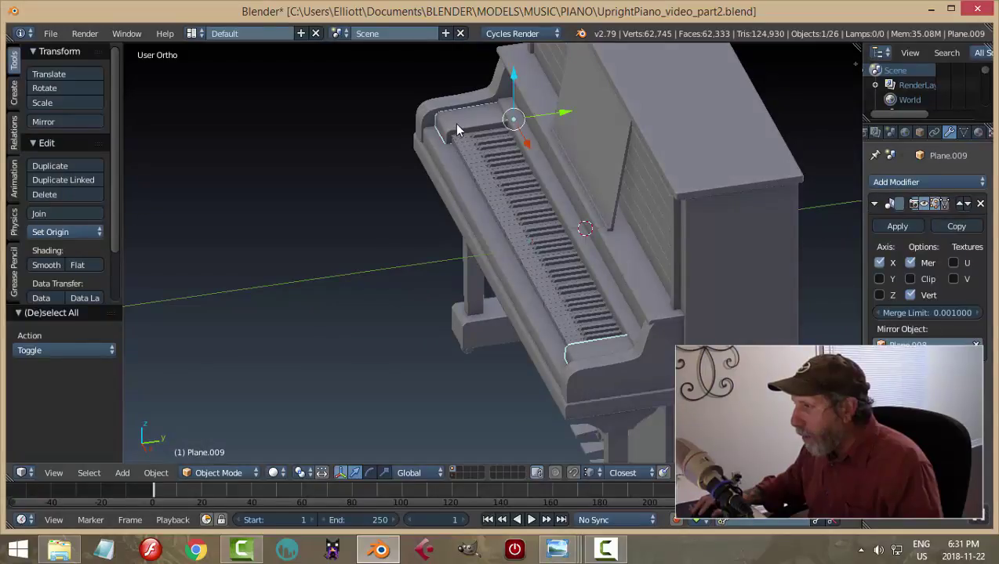
{"action": "right_click", "coordinate": [566, 290], "text": "shift"}
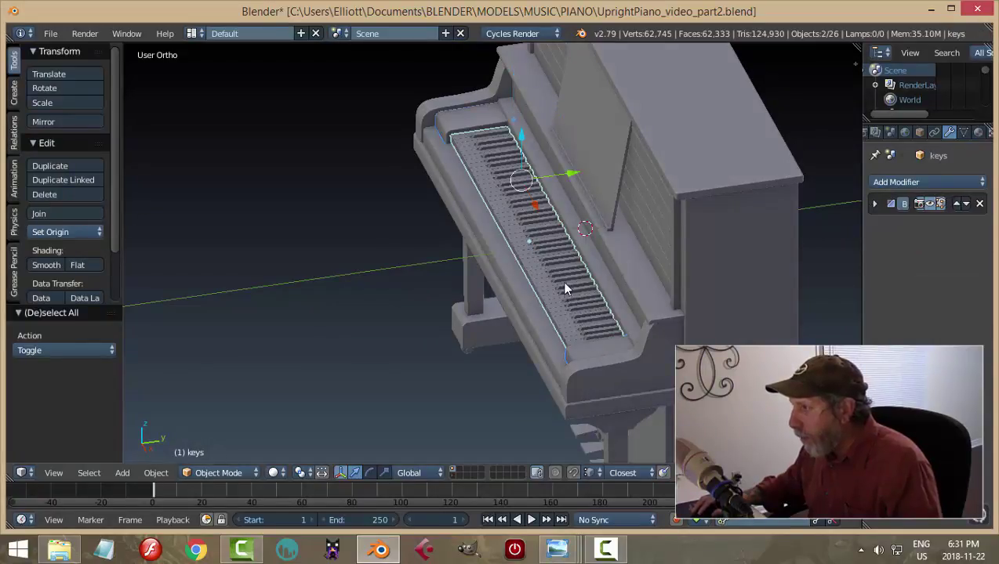
{"action": "left_click_drag", "start_coordinate": [568, 176], "coordinate": [556, 174]}
{"action": "key", "text": "a"}
Step: Move the keys about 0.022 forward along Y, fine-tune the keyboard's position a little further, and deselect everything
{"action": "scroll", "coordinate": [507, 224], "scroll_direction": "up", "scroll_amount": 2}
{"action": "right_click", "coordinate": [546, 192]}
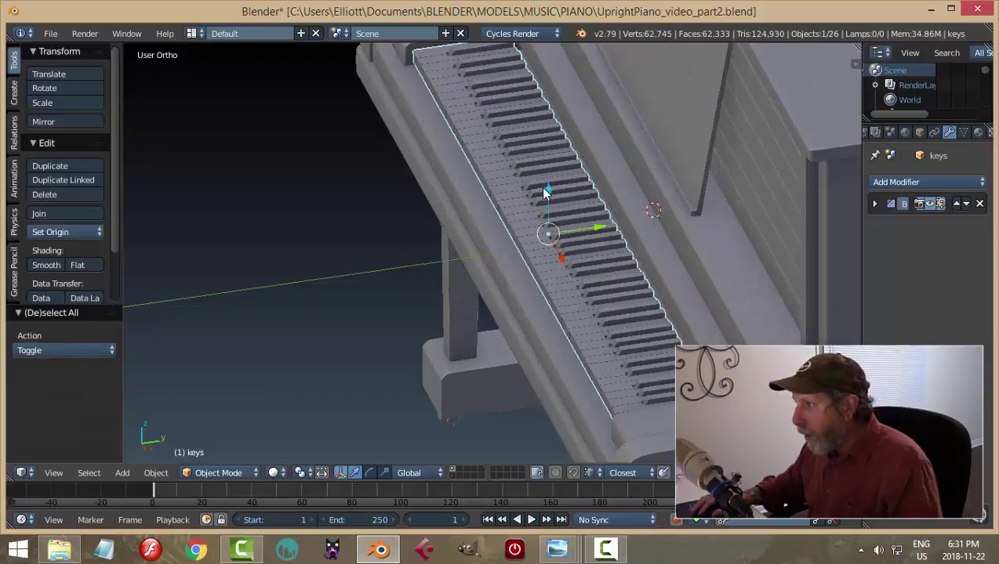
{"action": "left_click_drag", "start_coordinate": [599, 230], "coordinate": [593, 229]}
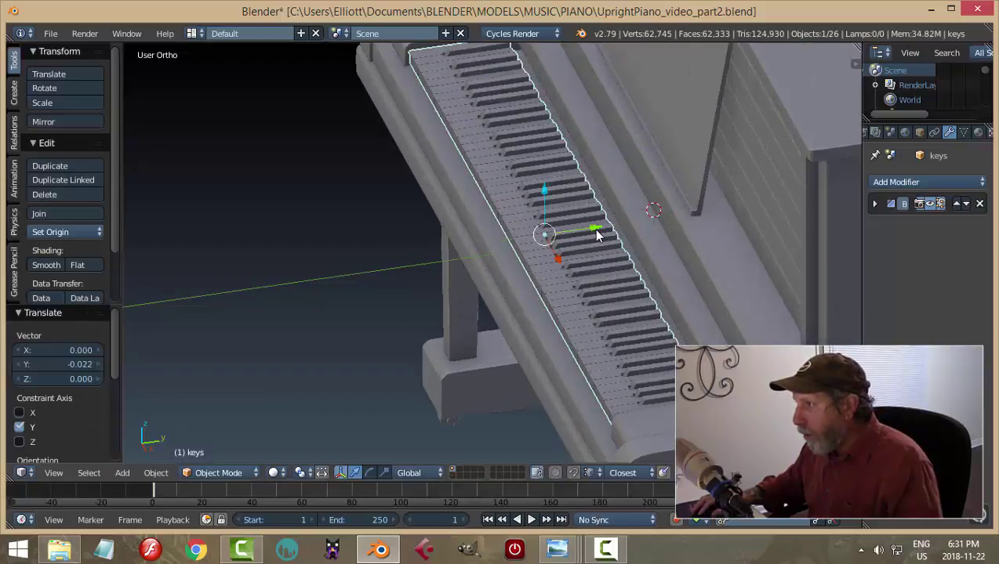
{"action": "key", "text": "a"}
{"action": "scroll", "coordinate": [594, 247], "scroll_direction": "down", "scroll_amount": 3}
{"action": "middle_click_drag", "start_coordinate": [589, 245], "coordinate": [620, 227]}
{"action": "scroll", "coordinate": [588, 227], "scroll_direction": "up", "scroll_amount": 2}
{"action": "right_click", "coordinate": [592, 260]}
{"action": "left_click_drag", "start_coordinate": [615, 205], "coordinate": [611, 213]}
{"action": "key", "text": "a"}
Step: Set the origin of the vertical panel behind the keys to its geometry and snap the 3D cursor to it
{"action": "mouse_move", "coordinate": [573, 251]}
{"action": "middle_mouse_down"}
{"action": "mouse_move", "coordinate": [687, 221]}
{"action": "mouse_move", "coordinate": [721, 238]}
{"action": "mouse_move", "coordinate": [683, 248]}
{"action": "mouse_move", "coordinate": [685, 277]}
{"action": "mouse_move", "coordinate": [653, 206]}
{"action": "mouse_move", "coordinate": [611, 184]}
{"action": "mouse_move", "coordinate": [606, 200]}
{"action": "mouse_move", "coordinate": [533, 190]}
{"action": "mouse_move", "coordinate": [561, 206]}
{"action": "mouse_move", "coordinate": [552, 218]}
{"action": "mouse_move", "coordinate": [596, 233]}
{"action": "mouse_move", "coordinate": [589, 240]}
{"action": "middle_mouse_up"}
{"action": "right_click", "coordinate": [576, 167]}
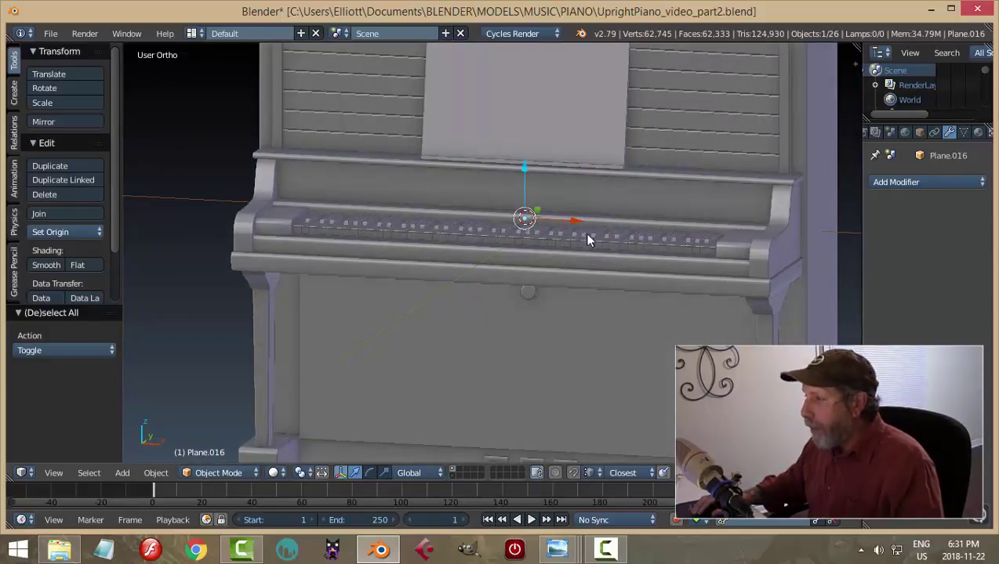
{"action": "left_click", "coordinate": [65, 233]}
{"action": "left_click", "coordinate": [118, 265]}
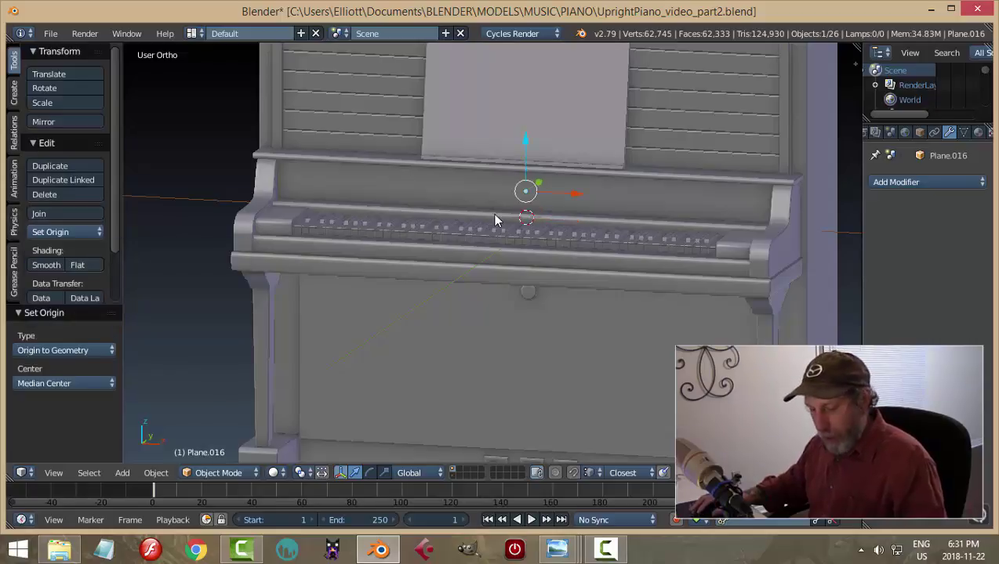
{"action": "key", "text": "shift+s"}
{"action": "left_click", "coordinate": [492, 215]}
Step: Duplicate the vertical panel in place and move the copy about 0.366 forward along Y
{"action": "middle_click_drag", "start_coordinate": [552, 230], "coordinate": [563, 228]}
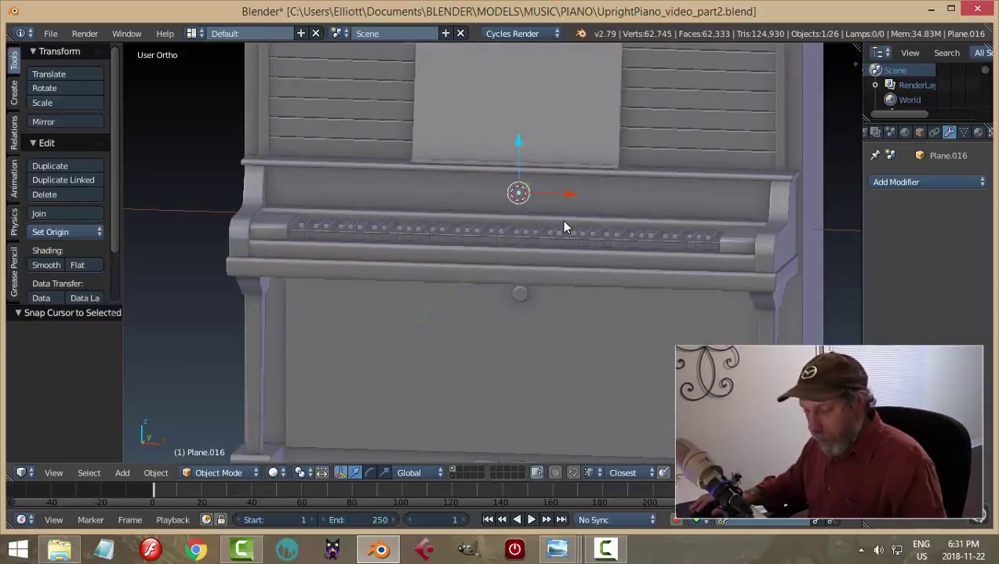
{"action": "key", "text": "ctrl+1"}
{"action": "mouse_move", "coordinate": [606, 203]}
{"action": "middle_mouse_down"}
{"action": "mouse_move", "coordinate": [662, 225]}
{"action": "mouse_move", "coordinate": [609, 193]}
{"action": "mouse_move", "coordinate": [622, 216]}
{"action": "mouse_move", "coordinate": [607, 216]}
{"action": "middle_mouse_up"}
{"action": "key", "text": "ctrl+z"}
{"action": "key", "text": "shift+d"}
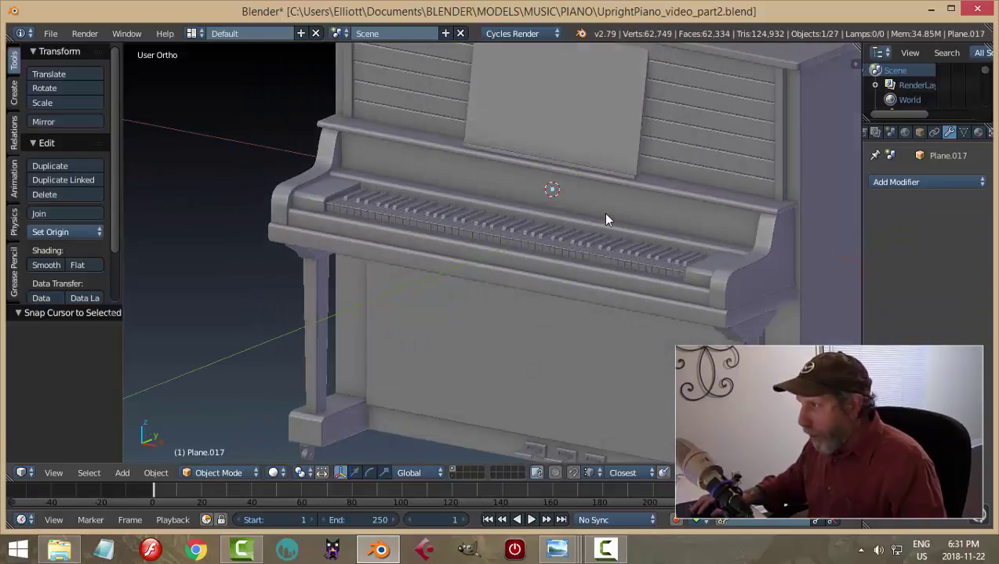
{"action": "key", "text": "Escape"}
{"action": "left_click_drag", "start_coordinate": [582, 183], "coordinate": [566, 205]}
{"action": "middle_click_drag", "start_coordinate": [577, 238], "coordinate": [617, 237]}
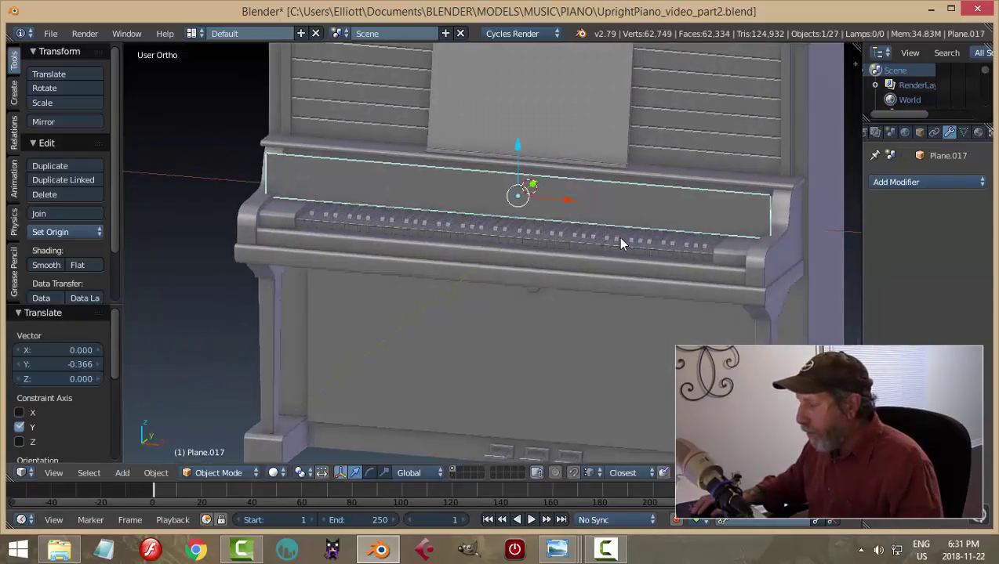
Step: In Edit Mode, shrink the copied face by about 0.082 along X, 0.460 along Z and a further 0.633 along X
{"action": "key", "text": "Tab"}
{"action": "left_click", "coordinate": [714, 249]}
{"action": "key", "text": "a"}
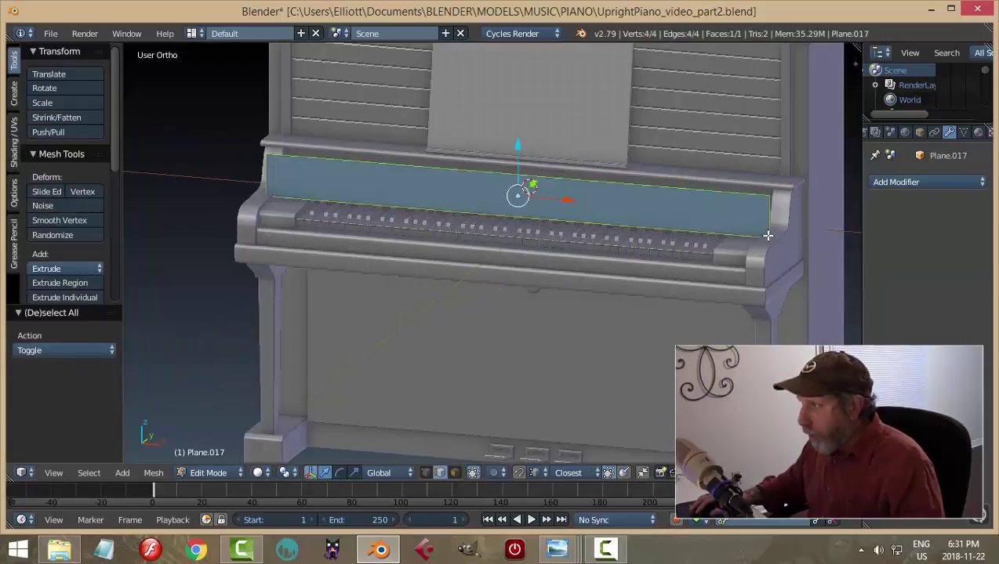
{"action": "key", "text": "s"}
{"action": "key", "text": "x"}
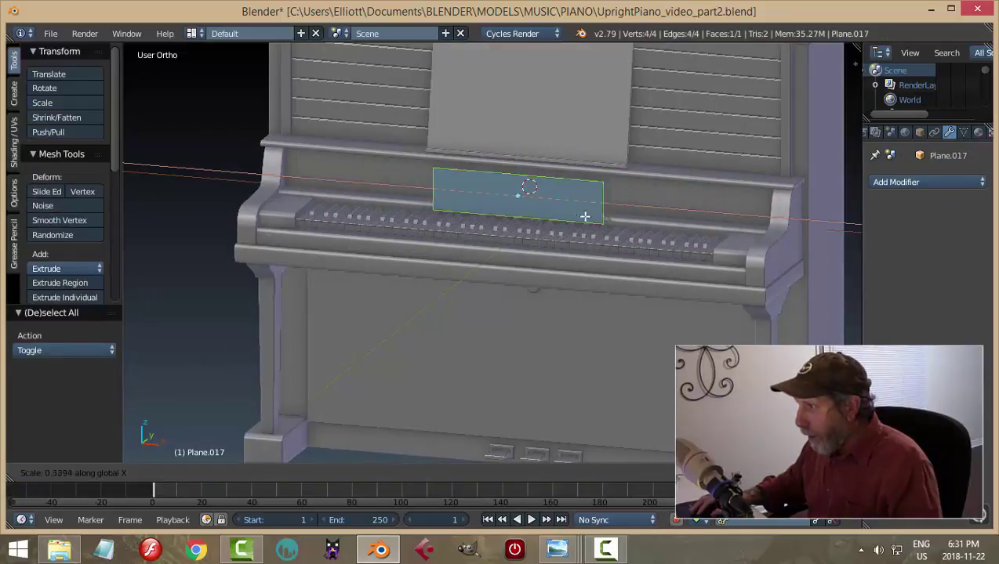
{"action": "left_click", "coordinate": [541, 212]}
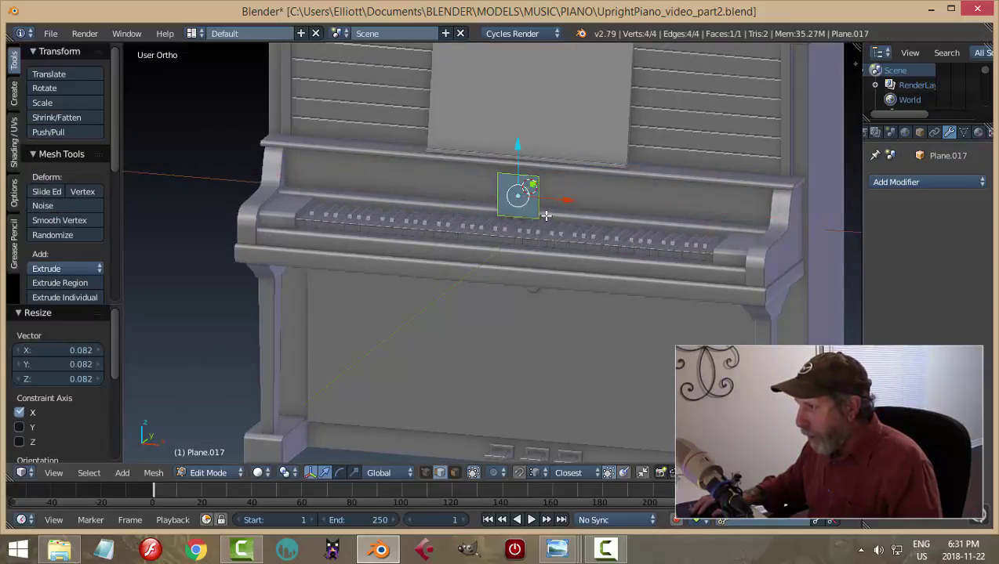
{"action": "key", "text": "s"}
{"action": "key", "text": "z"}
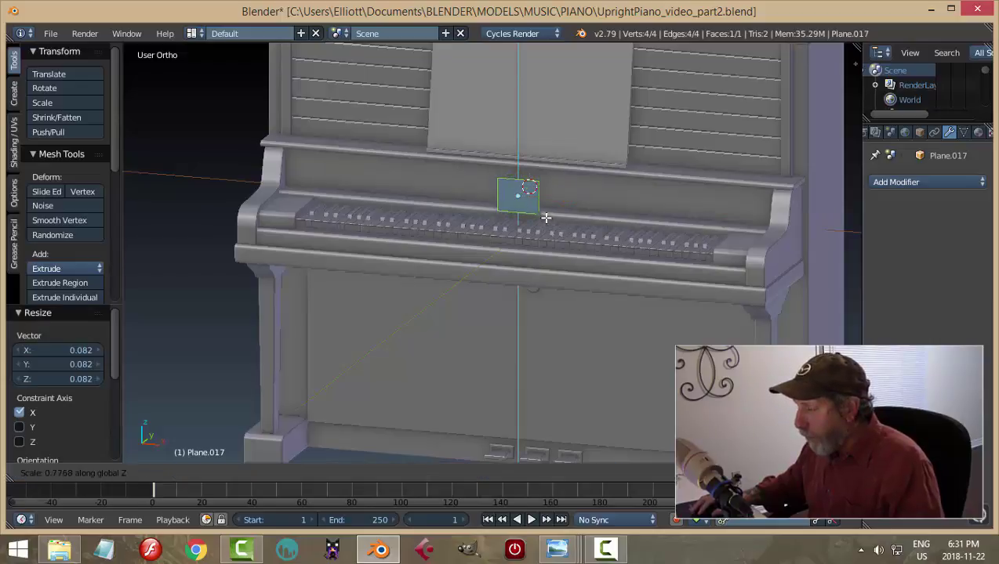
{"action": "left_click", "coordinate": [537, 204]}
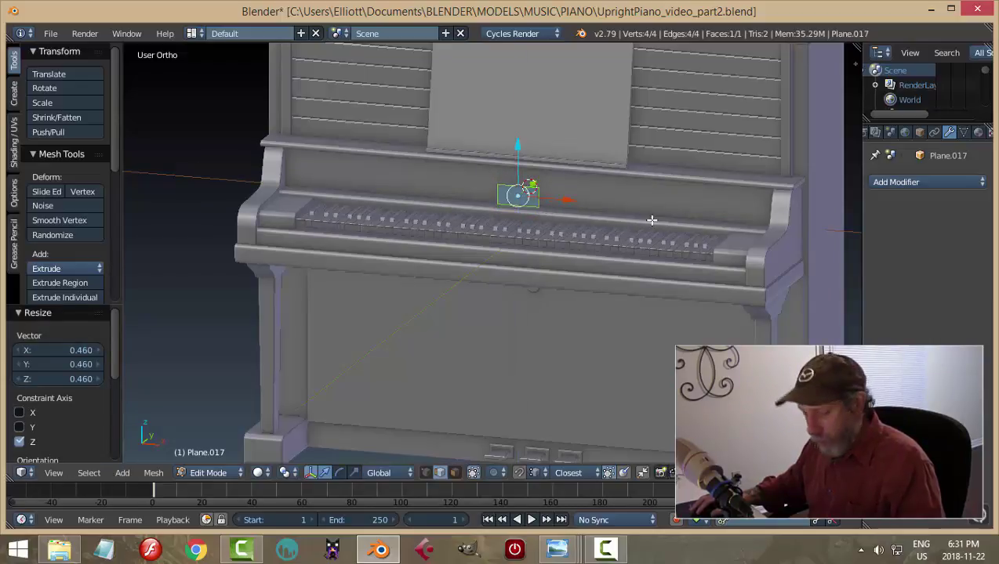
{"action": "key", "text": "s"}
{"action": "key", "text": "x"}
{"action": "left_click", "coordinate": [613, 217]}
Step: Move the small face about 0.349 along Y, back toward the vertical panel
{"action": "middle_click_drag", "start_coordinate": [613, 217], "coordinate": [613, 184]}
{"action": "key", "text": "g"}
{"action": "key", "text": "y"}
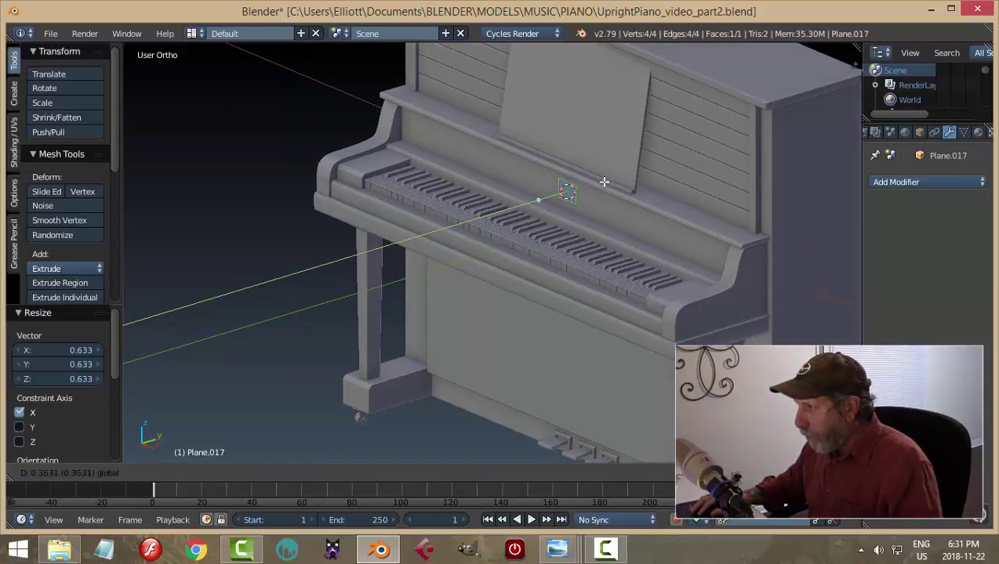
{"action": "left_click", "coordinate": [606, 185]}
Step: Extrude the small face about 0.020 into a thin plate and recalculate all of its normals outward
{"action": "key", "text": "KP_Decimal"}
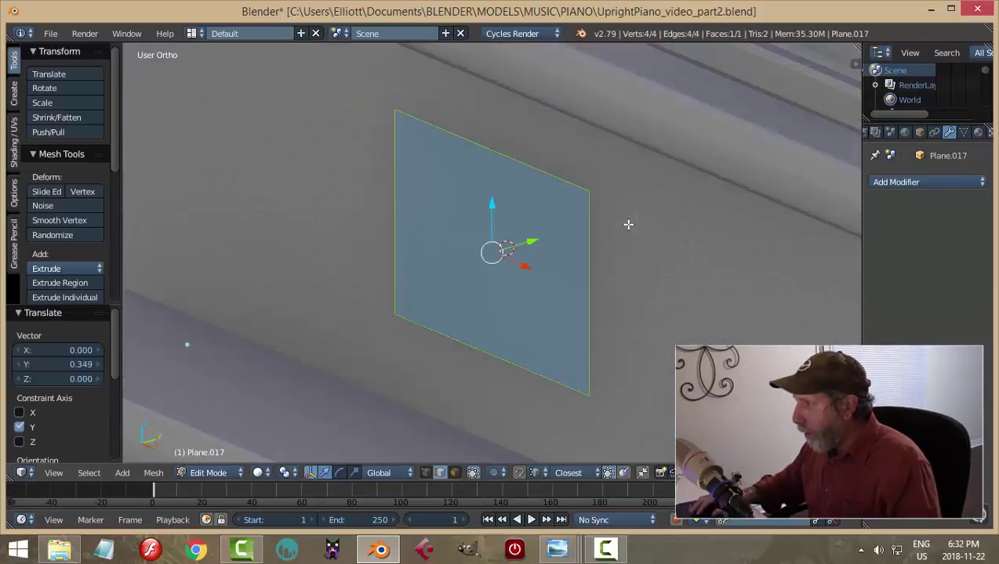
{"action": "middle_click_drag", "start_coordinate": [629, 224], "coordinate": [633, 264]}
{"action": "scroll", "coordinate": [633, 264], "scroll_direction": "up", "scroll_amount": 2}
{"action": "key", "text": "e"}
{"action": "left_click", "coordinate": [613, 264]}
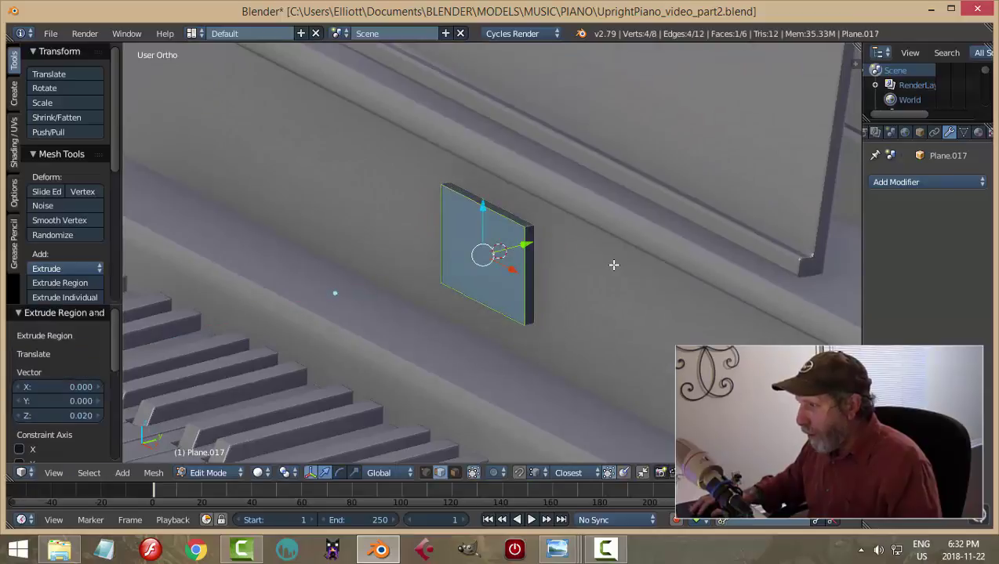
{"action": "key", "text": "a"}
{"action": "key", "text": "ctrl+n"}
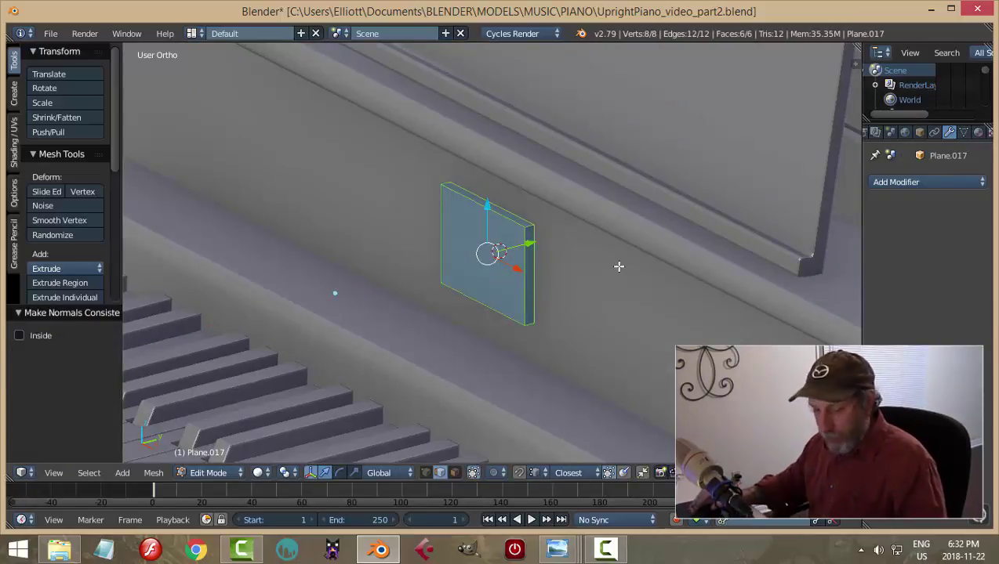
Step: Return to Object Mode and move the small plate about 0.017 along Y toward the vertical panel, fine-tuning its position
{"action": "key", "text": "a"}
{"action": "key", "text": "ctrl+Tab"}
{"action": "left_click", "coordinate": [505, 272]}
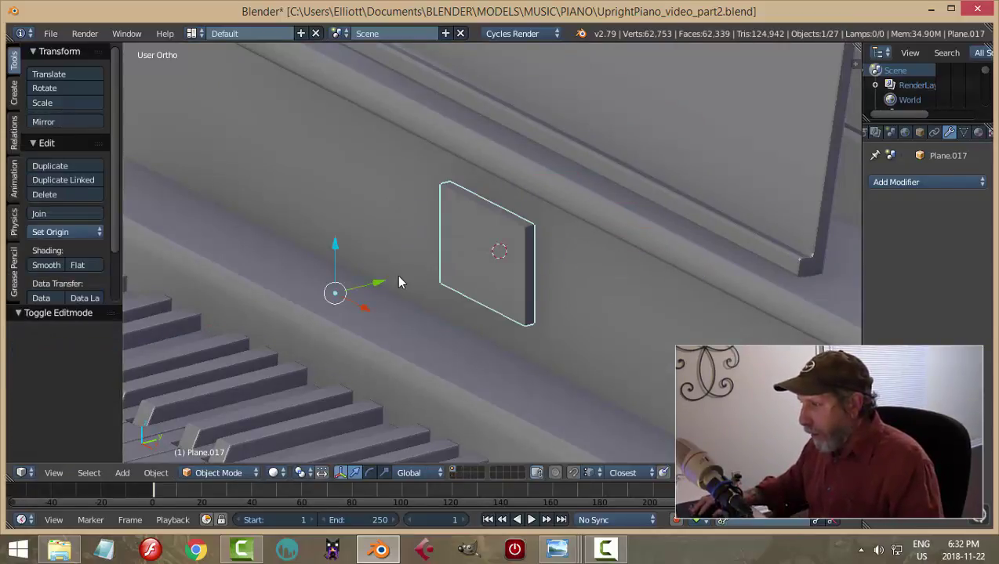
{"action": "left_click_drag", "start_coordinate": [382, 281], "coordinate": [391, 283]}
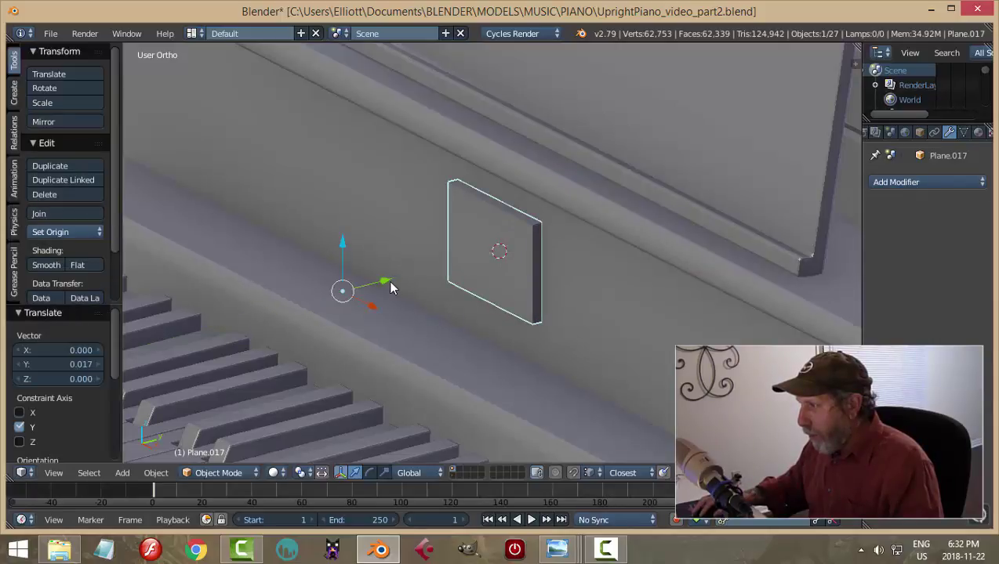
{"action": "scroll", "coordinate": [383, 278], "scroll_direction": "down", "scroll_amount": 8}
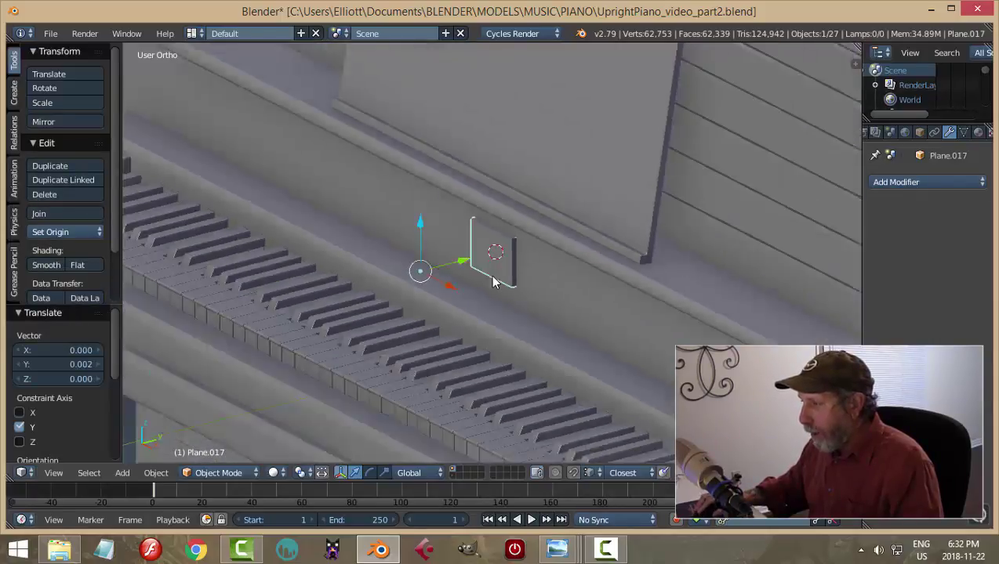
Step: In front view, scale the small plate to about 0.675 overall and narrow it to about 0.895 along X
{"action": "key", "text": "a"}
{"action": "middle_click_drag", "start_coordinate": [472, 290], "coordinate": [504, 259]}
{"action": "key", "text": "KP_1"}
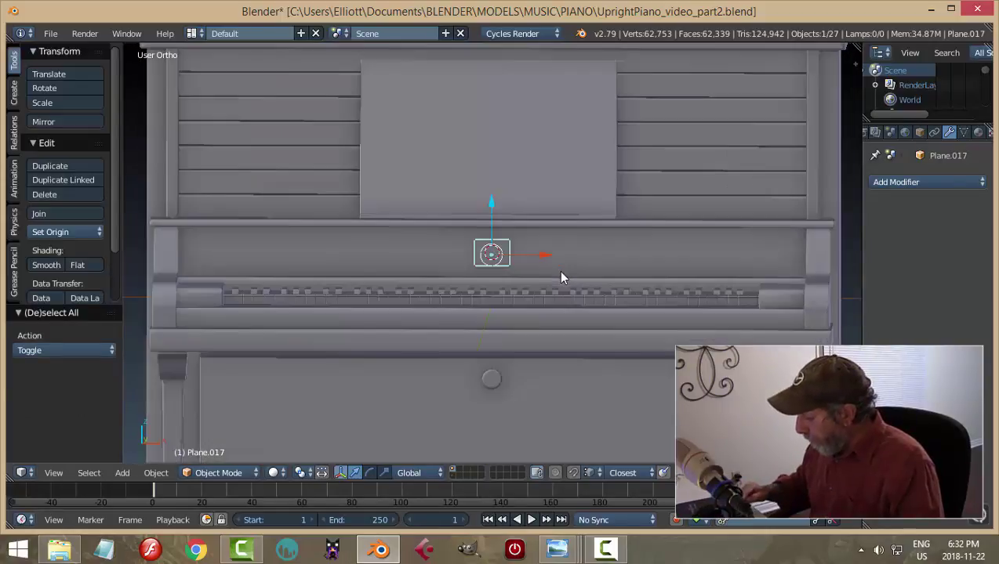
{"action": "scroll", "coordinate": [562, 277], "scroll_direction": "up", "scroll_amount": 4}
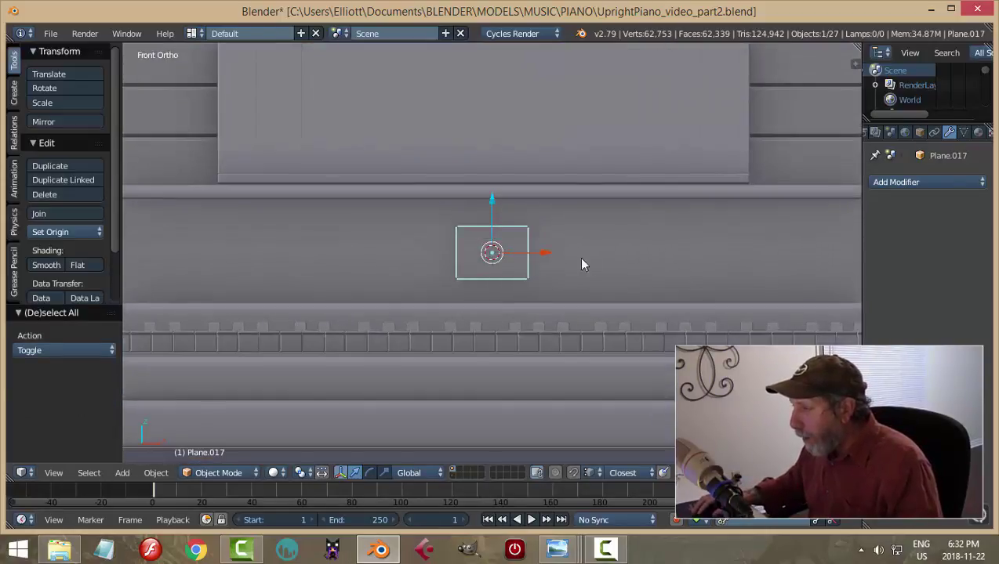
{"action": "key", "text": "s"}
{"action": "left_click", "coordinate": [556, 257]}
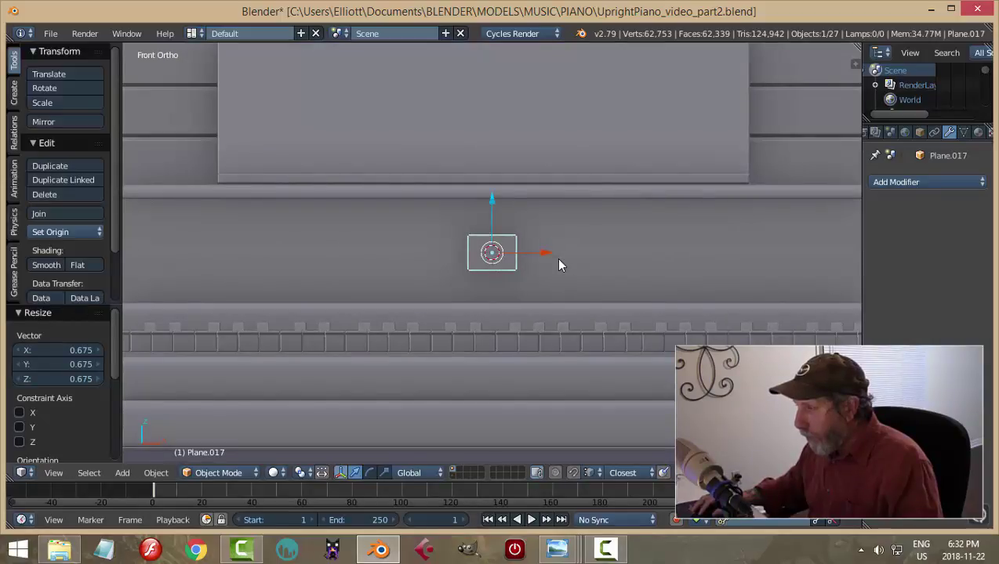
{"action": "key", "text": "s"}
{"action": "key", "text": "x"}
{"action": "left_click", "coordinate": [594, 270]}
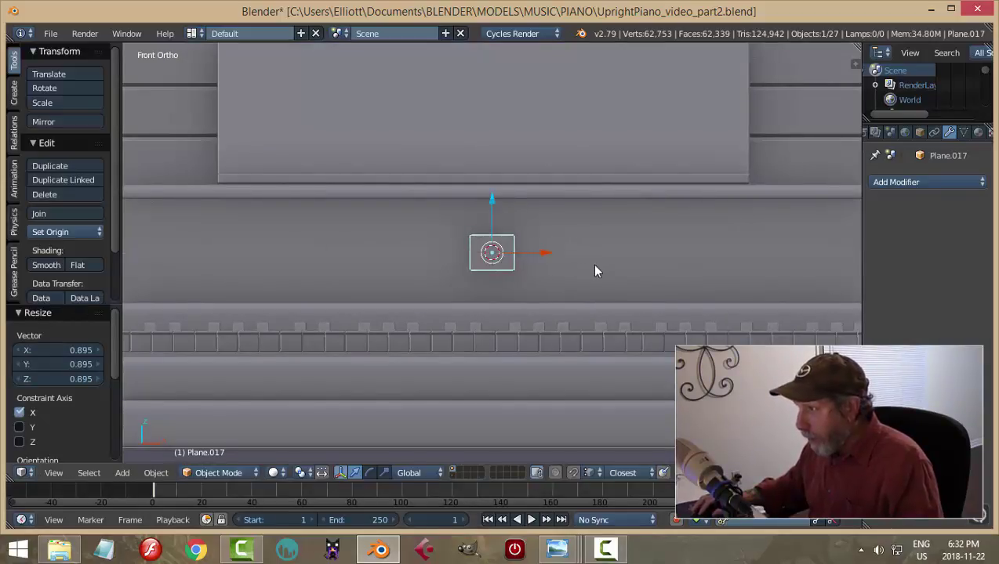
Step: With the small plate still selected, set its origin to its geometry and snap the 3D cursor to it
{"action": "key", "text": "a"}
{"action": "middle_click_drag", "start_coordinate": [599, 267], "coordinate": [535, 274]}
{"action": "key", "text": "ctrl+z"}
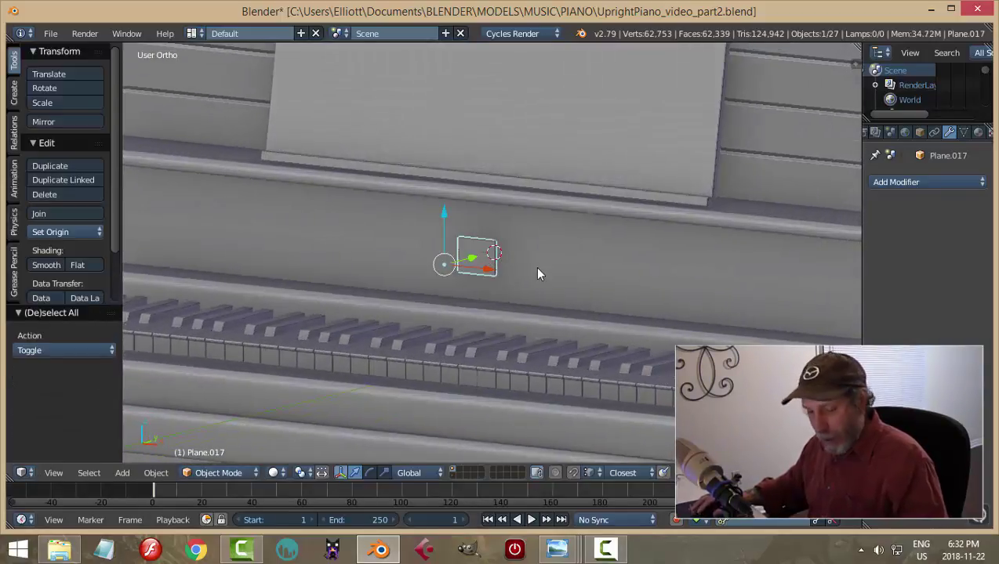
{"action": "left_click", "coordinate": [68, 230]}
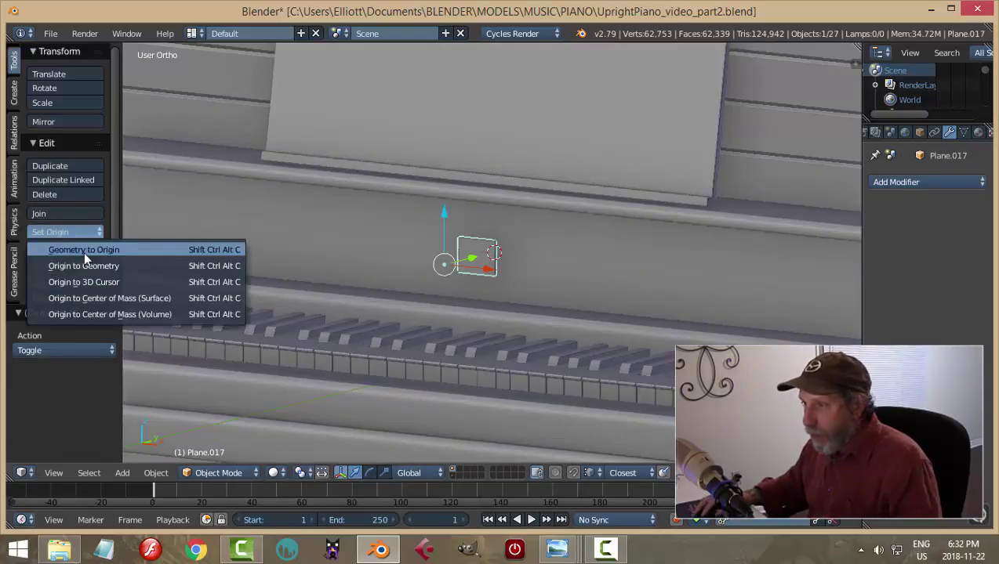
{"action": "left_click", "coordinate": [85, 264]}
{"action": "key", "text": "shift+s"}
{"action": "left_click", "coordinate": [373, 291]}
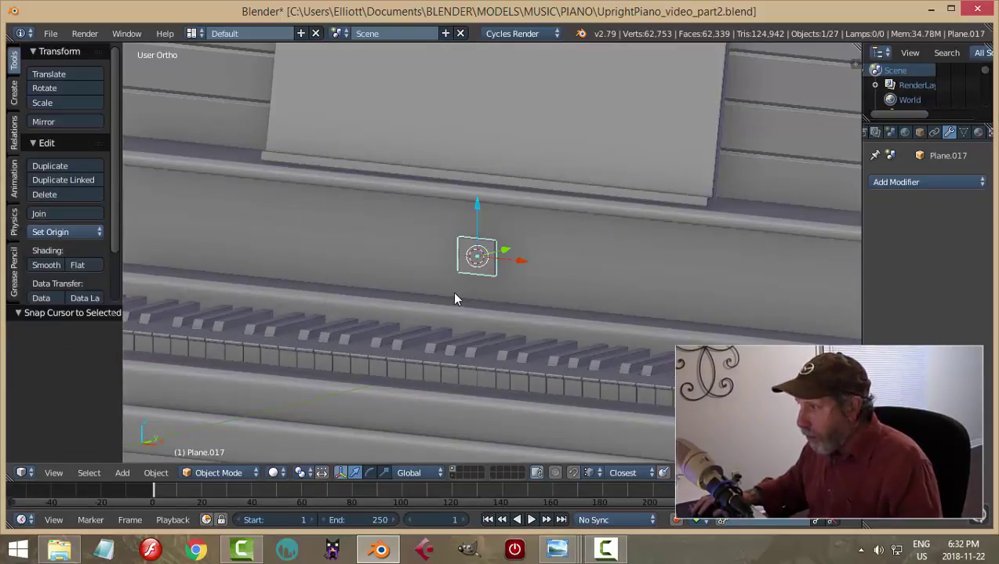
Step: Apply the small plate's rotation and scale, and move it about 0.114 along Y against the vertical panel
{"action": "key", "text": "ctrl+a"}
{"action": "left_click", "coordinate": [454, 295]}
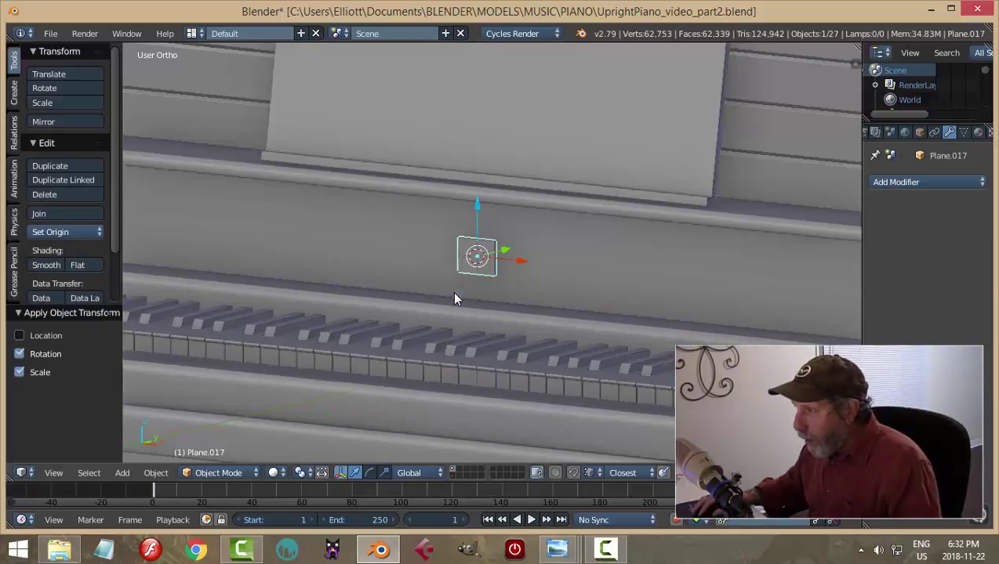
{"action": "scroll", "coordinate": [510, 295], "scroll_direction": "up", "scroll_amount": 2}
{"action": "middle_click_drag", "start_coordinate": [557, 294], "coordinate": [503, 274]}
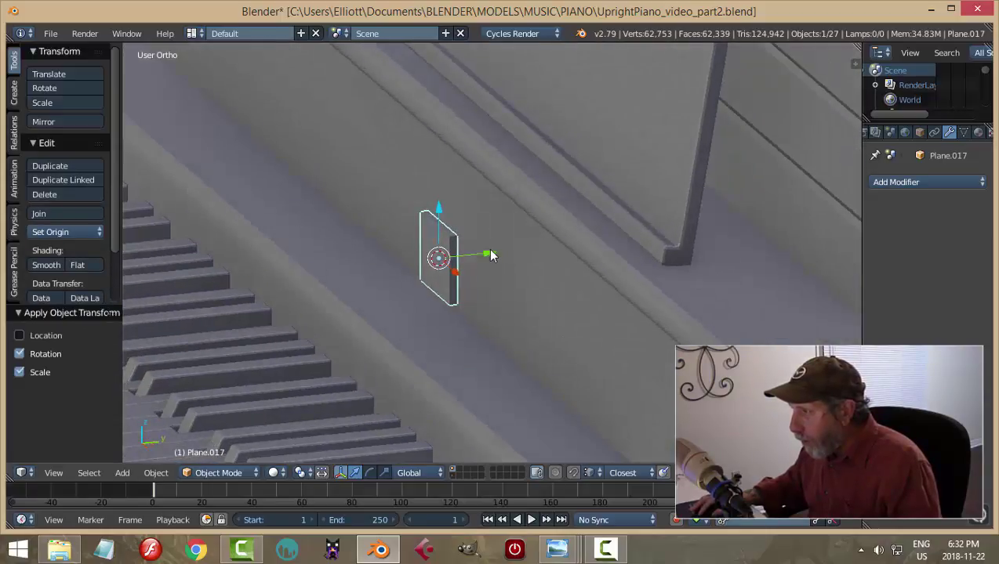
{"action": "left_click_drag", "start_coordinate": [490, 254], "coordinate": [544, 256]}
{"action": "scroll", "coordinate": [541, 298], "scroll_direction": "up", "scroll_amount": 2}
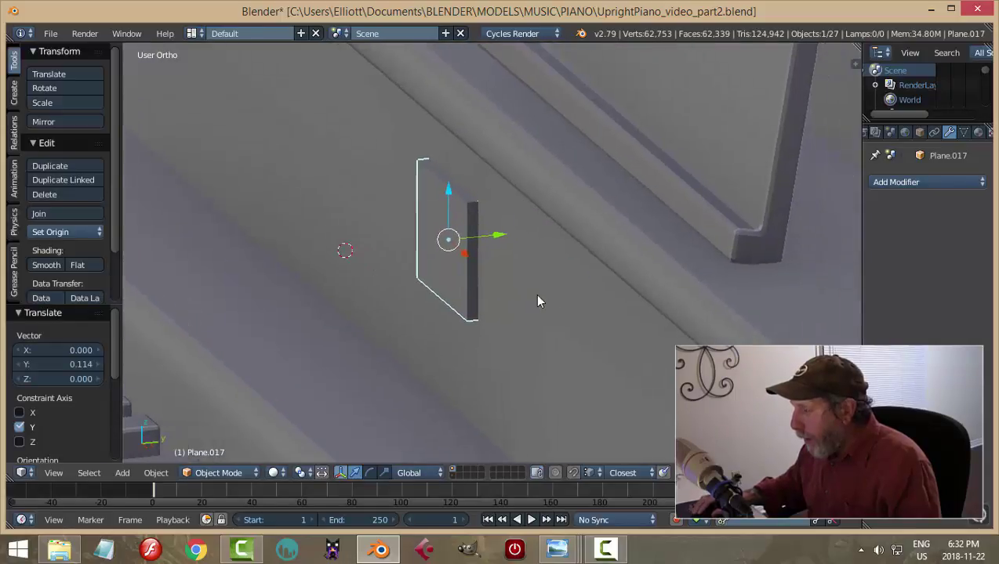
Step: Open the small plate in Edit Mode with face selection and select its front face
{"action": "middle_click_drag", "start_coordinate": [538, 300], "coordinate": [711, 214]}
{"action": "key", "text": "Tab"}
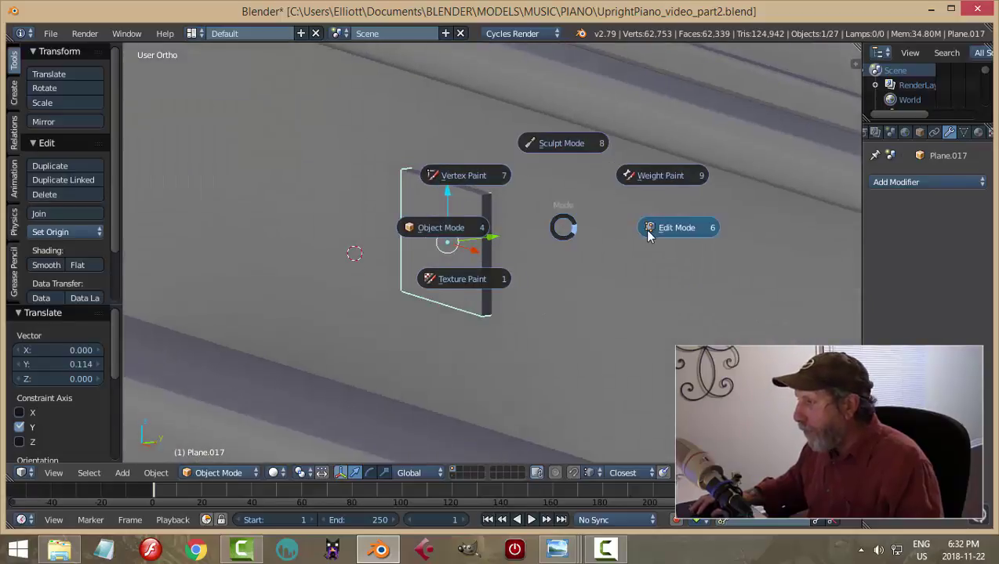
{"action": "left_click", "coordinate": [651, 226]}
{"action": "key", "text": "ctrl+Tab"}
{"action": "left_click", "coordinate": [427, 246]}
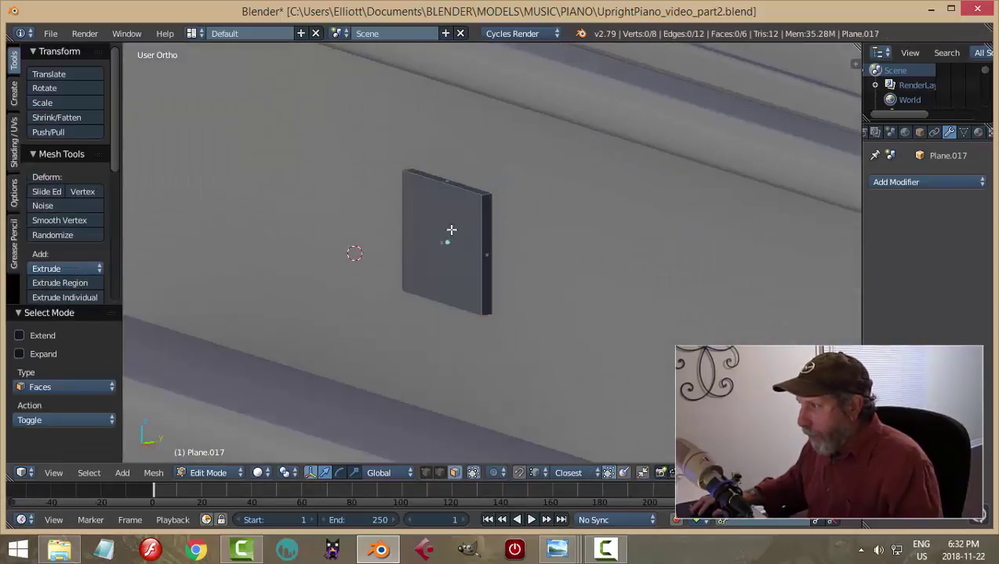
{"action": "right_click", "coordinate": [450, 230]}
{"action": "middle_click_drag", "start_coordinate": [569, 236], "coordinate": [608, 240]}
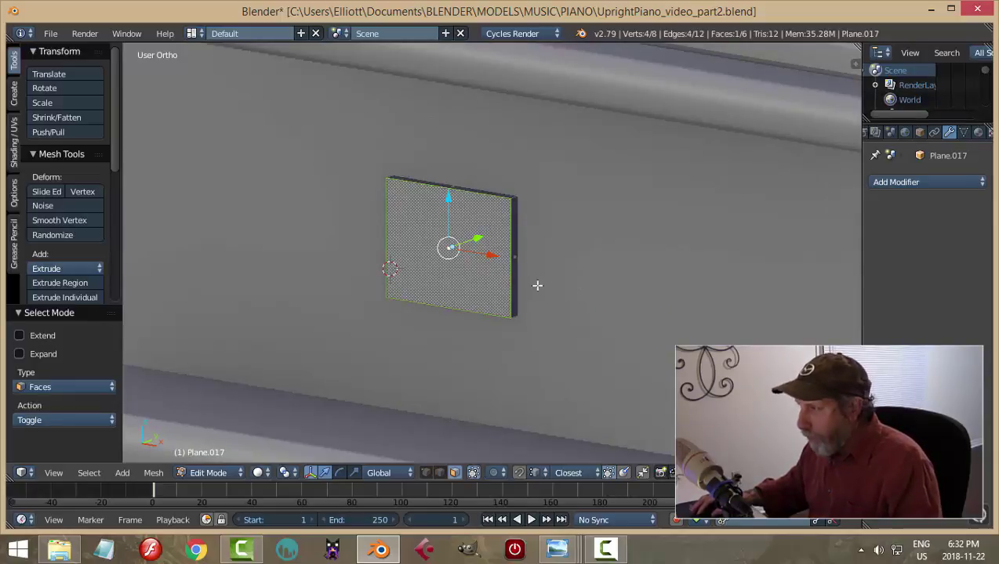
Step: Add one horizontal and one vertical loop cut through the centre of the small plate
{"action": "key", "text": "ctrl+r"}
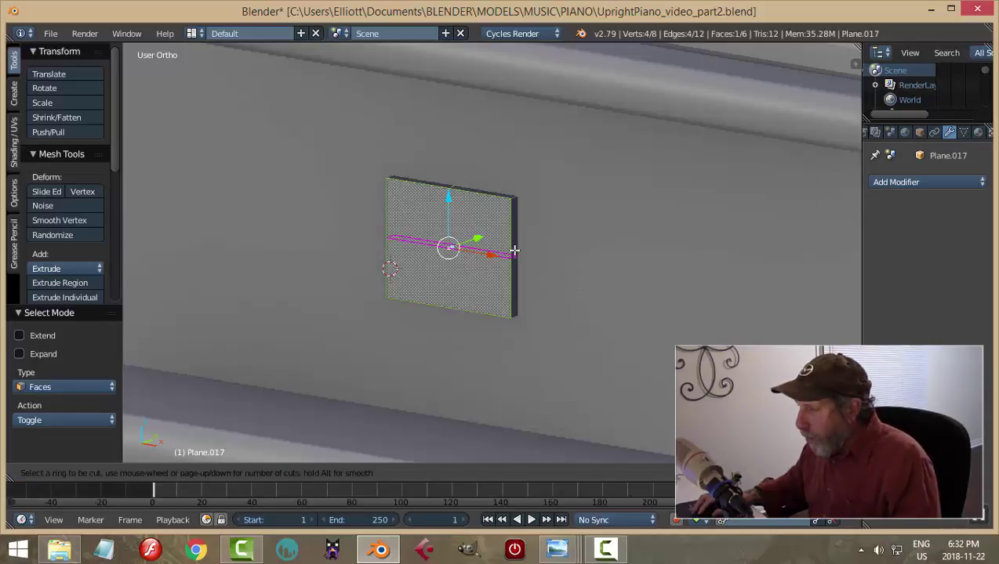
{"action": "left_click", "coordinate": [514, 250]}
{"action": "right_click", "coordinate": [510, 250]}
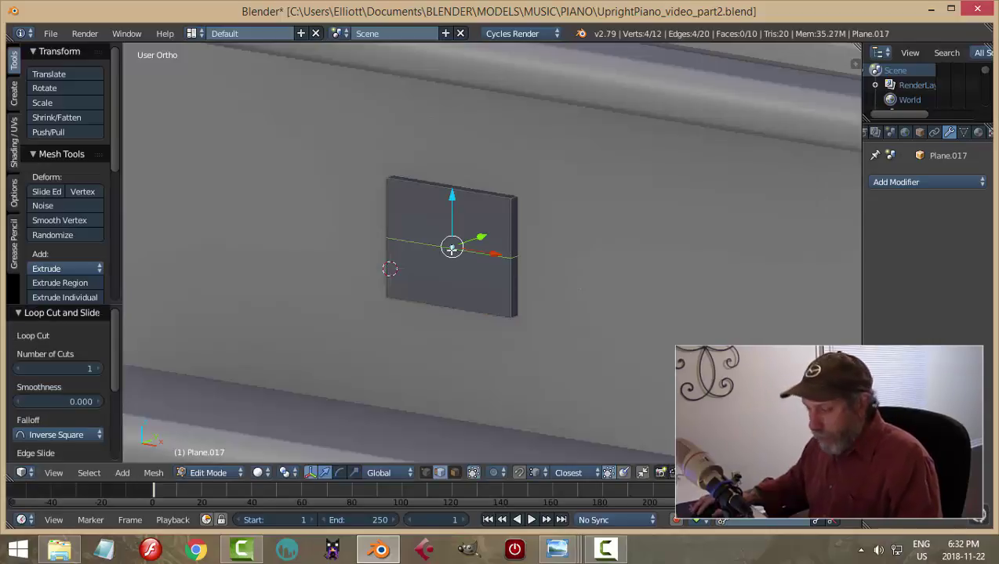
{"action": "key", "text": "ctrl+r"}
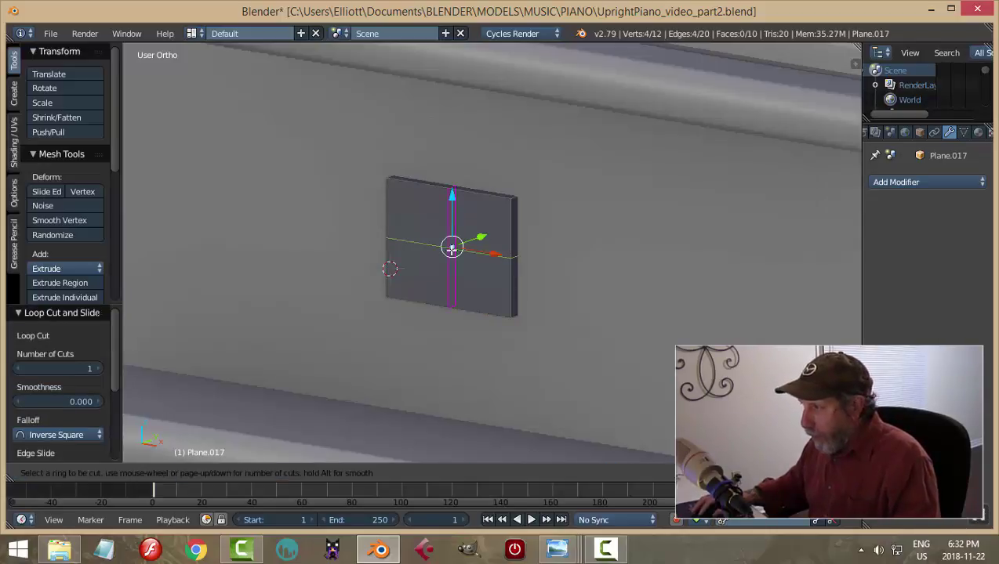
{"action": "left_click", "coordinate": [452, 248]}
{"action": "right_click", "coordinate": [452, 248]}
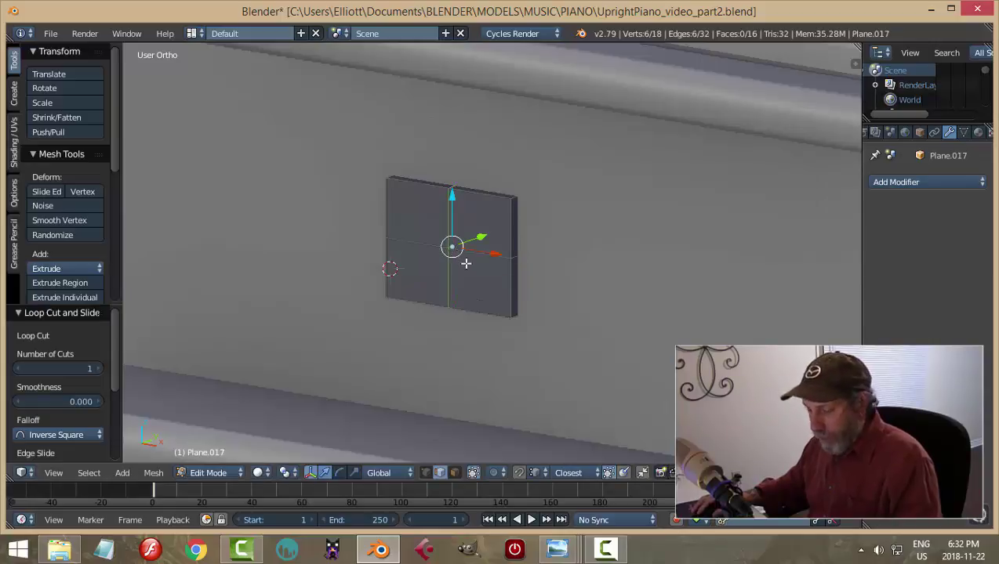
Step: Add a centred vertical loop cut on each side of the small plate's middle vertical cut
{"action": "key", "text": "ctrl+r"}
{"action": "left_click", "coordinate": [466, 264]}
{"action": "right_click", "coordinate": [466, 264]}
{"action": "key", "text": "ctrl+r"}
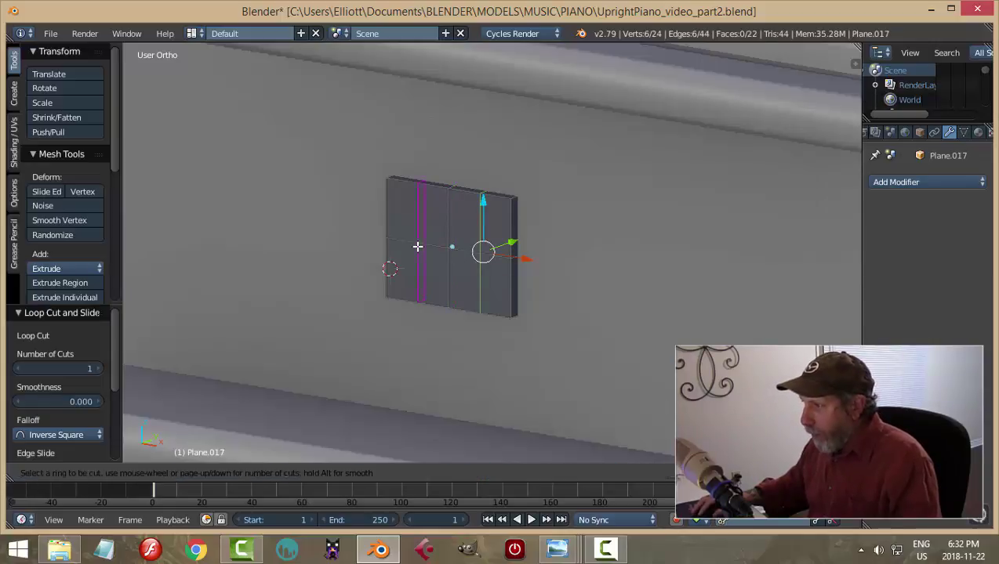
{"action": "left_click", "coordinate": [418, 246]}
{"action": "right_click", "coordinate": [418, 245]}
Step: Add centred horizontal loop cuts above and below the small plate's middle horizontal cut
{"action": "key", "text": "ctrl+r"}
{"action": "left_click", "coordinate": [503, 225]}
{"action": "right_click", "coordinate": [503, 225]}
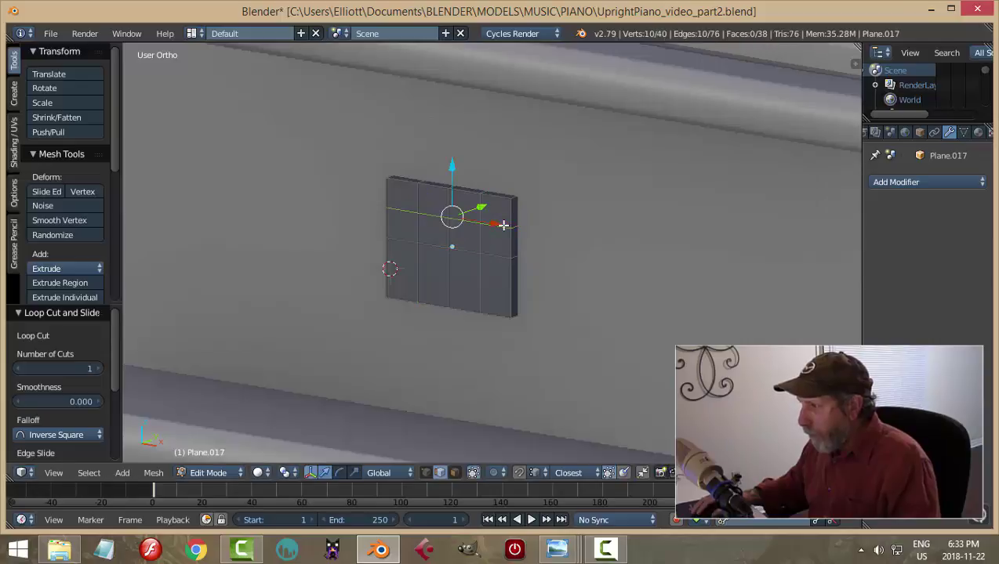
{"action": "key", "text": "ctrl+r"}
{"action": "left_click", "coordinate": [513, 282]}
{"action": "right_click", "coordinate": [513, 282]}
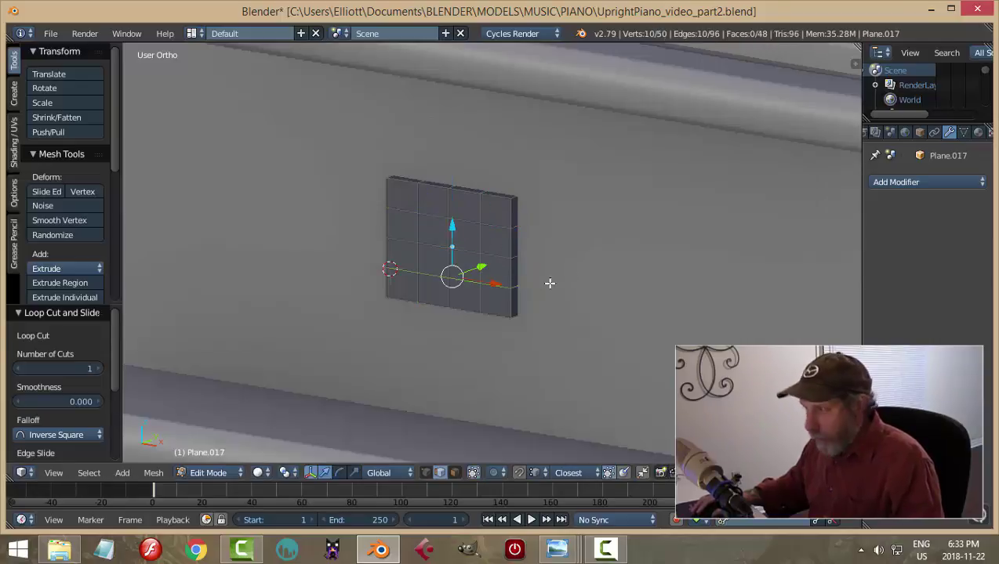
Step: In vertex selection, spread the two front vertices directly above and below the plate's centre outward along Z
{"action": "key", "text": "a"}
{"action": "key", "text": "KP_Divide"}
{"action": "key", "text": "ctrl+Tab"}
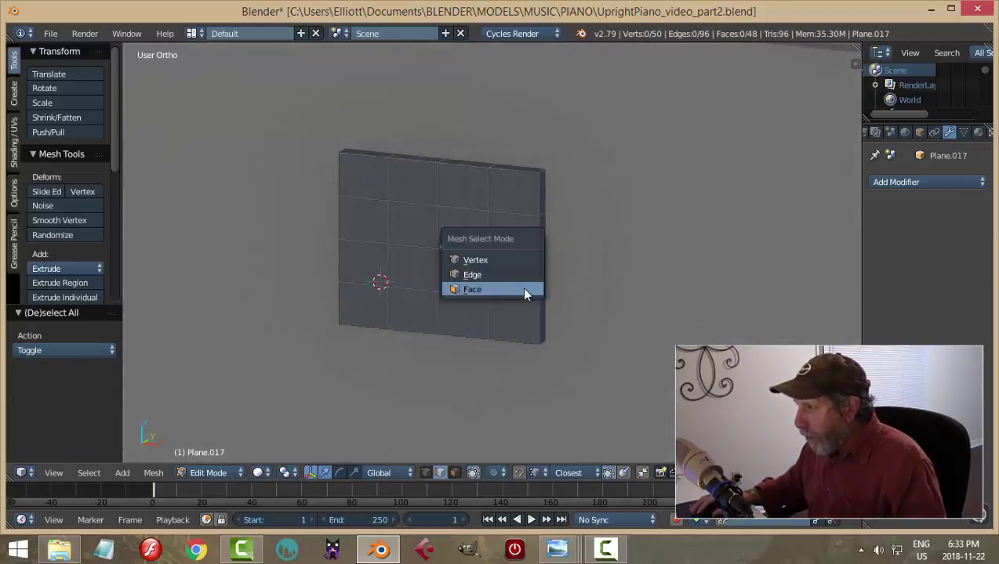
{"action": "left_click", "coordinate": [484, 260]}
{"action": "right_click", "coordinate": [437, 249]}
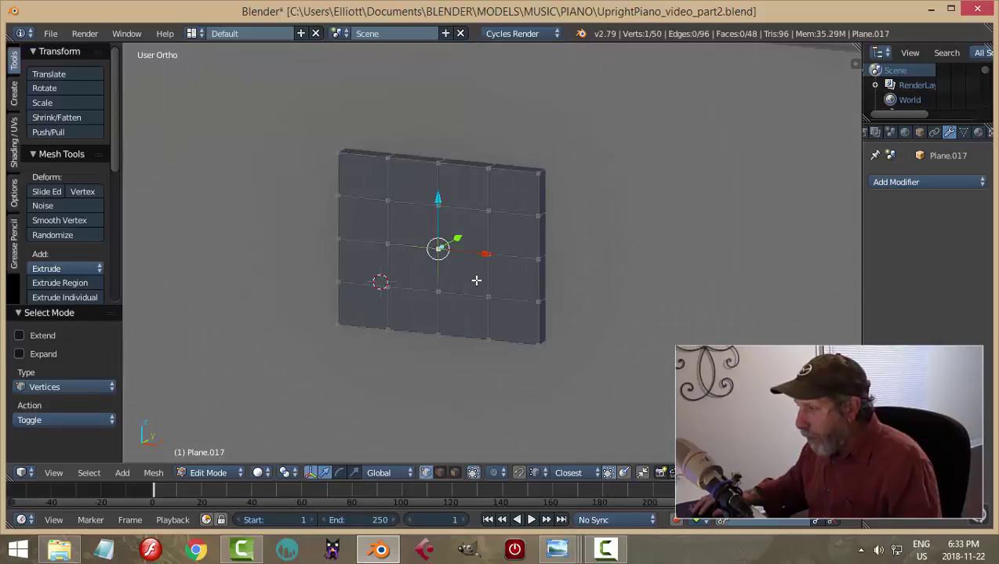
{"action": "key", "text": "a"}
{"action": "right_click", "coordinate": [441, 287], "text": "shift"}
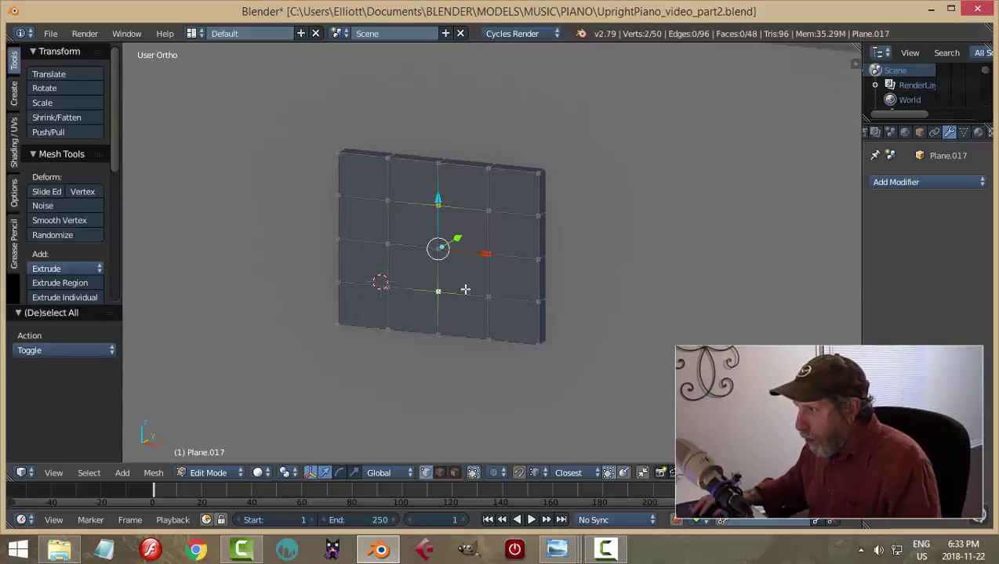
{"action": "key", "text": "s"}
{"action": "key", "text": "z"}
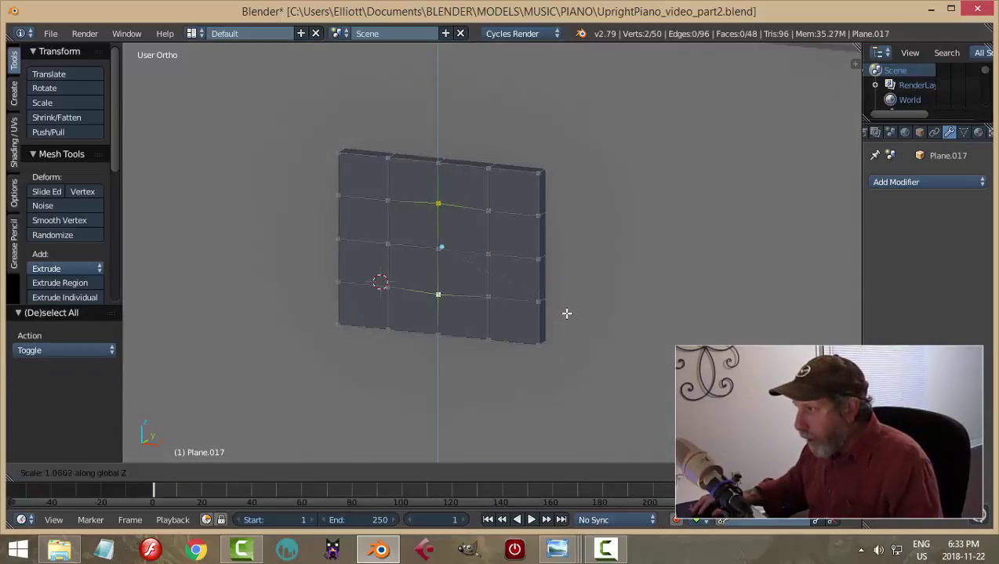
{"action": "left_click", "coordinate": [584, 355]}
{"action": "key", "text": "a"}
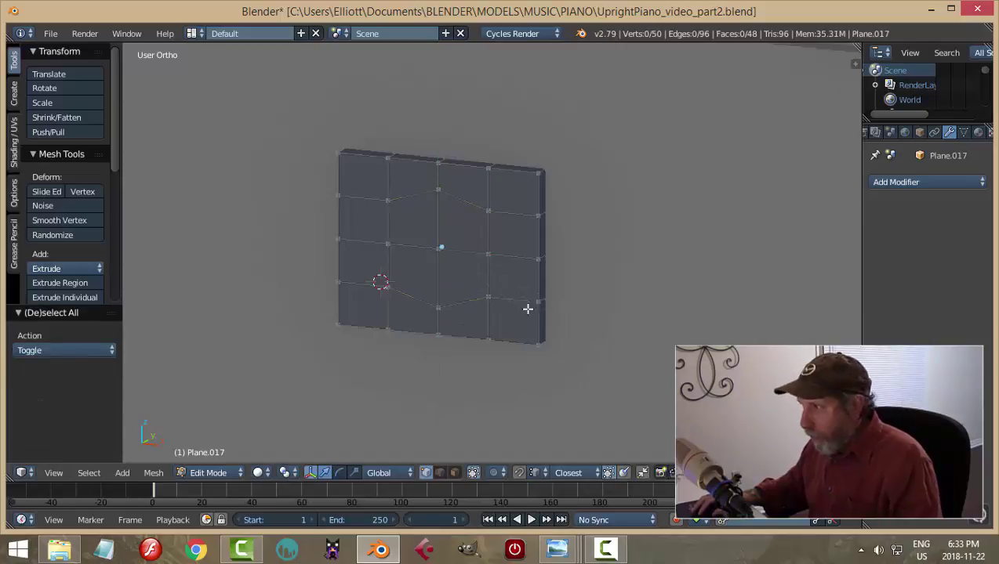
Step: Scale the two front vertices on either side of the plate's centre apart along X by about 1.3
{"action": "right_click", "coordinate": [385, 244], "text": "shift"}
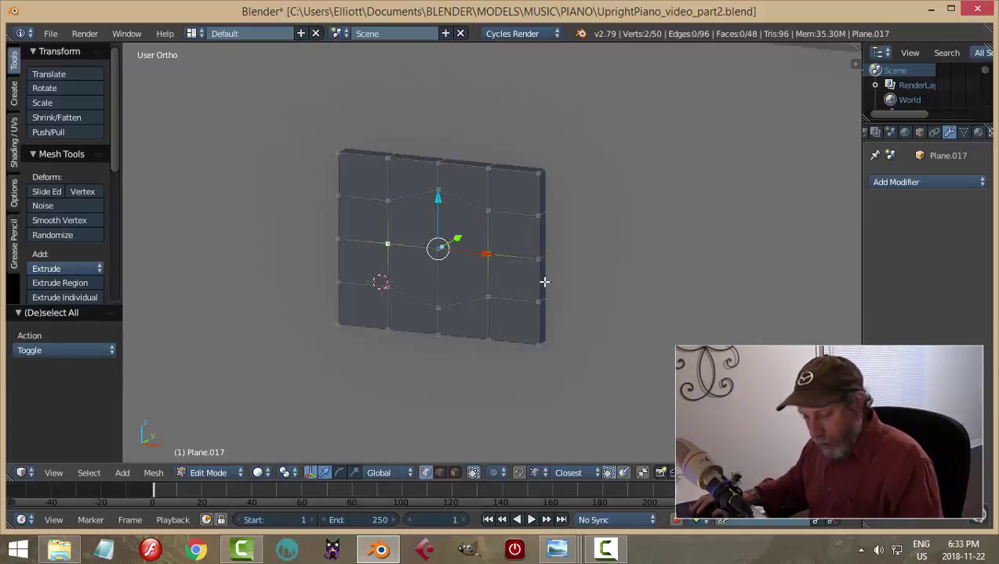
{"action": "key", "text": "s"}
{"action": "key", "text": "x"}
{"action": "left_click", "coordinate": [577, 292]}
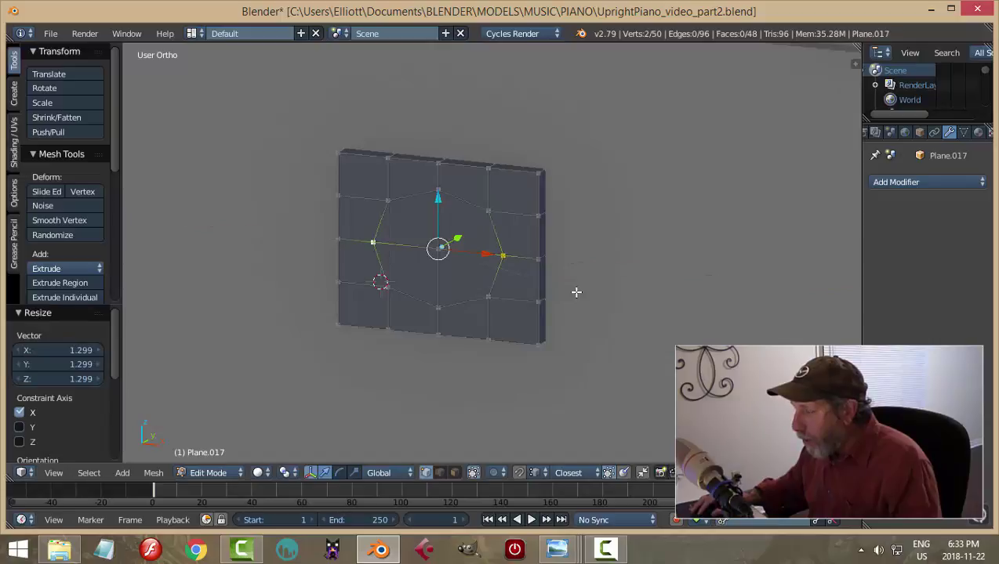
{"action": "key", "text": "a"}
Step: Extrude the four central front faces about 0.006 into the plate and scale them to about 0.878
{"action": "key", "text": "ctrl+Tab"}
{"action": "left_click", "coordinate": [555, 303]}
{"action": "right_click", "coordinate": [468, 277]}
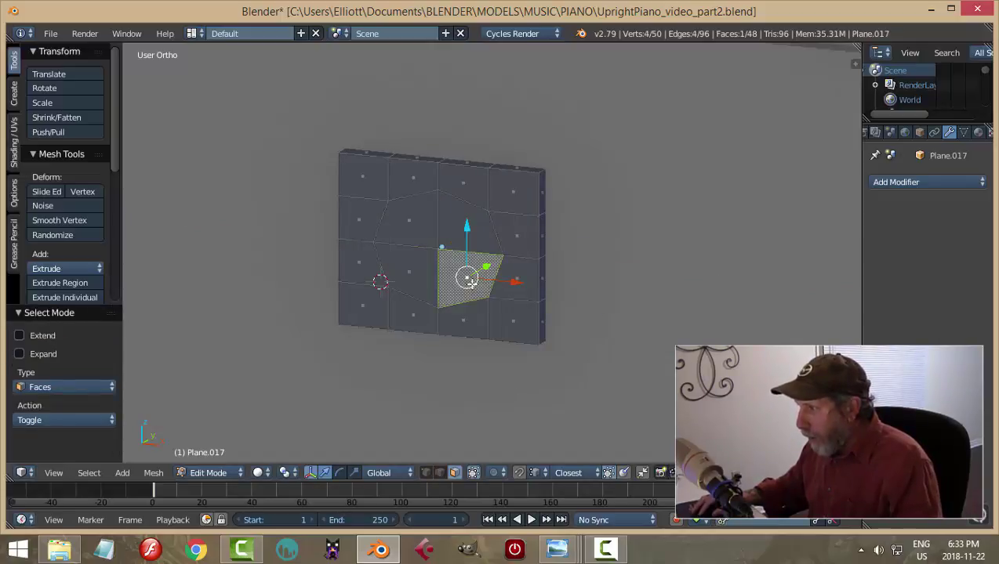
{"action": "right_click", "coordinate": [408, 272], "text": "shift"}
{"action": "right_click", "coordinate": [409, 222], "text": "shift"}
{"action": "right_click", "coordinate": [494, 239], "text": "shift"}
{"action": "middle_click_drag", "start_coordinate": [498, 241], "coordinate": [460, 230]}
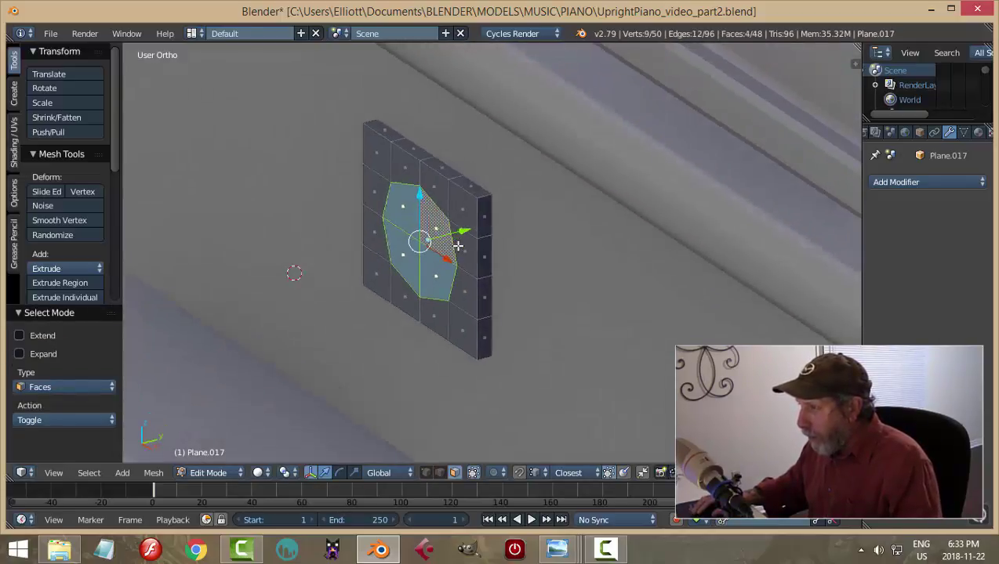
{"action": "key", "text": "e"}
{"action": "left_click", "coordinate": [466, 249]}
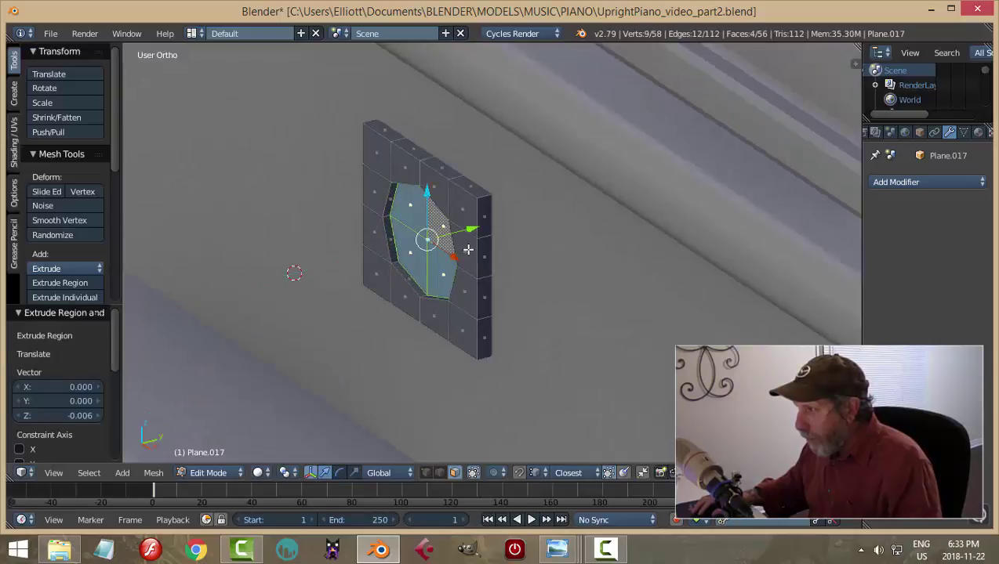
{"action": "key", "text": "s"}
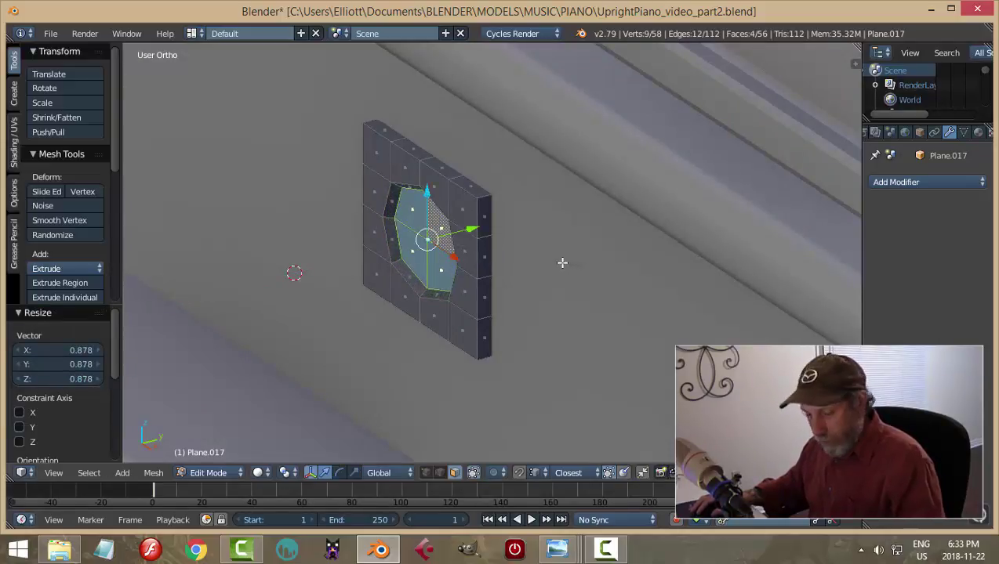
{"action": "key", "text": "a"}
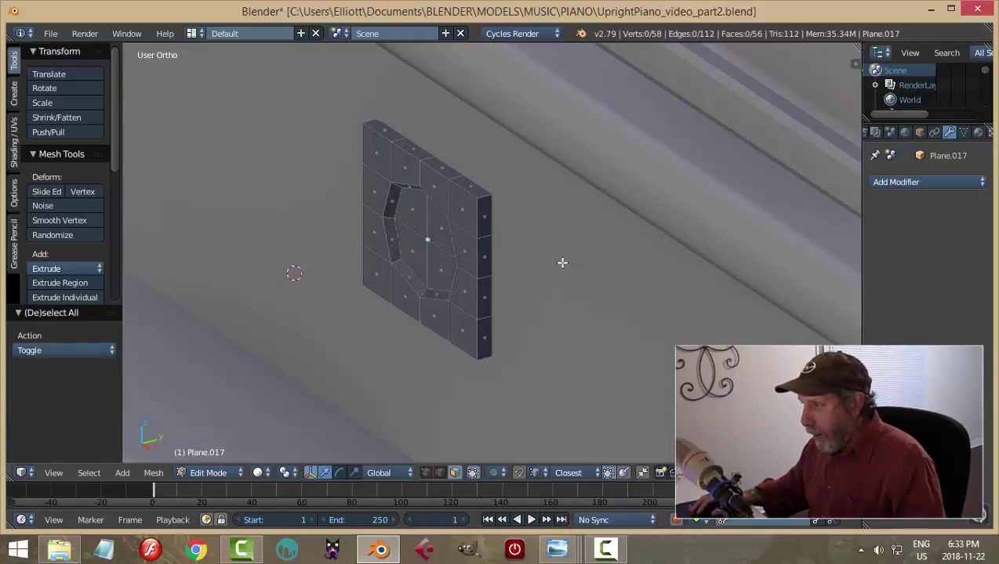
{"action": "key", "text": "ctrl+Tab"}
{"action": "key", "text": "Escape"}
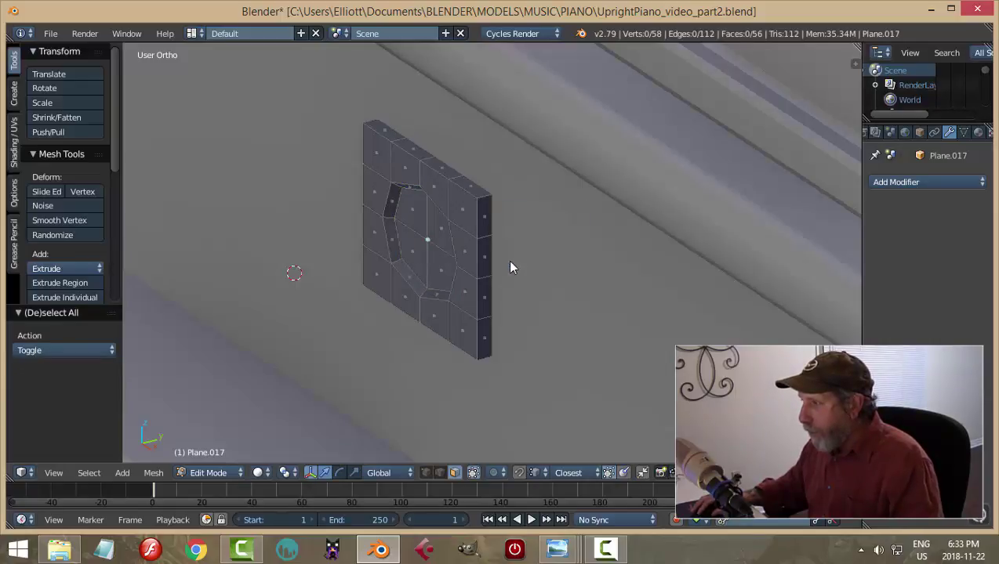
Step: Return to Object Mode and give the small plate a Bevel modifier with 2 segments and a width of 0.002
{"action": "key", "text": "Tab"}
{"action": "left_click", "coordinate": [401, 265]}
{"action": "left_click", "coordinate": [882, 185]}
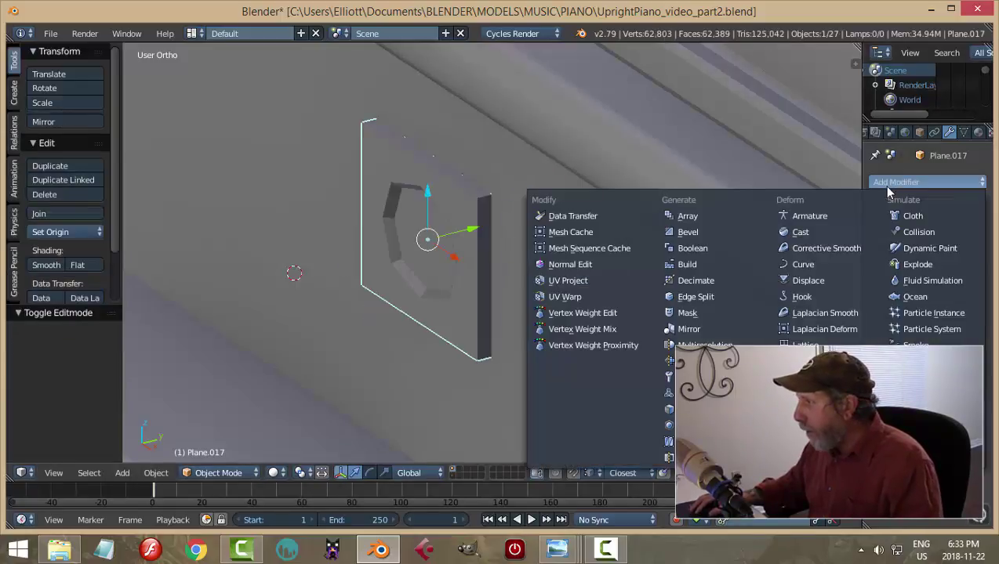
{"action": "left_click", "coordinate": [714, 225]}
{"action": "left_click", "coordinate": [919, 264]}
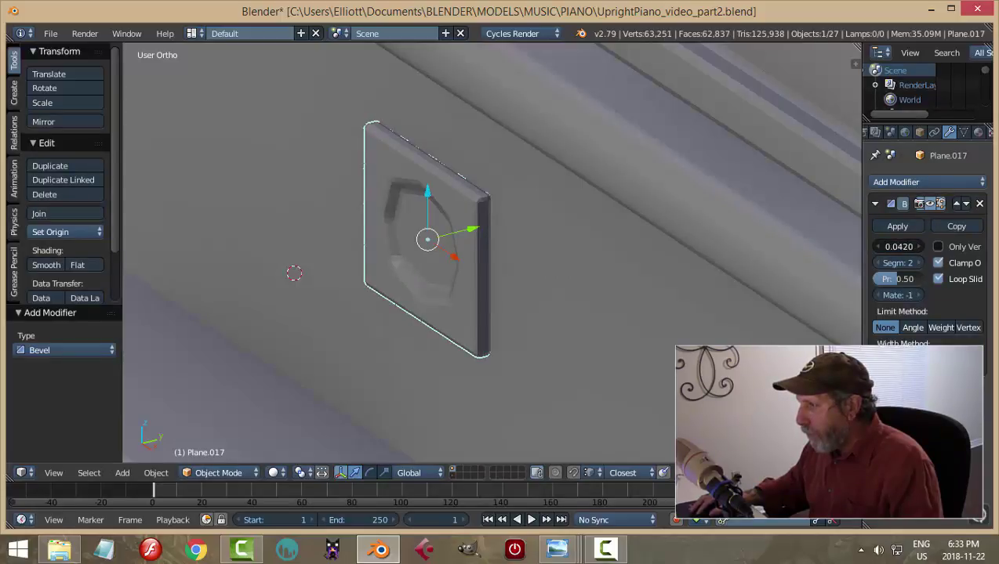
{"action": "mouse_move", "coordinate": [899, 246]}
{"action": "left_mouse_down"}
{"action": "mouse_move", "coordinate": [878, 246]}
{"action": "mouse_move", "coordinate": [888, 247]}
{"action": "left_mouse_up"}
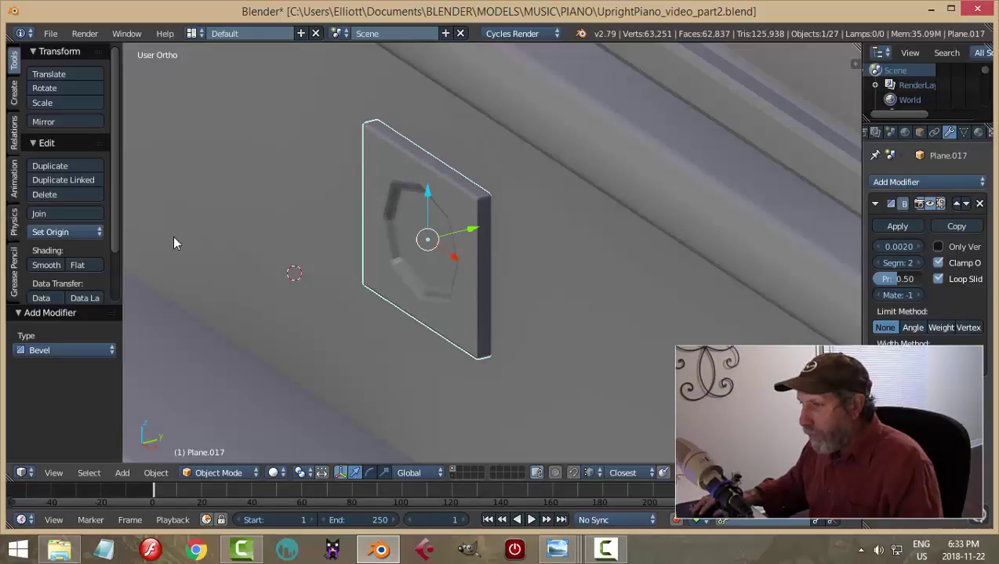
Step: Apply smooth shading to the small plate and deselect it
{"action": "left_click", "coordinate": [45, 266]}
{"action": "scroll", "coordinate": [323, 247], "scroll_direction": "down", "scroll_amount": 2}
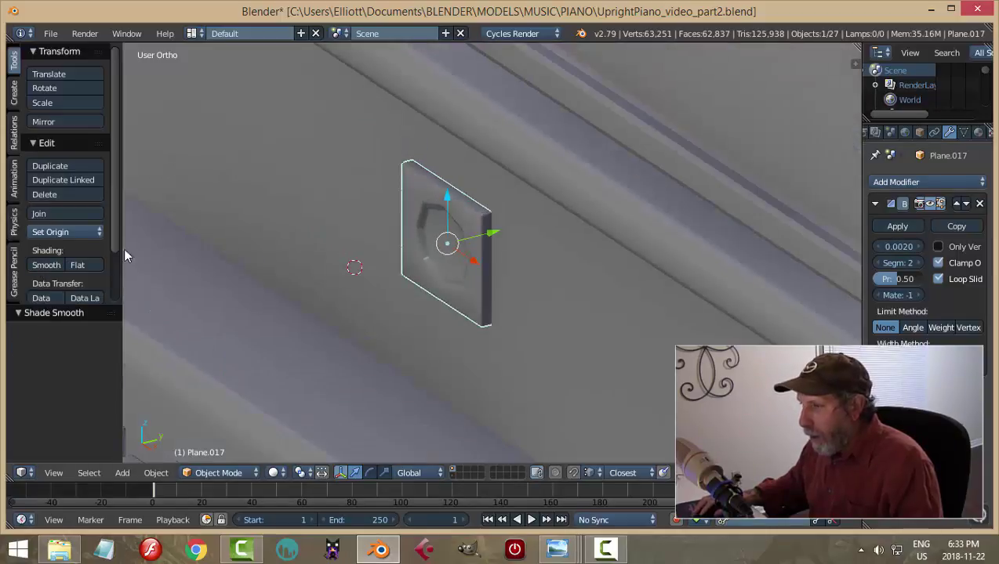
{"action": "key", "text": "a"}
{"action": "scroll", "coordinate": [423, 249], "scroll_direction": "down", "scroll_amount": 6}
{"action": "middle_click_drag", "start_coordinate": [422, 250], "coordinate": [533, 242]}
{"action": "scroll", "coordinate": [563, 264], "scroll_direction": "up", "scroll_amount": 3}
{"action": "scroll", "coordinate": [563, 266], "scroll_direction": "up", "scroll_amount": 4}
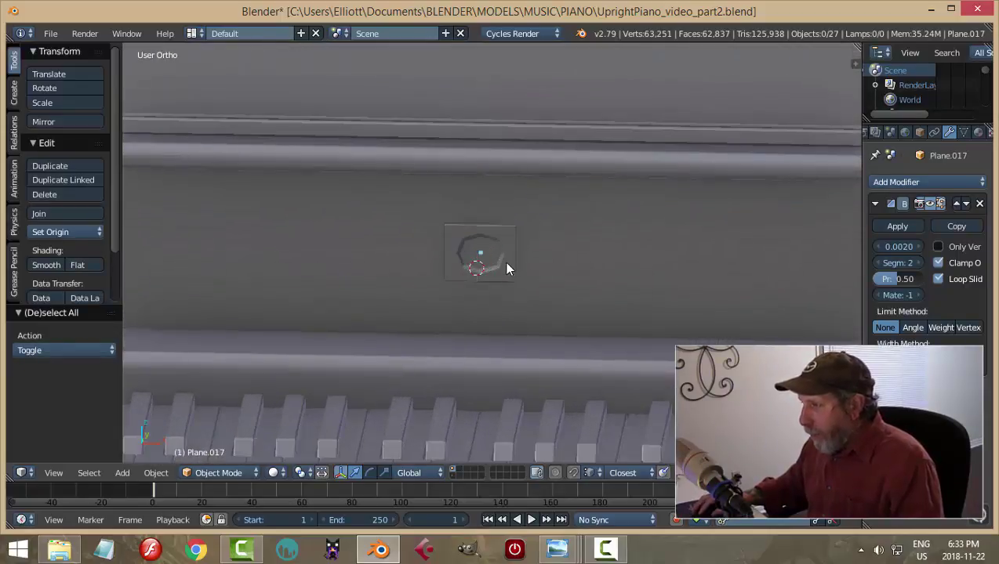
Step: Reselect the small plate, narrow it to about 0.857 along X, and scale it down slightly overall
{"action": "right_click", "coordinate": [506, 263]}
{"action": "scroll", "coordinate": [549, 263], "scroll_direction": "up", "scroll_amount": 1}
{"action": "scroll", "coordinate": [570, 273], "scroll_direction": "up", "scroll_amount": 1}
{"action": "key", "text": "s"}
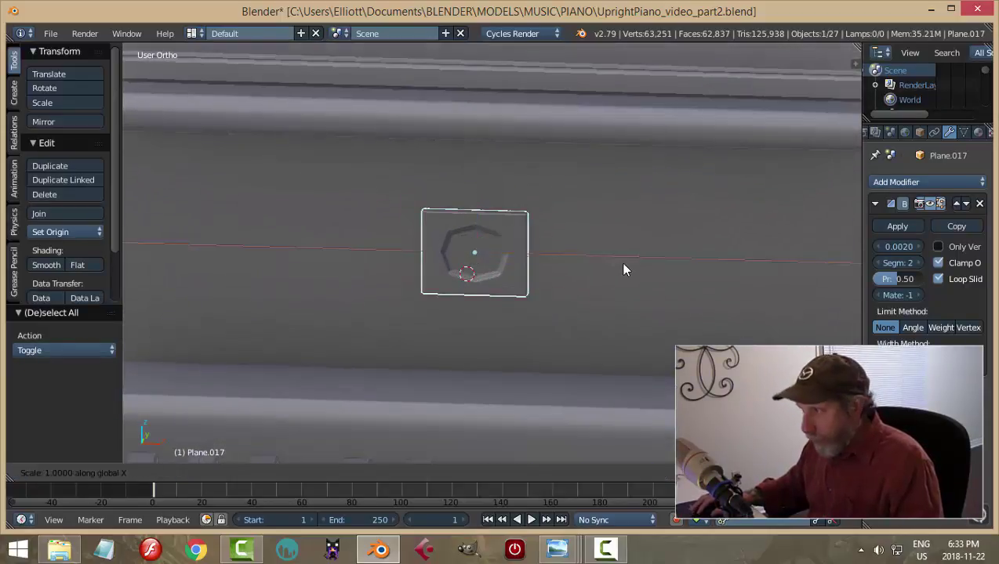
{"action": "key", "text": "x"}
{"action": "left_click", "coordinate": [603, 269]}
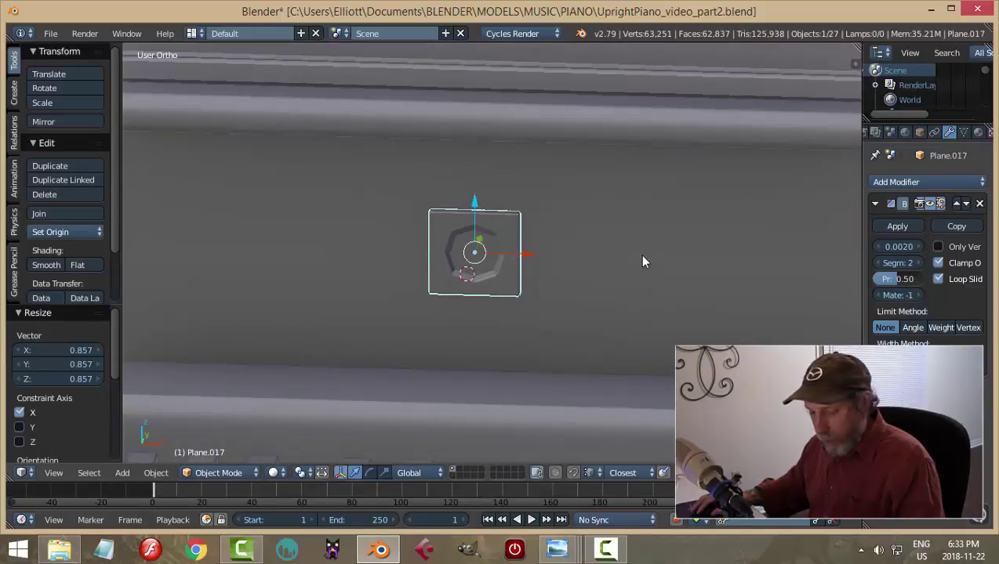
{"action": "key", "text": "s"}
{"action": "left_click", "coordinate": [590, 246]}
Step: Move the small plate about 0.002 along Y against the panel, raise it along Z, and deselect it
{"action": "middle_click_drag", "start_coordinate": [591, 246], "coordinate": [503, 241]}
{"action": "left_click_drag", "start_coordinate": [503, 241], "coordinate": [503, 235]}
{"action": "middle_click_drag", "start_coordinate": [503, 235], "coordinate": [548, 232]}
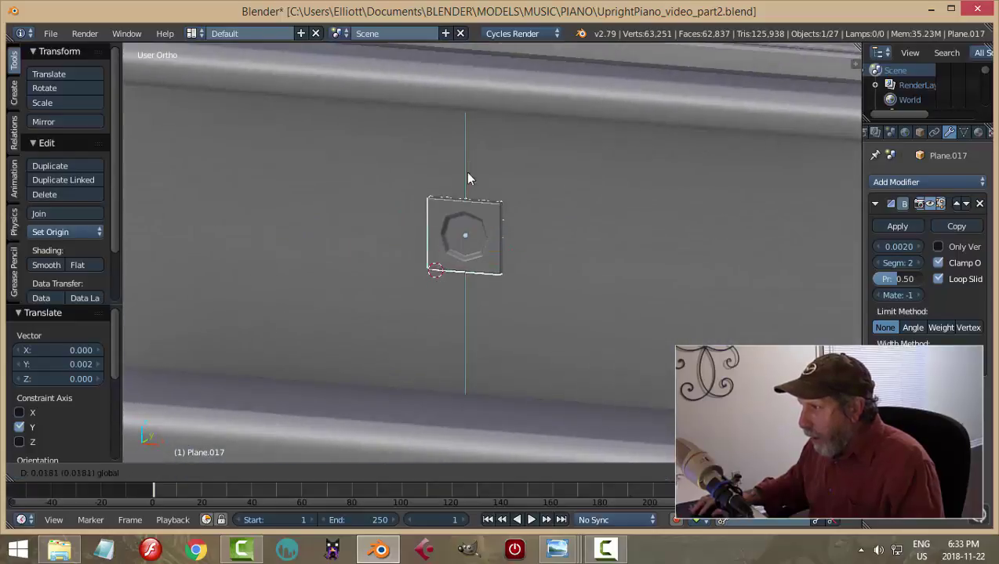
{"action": "left_click_drag", "start_coordinate": [468, 205], "coordinate": [463, 142]}
{"action": "key", "text": "a"}
Step: Check the plate against the whole piano and save the file
{"action": "scroll", "coordinate": [535, 217], "scroll_direction": "down", "scroll_amount": 5}
{"action": "mouse_move", "coordinate": [535, 217]}
{"action": "middle_mouse_down"}
{"action": "mouse_move", "coordinate": [526, 234]}
{"action": "mouse_move", "coordinate": [535, 264]}
{"action": "mouse_move", "coordinate": [570, 210]}
{"action": "mouse_move", "coordinate": [553, 228]}
{"action": "mouse_move", "coordinate": [529, 183]}
{"action": "mouse_move", "coordinate": [538, 235]}
{"action": "mouse_move", "coordinate": [578, 211]}
{"action": "mouse_move", "coordinate": [554, 219]}
{"action": "middle_mouse_up"}
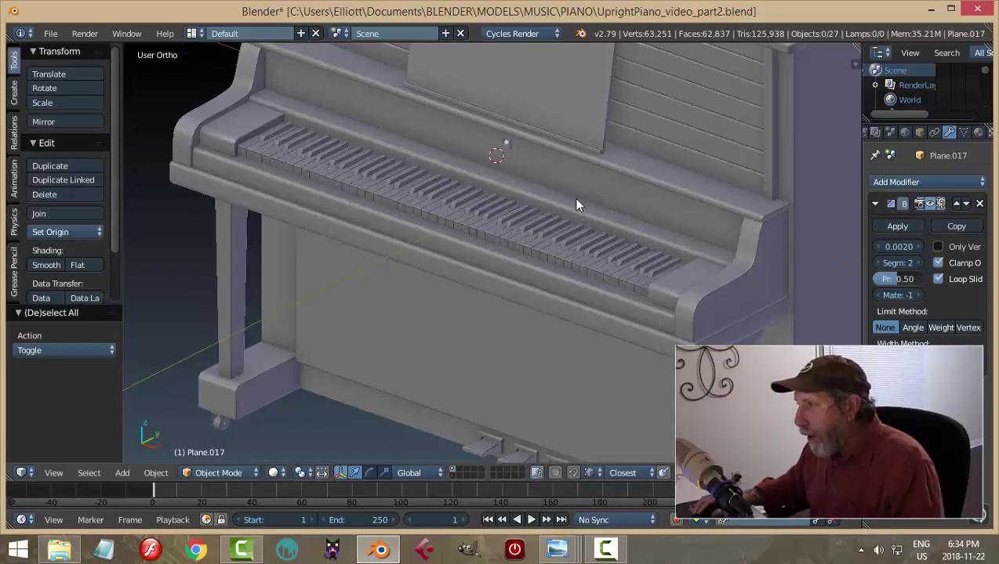
{"action": "scroll", "coordinate": [575, 205], "scroll_direction": "down", "scroll_amount": 4}
{"action": "middle_click_drag", "start_coordinate": [575, 205], "coordinate": [555, 233]}
{"action": "key", "text": "ctrl+s"}
Step: Compare the cabinet body with the side reference drawing in wireframe and return to solid shading
{"action": "right_click", "coordinate": [563, 229]}
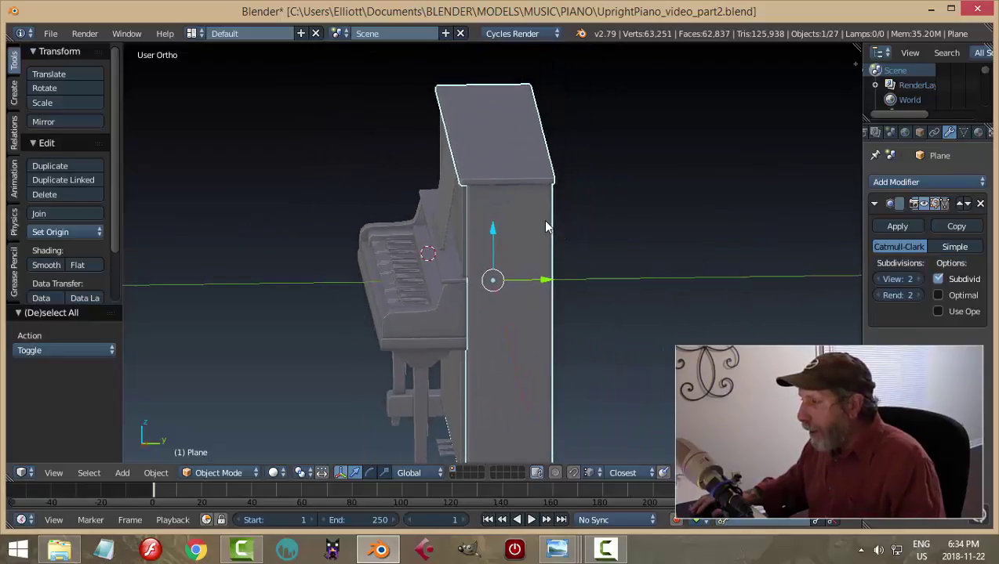
{"action": "key", "text": "KP_3"}
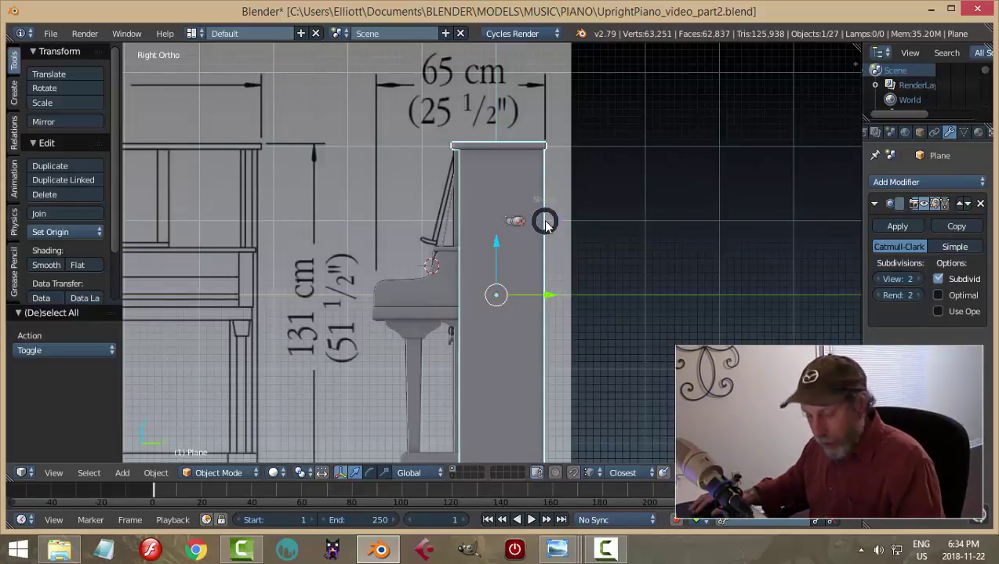
{"action": "key", "text": "z"}
{"action": "left_click", "coordinate": [557, 223]}
{"action": "scroll", "coordinate": [504, 201], "scroll_direction": "up", "scroll_amount": 3}
{"action": "middle_click_drag", "start_coordinate": [535, 146], "coordinate": [502, 246], "text": "shift"}
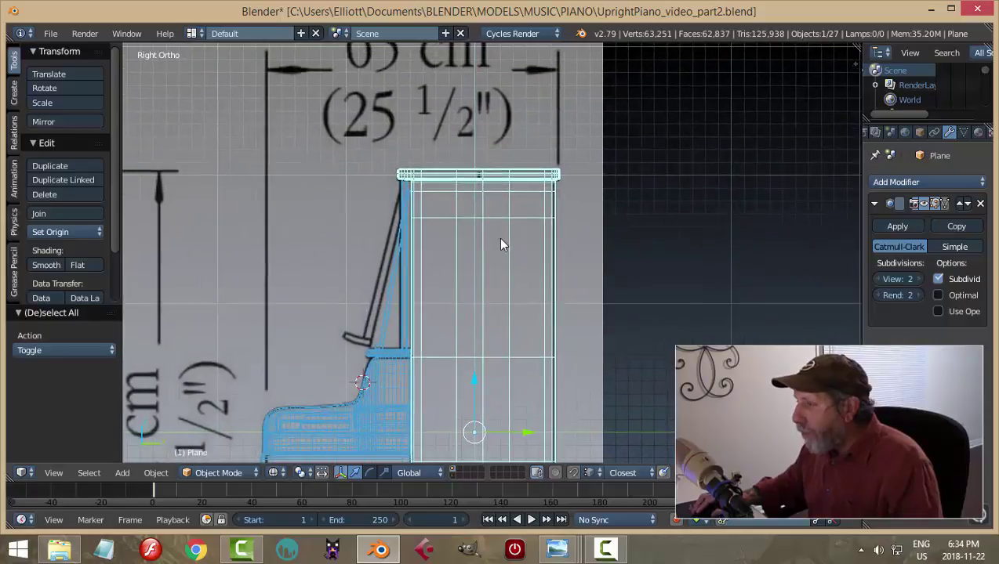
{"action": "scroll", "coordinate": [463, 220], "scroll_direction": "up", "scroll_amount": 5}
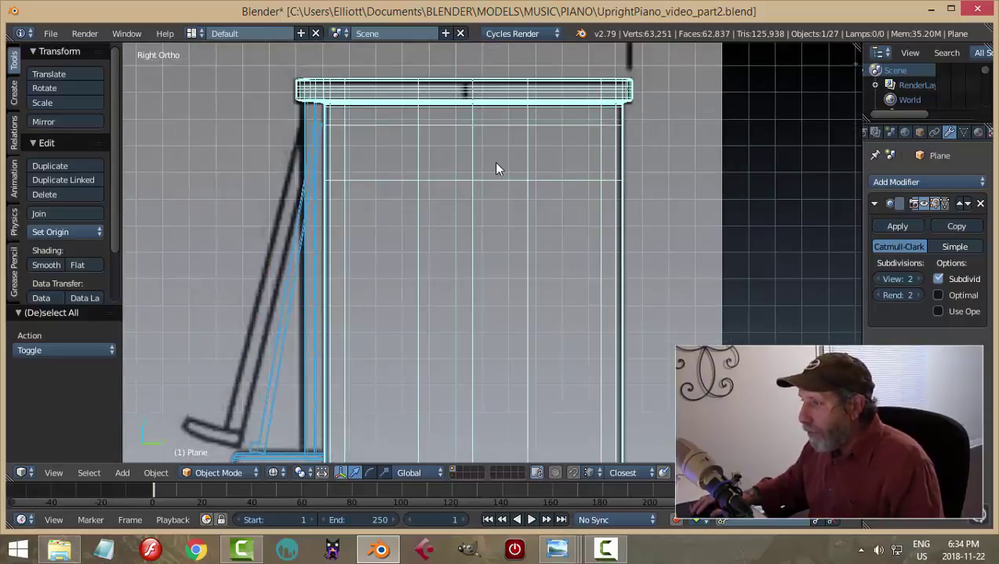
{"action": "key", "text": "z"}
{"action": "left_click", "coordinate": [539, 221]}
{"action": "middle_click_drag", "start_coordinate": [537, 201], "coordinate": [547, 211]}
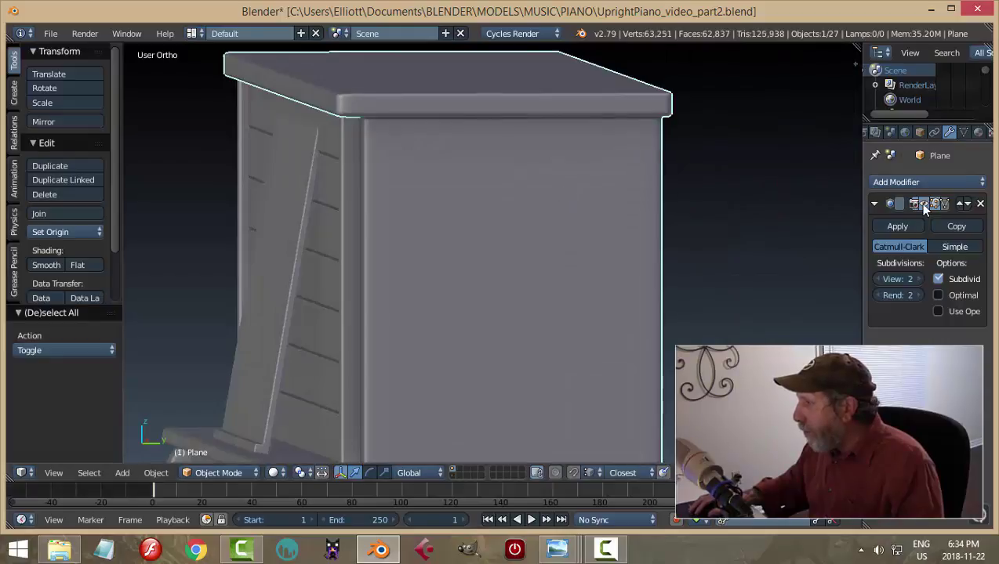
Step: Turn off the cabinet's subdivision preview for editing, enter Edit Mode and use face selection
{"action": "left_click", "coordinate": [923, 204]}
{"action": "key", "text": "Tab"}
{"action": "left_click", "coordinate": [570, 196]}
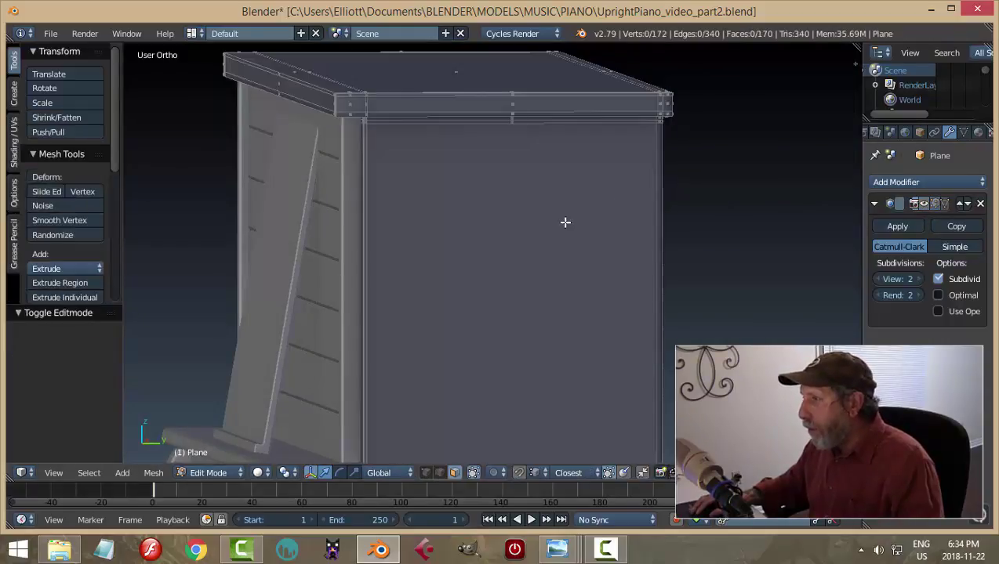
{"action": "middle_click_drag", "start_coordinate": [565, 221], "coordinate": [539, 221]}
{"action": "scroll", "coordinate": [557, 219], "scroll_direction": "up", "scroll_amount": 4}
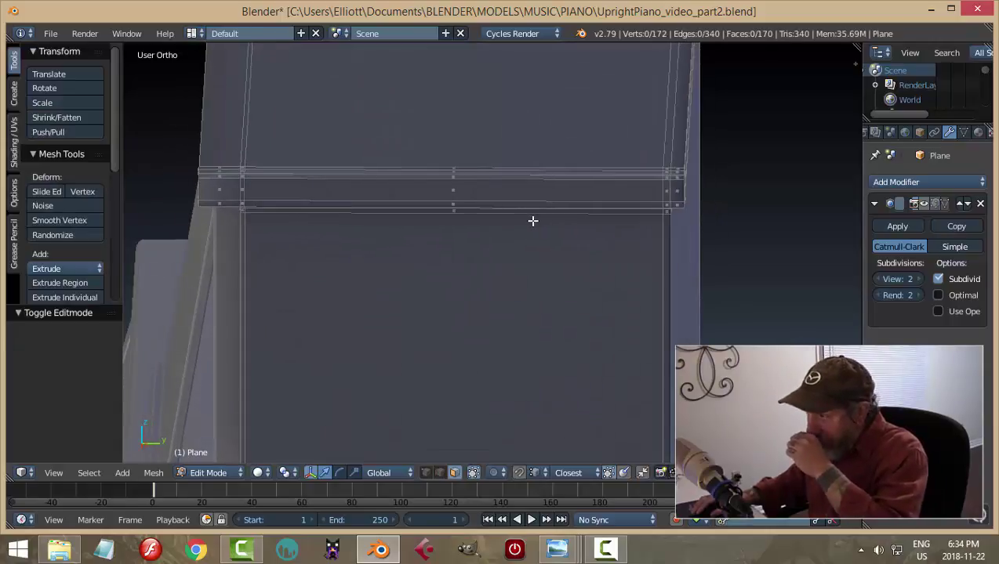
{"action": "middle_click_drag", "start_coordinate": [531, 222], "coordinate": [509, 235]}
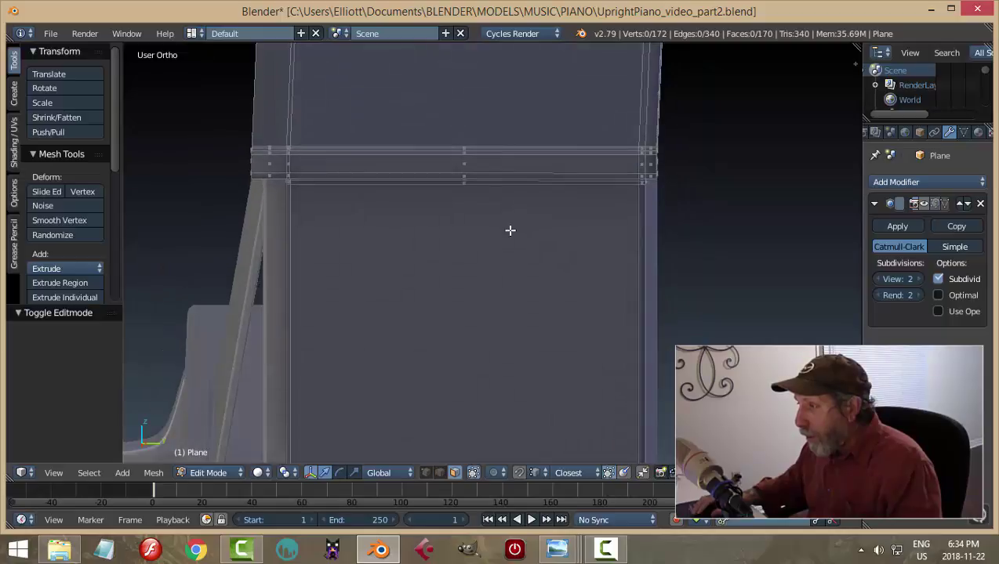
{"action": "scroll", "coordinate": [510, 231], "scroll_direction": "down", "scroll_amount": 4}
{"action": "key", "text": "ctrl+Tab"}
{"action": "left_click", "coordinate": [508, 236]}
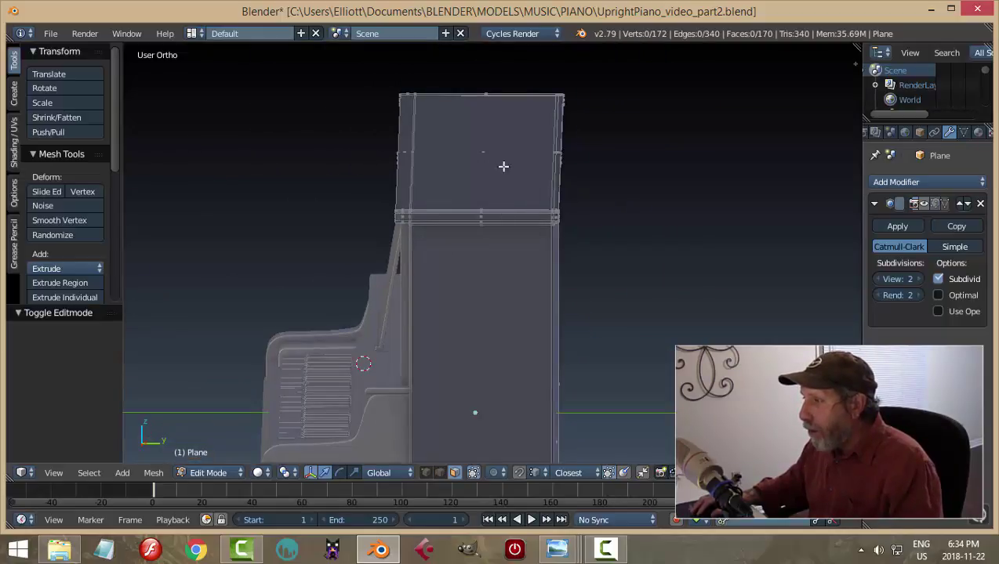
{"action": "right_click", "coordinate": [504, 165]}
{"action": "middle_click_drag", "start_coordinate": [637, 199], "coordinate": [634, 199]}
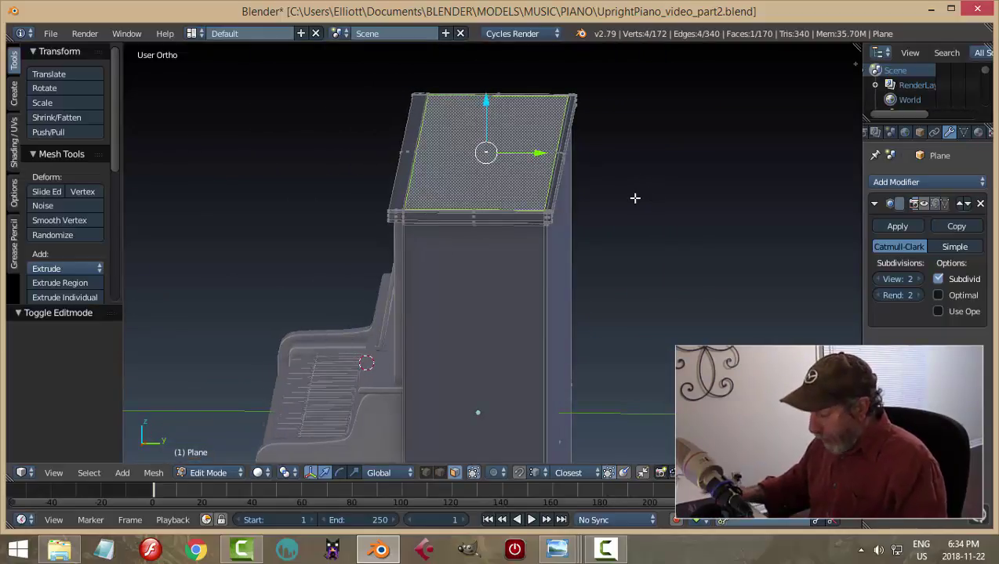
{"action": "key", "text": "ctrl+l"}
{"action": "key", "text": "a"}
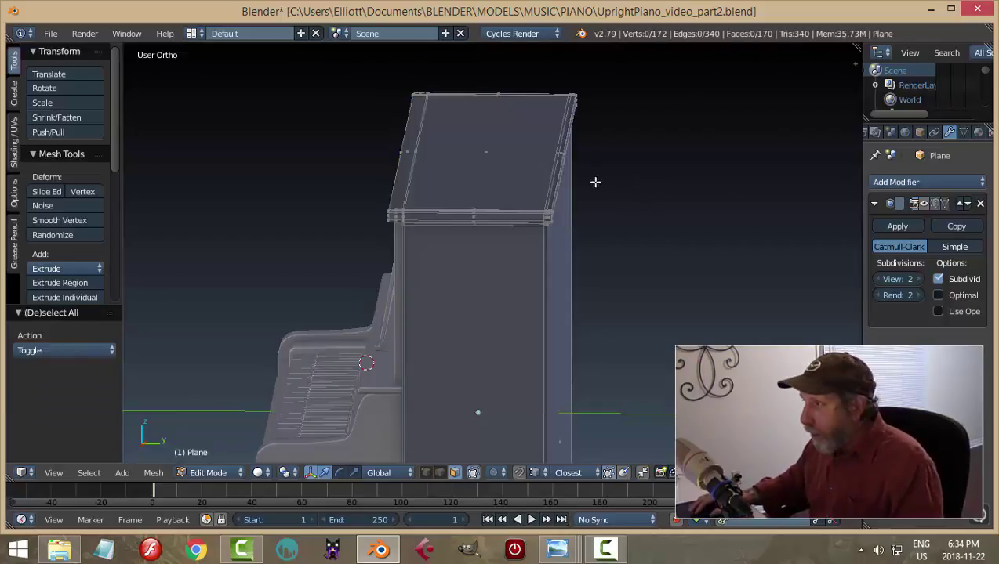
Step: Select the large top face of the lid plus its front, back and right-end border faces, including the corners, from top view
{"action": "right_click", "coordinate": [530, 153]}
{"action": "scroll", "coordinate": [525, 233], "scroll_direction": "up", "scroll_amount": 2}
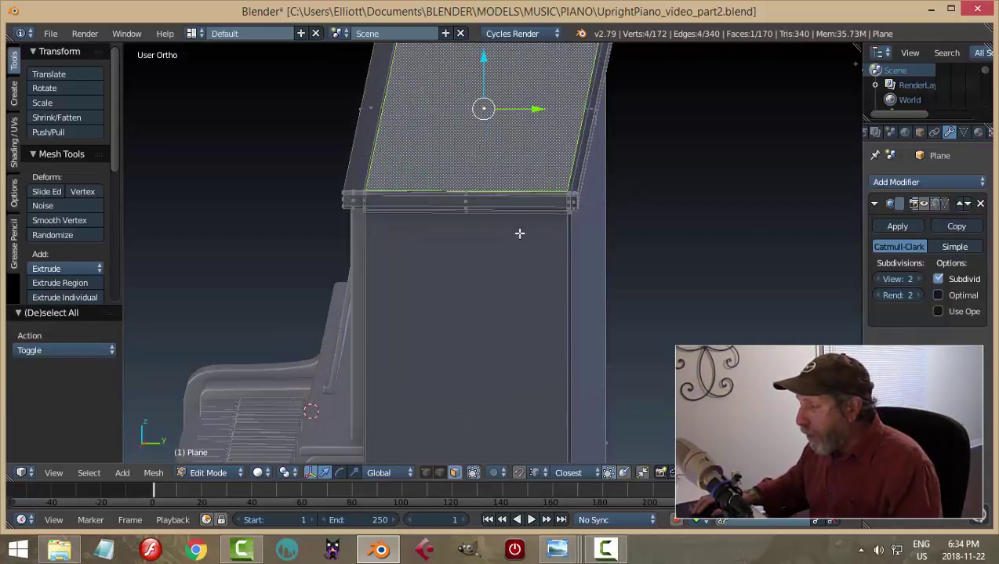
{"action": "key", "text": "KP_7"}
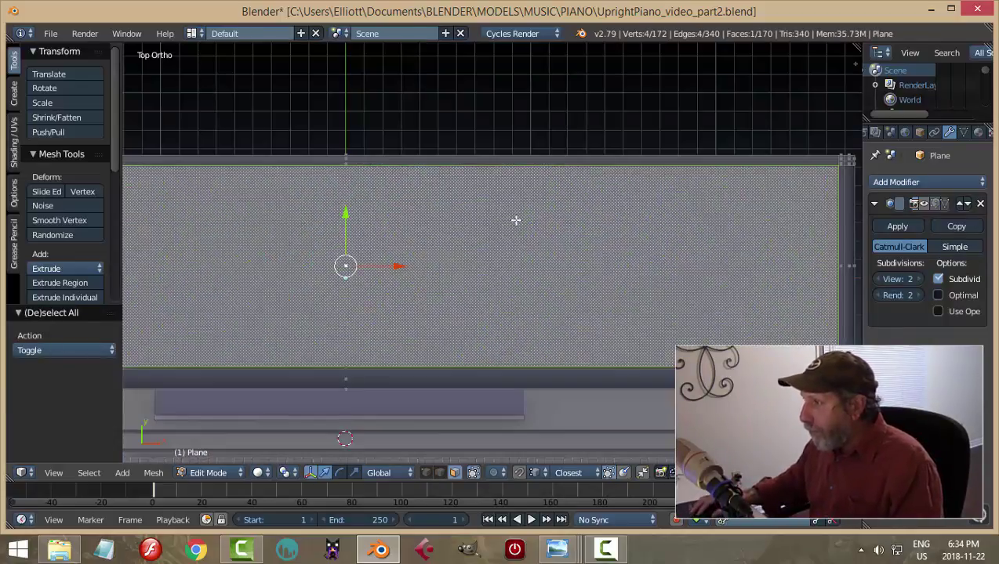
{"action": "right_click", "coordinate": [513, 364], "text": "shift"}
{"action": "right_click", "coordinate": [500, 171], "text": "shift"}
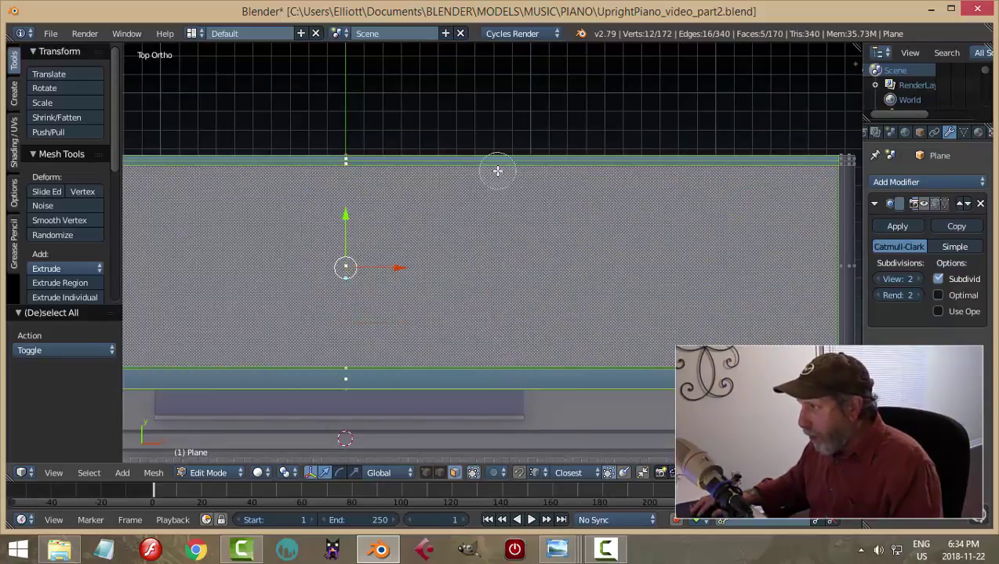
{"action": "right_click", "coordinate": [829, 246], "text": "shift"}
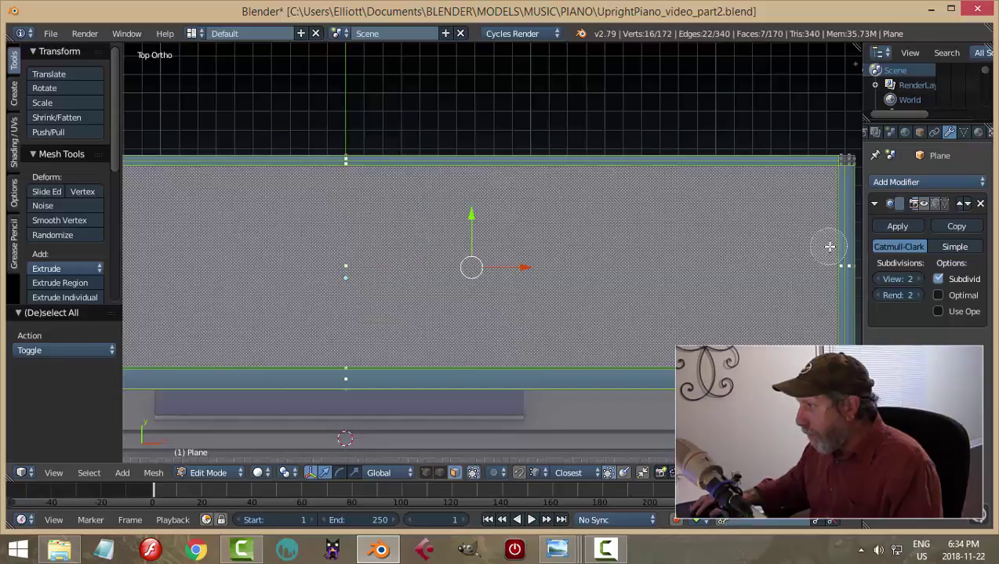
{"action": "right_click", "coordinate": [839, 192], "text": "shift"}
{"action": "right_click", "coordinate": [842, 180], "text": "shift"}
{"action": "right_click", "coordinate": [843, 174], "text": "shift"}
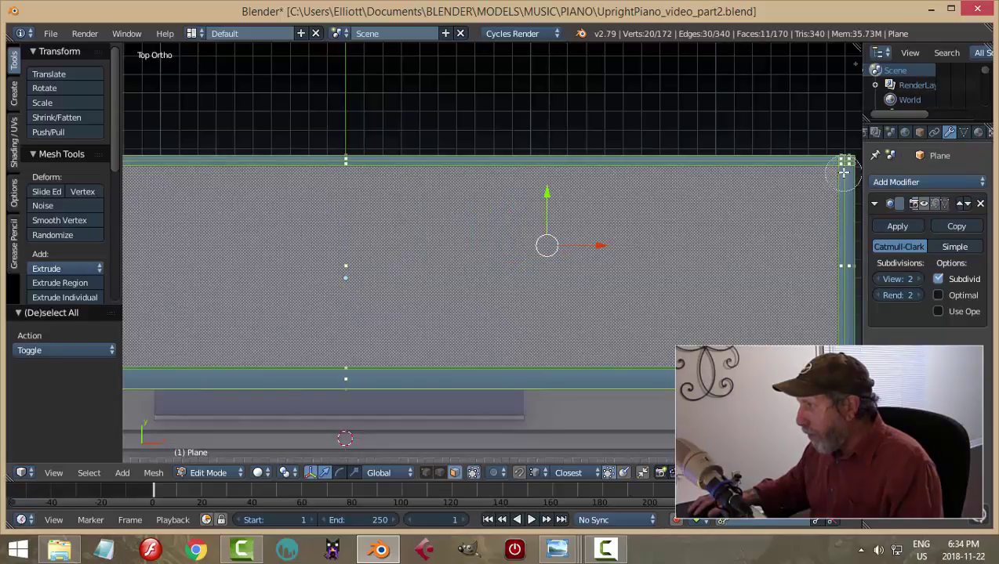
{"action": "right_click", "coordinate": [843, 187], "text": "shift"}
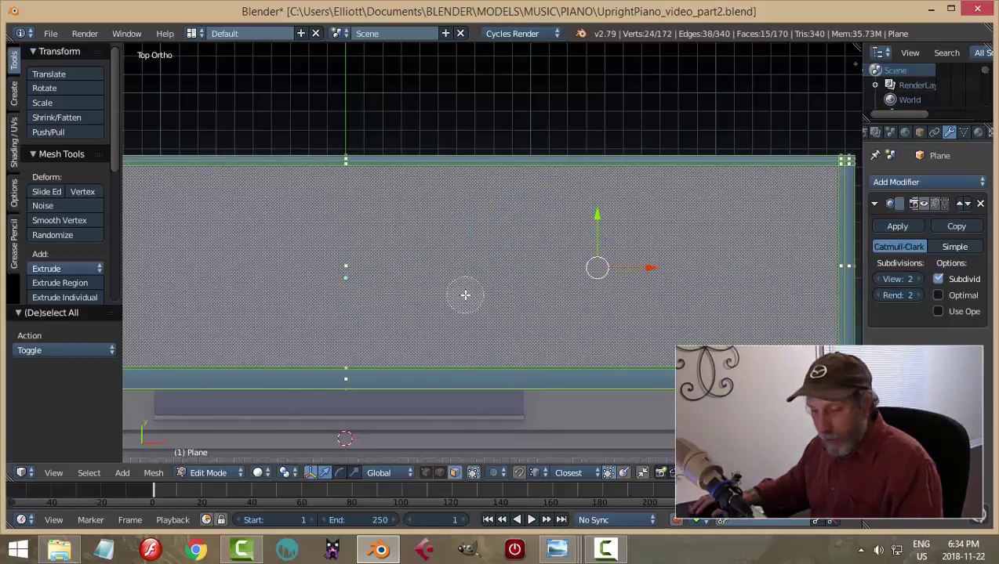
Step: Add the lid's left-end border and corner faces to the selection
{"action": "middle_click_drag", "start_coordinate": [341, 268], "coordinate": [746, 263], "text": "shift"}
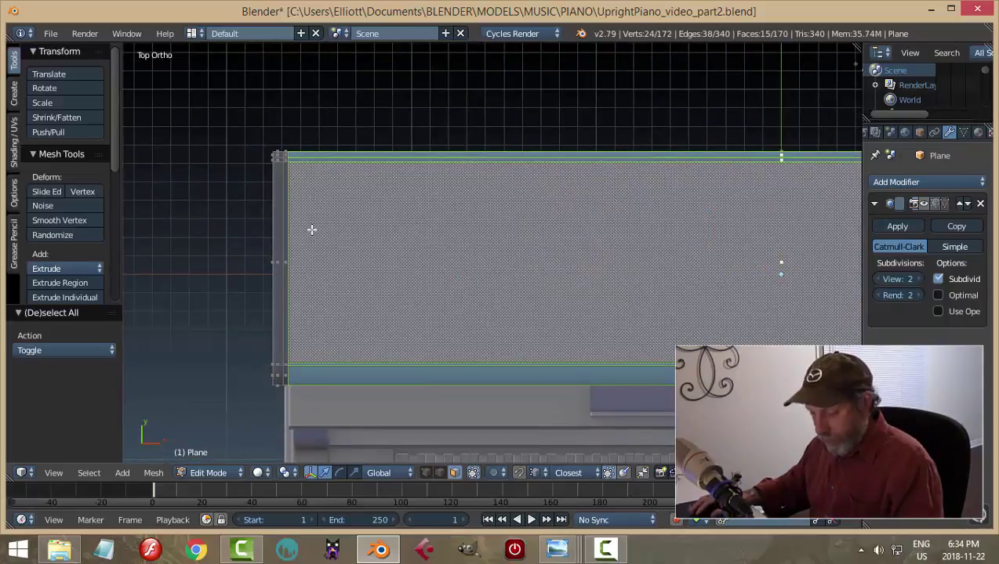
{"action": "mouse_move", "coordinate": [336, 236]}
{"action": "left_mouse_down"}
{"action": "mouse_move", "coordinate": [288, 193]}
{"action": "mouse_move", "coordinate": [280, 161]}
{"action": "mouse_move", "coordinate": [263, 338]}
{"action": "mouse_move", "coordinate": [280, 366]}
{"action": "left_mouse_up"}
{"action": "right_click", "coordinate": [382, 313]}
{"action": "mouse_move", "coordinate": [382, 313]}
{"action": "middle_mouse_down"}
{"action": "mouse_move", "coordinate": [415, 325]}
{"action": "mouse_move", "coordinate": [356, 207]}
{"action": "mouse_move", "coordinate": [235, 185]}
{"action": "middle_mouse_up"}
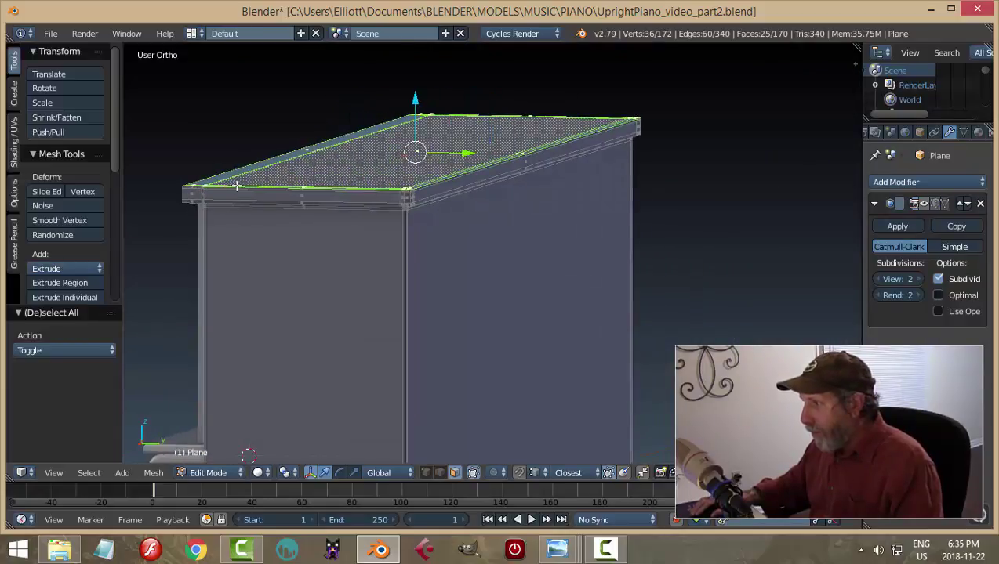
Step: Grow the selection down over the lid's sides and underside, and shrink it by one step at the cabinet joint
{"action": "key", "text": "ctrl+KP_Add"}
{"action": "key", "text": "ctrl+KP_Add"}
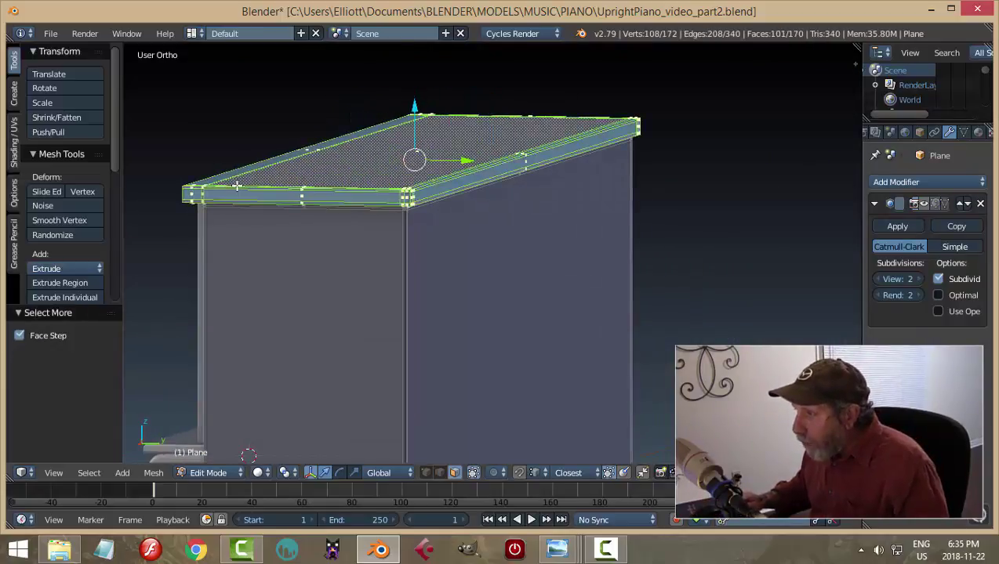
{"action": "key", "text": "ctrl+KP_Add"}
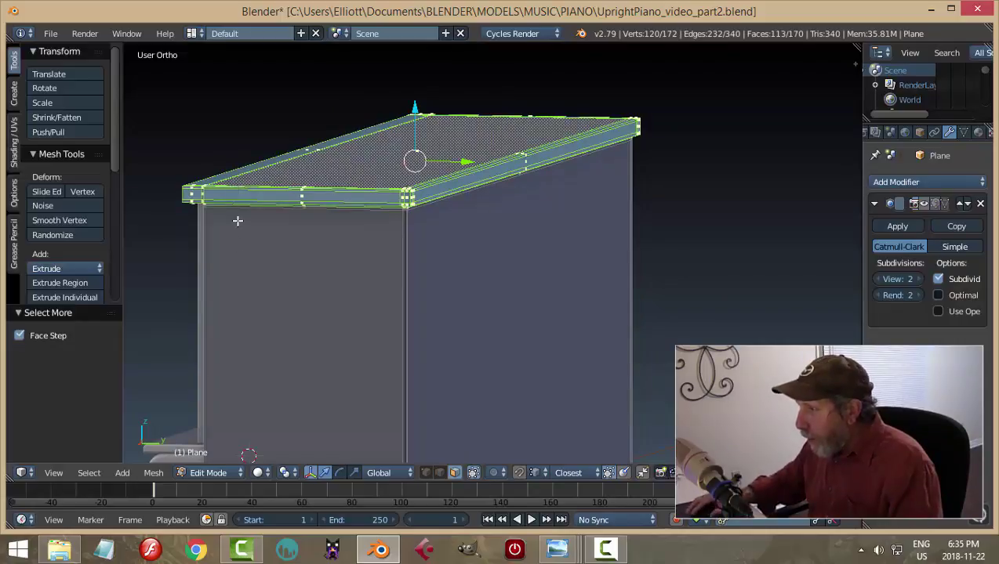
{"action": "scroll", "coordinate": [370, 269], "scroll_direction": "up", "scroll_amount": 6}
{"action": "mouse_move", "coordinate": [393, 230]}
{"action": "middle_mouse_down"}
{"action": "mouse_move", "coordinate": [465, 140]}
{"action": "mouse_move", "coordinate": [468, 256]}
{"action": "mouse_move", "coordinate": [513, 240]}
{"action": "mouse_move", "coordinate": [463, 259]}
{"action": "mouse_move", "coordinate": [430, 203]}
{"action": "mouse_move", "coordinate": [403, 227]}
{"action": "mouse_move", "coordinate": [402, 244]}
{"action": "mouse_move", "coordinate": [399, 224]}
{"action": "mouse_move", "coordinate": [404, 235]}
{"action": "middle_mouse_up"}
{"action": "key", "text": "ctrl+KP_Subtract"}
Step: Separate the selected lid faces into their own object and hide the lid in Object Mode
{"action": "key", "text": "p"}
{"action": "left_click", "coordinate": [405, 235]}
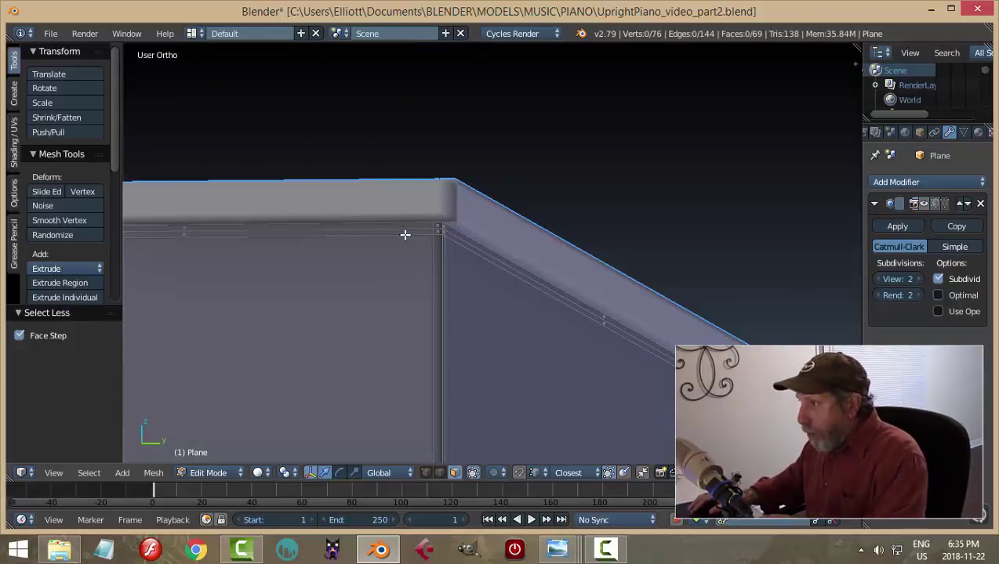
{"action": "key", "text": "Tab"}
{"action": "left_click", "coordinate": [301, 239]}
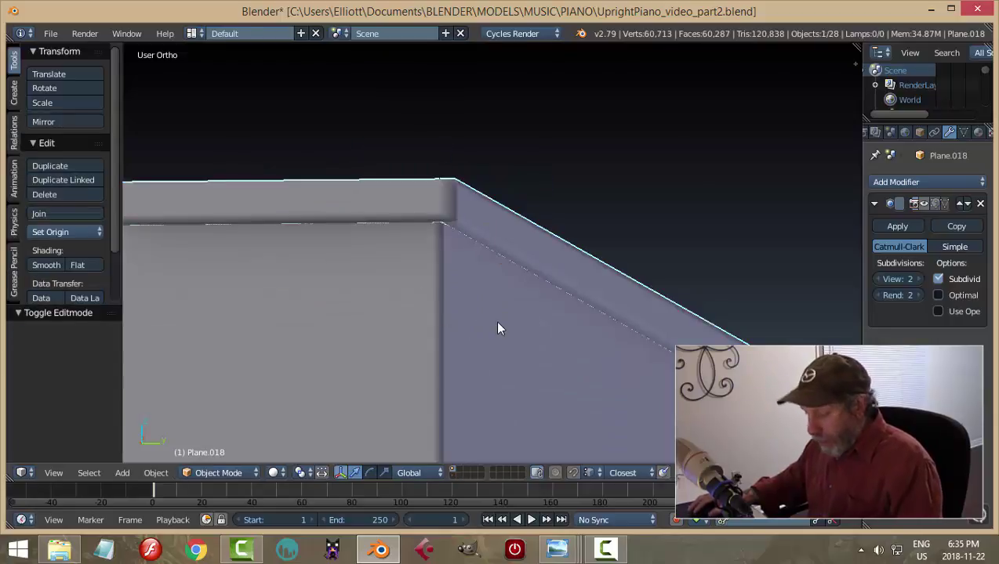
{"action": "key", "text": "h"}
{"action": "middle_click_drag", "start_coordinate": [461, 296], "coordinate": [497, 343]}
{"action": "scroll", "coordinate": [497, 343], "scroll_direction": "up", "scroll_amount": 6}
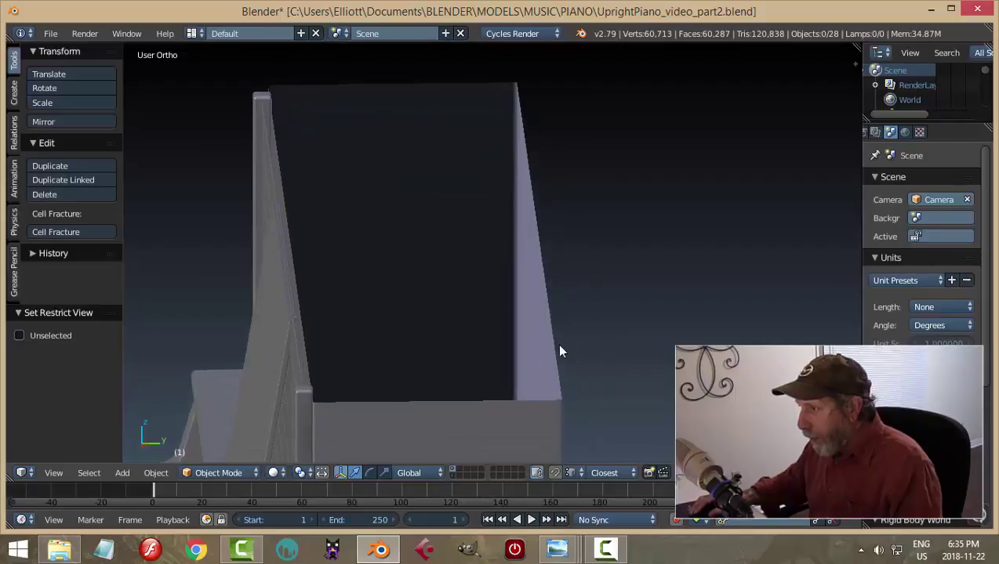
Step: Edit the cabinet body in edge selection and select the lowest edge loop just below its open top rim
{"action": "right_click", "coordinate": [470, 298]}
{"action": "key", "text": "Tab"}
{"action": "left_click", "coordinate": [475, 297]}
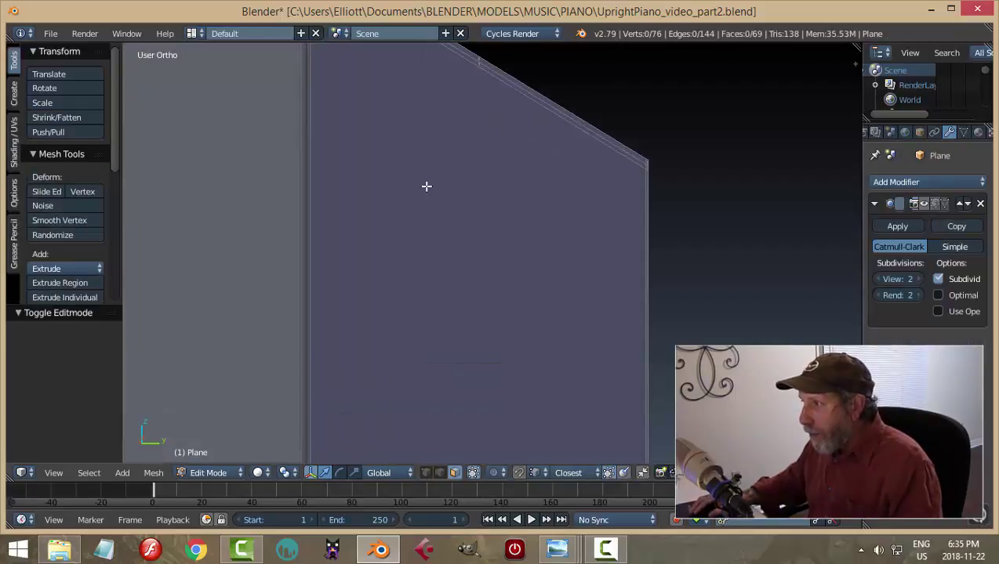
{"action": "middle_click_drag", "start_coordinate": [426, 185], "coordinate": [522, 254]}
{"action": "key", "text": "ctrl+Tab"}
{"action": "left_click", "coordinate": [497, 242]}
{"action": "right_click", "coordinate": [380, 307], "text": "alt"}
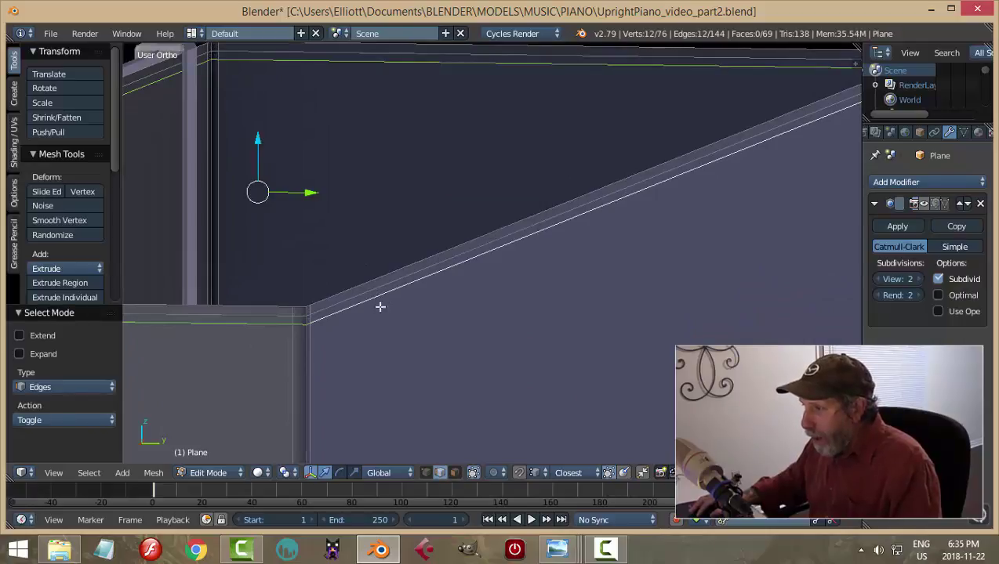
Step: Dissolve the horizontal support loops along the piano case's top rim and the vertical loop beside its nearest corner
{"action": "right_click", "coordinate": [343, 305], "text": "alt+shift"}
{"action": "key", "text": "x"}
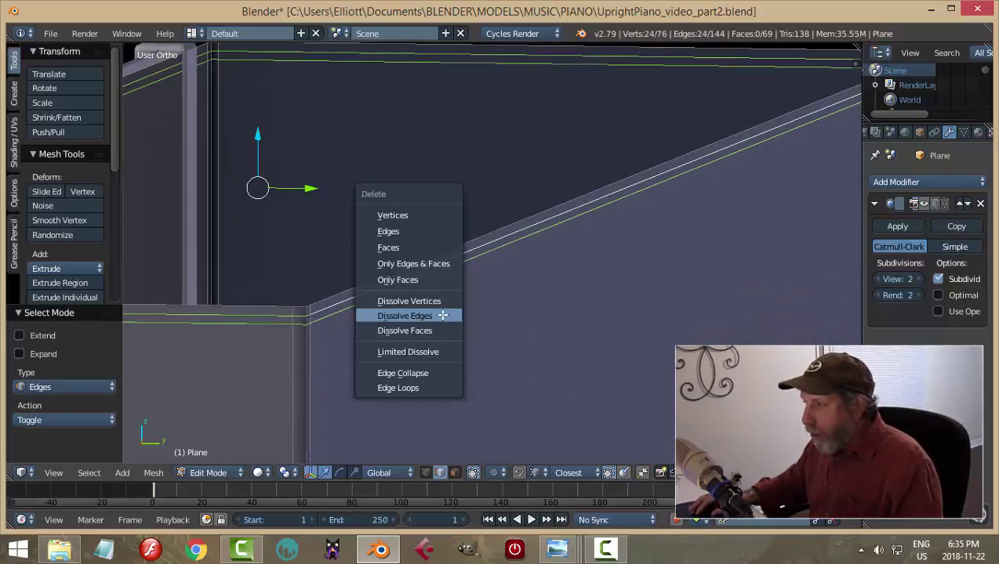
{"action": "left_click", "coordinate": [443, 317]}
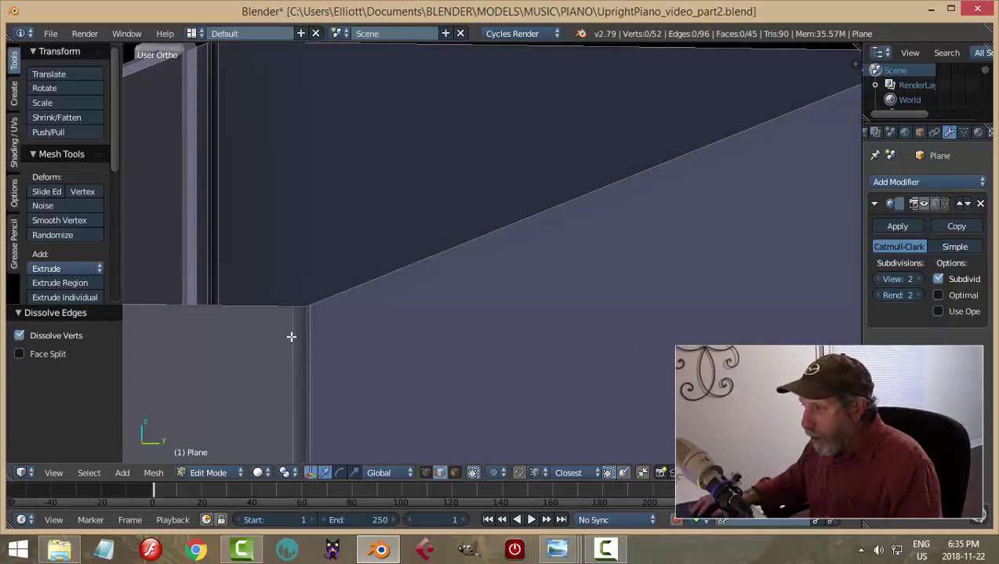
{"action": "right_click", "coordinate": [291, 336], "text": "alt"}
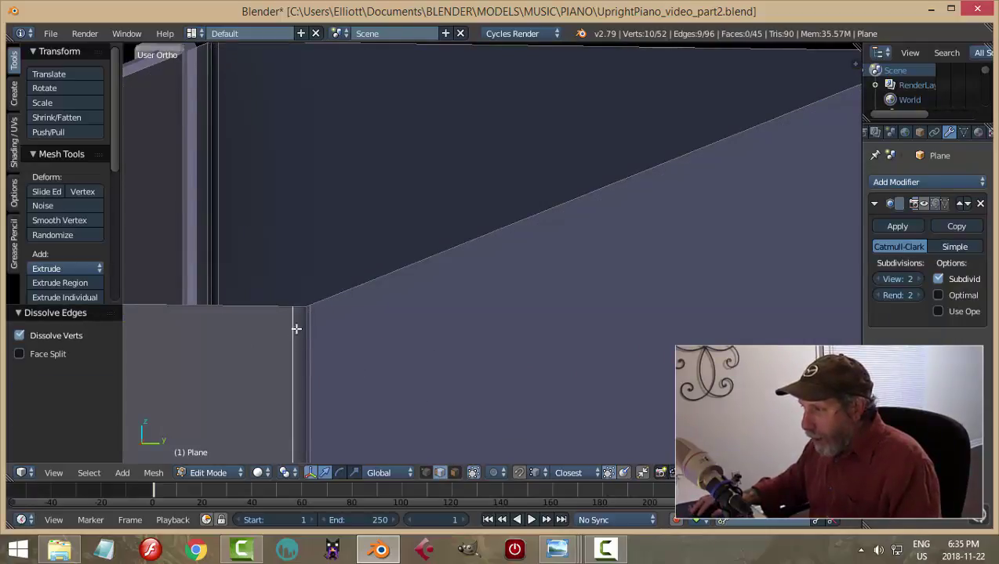
{"action": "key", "text": "x"}
{"action": "left_click", "coordinate": [402, 326]}
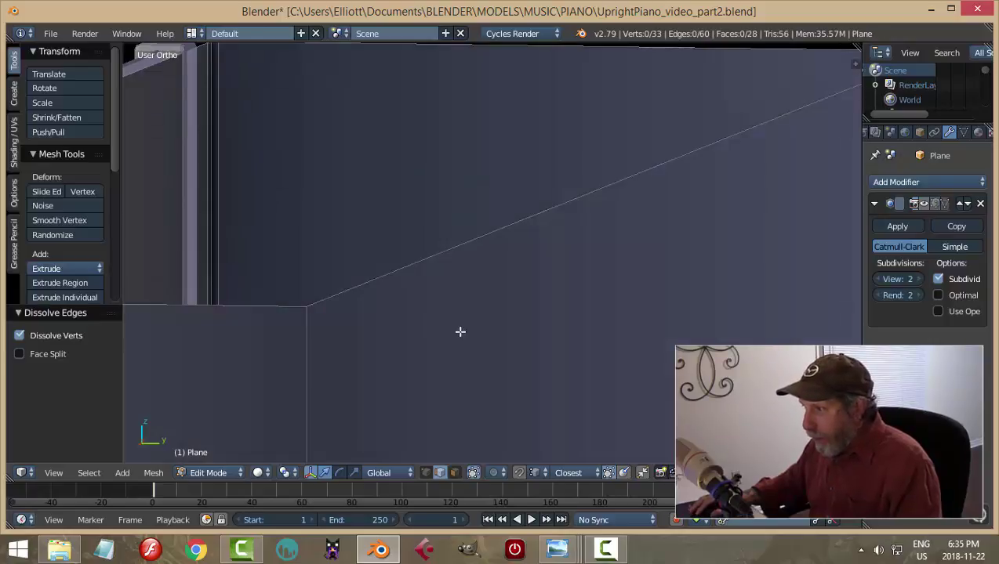
Step: Dissolve the remaining vertical support edge loops next to the case's other corners
{"action": "middle_click_drag", "start_coordinate": [461, 333], "coordinate": [379, 337]}
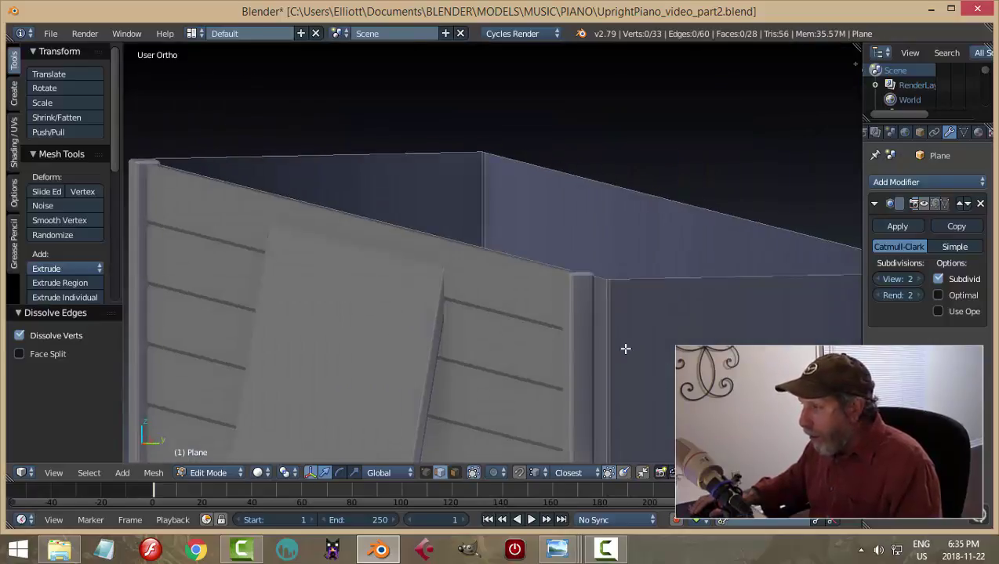
{"action": "scroll", "coordinate": [625, 348], "scroll_direction": "up", "scroll_amount": 3}
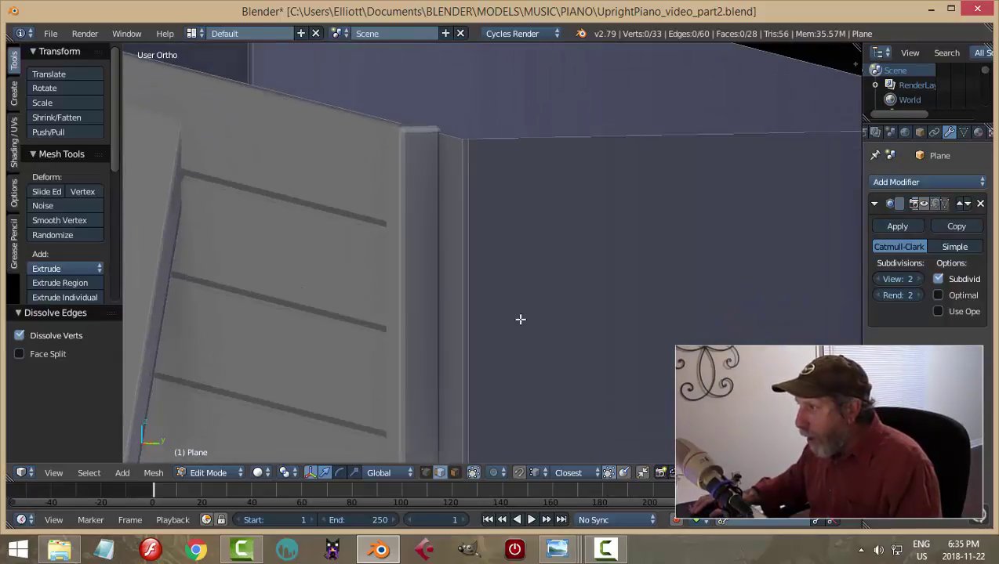
{"action": "right_click", "coordinate": [477, 194], "text": "alt"}
{"action": "key", "text": "x"}
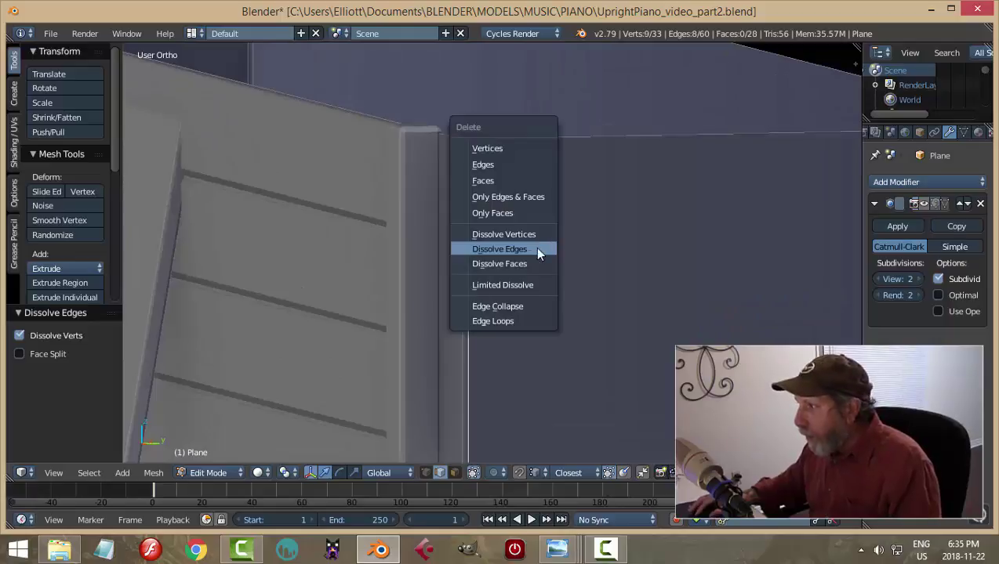
{"action": "left_click", "coordinate": [540, 251]}
{"action": "mouse_move", "coordinate": [539, 250]}
{"action": "middle_mouse_down"}
{"action": "mouse_move", "coordinate": [379, 278]}
{"action": "mouse_move", "coordinate": [511, 256]}
{"action": "mouse_move", "coordinate": [590, 275]}
{"action": "mouse_move", "coordinate": [537, 259]}
{"action": "mouse_move", "coordinate": [536, 235]}
{"action": "middle_mouse_up"}
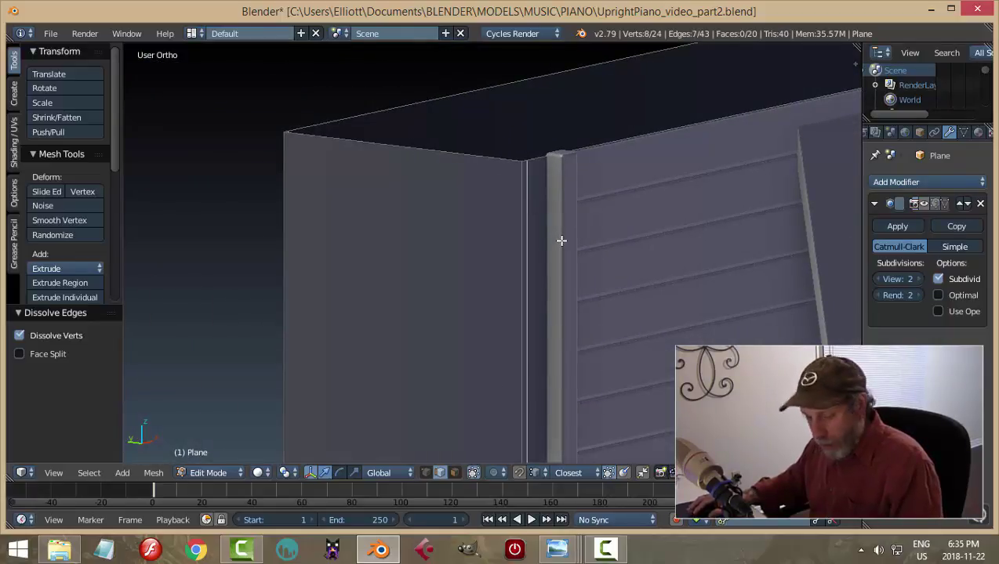
{"action": "key", "text": "x"}
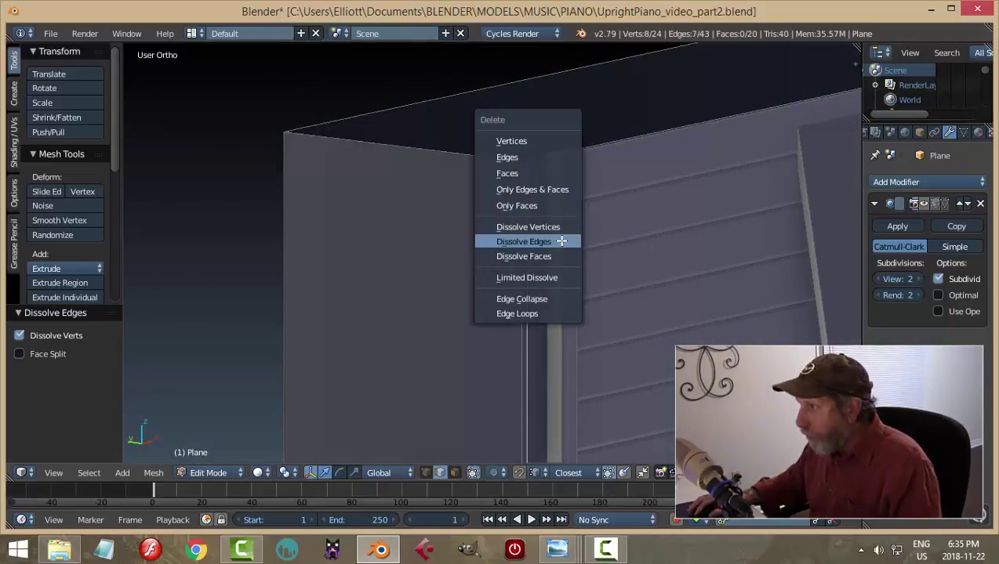
{"action": "left_click", "coordinate": [559, 239]}
Step: Remove doubles across the entire case mesh and clear the selection
{"action": "scroll", "coordinate": [477, 268], "scroll_direction": "up", "scroll_amount": 6}
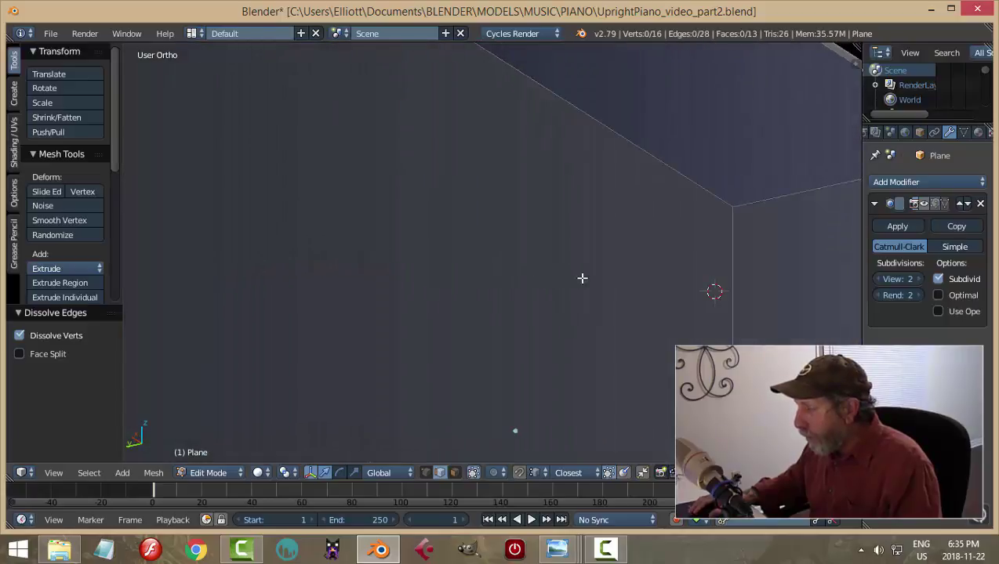
{"action": "key", "text": "a"}
{"action": "scroll", "coordinate": [576, 280], "scroll_direction": "down", "scroll_amount": 2}
{"action": "key", "text": "w"}
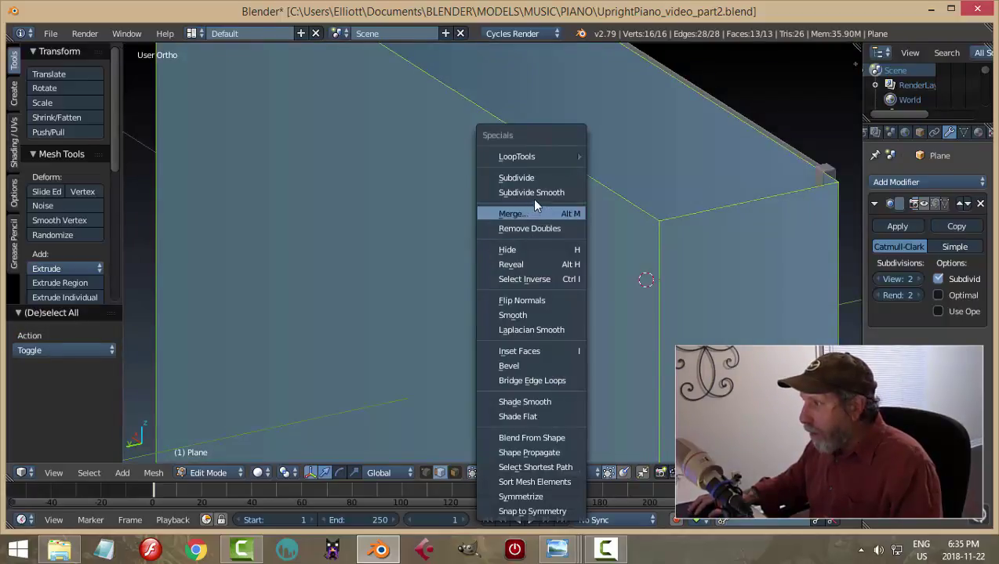
{"action": "left_click", "coordinate": [528, 228]}
{"action": "scroll", "coordinate": [583, 277], "scroll_direction": "down", "scroll_amount": 2}
{"action": "scroll", "coordinate": [584, 283], "scroll_direction": "down", "scroll_amount": 2}
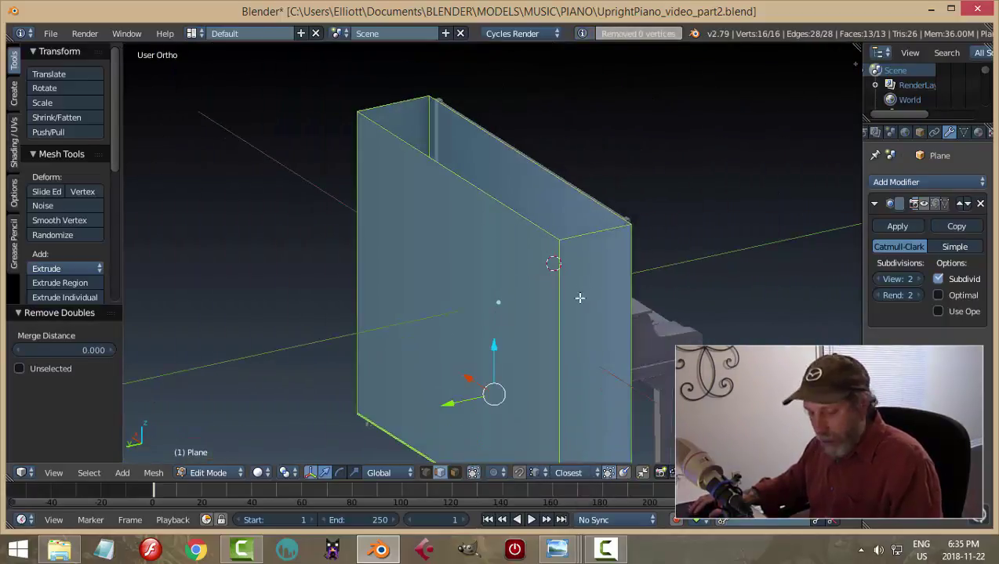
{"action": "key", "text": "a"}
Step: In vertex select mode, select the open rim around the top of the case and fill it with a face
{"action": "middle_click_drag", "start_coordinate": [579, 297], "coordinate": [477, 259]}
{"action": "scroll", "coordinate": [529, 127], "scroll_direction": "up", "scroll_amount": 3}
{"action": "middle_click_drag", "start_coordinate": [528, 127], "coordinate": [500, 245]}
{"action": "key", "text": "ctrl+Tab"}
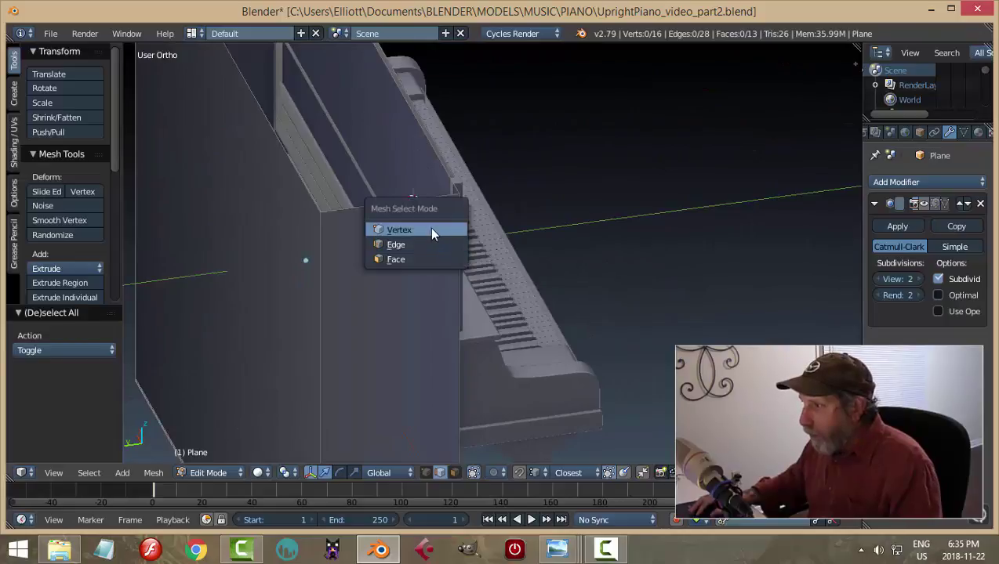
{"action": "left_click", "coordinate": [429, 228]}
{"action": "scroll", "coordinate": [383, 236], "scroll_direction": "up", "scroll_amount": 4}
{"action": "middle_click_drag", "start_coordinate": [370, 240], "coordinate": [534, 237]}
{"action": "right_click", "coordinate": [458, 181], "text": "alt"}
{"action": "key", "text": "f"}
{"action": "scroll", "coordinate": [573, 238], "scroll_direction": "down", "scroll_amount": 5}
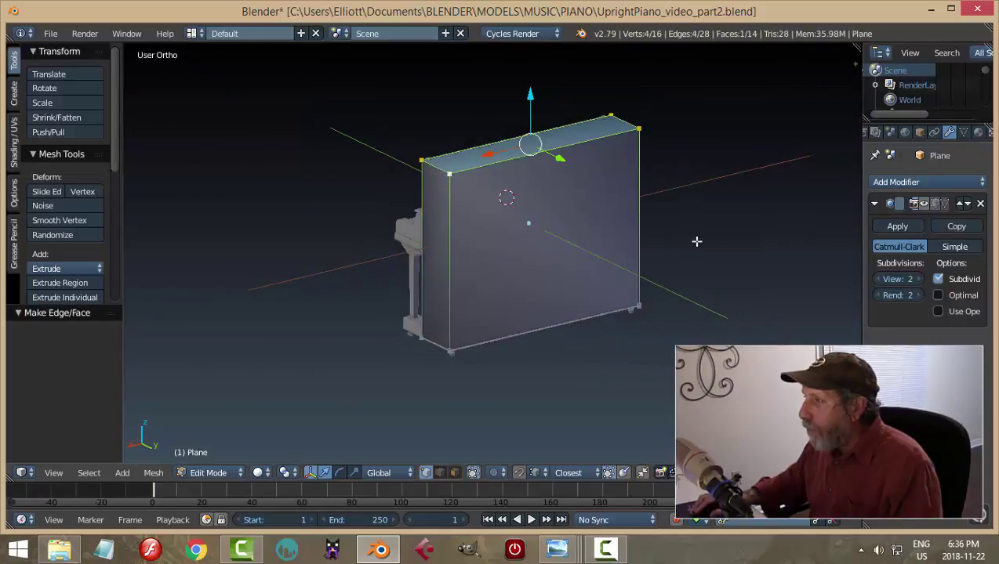
{"action": "middle_click_drag", "start_coordinate": [695, 238], "coordinate": [570, 250]}
{"action": "key", "text": "a"}
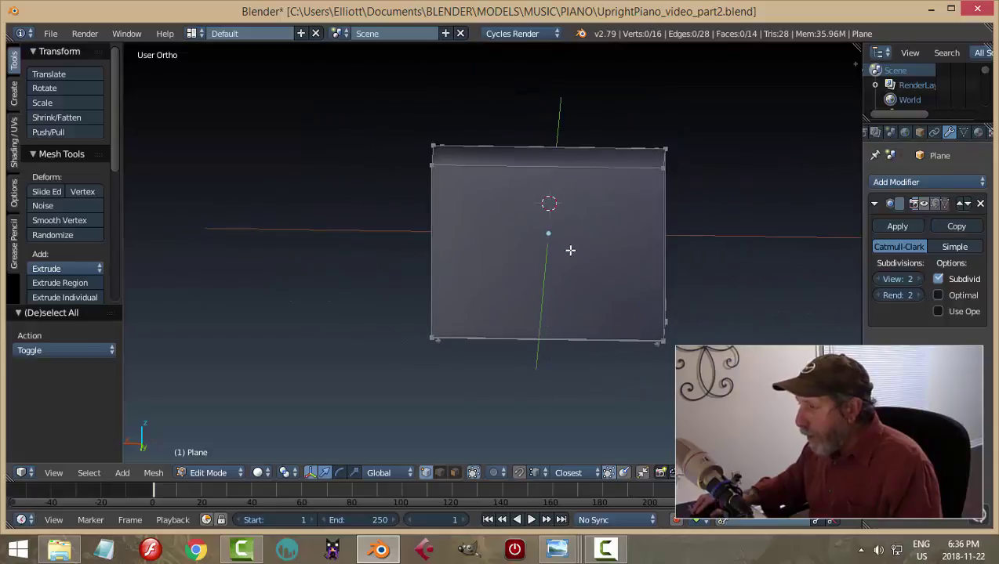
Step: Add two loop cuts across the case's width and scale them by 2.936 along X toward the sides
{"action": "key", "text": "ctrl+r"}
{"action": "scroll", "coordinate": [551, 185], "scroll_direction": "up", "scroll_amount": 1}
{"action": "left_click", "coordinate": [552, 185]}
{"action": "right_click", "coordinate": [552, 185]}
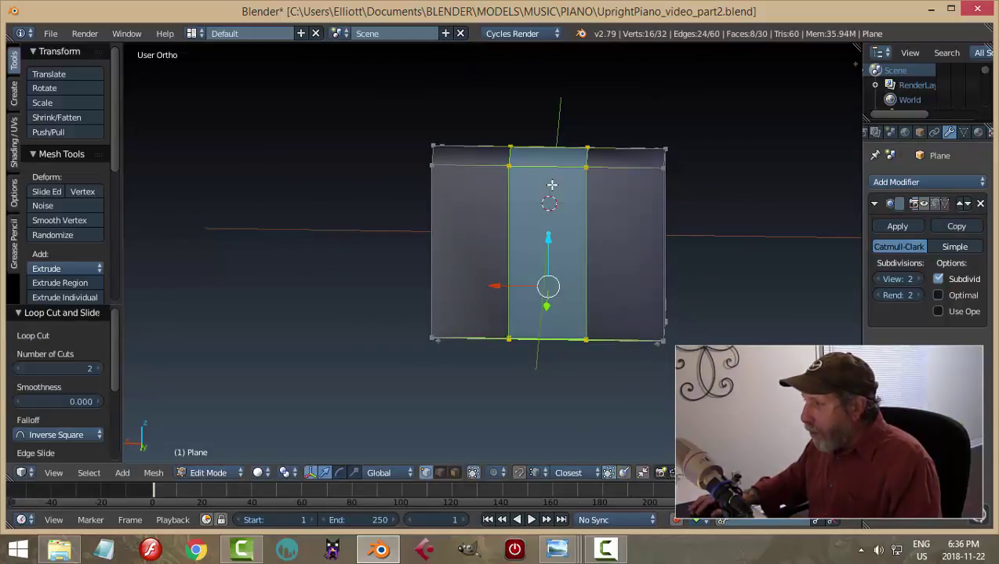
{"action": "key", "text": "s"}
{"action": "key", "text": "x"}
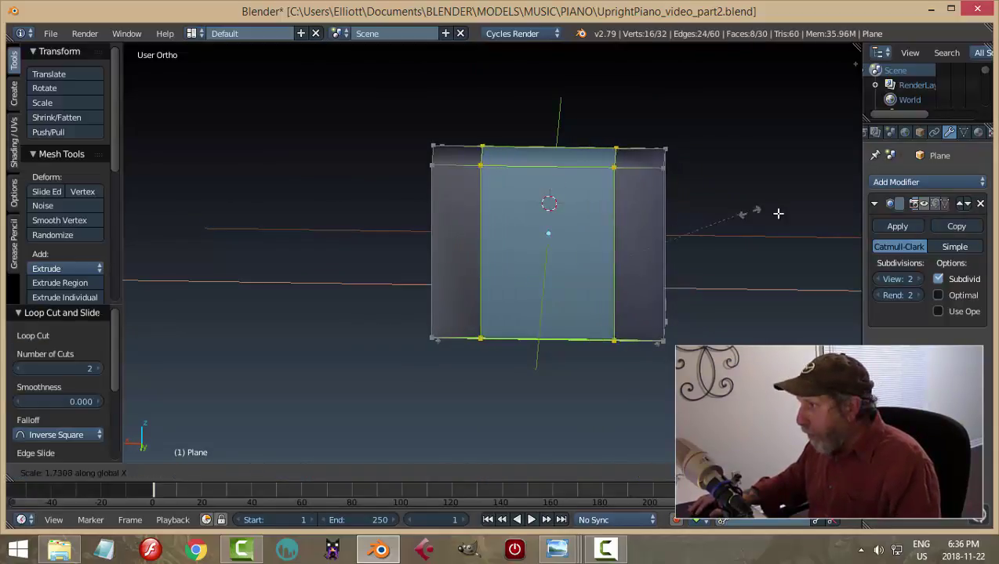
{"action": "left_click", "coordinate": [160, 213]}
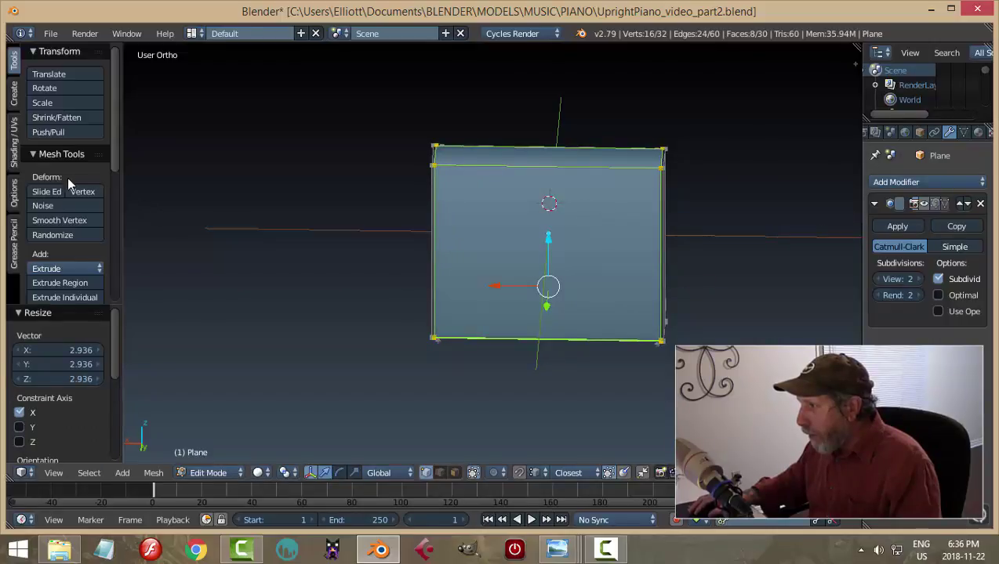
Step: Add two loop cuts through the case's depth and scale them apart along Y toward its front and back edges
{"action": "middle_click_drag", "start_coordinate": [491, 220], "coordinate": [337, 226]}
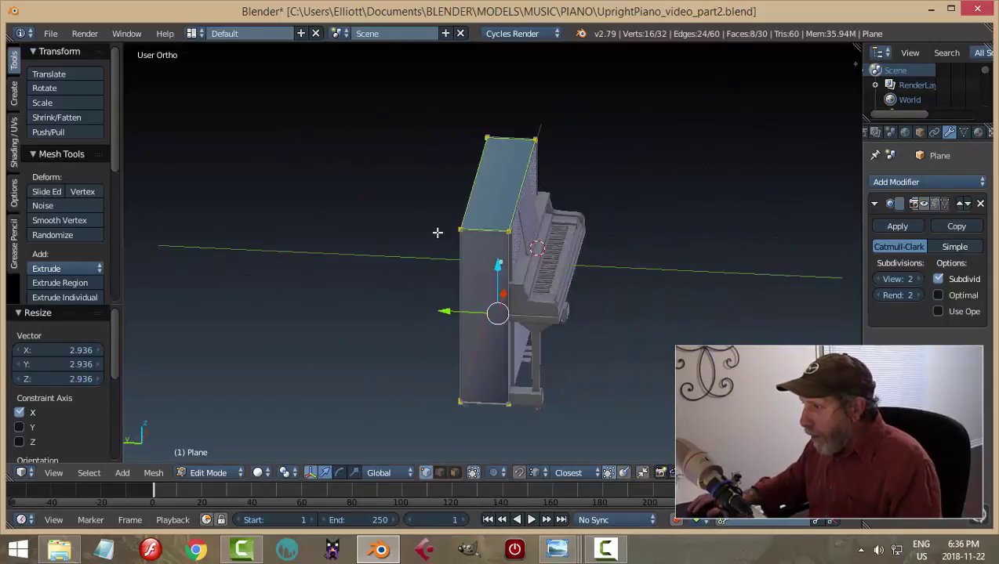
{"action": "key", "text": "ctrl+r"}
{"action": "scroll", "coordinate": [481, 232], "scroll_direction": "up", "scroll_amount": 1}
{"action": "left_click", "coordinate": [481, 232]}
{"action": "right_click", "coordinate": [481, 232]}
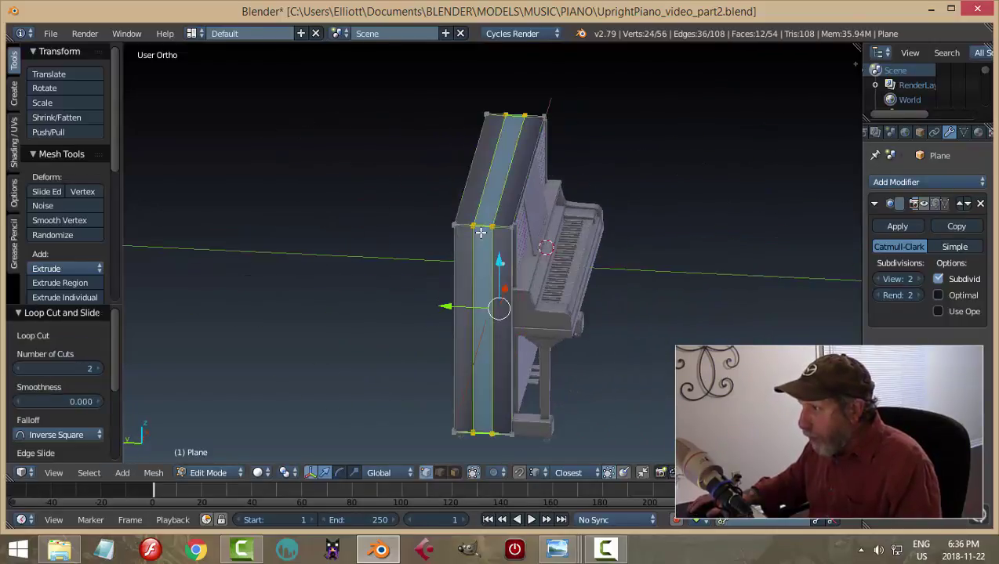
{"action": "key", "text": "s"}
{"action": "key", "text": "y"}
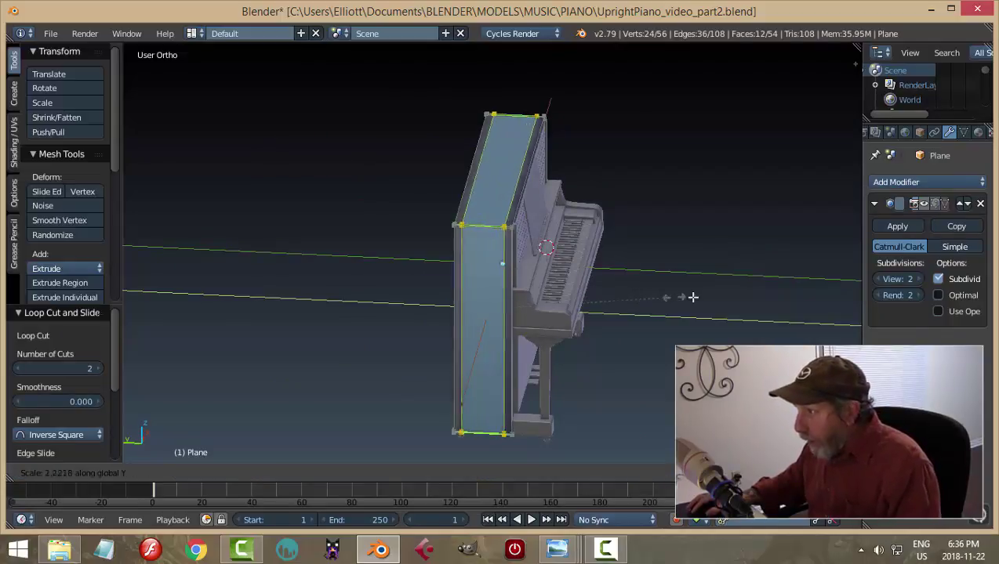
{"action": "left_click", "coordinate": [693, 293]}
{"action": "key", "text": "a"}
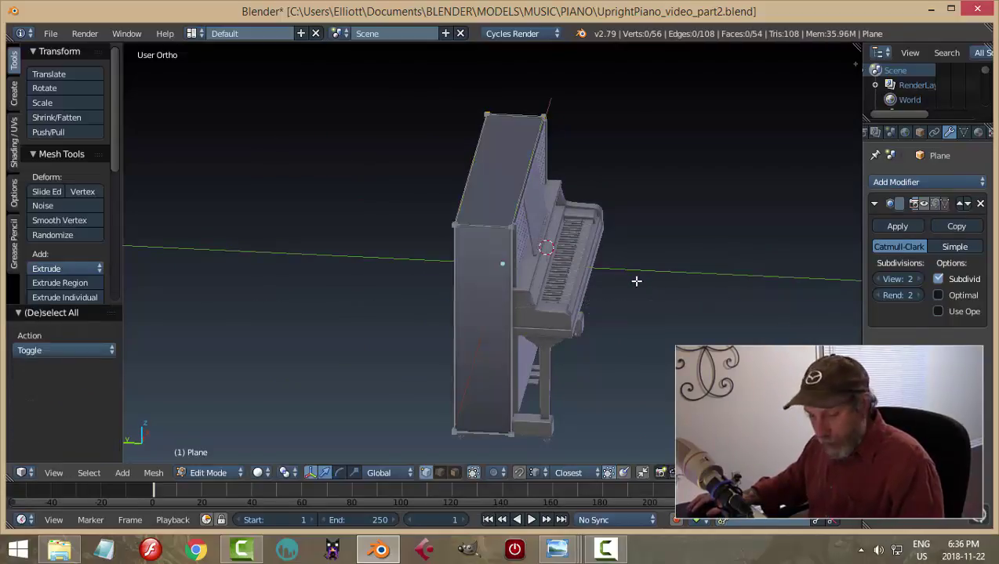
Step: Return to Object Mode and turn on the viewport display of the case's subdivision modifier
{"action": "middle_click_drag", "start_coordinate": [636, 281], "coordinate": [312, 267]}
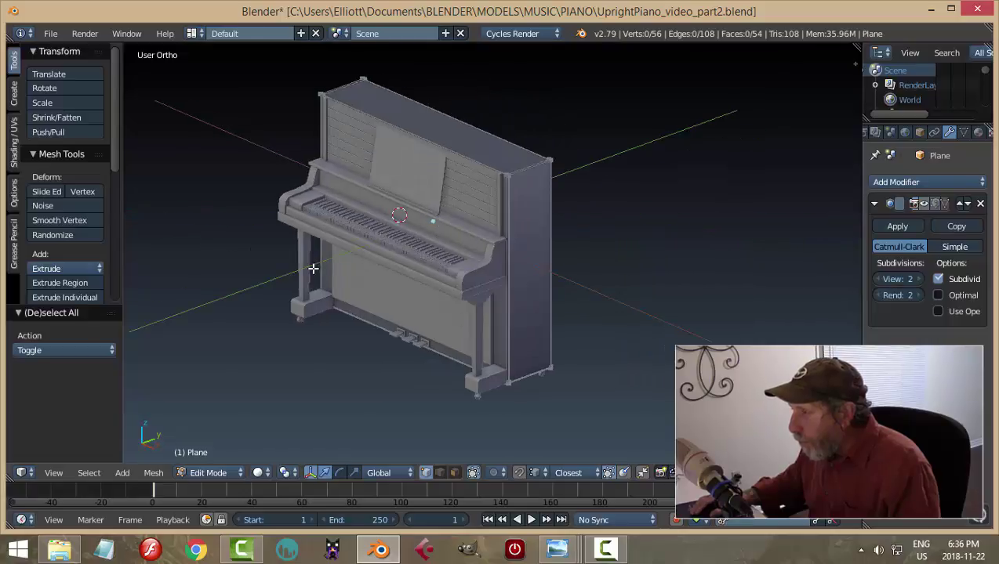
{"action": "key", "text": "Tab"}
{"action": "left_click", "coordinate": [196, 269]}
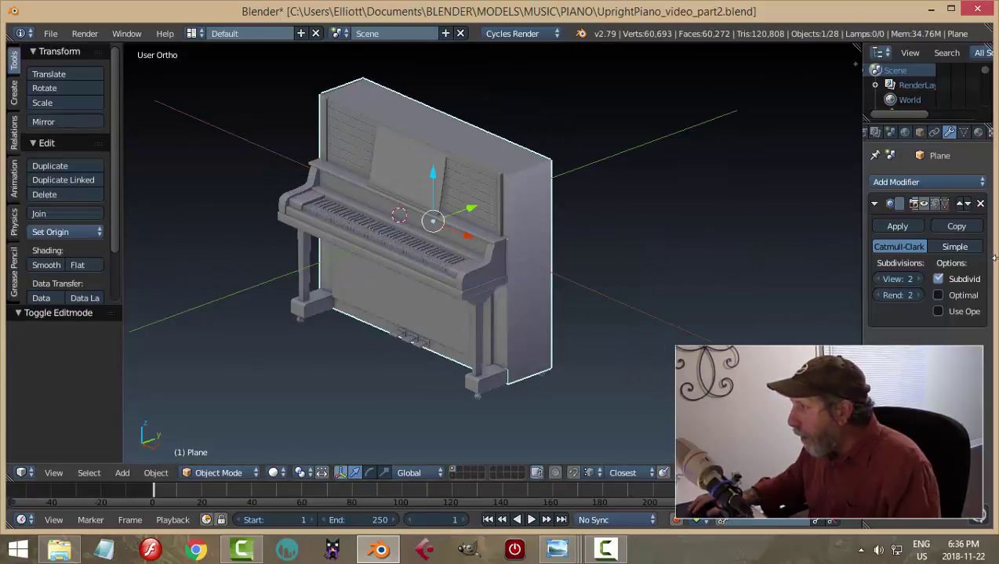
{"action": "left_click", "coordinate": [925, 204]}
{"action": "middle_click_drag", "start_coordinate": [566, 205], "coordinate": [564, 207]}
Step: In Edit Mode, add one horizontal edge loop near the top of the case and one near its bottom
{"action": "key", "text": "Tab"}
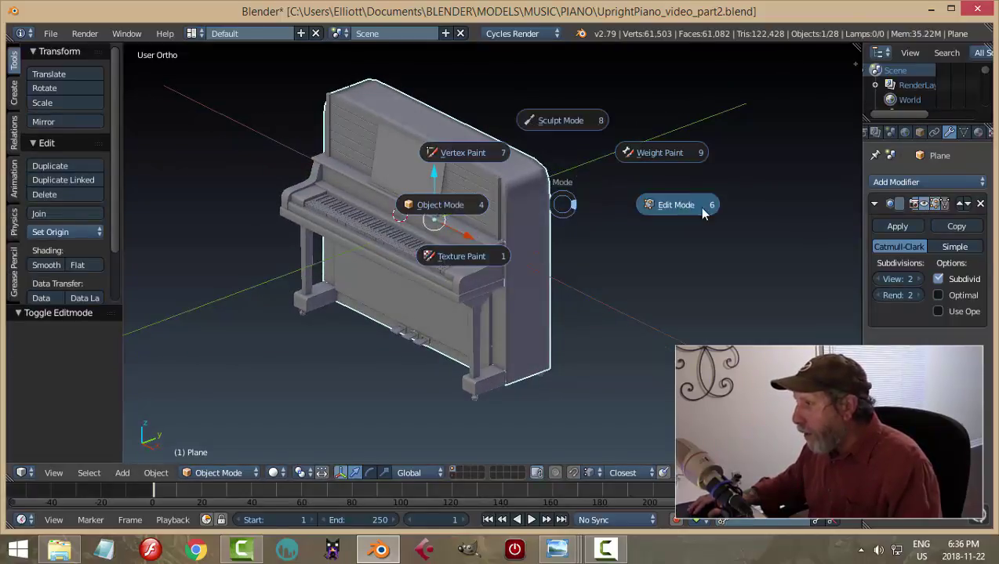
{"action": "left_click", "coordinate": [702, 210]}
{"action": "middle_click_drag", "start_coordinate": [702, 210], "coordinate": [529, 254]}
{"action": "key", "text": "ctrl+r"}
{"action": "left_click", "coordinate": [538, 247]}
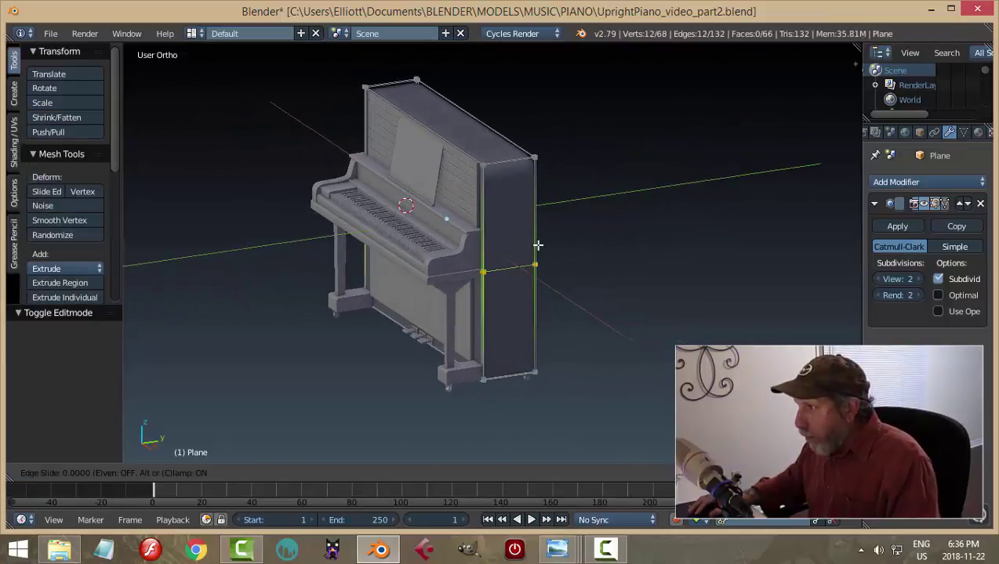
{"action": "left_click", "coordinate": [537, 158]}
{"action": "key", "text": "ctrl+r"}
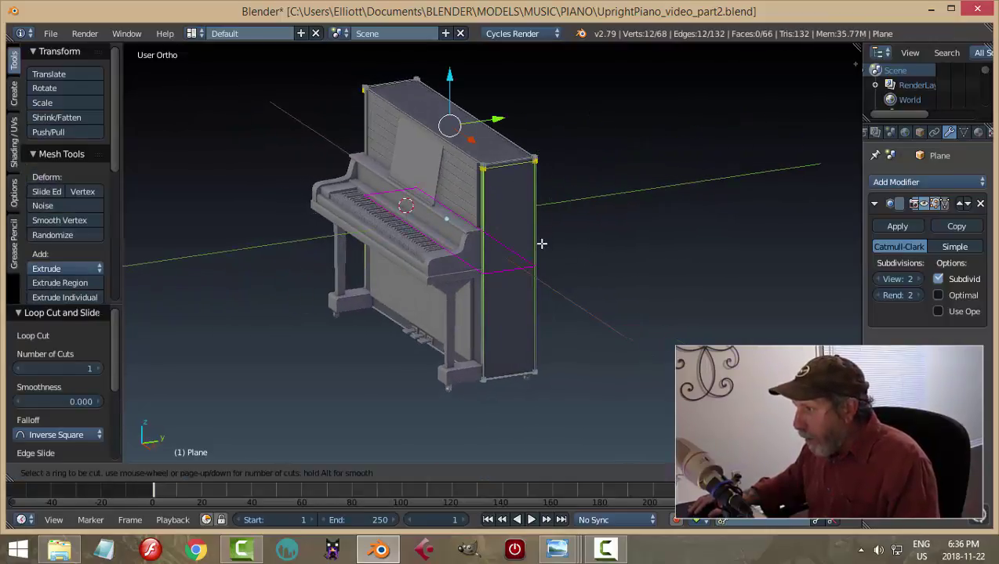
{"action": "left_click", "coordinate": [542, 240]}
{"action": "left_click", "coordinate": [559, 347]}
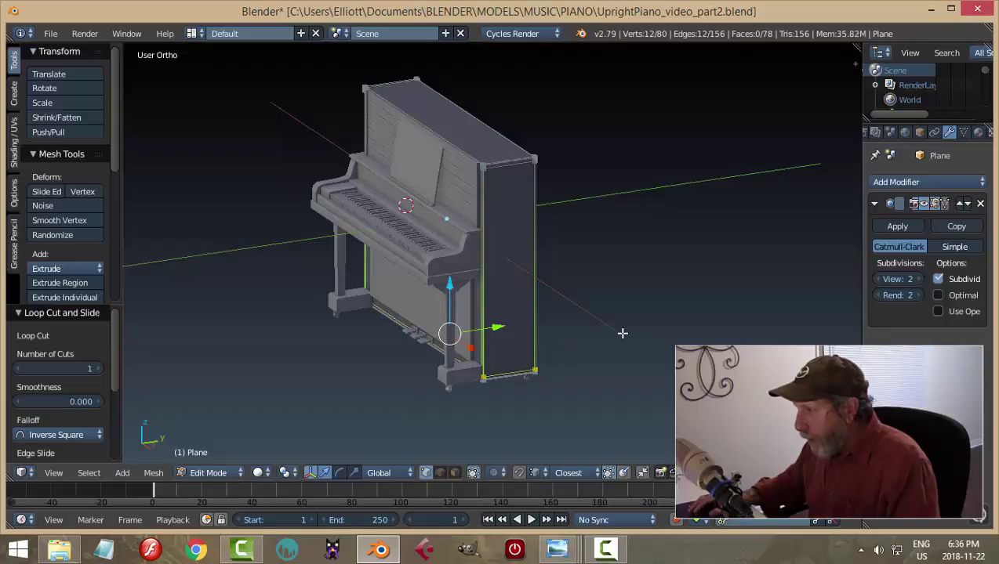
{"action": "key", "text": "a"}
Step: Select the horizontal edge loop just below the case's top and move it up 0.029 along Z
{"action": "middle_click_drag", "start_coordinate": [608, 325], "coordinate": [409, 267]}
{"action": "key", "text": "Tab"}
{"action": "left_click", "coordinate": [477, 274]}
{"action": "scroll", "coordinate": [537, 260], "scroll_direction": "up", "scroll_amount": 3}
{"action": "middle_click_drag", "start_coordinate": [537, 261], "coordinate": [602, 236]}
{"action": "key", "text": "Tab"}
{"action": "left_click", "coordinate": [711, 238]}
{"action": "middle_click_drag", "start_coordinate": [623, 195], "coordinate": [592, 198]}
{"action": "scroll", "coordinate": [570, 225], "scroll_direction": "up", "scroll_amount": 1}
{"action": "right_click", "coordinate": [574, 202], "text": "alt"}
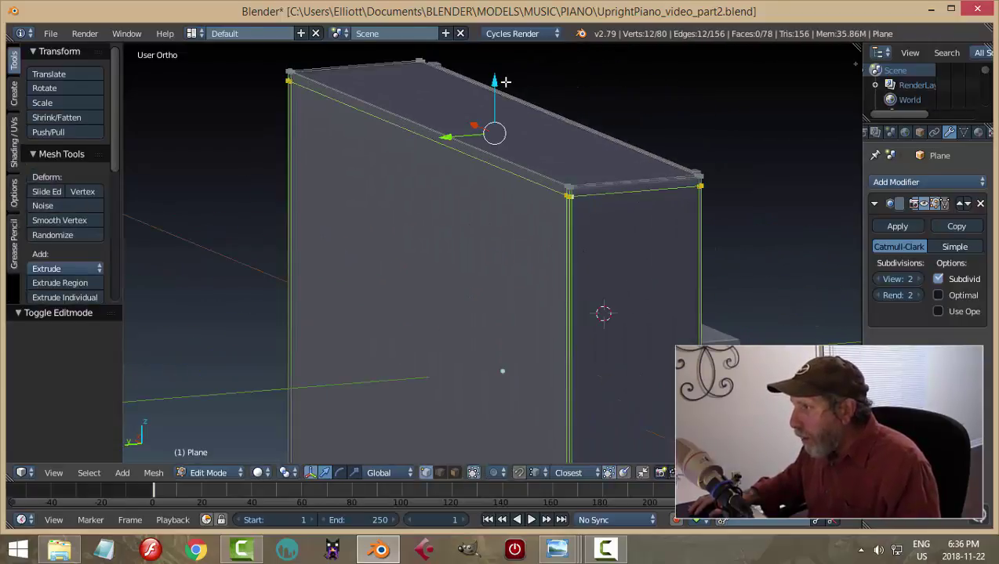
{"action": "key", "text": "a"}
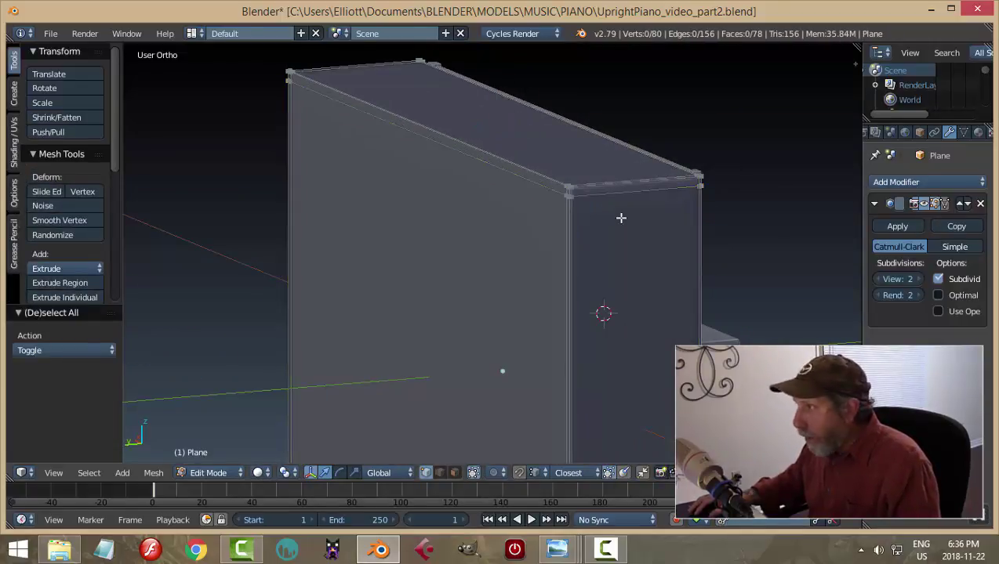
{"action": "key", "text": "a"}
{"action": "left_click_drag", "start_coordinate": [495, 78], "coordinate": [495, 73]}
Step: Add another horizontal edge loop just below the existing upper one and check the smoothed case in Object Mode
{"action": "key", "text": "ctrl+r"}
{"action": "left_click", "coordinate": [672, 337]}
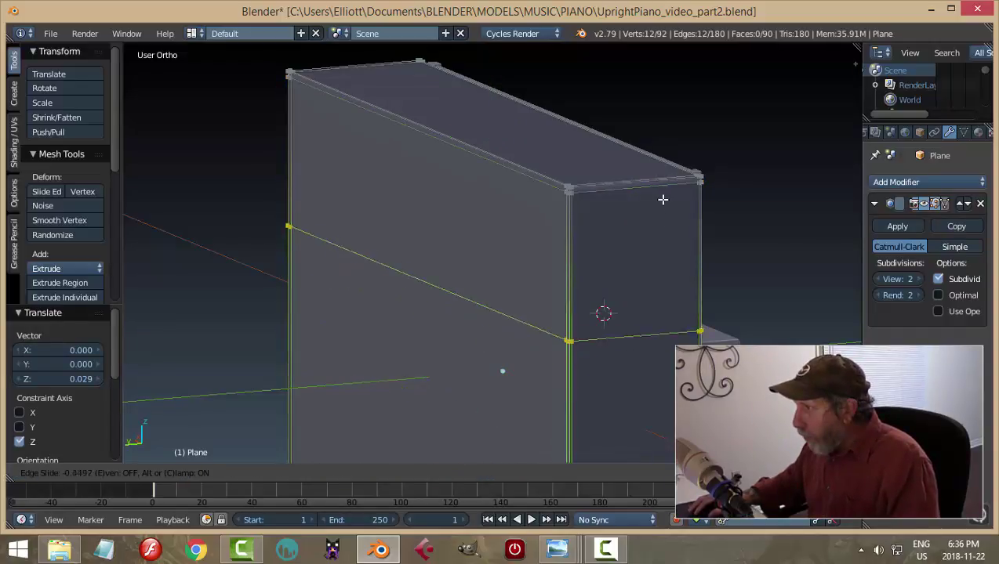
{"action": "left_click", "coordinate": [663, 72]}
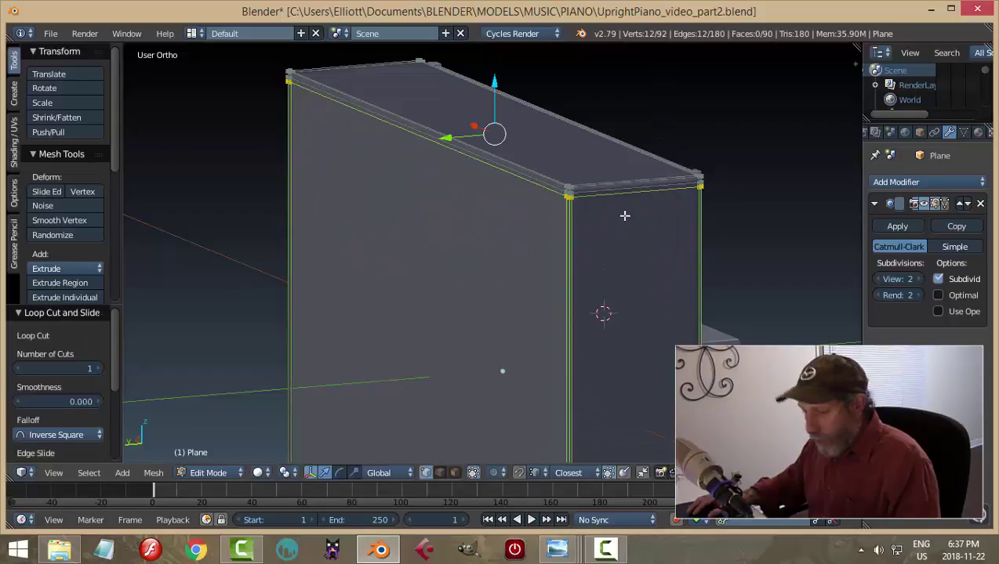
{"action": "key", "text": "a"}
{"action": "key", "text": "Tab"}
{"action": "left_click", "coordinate": [527, 227]}
{"action": "middle_click_drag", "start_coordinate": [647, 241], "coordinate": [627, 250]}
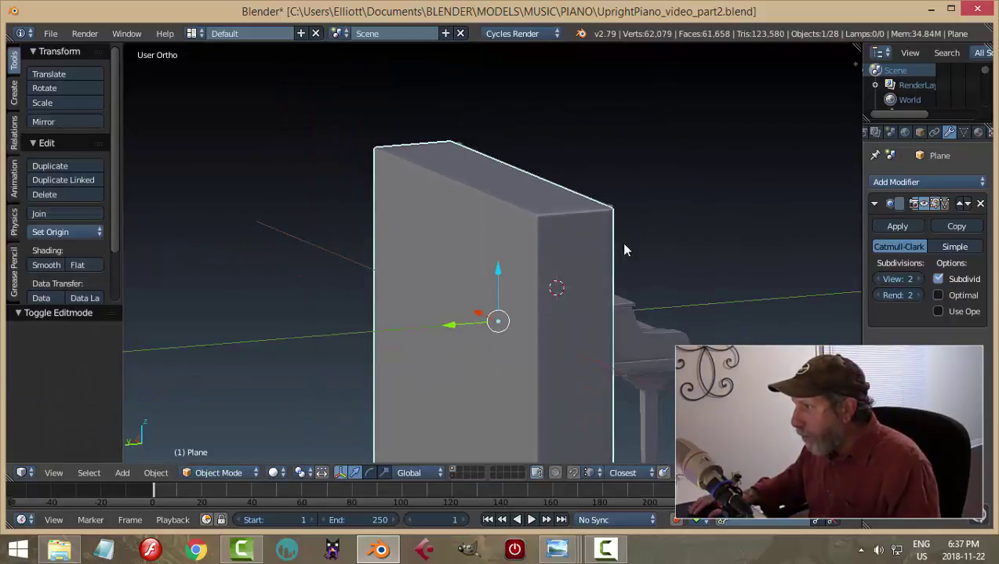
{"action": "scroll", "coordinate": [626, 250], "scroll_direction": "down", "scroll_amount": 4}
{"action": "scroll", "coordinate": [596, 249], "scroll_direction": "up", "scroll_amount": 3}
{"action": "middle_click_drag", "start_coordinate": [690, 247], "coordinate": [524, 249]}
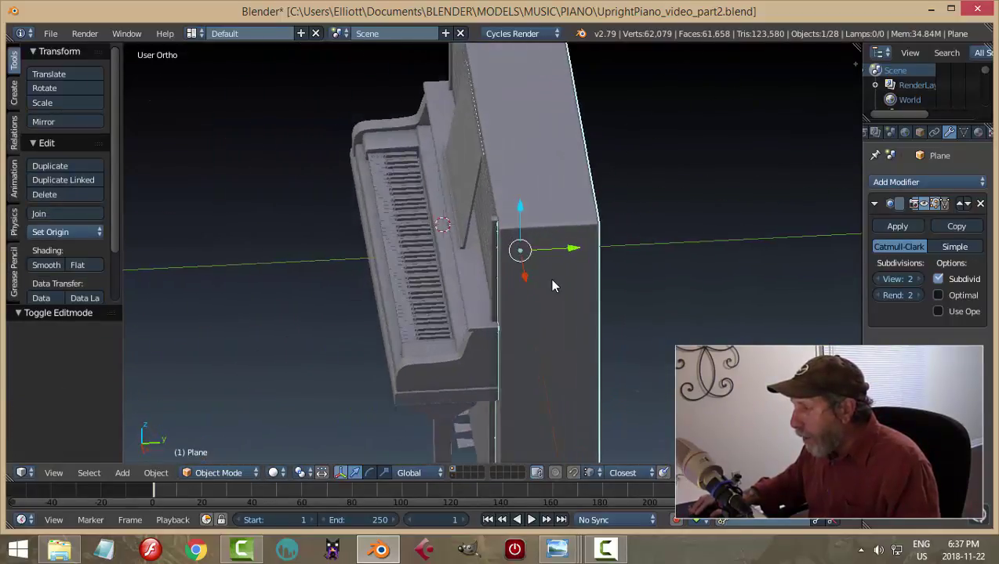
Step: In Edit Mode, select the vertical edge loop near the case's positive-X end and move it 0.015 along X
{"action": "key", "text": "Tab"}
{"action": "left_click", "coordinate": [673, 264]}
{"action": "scroll", "coordinate": [617, 278], "scroll_direction": "up", "scroll_amount": 5}
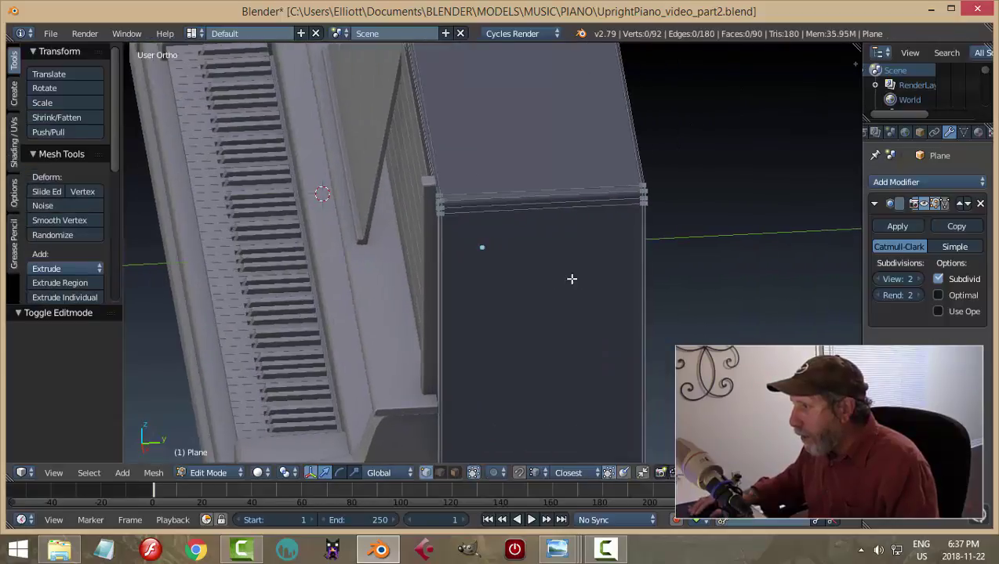
{"action": "scroll", "coordinate": [363, 184], "scroll_direction": "up", "scroll_amount": 2}
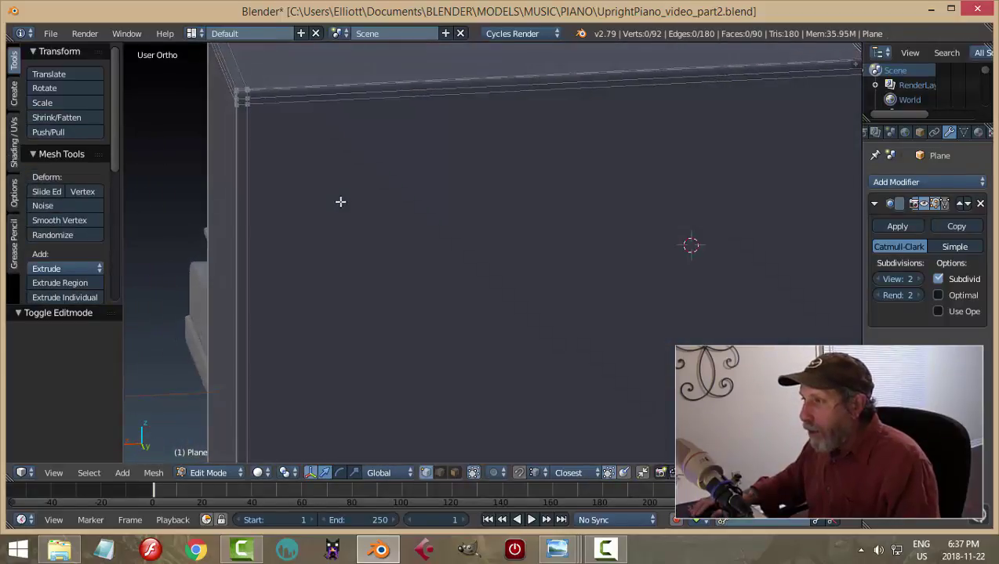
{"action": "right_click", "coordinate": [252, 153], "text": "alt"}
{"action": "scroll", "coordinate": [421, 248], "scroll_direction": "down", "scroll_amount": 3}
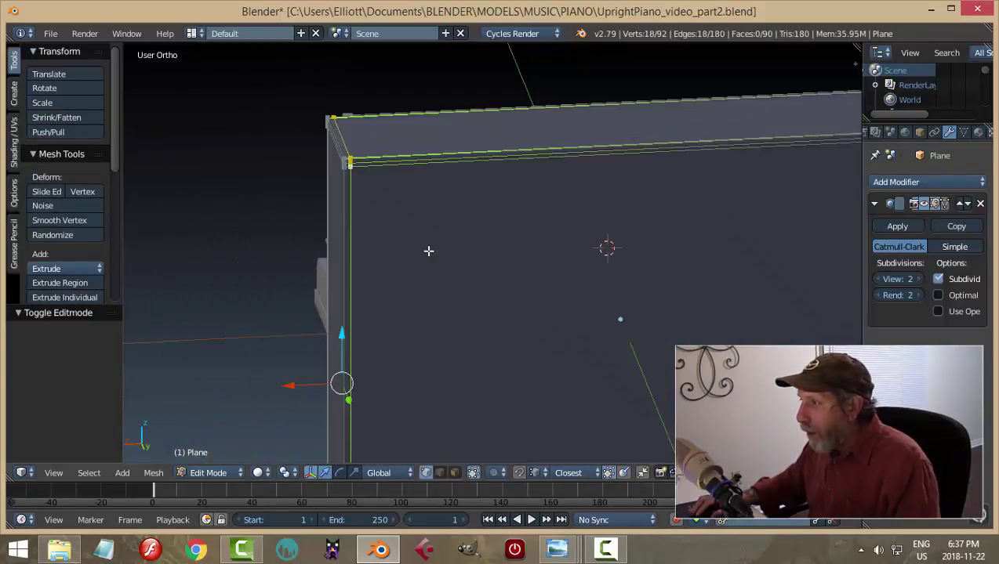
{"action": "left_click_drag", "start_coordinate": [284, 382], "coordinate": [284, 387]}
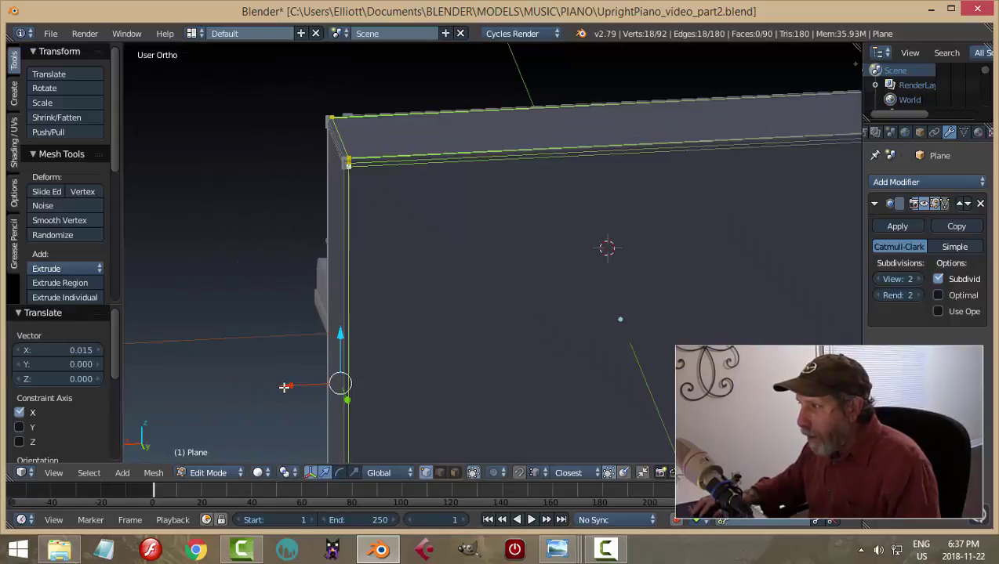
Step: Select the vertical edge loop near the case's negative-X end and move it -0.023 along X
{"action": "scroll", "coordinate": [562, 329], "scroll_direction": "down", "scroll_amount": 5, "text": "ctrl"}
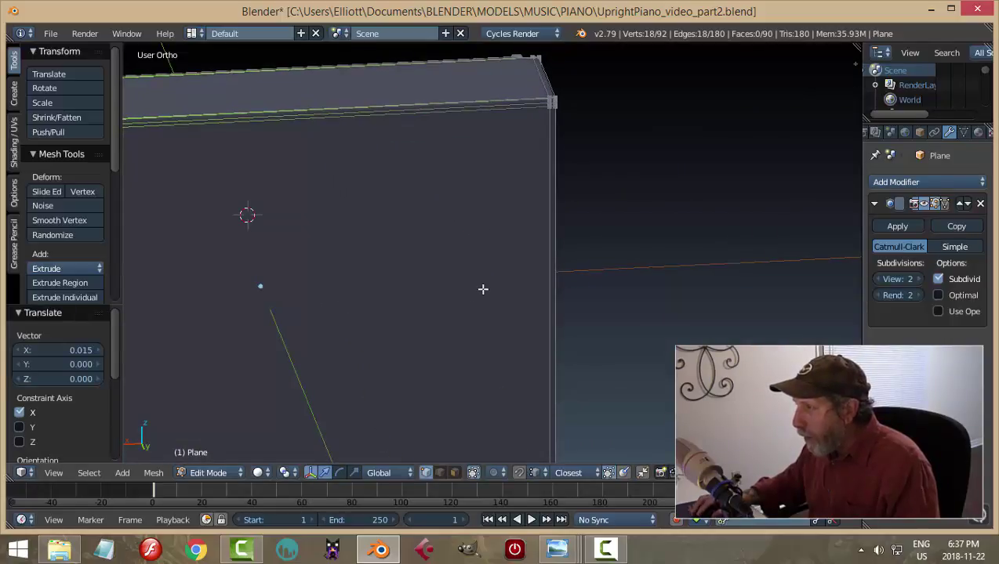
{"action": "key", "text": "a"}
{"action": "right_click", "coordinate": [559, 135], "text": "alt"}
{"action": "left_click_drag", "start_coordinate": [504, 347], "coordinate": [479, 335]}
{"action": "scroll", "coordinate": [433, 322], "scroll_direction": "down", "scroll_amount": 4}
Step: Add two more vertical edge loops around the case, one close to each end
{"action": "key", "text": "ctrl+r"}
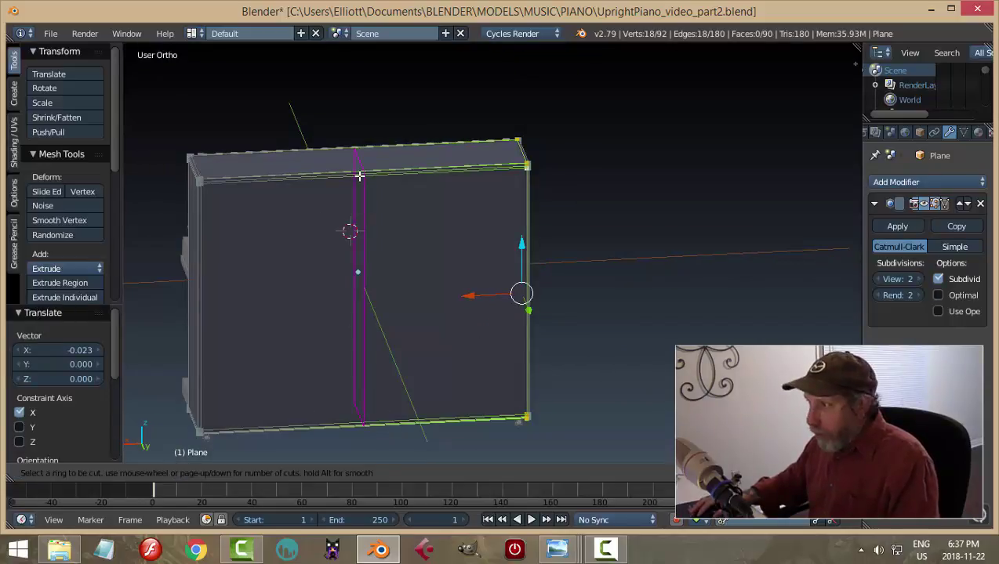
{"action": "left_click", "coordinate": [359, 175]}
{"action": "left_click", "coordinate": [200, 194]}
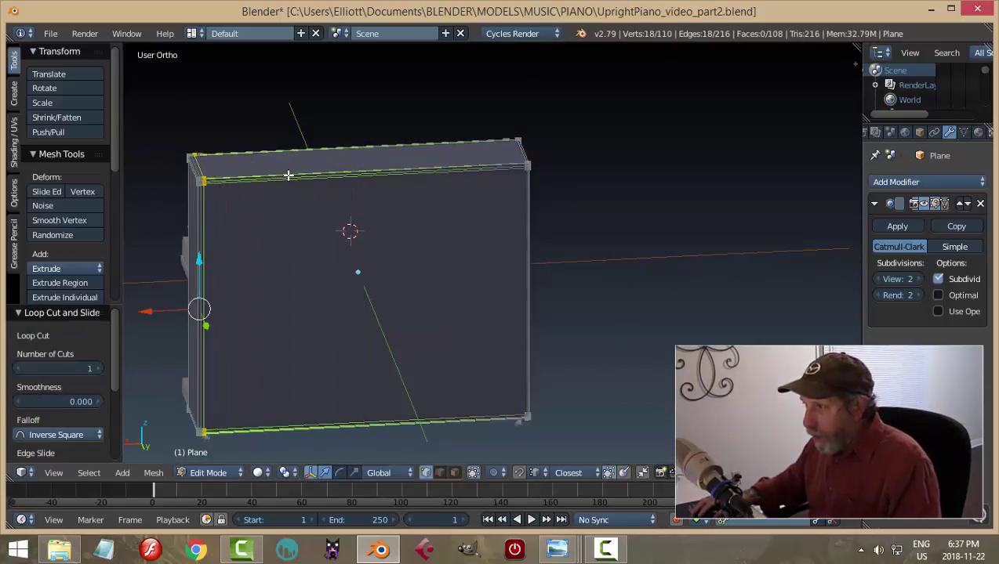
{"action": "key", "text": "ctrl+r"}
{"action": "left_click", "coordinate": [288, 175]}
{"action": "left_click", "coordinate": [439, 193]}
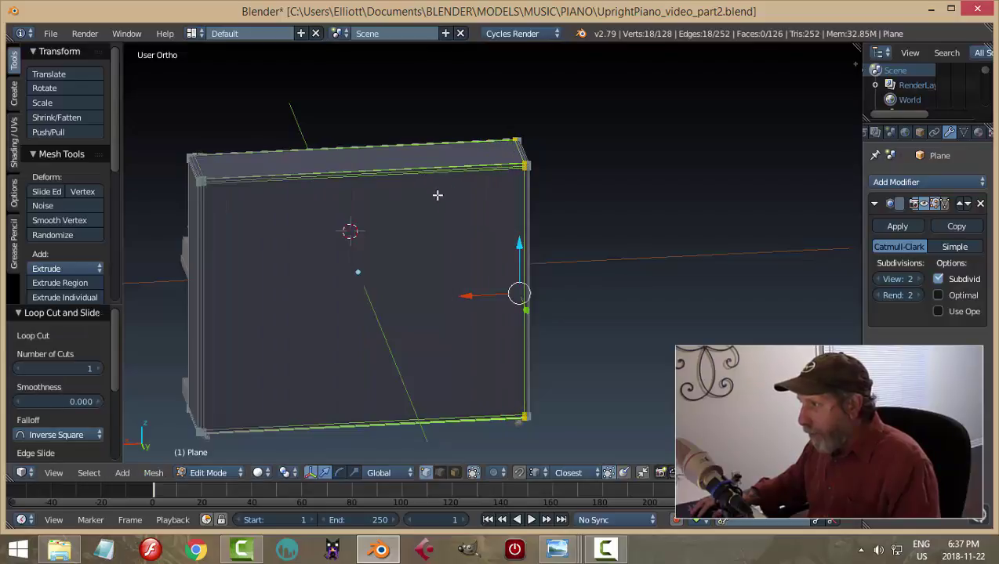
Step: Return to Object Mode and check the edges of the smoothed case beside the rest of the piano
{"action": "key", "text": "a"}
{"action": "key", "text": "Tab"}
{"action": "left_click", "coordinate": [313, 216]}
{"action": "key", "text": "KP_Divide"}
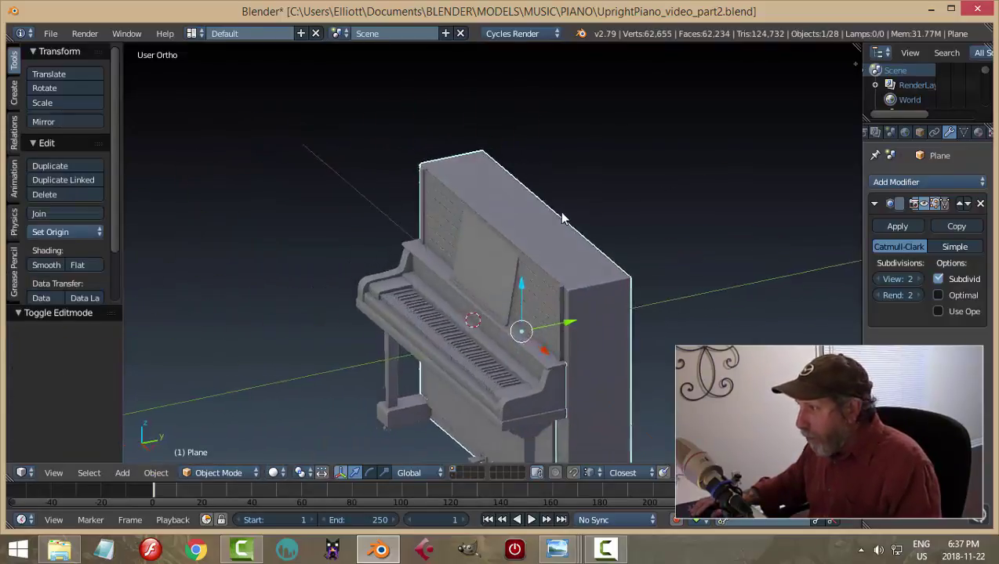
{"action": "mouse_move", "coordinate": [562, 218]}
{"action": "middle_mouse_down"}
{"action": "mouse_move", "coordinate": [572, 141]}
{"action": "mouse_move", "coordinate": [584, 244]}
{"action": "mouse_move", "coordinate": [633, 262]}
{"action": "mouse_move", "coordinate": [565, 232]}
{"action": "middle_mouse_up"}
{"action": "key", "text": "a"}
{"action": "key", "text": "a"}
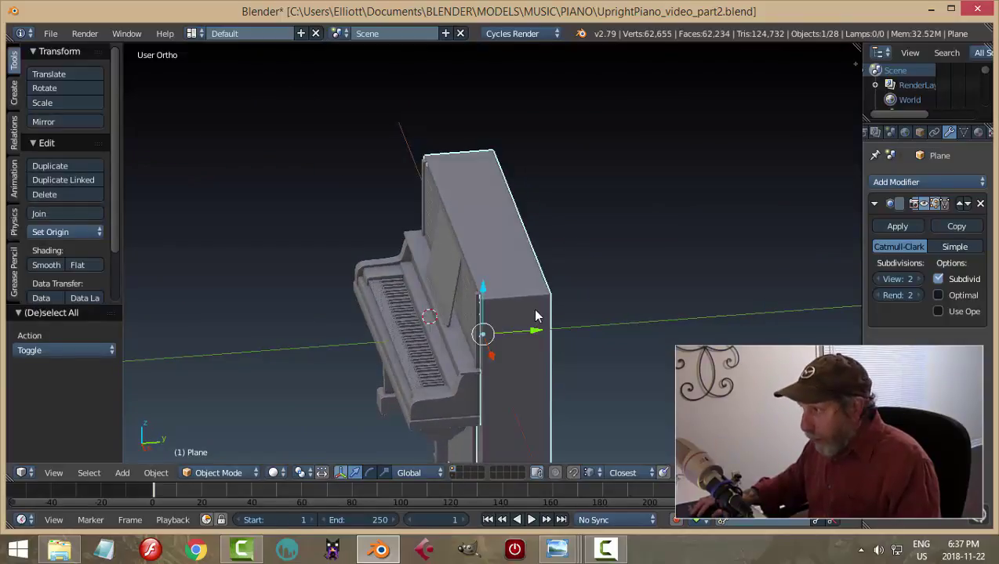
Step: Reveal the hidden objects, select the lid on top of the case, and hide everything else
{"action": "key", "text": "h"}
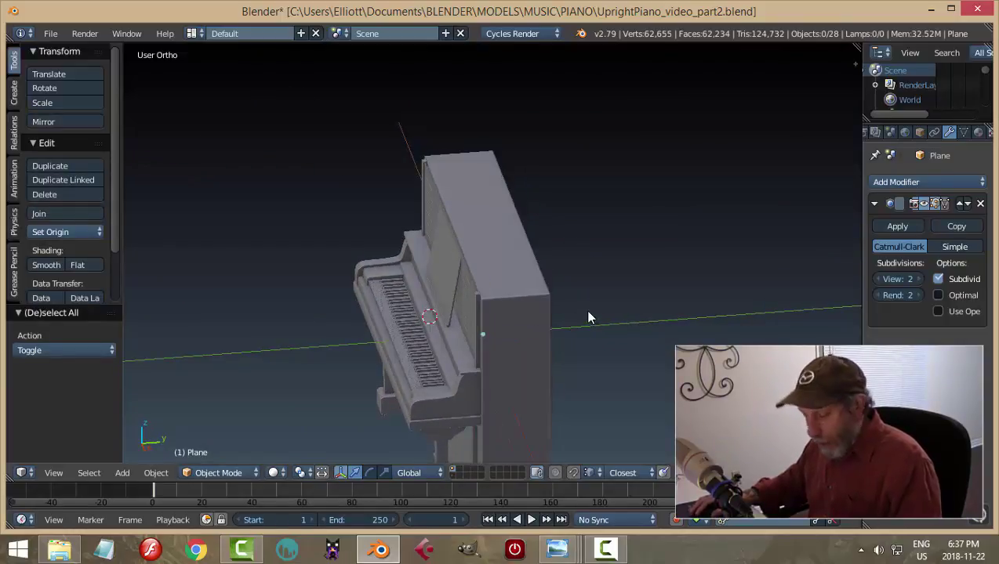
{"action": "key", "text": "alt+h"}
{"action": "right_click", "coordinate": [507, 253]}
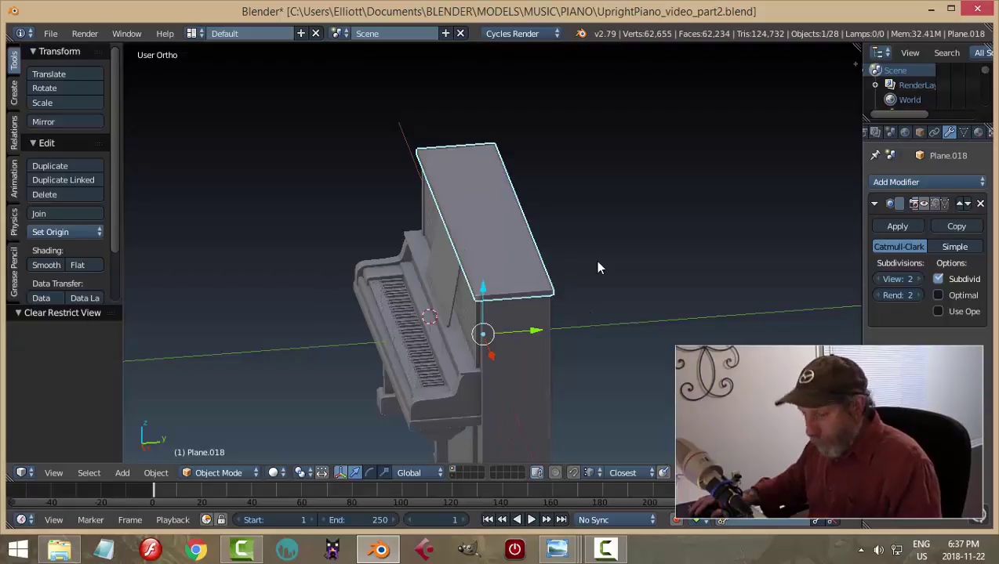
{"action": "key", "text": "shift+h"}
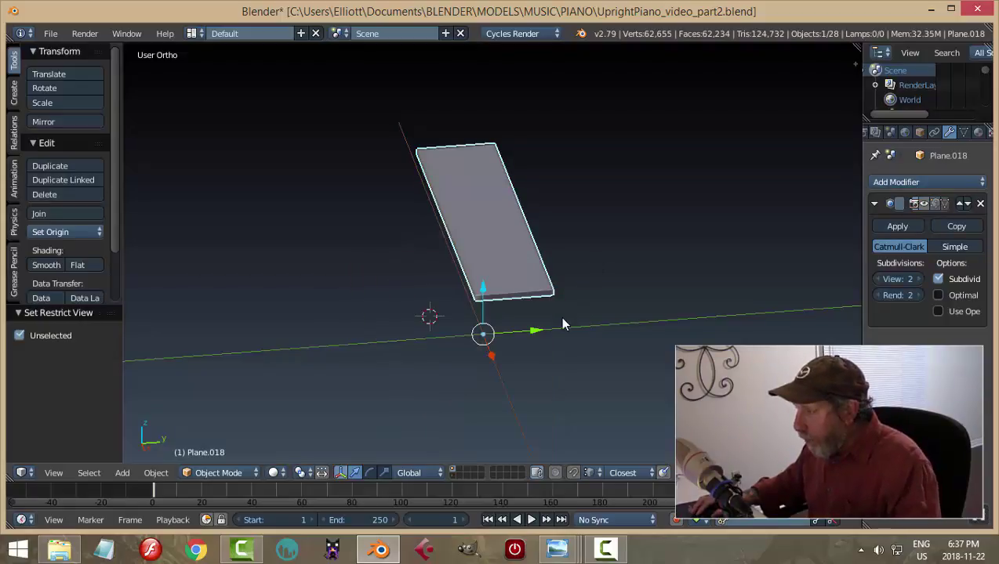
{"action": "middle_click_drag", "start_coordinate": [562, 319], "coordinate": [284, 323]}
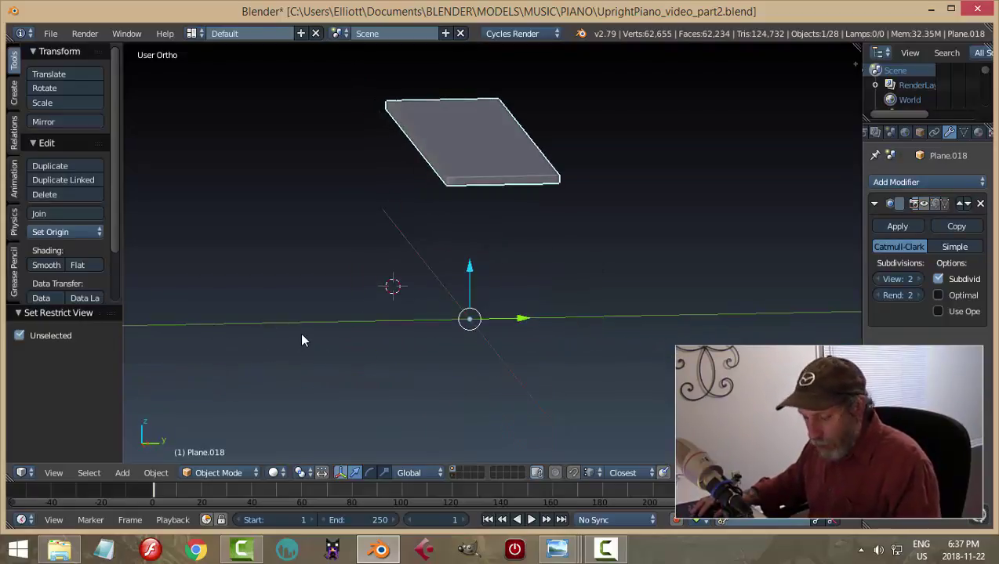
Step: Set the lid's origin to its geometry and snap the 3D cursor to the lid
{"action": "left_click", "coordinate": [57, 230]}
{"action": "left_click", "coordinate": [81, 260]}
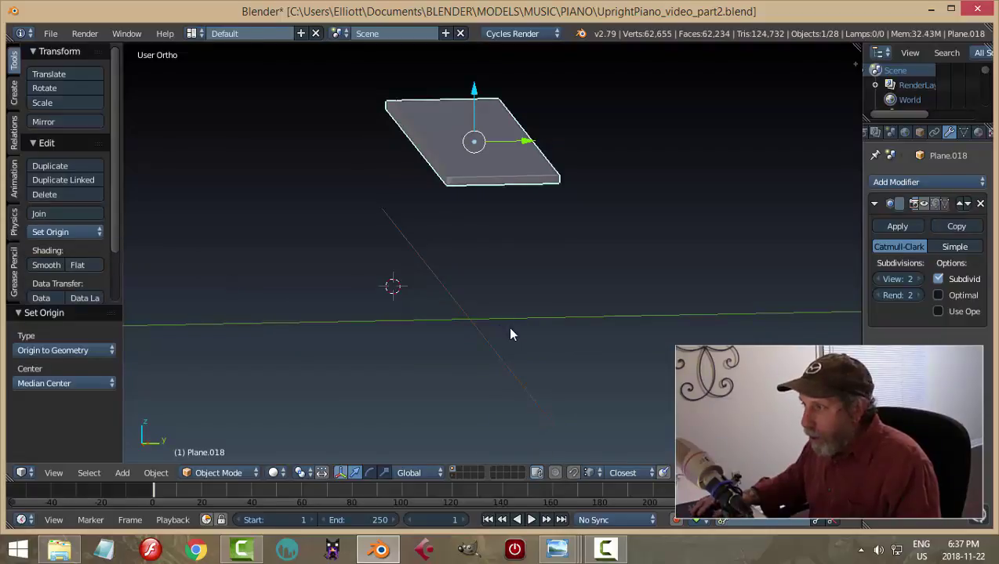
{"action": "key", "text": "shift+s"}
{"action": "left_click", "coordinate": [511, 330]}
{"action": "middle_click_drag", "start_coordinate": [613, 252], "coordinate": [561, 283]}
Step: In Edit Mode with edge selection, select the lid's support edge loops in all directions and dissolve them
{"action": "key", "text": "Tab"}
{"action": "left_click", "coordinate": [629, 275]}
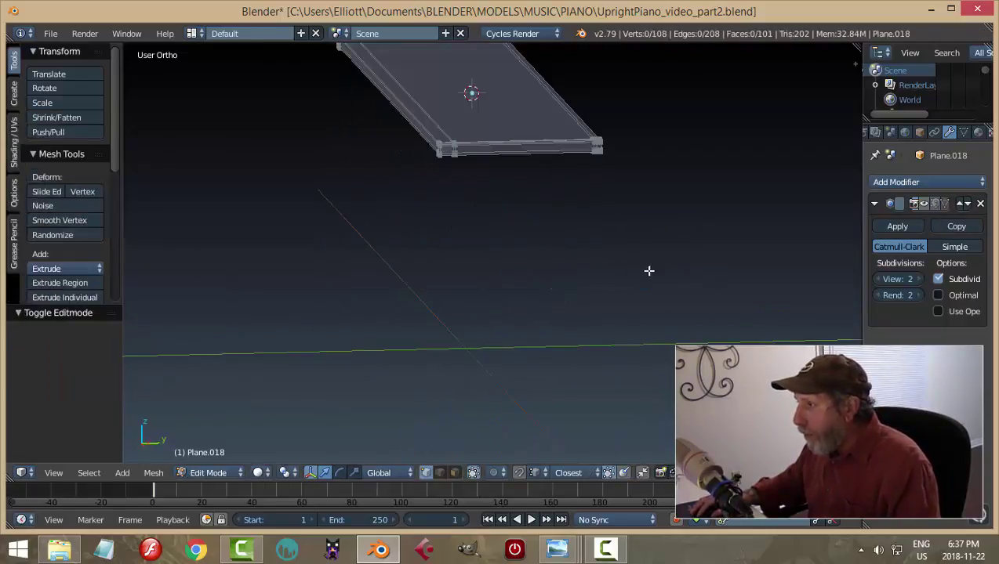
{"action": "scroll", "coordinate": [555, 255], "scroll_direction": "up", "scroll_amount": 5}
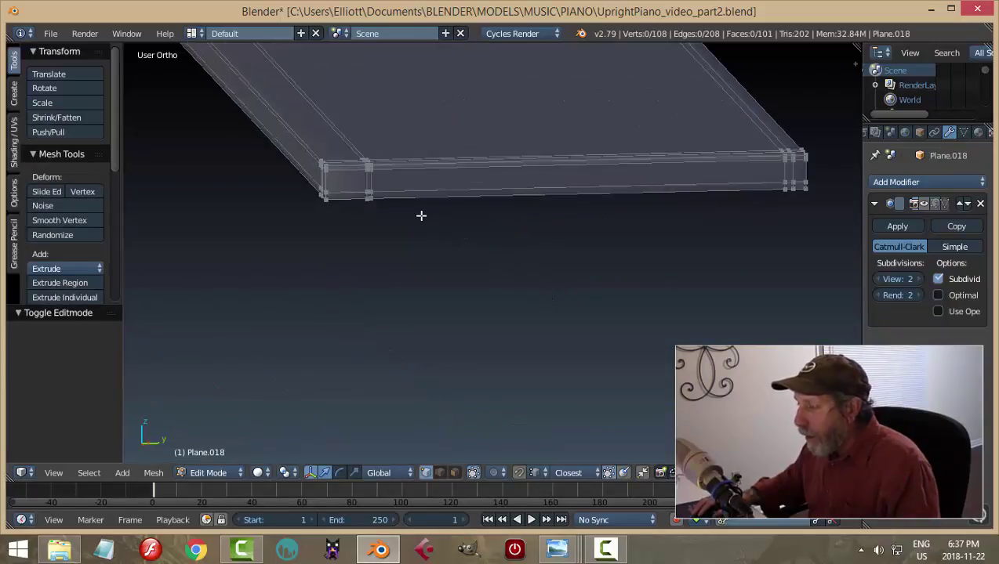
{"action": "key", "text": "ctrl+Tab"}
{"action": "left_click", "coordinate": [396, 227]}
{"action": "left_click", "coordinate": [354, 154], "text": "alt"}
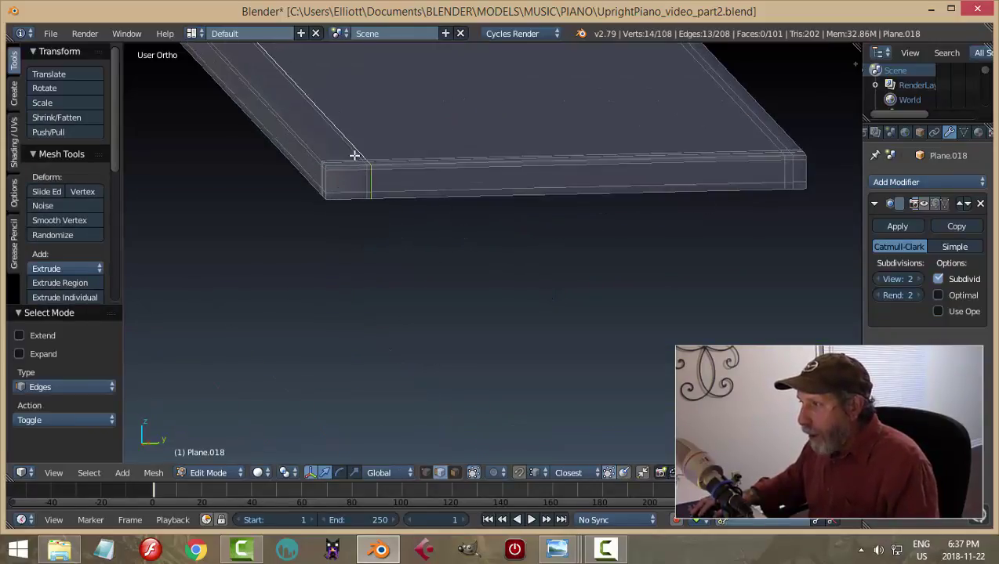
{"action": "left_click", "coordinate": [759, 131], "text": "alt+shift"}
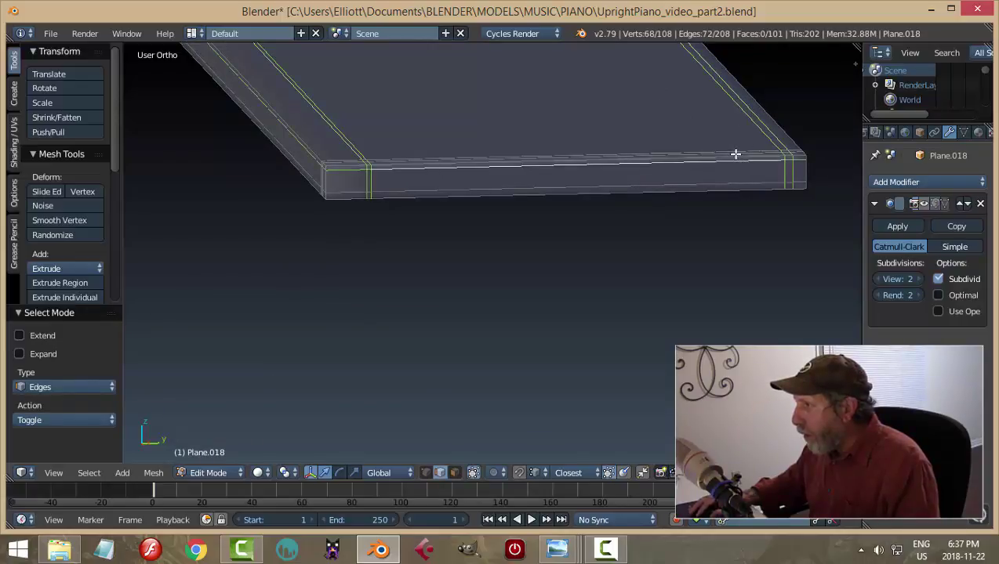
{"action": "left_click", "coordinate": [735, 154], "text": "alt+shift"}
{"action": "left_click", "coordinate": [730, 181], "text": "alt+shift"}
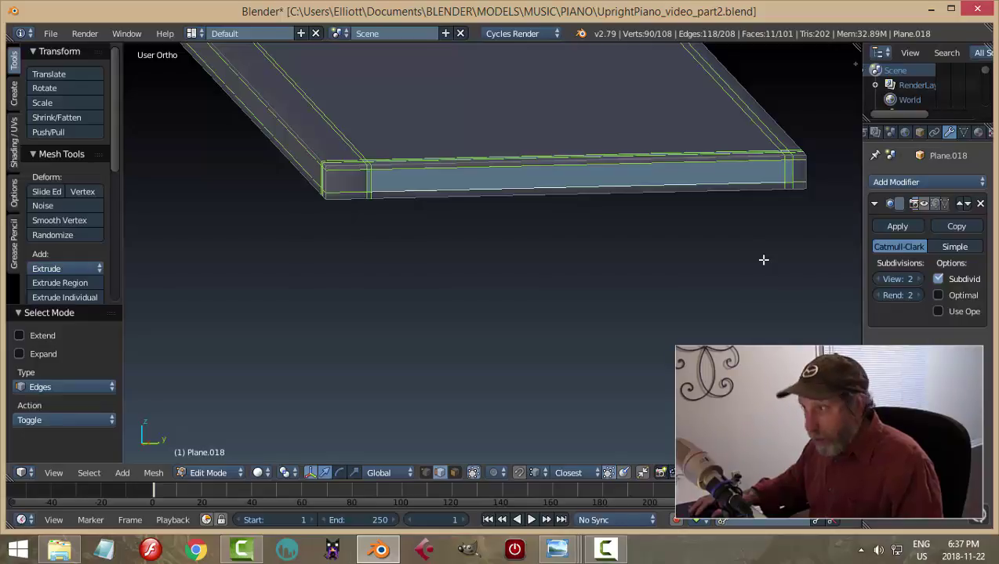
{"action": "key", "text": "x"}
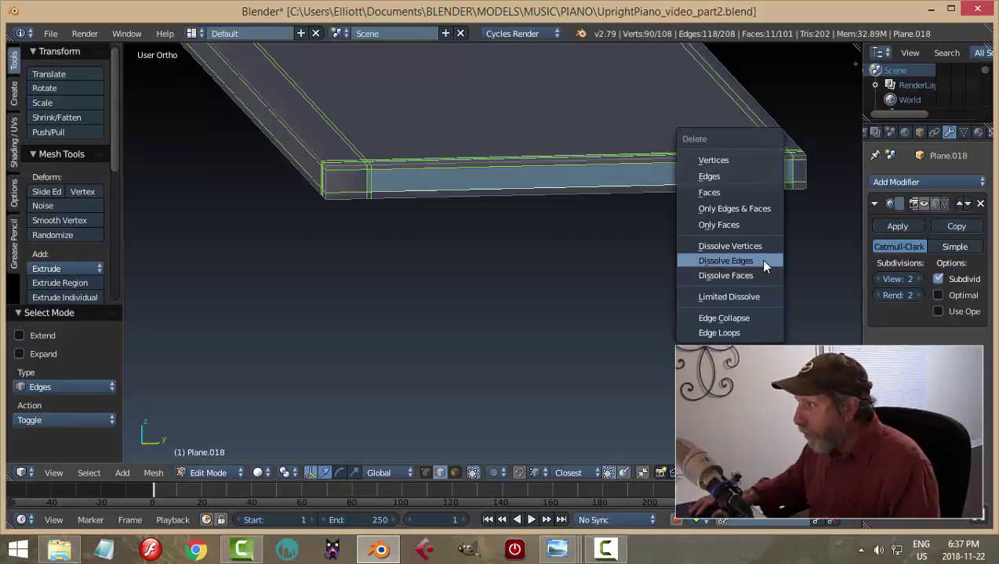
{"action": "left_click", "coordinate": [764, 266]}
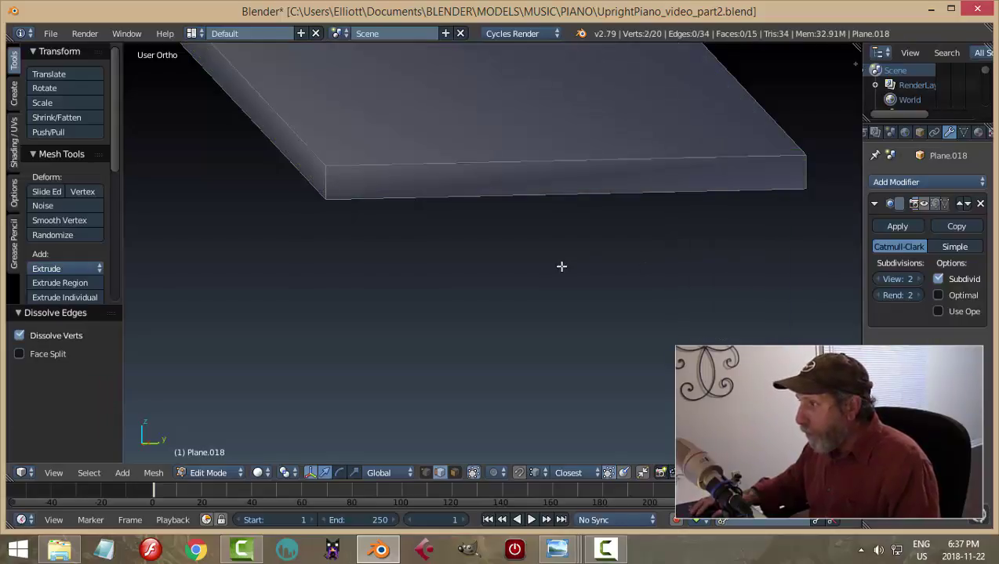
Step: Select the two remaining edge loops near the lid's negative-X end and dissolve them
{"action": "middle_click_drag", "start_coordinate": [562, 266], "coordinate": [754, 274]}
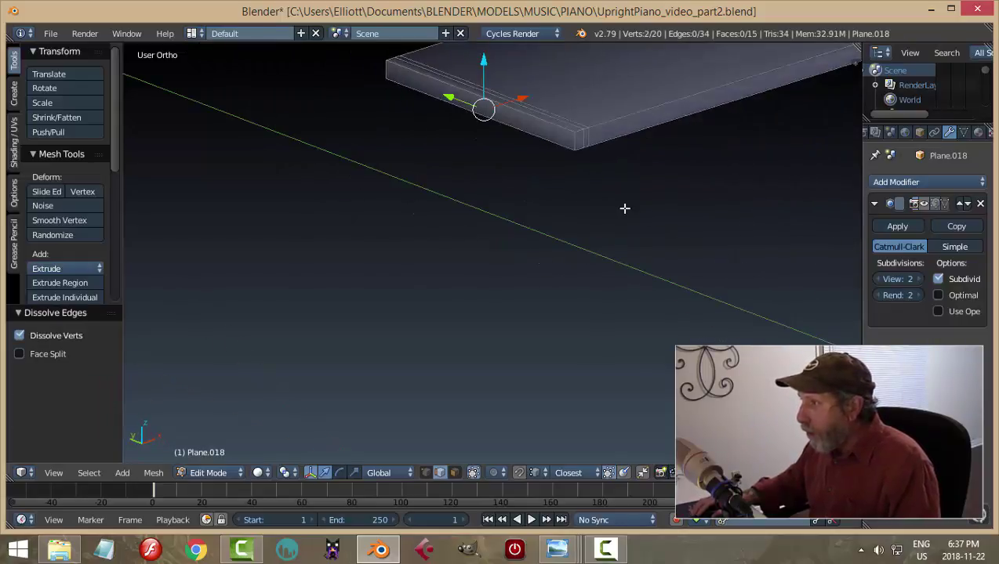
{"action": "middle_click_drag", "start_coordinate": [624, 208], "coordinate": [575, 225], "text": "shift"}
{"action": "left_click", "coordinate": [570, 230], "text": "alt"}
{"action": "key", "text": "x"}
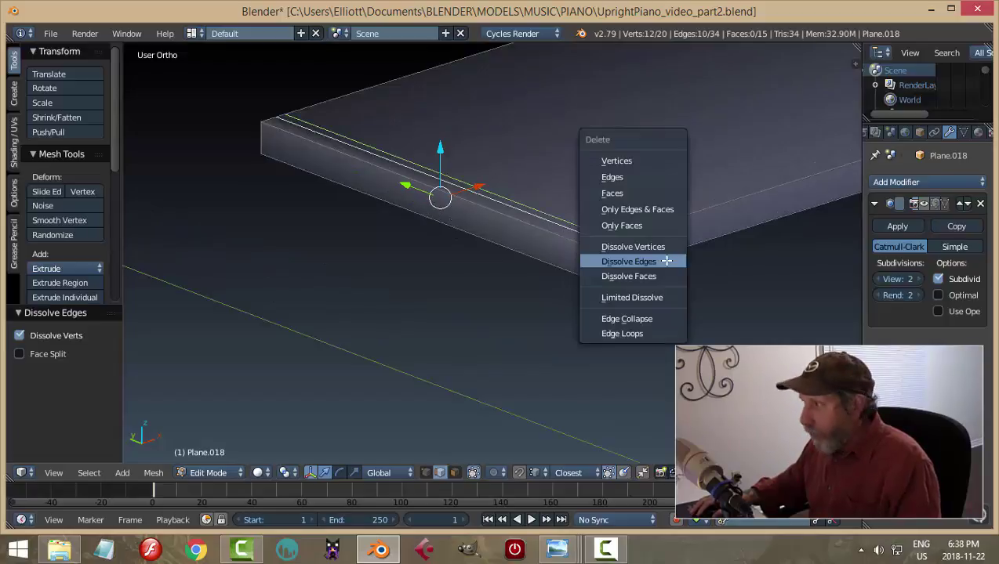
{"action": "left_click", "coordinate": [667, 260]}
{"action": "middle_click_drag", "start_coordinate": [676, 283], "coordinate": [536, 256]}
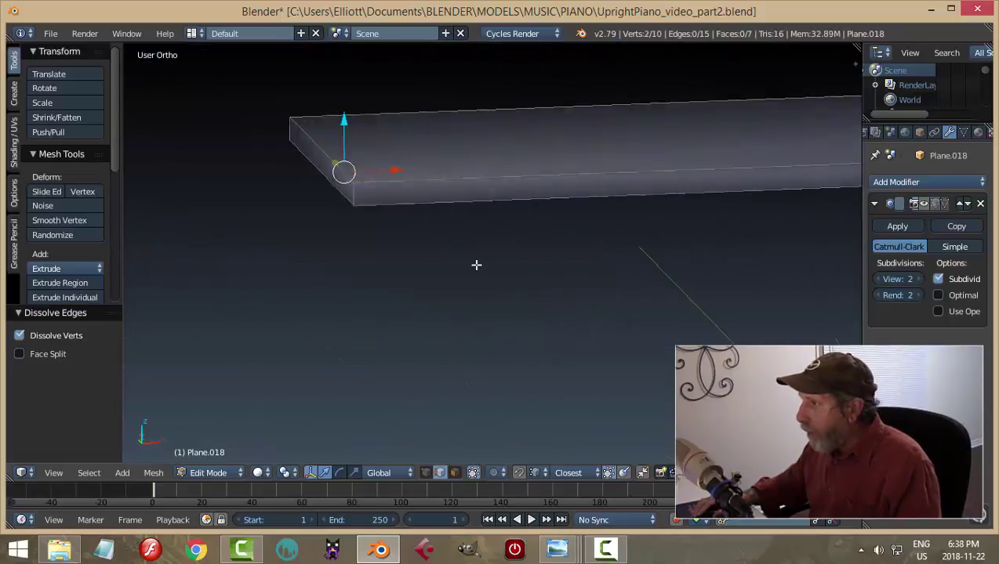
Step: In the right side view, add a centred edge loop running along the lid's length
{"action": "key", "text": "KP_3"}
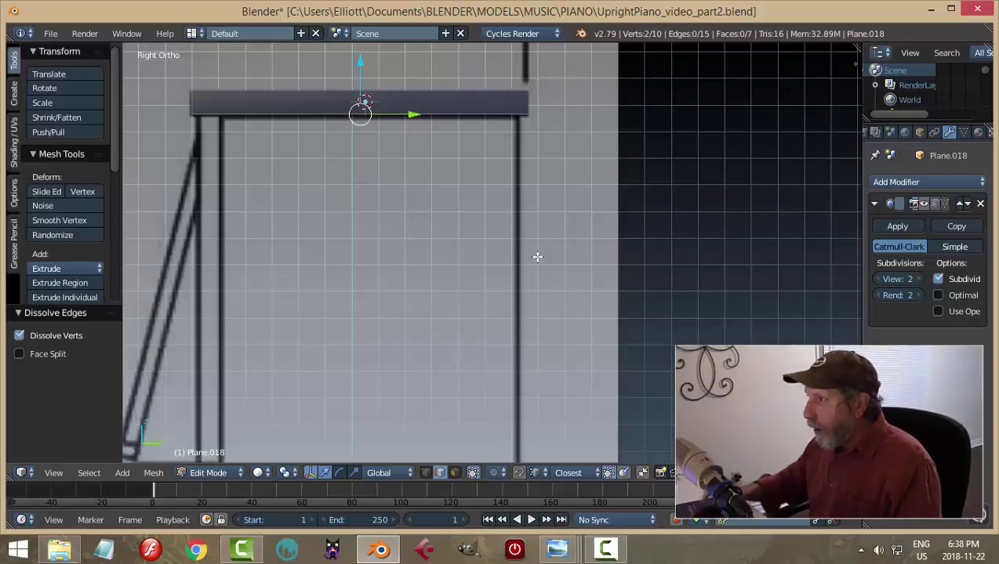
{"action": "scroll", "coordinate": [535, 257], "scroll_direction": "up", "scroll_amount": 5}
{"action": "scroll", "coordinate": [463, 265], "scroll_direction": "up", "scroll_amount": 4}
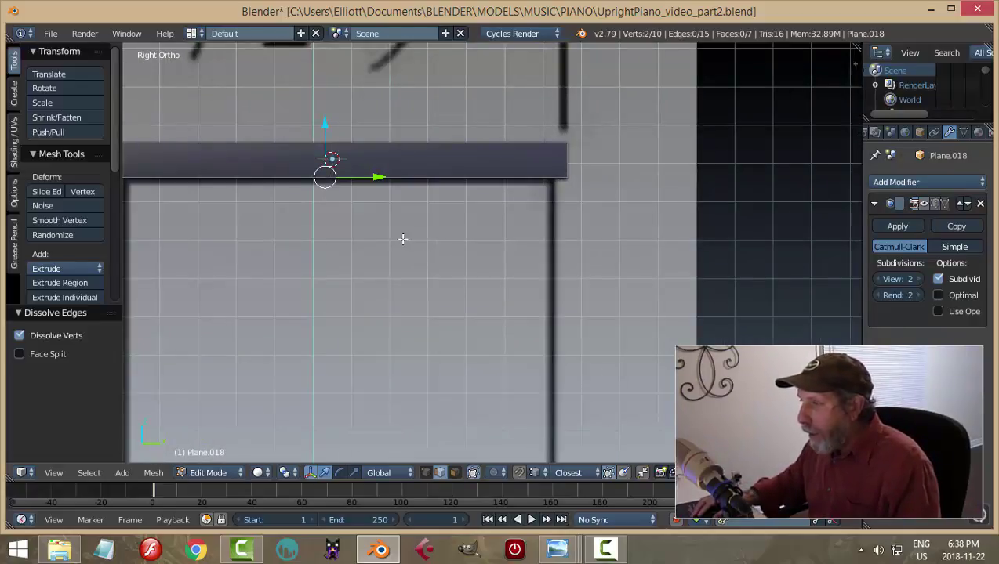
{"action": "key", "text": "ctrl+r"}
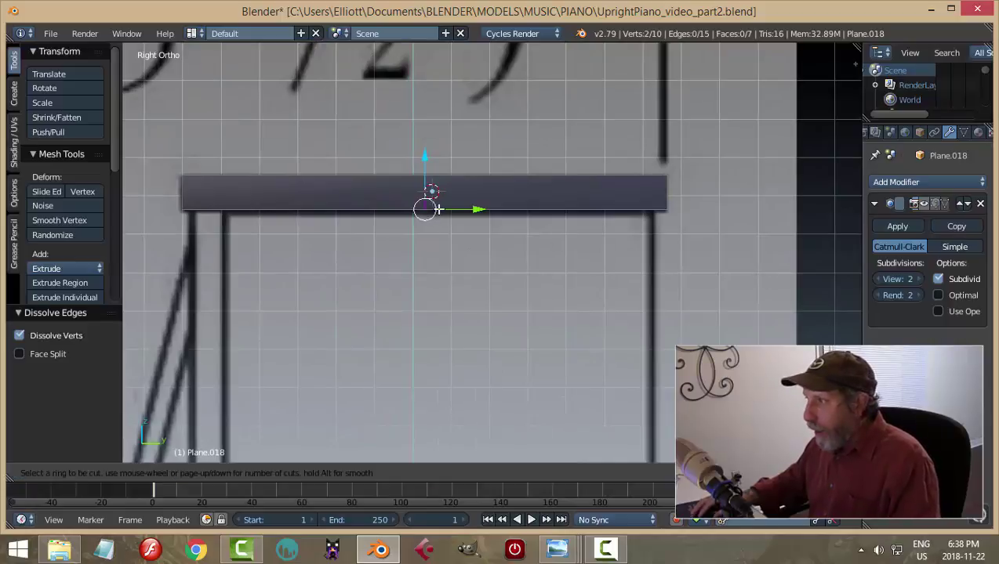
{"action": "left_click", "coordinate": [438, 207]}
{"action": "right_click", "coordinate": [451, 209]}
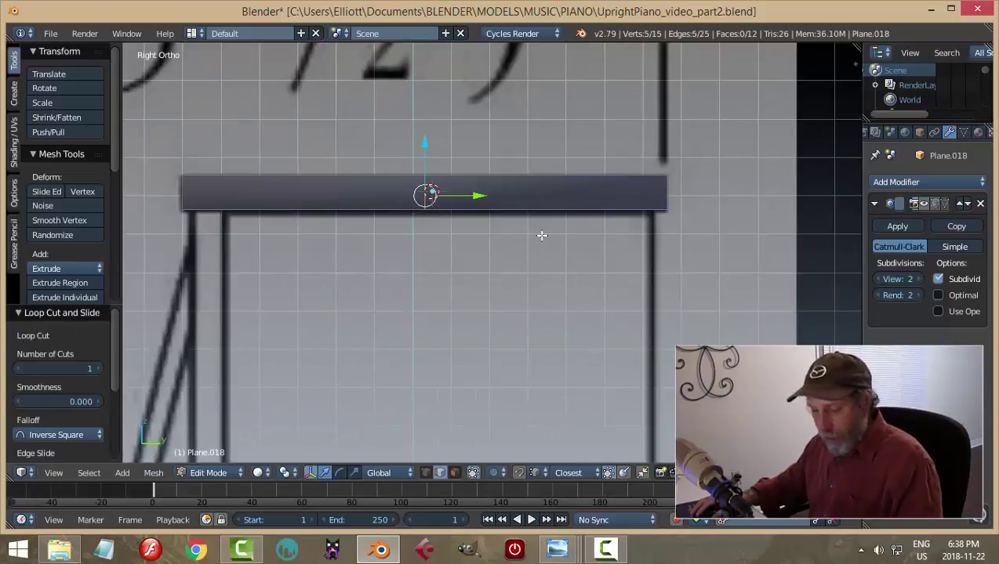
{"action": "key", "text": "a"}
Step: In the top view with wireframe shading, dissolve the leftover edges near the lid's negative-X end
{"action": "middle_click_drag", "start_coordinate": [542, 235], "coordinate": [579, 225]}
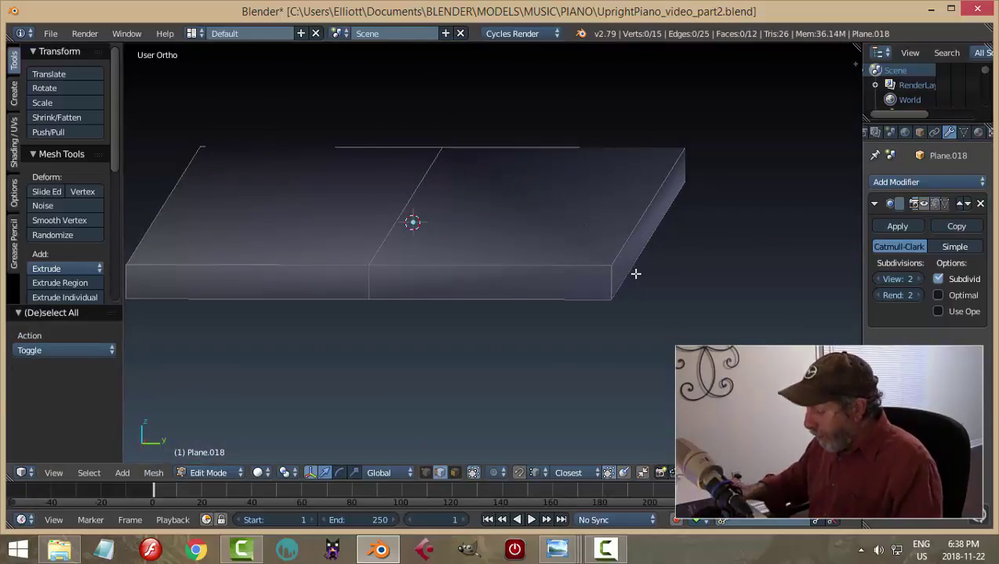
{"action": "key", "text": "KP_7"}
{"action": "scroll", "coordinate": [636, 282], "scroll_direction": "down", "scroll_amount": 3}
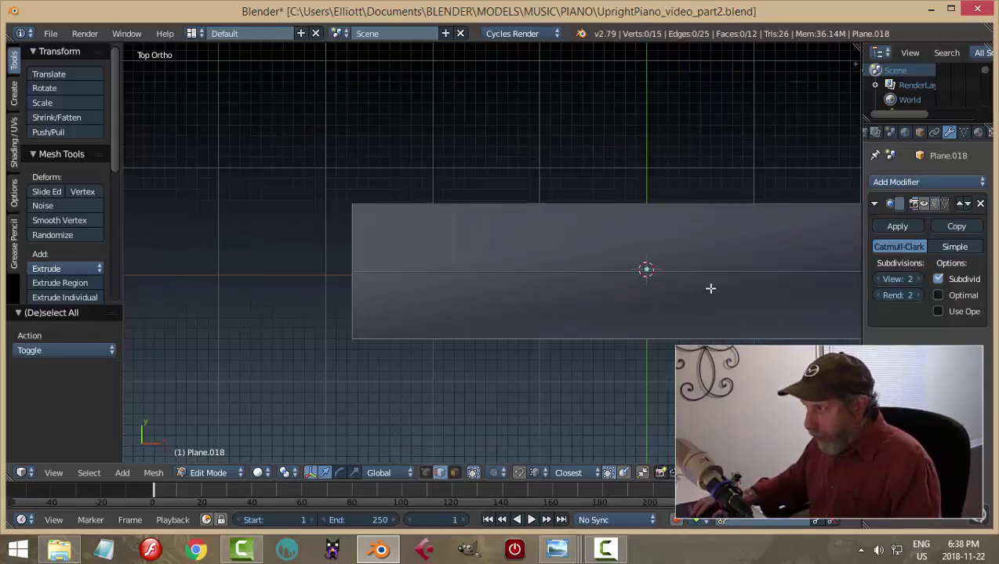
{"action": "middle_click_drag", "start_coordinate": [710, 289], "coordinate": [526, 261], "text": "shift"}
{"action": "key", "text": "z"}
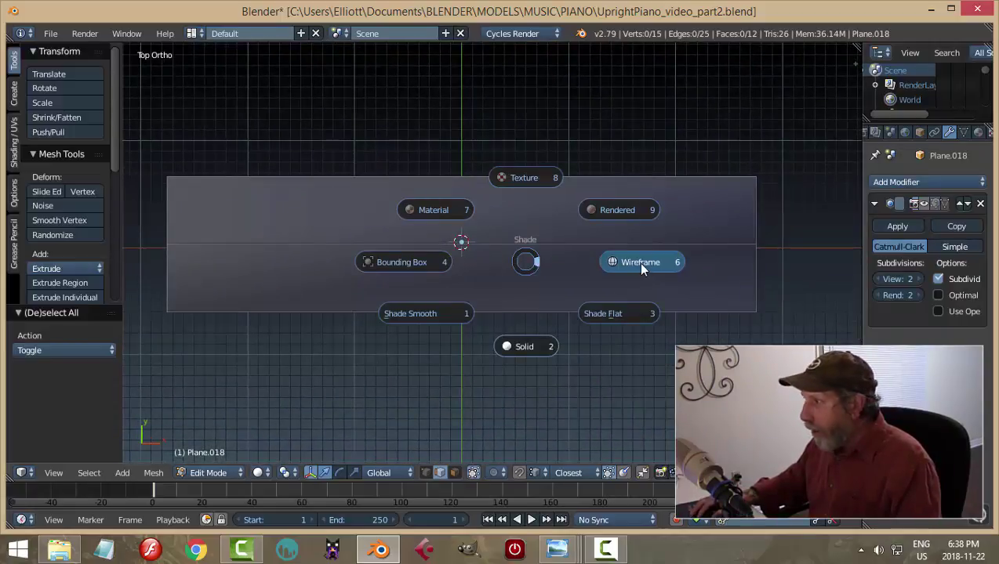
{"action": "left_click", "coordinate": [631, 262]}
{"action": "key", "text": "ctrl+Tab"}
{"action": "left_click", "coordinate": [641, 265]}
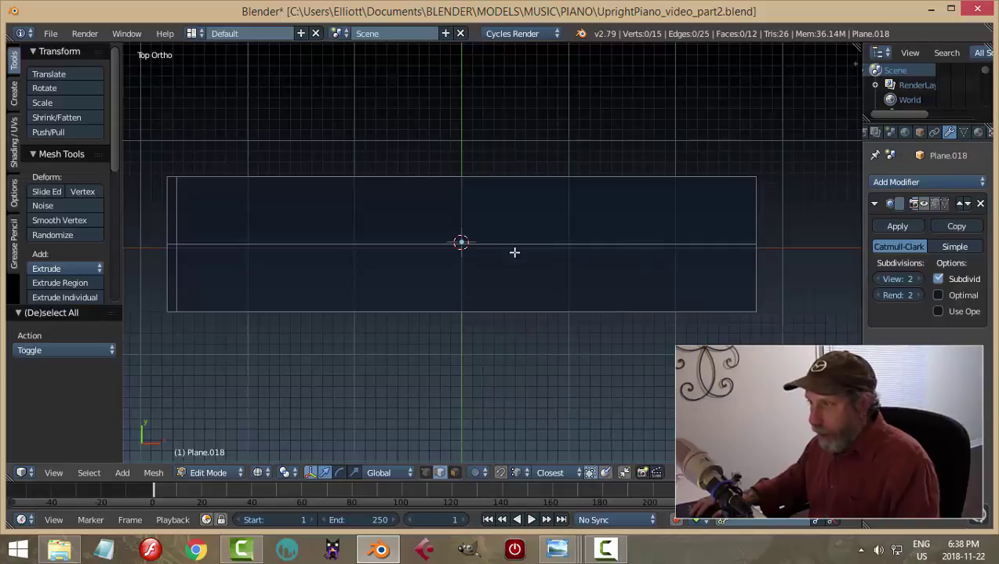
{"action": "key", "text": "x"}
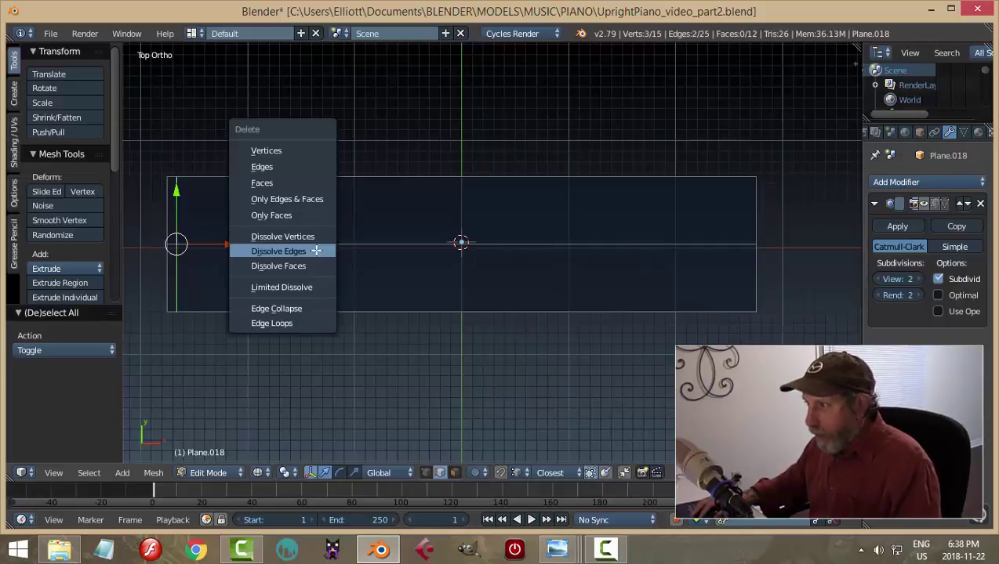
{"action": "left_click", "coordinate": [316, 249]}
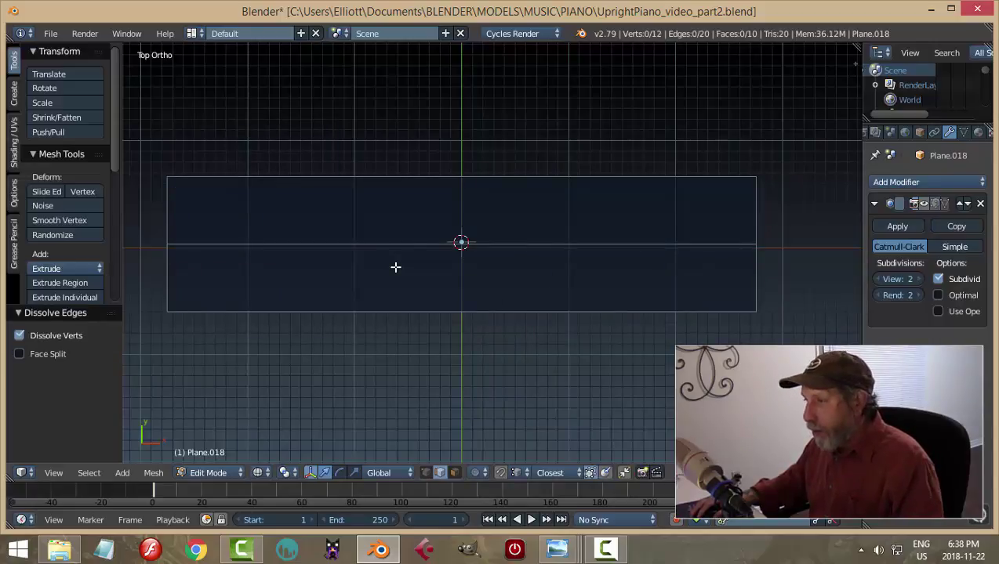
Step: With vertex selection, box-select the vertices along the lid's positive-Y edge and delete them to leave half of the lid
{"action": "key", "text": "ctrl+Tab"}
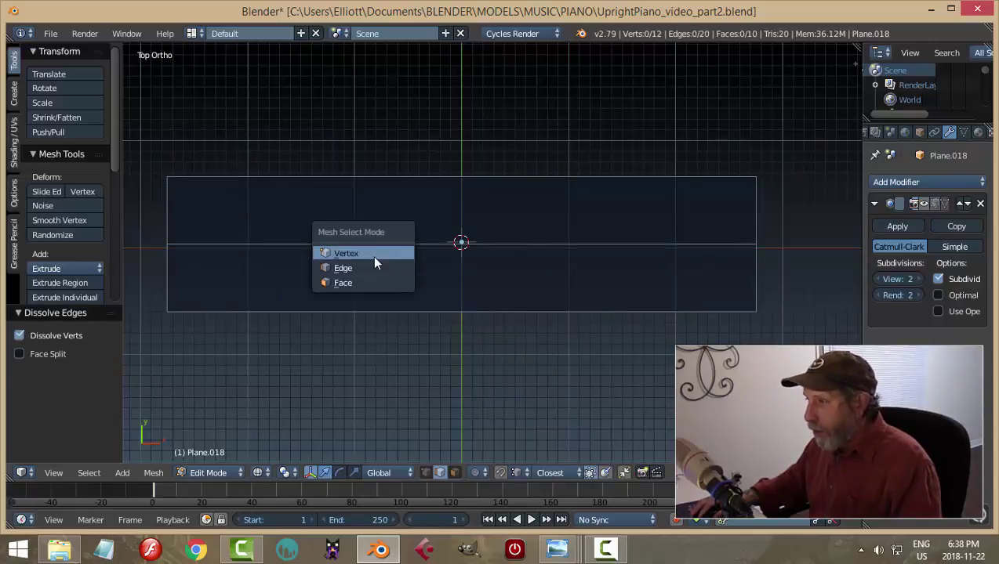
{"action": "left_click", "coordinate": [372, 253]}
{"action": "key", "text": "b"}
{"action": "left_click_drag", "start_coordinate": [158, 153], "coordinate": [799, 210]}
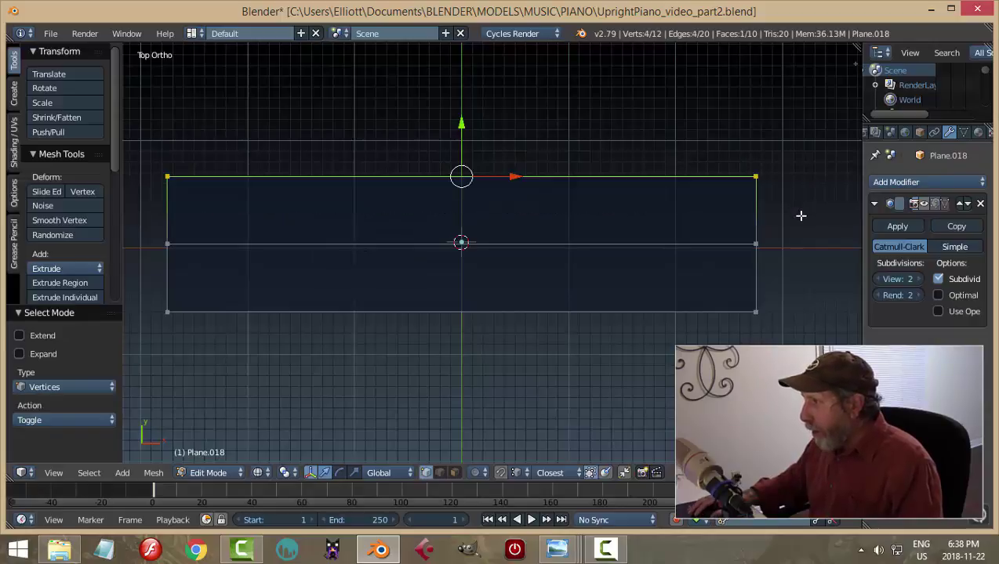
{"action": "key", "text": "x"}
{"action": "left_click", "coordinate": [779, 118]}
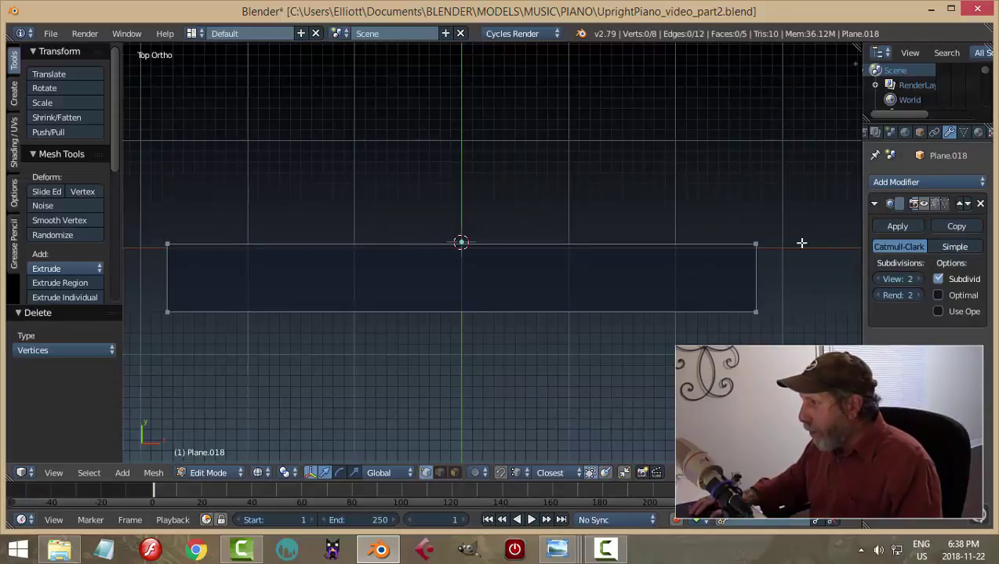
Step: Switch to edge selection and solid shading, and fill the open long side of the lid half with a face
{"action": "middle_click_drag", "start_coordinate": [800, 241], "coordinate": [525, 293]}
{"action": "key", "text": "ctrl+Tab"}
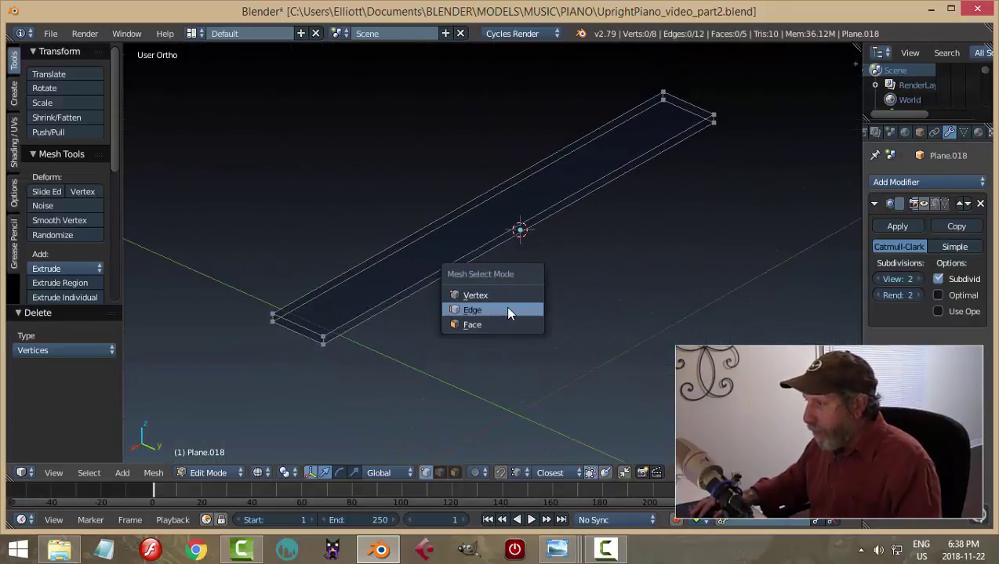
{"action": "left_click", "coordinate": [506, 310]}
{"action": "key", "text": "z"}
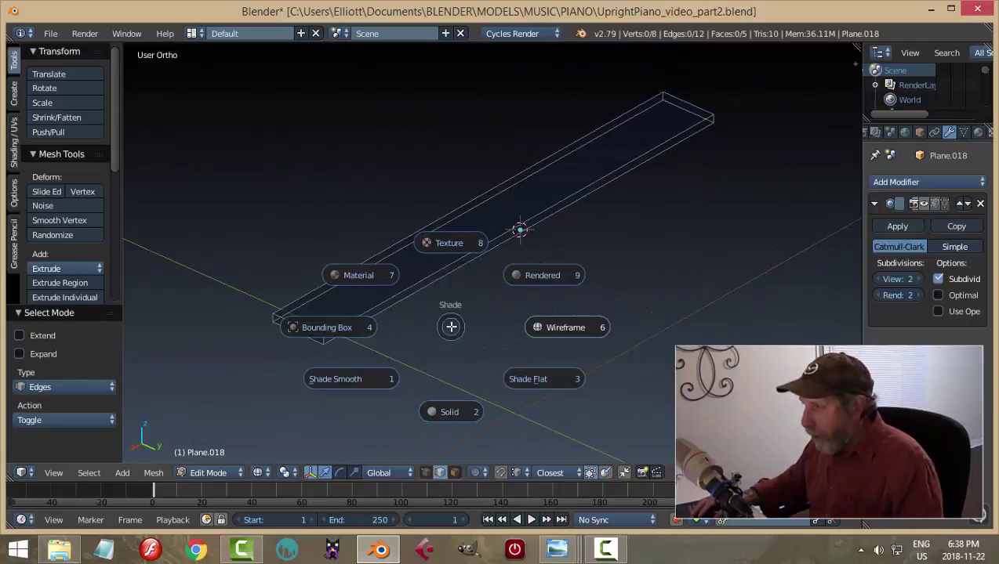
{"action": "left_click", "coordinate": [451, 414]}
{"action": "scroll", "coordinate": [436, 361], "scroll_direction": "up", "scroll_amount": 2}
{"action": "middle_click_drag", "start_coordinate": [435, 338], "coordinate": [431, 332]}
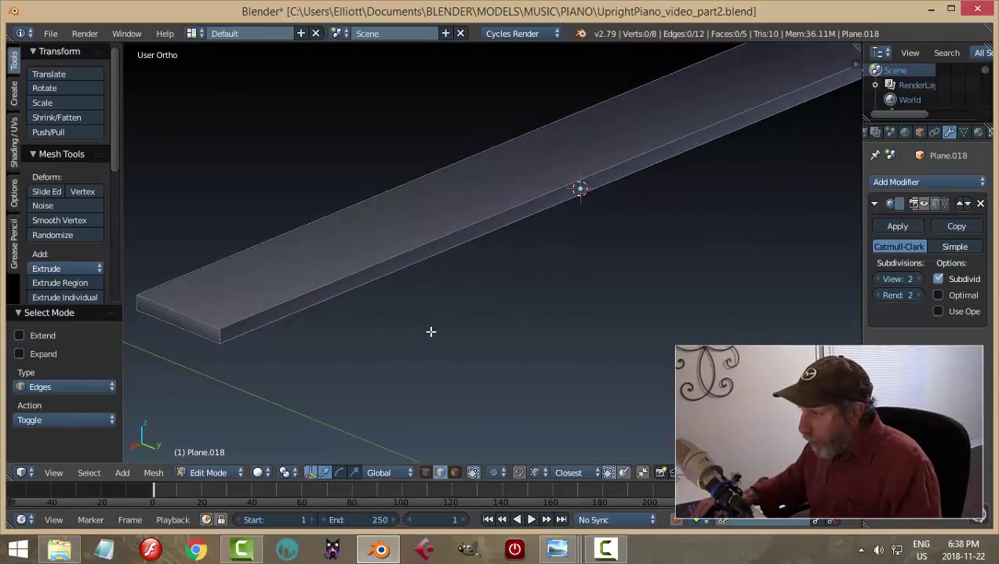
{"action": "right_click", "coordinate": [408, 247], "text": "alt"}
{"action": "key", "text": "f"}
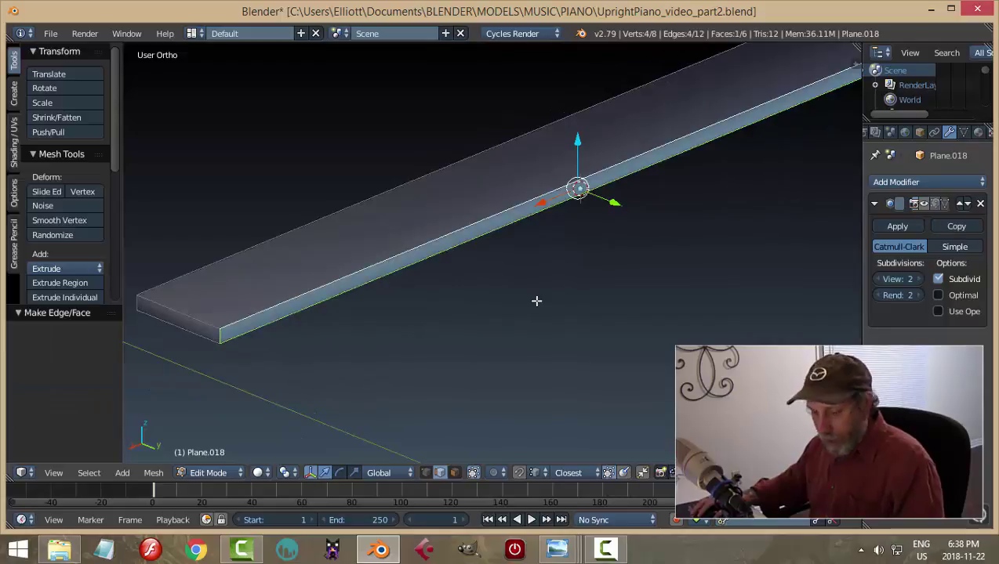
{"action": "key", "text": "a"}
Step: Cut two edge loops along the lid half's length and scale them about 2.842 along Y toward the long sides
{"action": "middle_click_drag", "start_coordinate": [481, 321], "coordinate": [533, 341]}
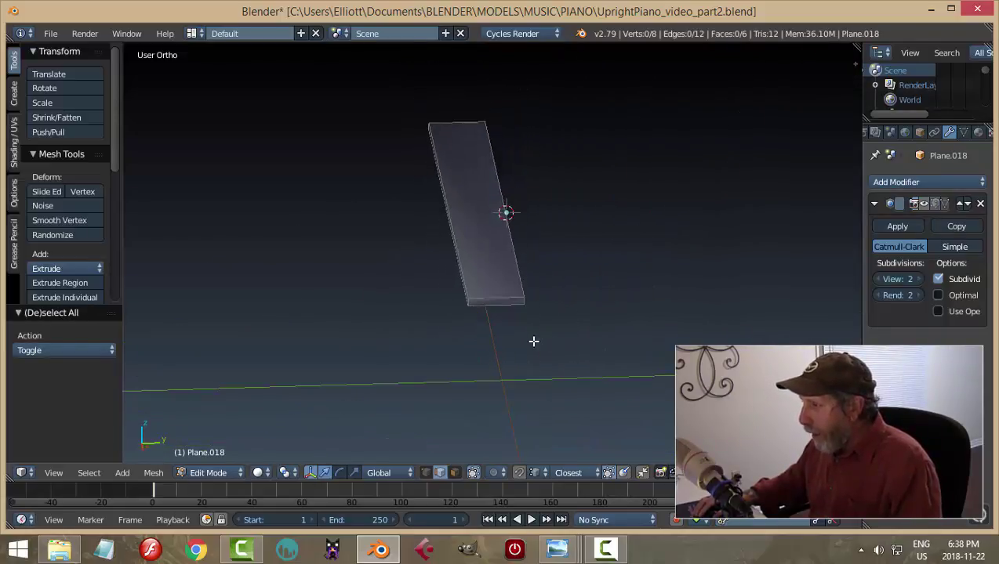
{"action": "scroll", "coordinate": [488, 311], "scroll_direction": "up", "scroll_amount": 3}
{"action": "key", "text": "ctrl+r"}
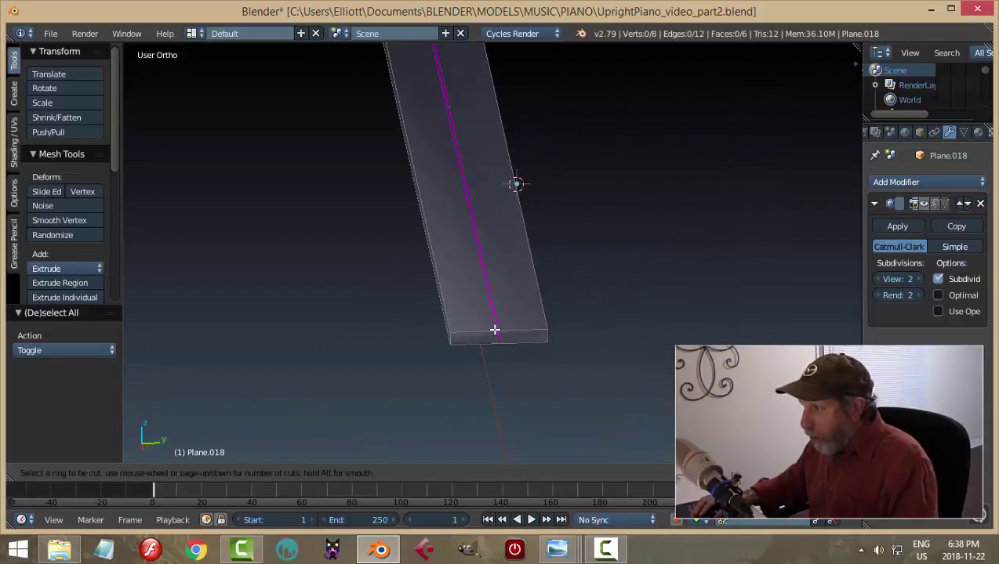
{"action": "scroll", "coordinate": [494, 329], "scroll_direction": "up", "scroll_amount": 1}
{"action": "left_click", "coordinate": [494, 329]}
{"action": "right_click", "coordinate": [495, 329]}
{"action": "key", "text": "s"}
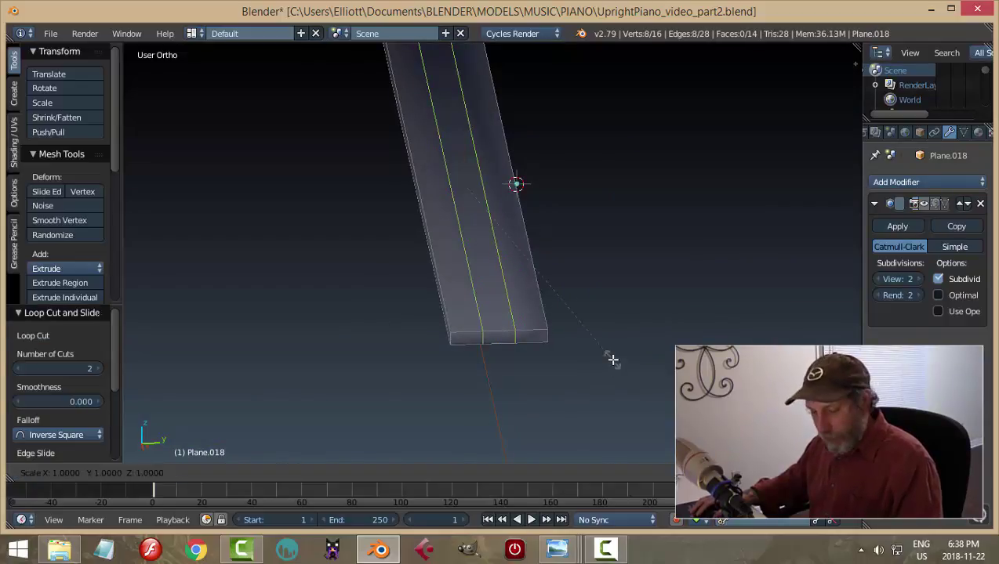
{"action": "key", "text": "y"}
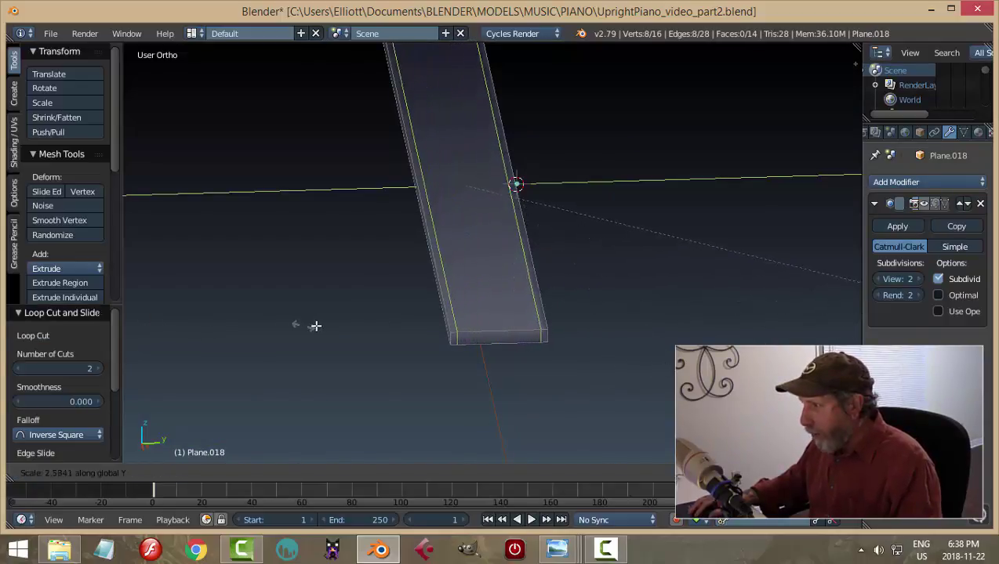
{"action": "left_click", "coordinate": [369, 331]}
Step: Cut two crosswise edge loops and scale them about 2.985 along X toward the lid half's ends
{"action": "middle_click_drag", "start_coordinate": [372, 333], "coordinate": [450, 283]}
{"action": "key", "text": "ctrl+r"}
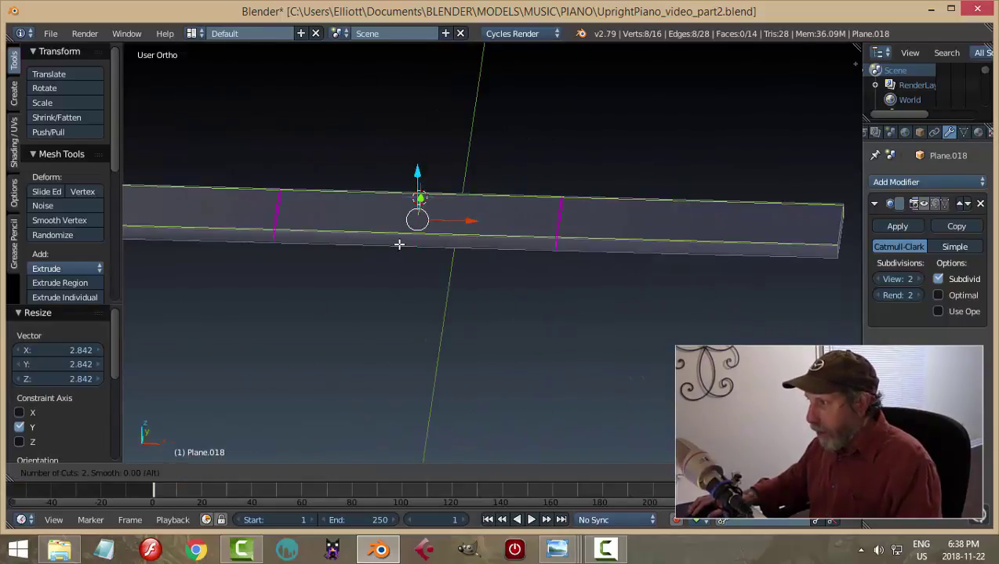
{"action": "left_click", "coordinate": [399, 244]}
{"action": "right_click", "coordinate": [399, 244]}
{"action": "key", "text": "s"}
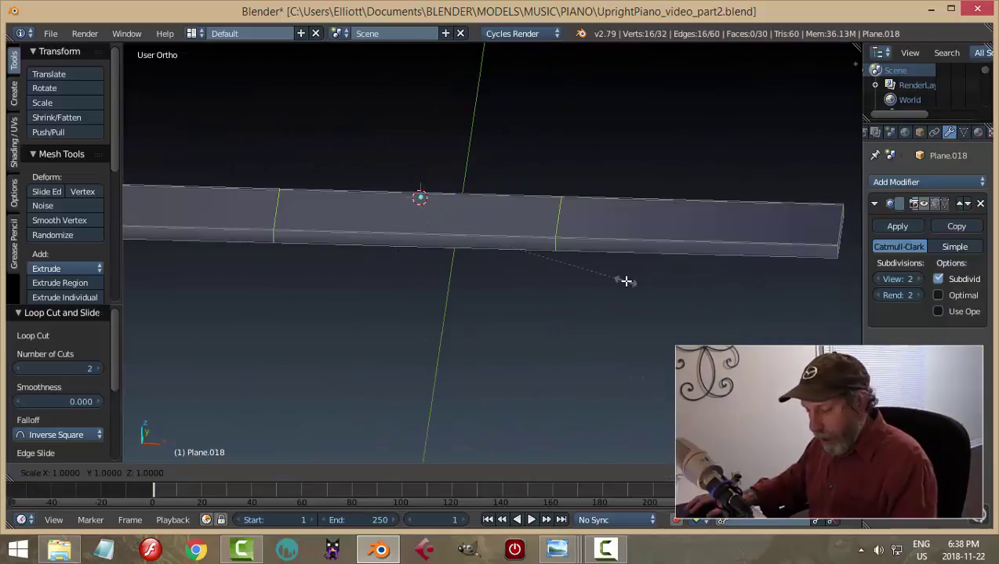
{"action": "left_click", "coordinate": [330, 295]}
Step: Check the new end loops, clear the selection and turn on the subdivision modifier's viewport display
{"action": "scroll", "coordinate": [555, 338], "scroll_direction": "down", "scroll_amount": 5, "text": "ctrl"}
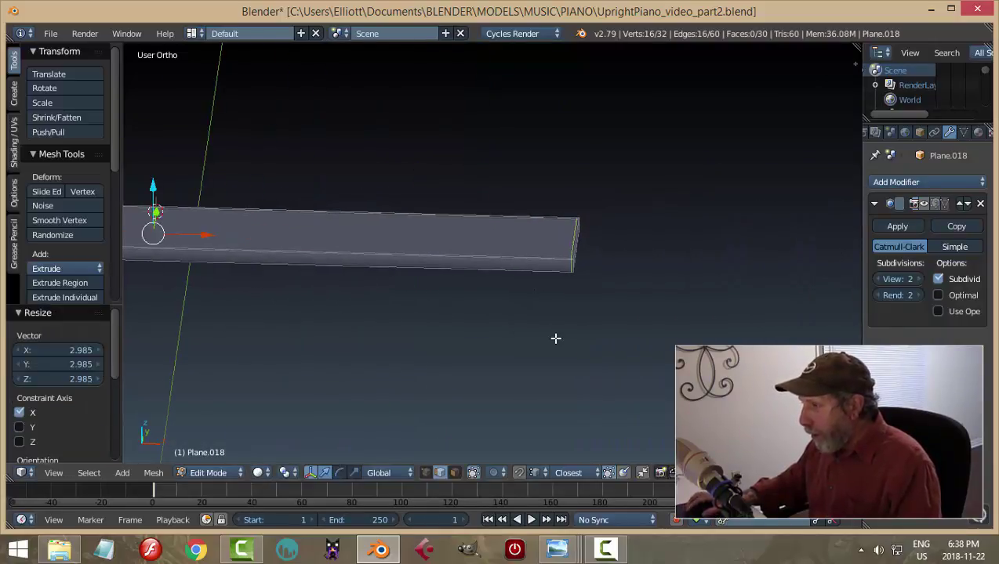
{"action": "scroll", "coordinate": [660, 323], "scroll_direction": "up", "scroll_amount": 4}
{"action": "middle_click_drag", "start_coordinate": [661, 324], "coordinate": [693, 296]}
{"action": "key", "text": "a"}
{"action": "left_click", "coordinate": [924, 204]}
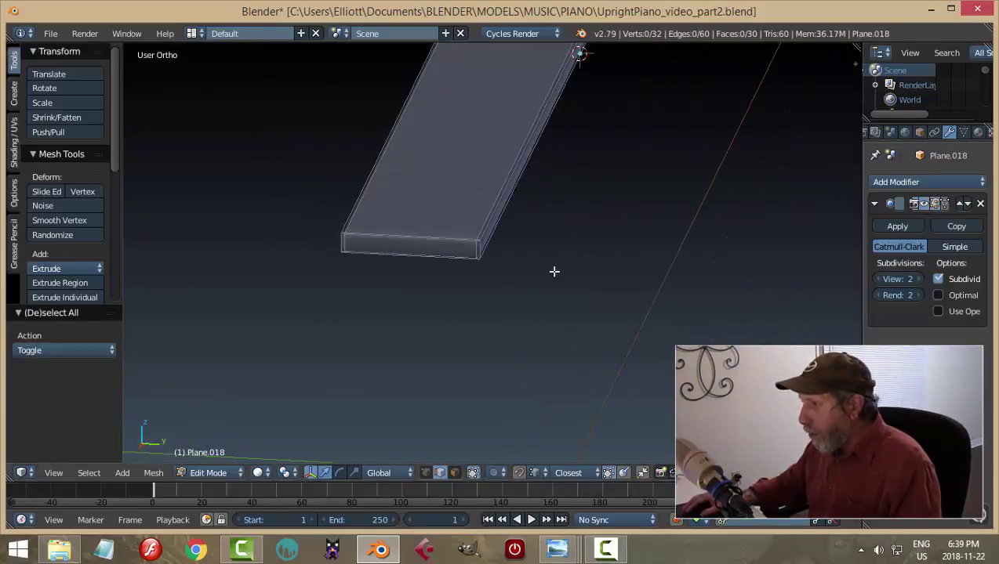
Step: Add one horizontal edge loop around the lid half close to its upper edge and another close to its lower edge
{"action": "middle_click_drag", "start_coordinate": [553, 272], "coordinate": [656, 230]}
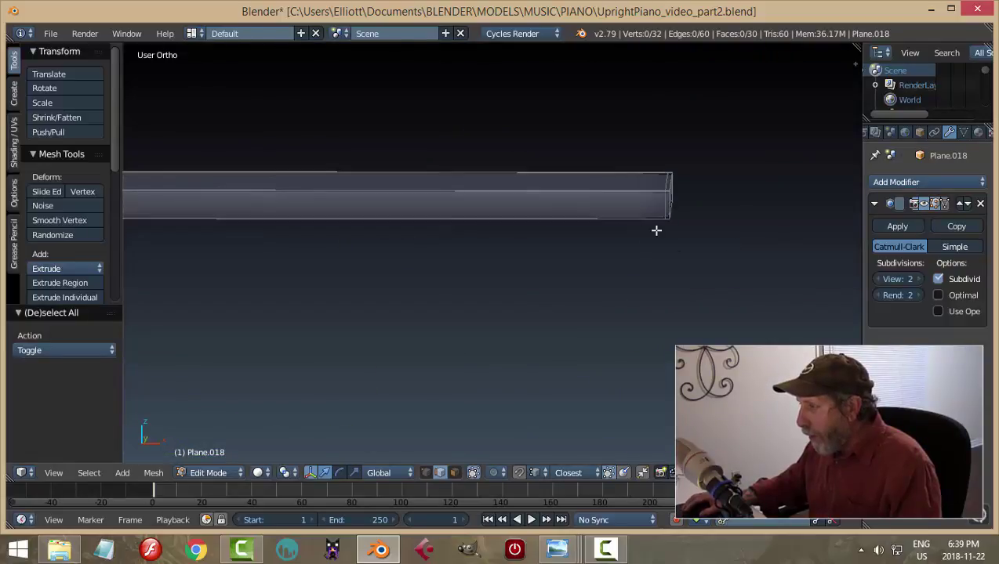
{"action": "key", "text": "ctrl+r"}
{"action": "left_click", "coordinate": [666, 208]}
{"action": "left_click", "coordinate": [666, 208]}
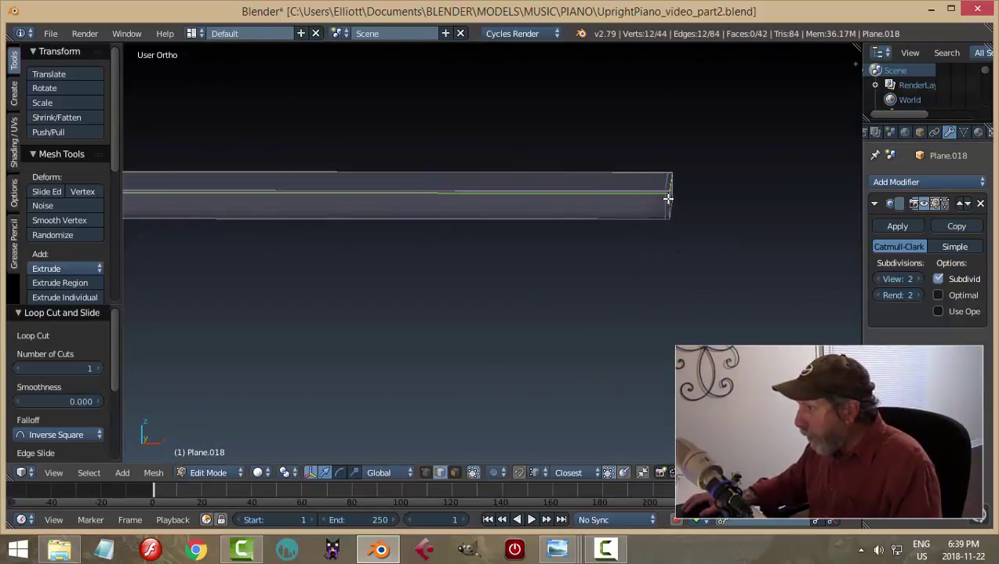
{"action": "key", "text": "ctrl+r"}
{"action": "left_click", "coordinate": [667, 200]}
{"action": "left_click", "coordinate": [667, 210]}
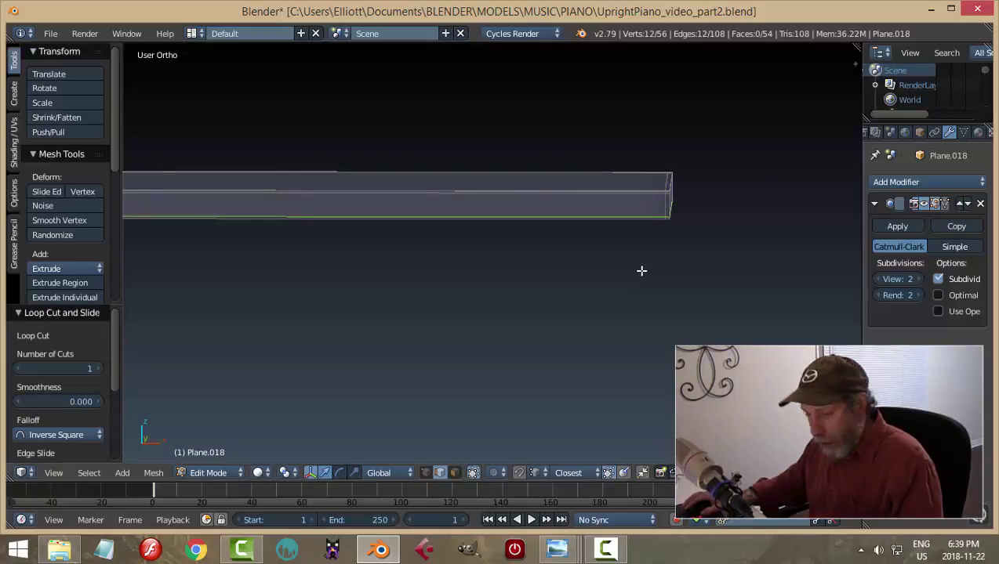
Step: Clear the selection, return to Object Mode and examine the subdivided lid half's edges and end
{"action": "key", "text": "a"}
{"action": "key", "text": "Tab"}
{"action": "left_click", "coordinate": [529, 272]}
{"action": "key", "text": "a"}
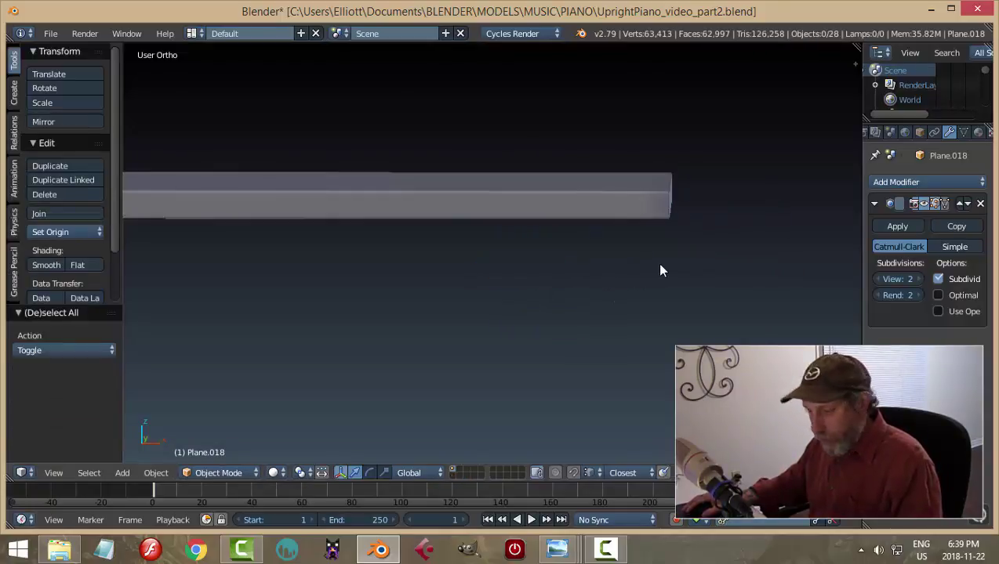
{"action": "middle_click_drag", "start_coordinate": [661, 270], "coordinate": [303, 363]}
{"action": "scroll", "coordinate": [374, 280], "scroll_direction": "up", "scroll_amount": 6}
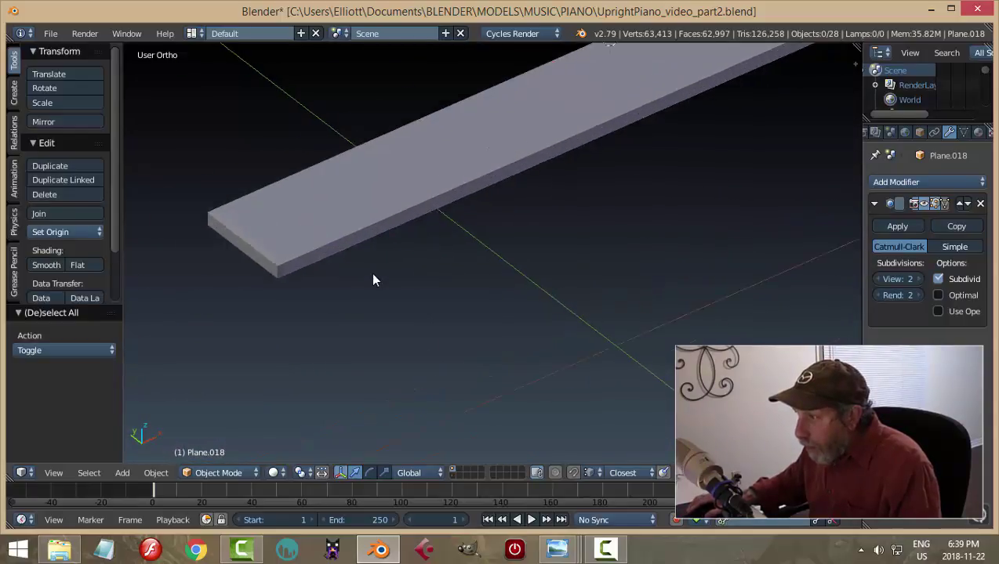
{"action": "middle_click_drag", "start_coordinate": [373, 280], "coordinate": [497, 267], "text": "shift"}
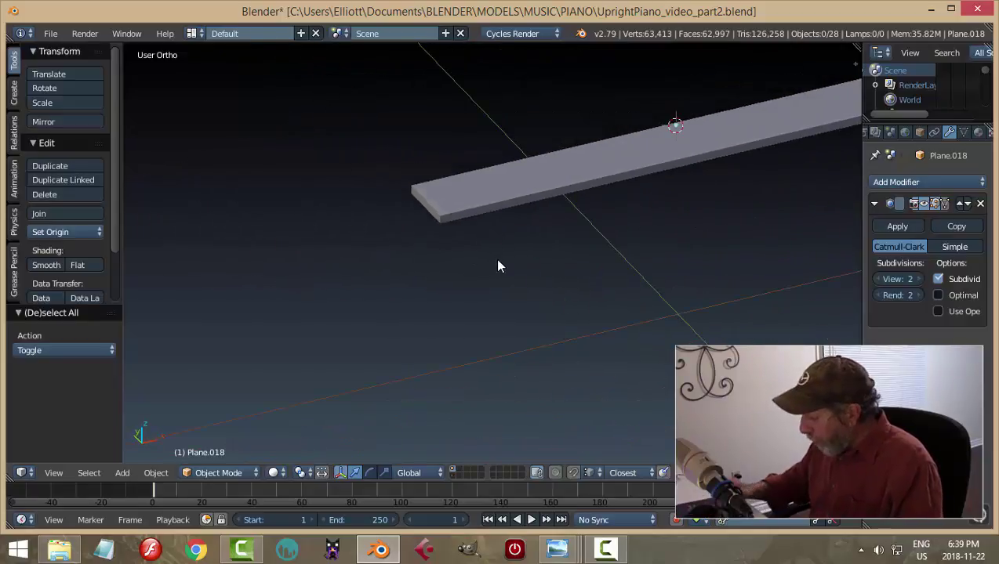
Step: In the top view, duplicate the lid half and move the copy 0.629 along Y against the original
{"action": "key", "text": "KP_7"}
{"action": "scroll", "coordinate": [490, 273], "scroll_direction": "down", "scroll_amount": 3}
{"action": "scroll", "coordinate": [497, 282], "scroll_direction": "down", "scroll_amount": 2, "text": "ctrl"}
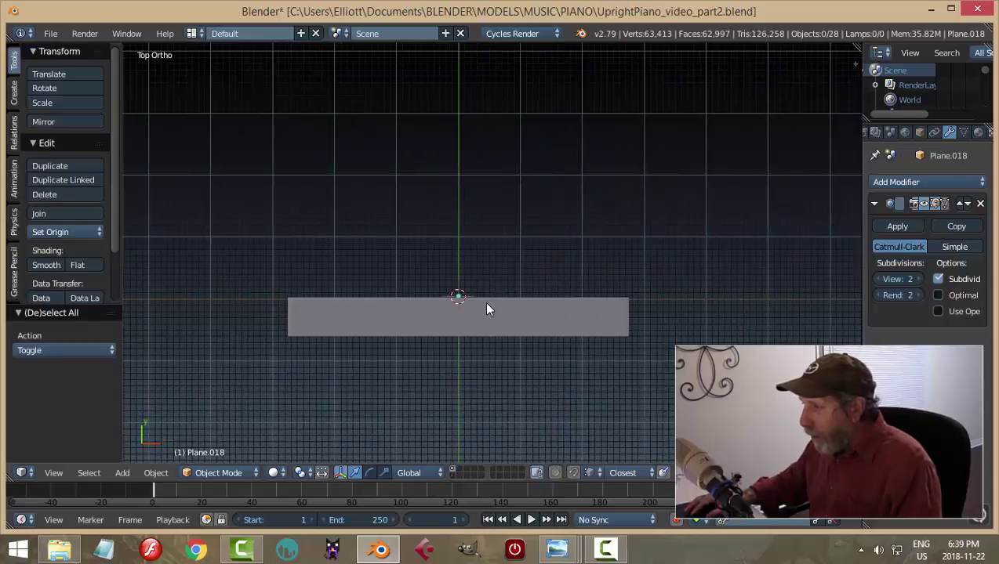
{"action": "right_click", "coordinate": [486, 308]}
{"action": "key", "text": "shift+d"}
{"action": "right_click", "coordinate": [531, 284]}
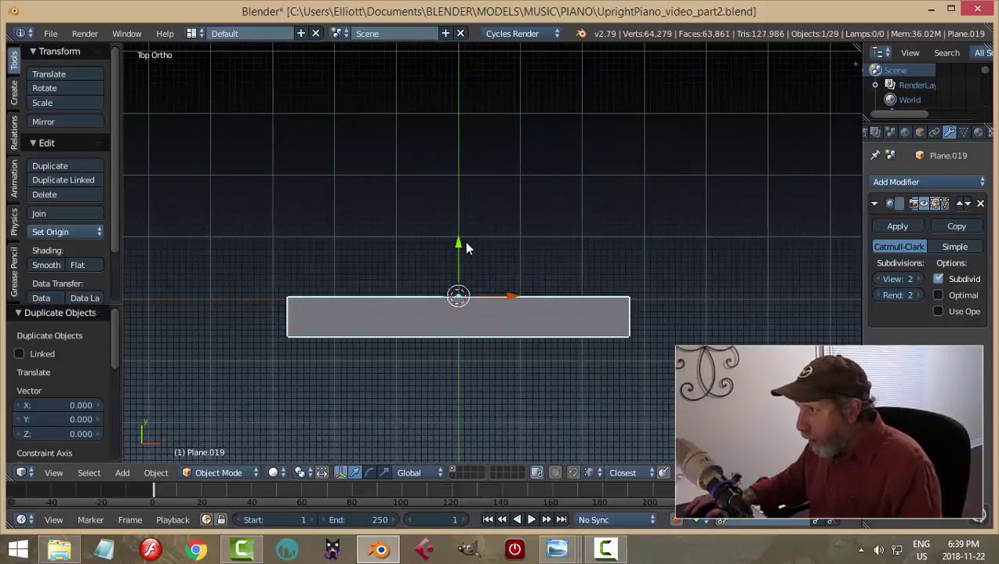
{"action": "key", "text": "g"}
{"action": "key", "text": "y"}
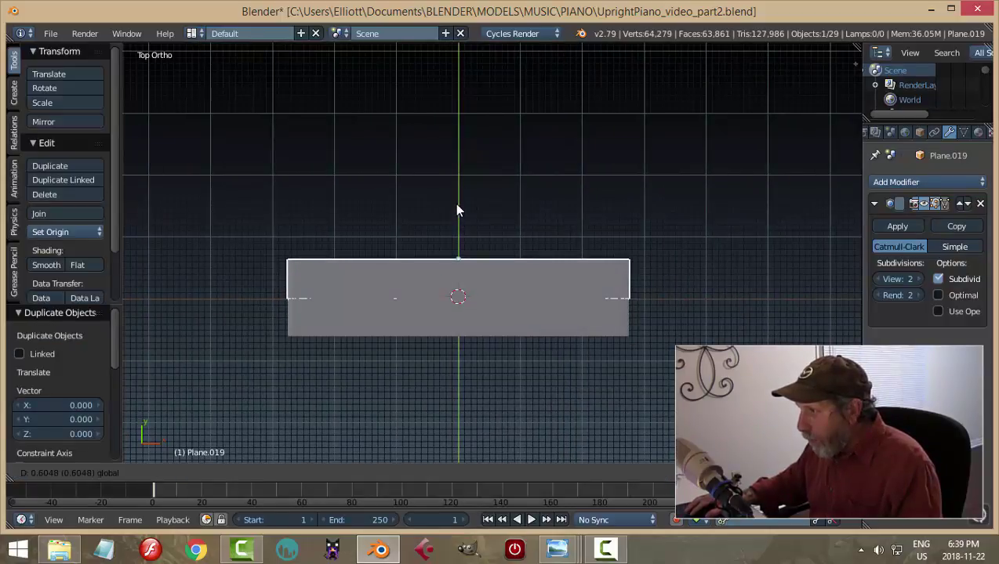
{"action": "left_click", "coordinate": [457, 207]}
Step: In the right side view, compare the duplicated lid half's fit with the piano reference drawing
{"action": "middle_click_drag", "start_coordinate": [456, 224], "coordinate": [494, 297]}
{"action": "key", "text": "KP_3"}
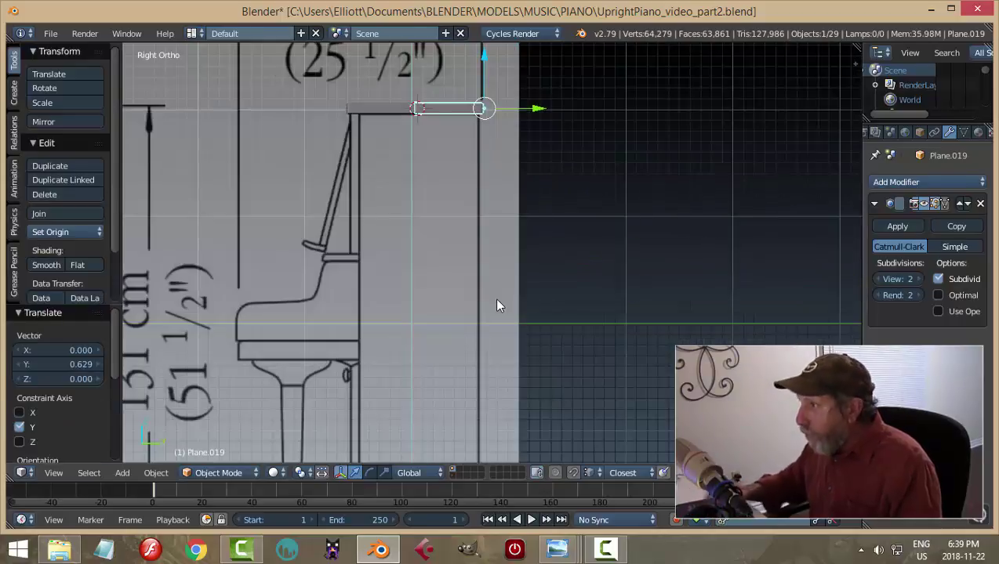
{"action": "scroll", "coordinate": [495, 302], "scroll_direction": "up", "scroll_amount": 2}
{"action": "scroll", "coordinate": [497, 305], "scroll_direction": "down", "scroll_amount": 2}
{"action": "scroll", "coordinate": [435, 296], "scroll_direction": "up", "scroll_amount": 3, "text": "shift"}
{"action": "scroll", "coordinate": [430, 251], "scroll_direction": "up", "scroll_amount": 2}
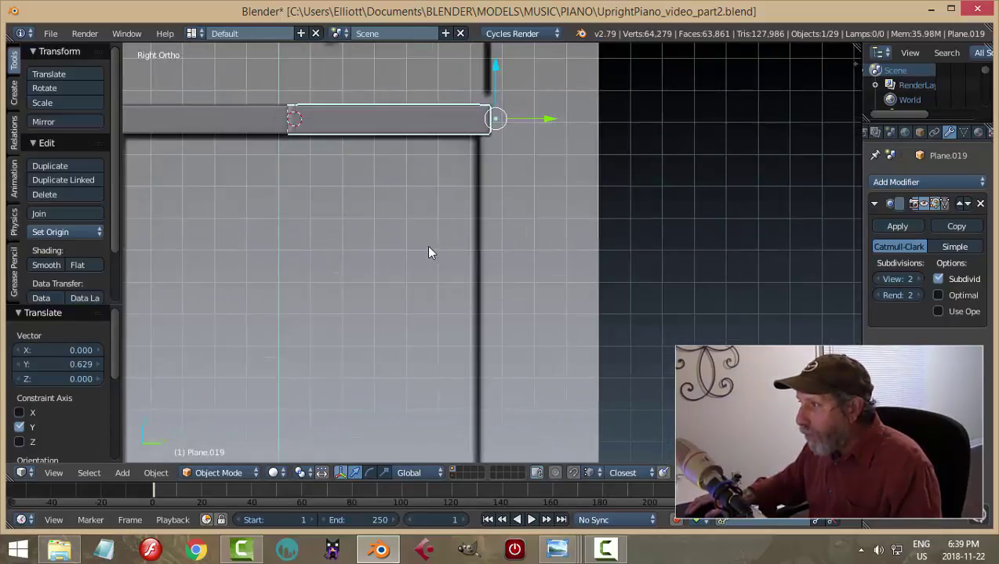
{"action": "scroll", "coordinate": [475, 313], "scroll_direction": "up", "scroll_amount": 1}
{"action": "scroll", "coordinate": [462, 326], "scroll_direction": "up", "scroll_amount": 2}
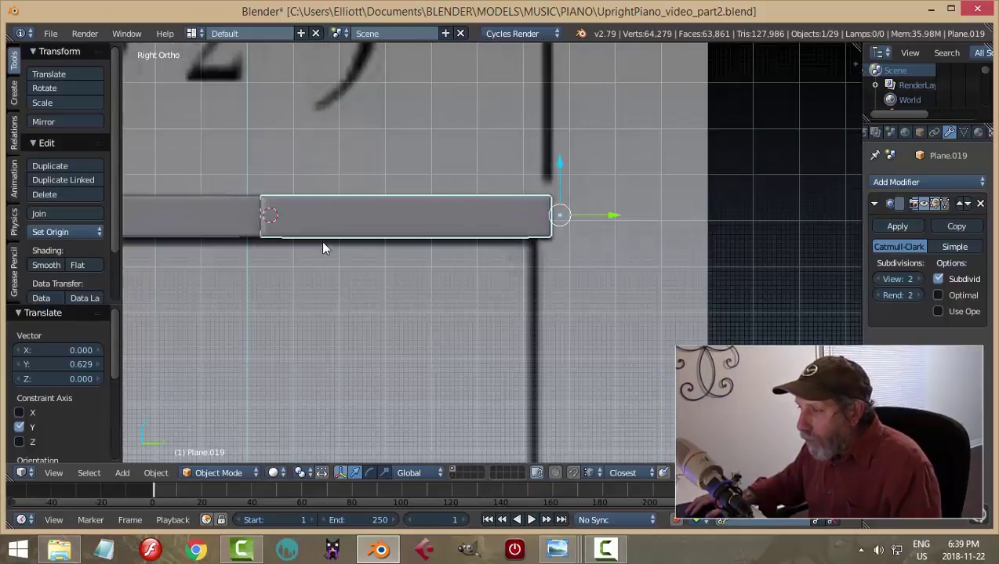
Step: In the duplicate's Edit Mode, move the support loops near its inner and outer long sides slightly closer to the edges, then return to Object Mode
{"action": "key", "text": "Tab"}
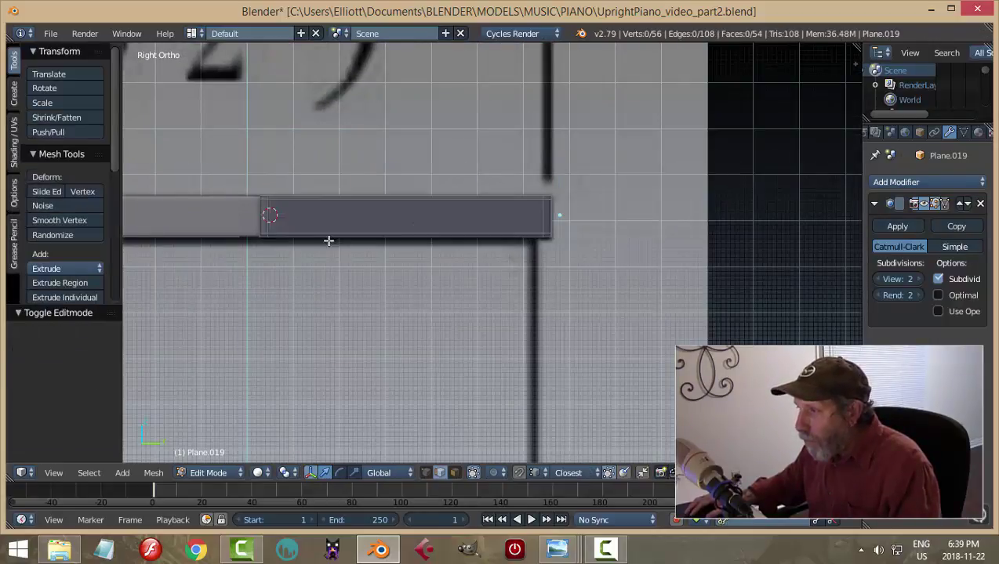
{"action": "scroll", "coordinate": [301, 242], "scroll_direction": "up", "scroll_amount": 2}
{"action": "right_click", "coordinate": [180, 211], "text": "alt"}
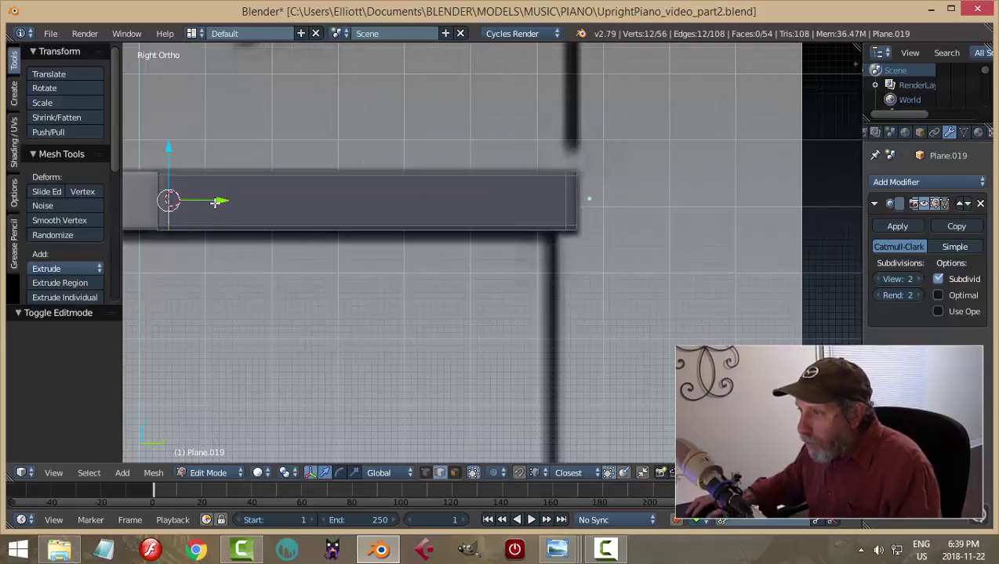
{"action": "left_click_drag", "start_coordinate": [215, 203], "coordinate": [211, 202]}
{"action": "key", "text": "a"}
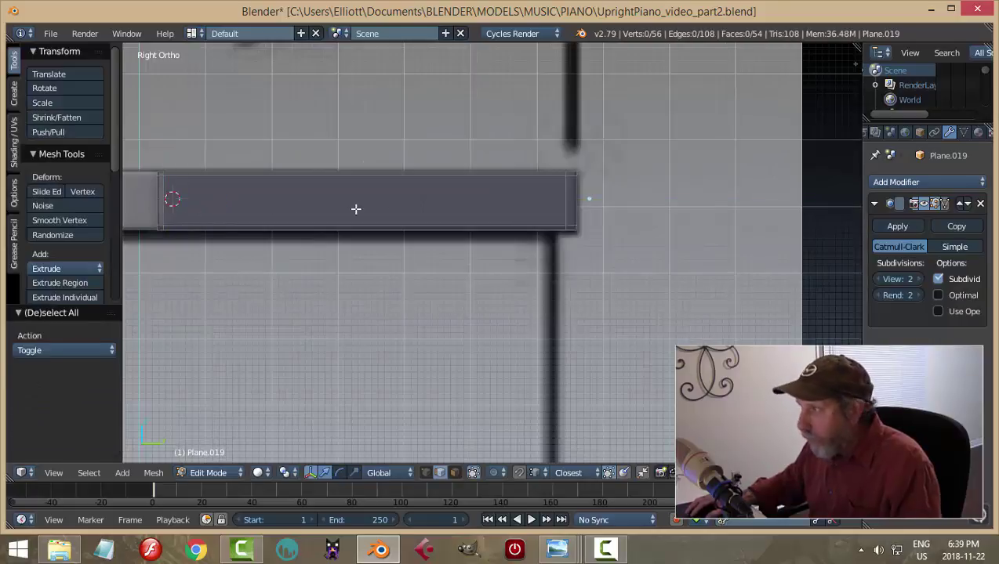
{"action": "right_click", "coordinate": [565, 198], "text": "alt"}
{"action": "left_click_drag", "start_coordinate": [616, 200], "coordinate": [620, 200]}
{"action": "key", "text": "a"}
{"action": "key", "text": "Tab"}
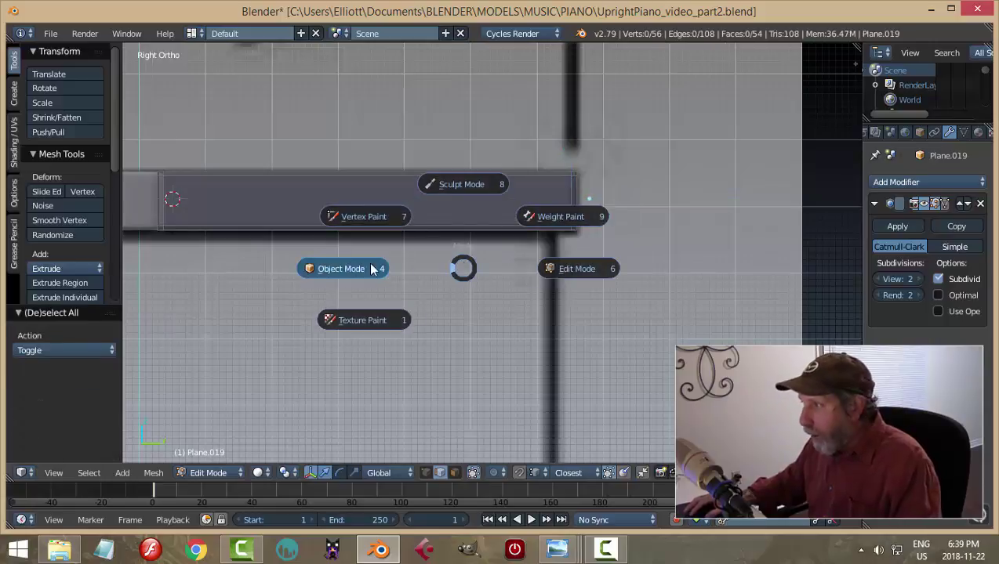
{"action": "left_click", "coordinate": [384, 268]}
Step: Select the duplicated lid half and move it 0.001 along Y at the seam between the halves
{"action": "key", "text": "a"}
{"action": "middle_click_drag", "start_coordinate": [352, 261], "coordinate": [315, 241]}
{"action": "scroll", "coordinate": [315, 241], "scroll_direction": "down", "scroll_amount": 3}
{"action": "right_click", "coordinate": [415, 267]}
{"action": "scroll", "coordinate": [549, 243], "scroll_direction": "up", "scroll_amount": 1}
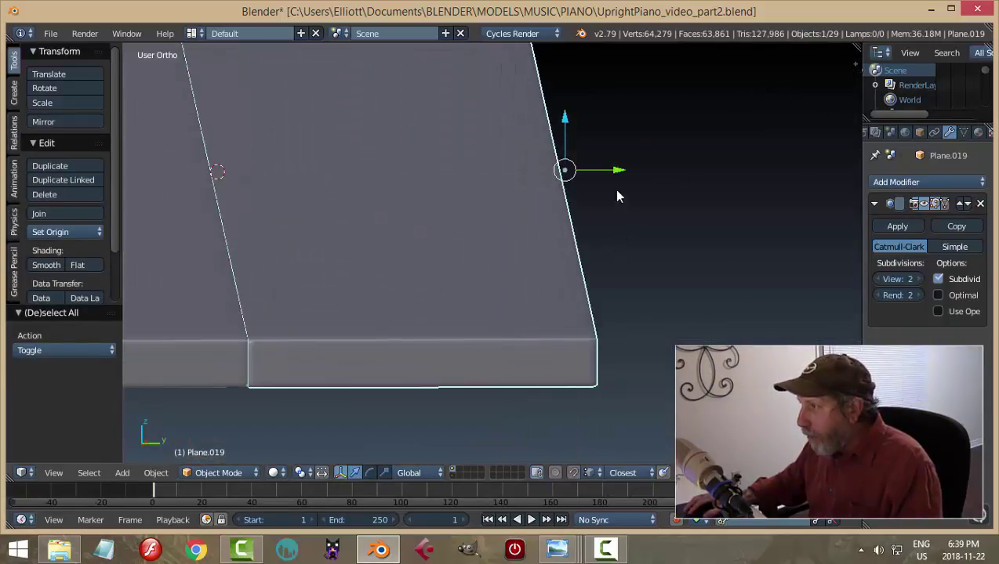
{"action": "left_click_drag", "start_coordinate": [619, 172], "coordinate": [616, 171]}
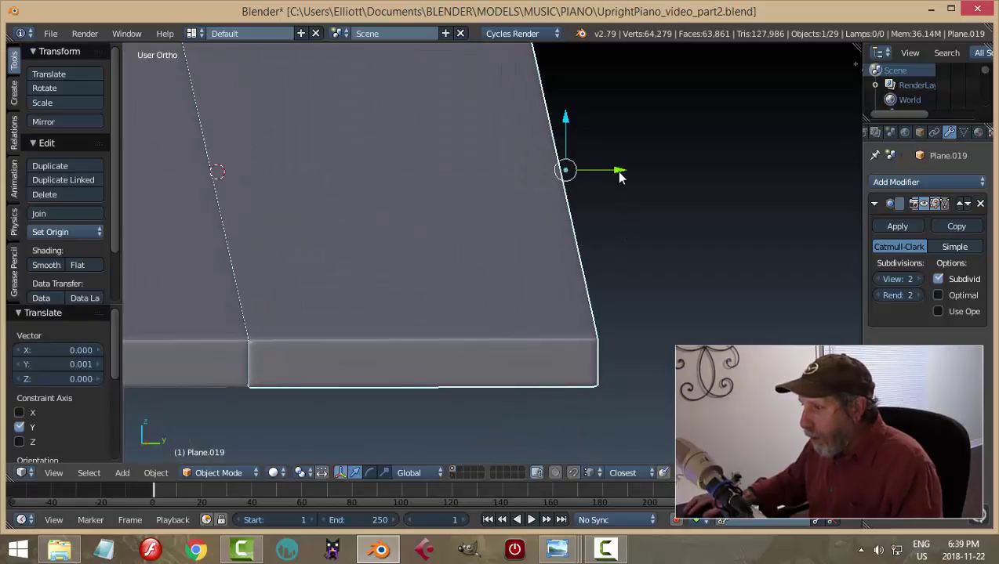
{"action": "key", "text": "a"}
Step: Check the seam between the lid halves and select both halves, with the duplicate as the active object
{"action": "scroll", "coordinate": [463, 242], "scroll_direction": "down", "scroll_amount": 1}
{"action": "middle_click_drag", "start_coordinate": [461, 244], "coordinate": [432, 298]}
{"action": "scroll", "coordinate": [431, 299], "scroll_direction": "up", "scroll_amount": 1}
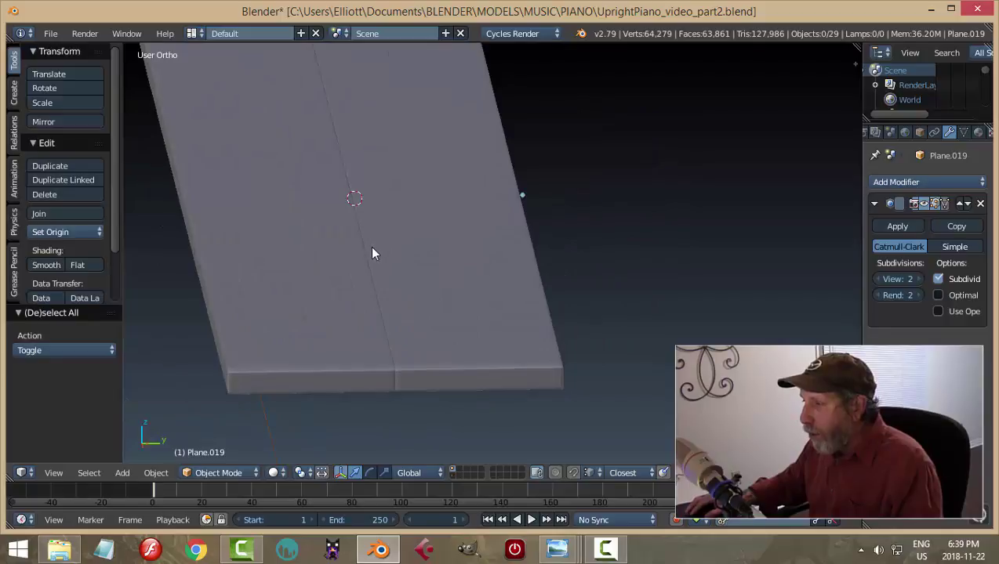
{"action": "middle_click_drag", "start_coordinate": [373, 253], "coordinate": [486, 315]}
{"action": "scroll", "coordinate": [486, 297], "scroll_direction": "down", "scroll_amount": 2}
{"action": "right_click", "coordinate": [488, 290]}
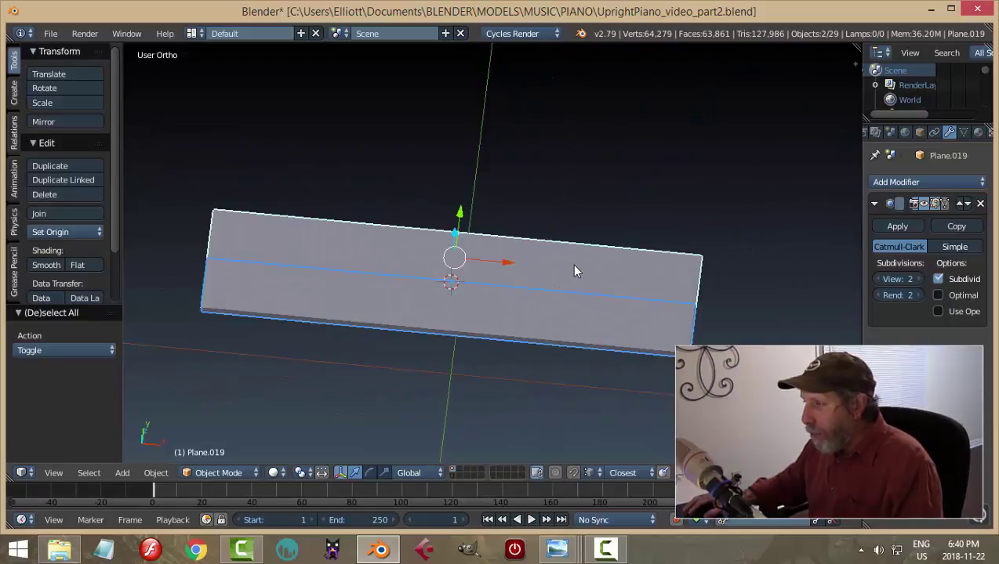
Step: Reselect both lid halves and set each one's origin to its geometry
{"action": "key", "text": "shift+s"}
{"action": "middle_click_drag", "start_coordinate": [552, 303], "coordinate": [477, 317]}
{"action": "key", "text": "a"}
{"action": "scroll", "coordinate": [476, 311], "scroll_direction": "up", "scroll_amount": 1}
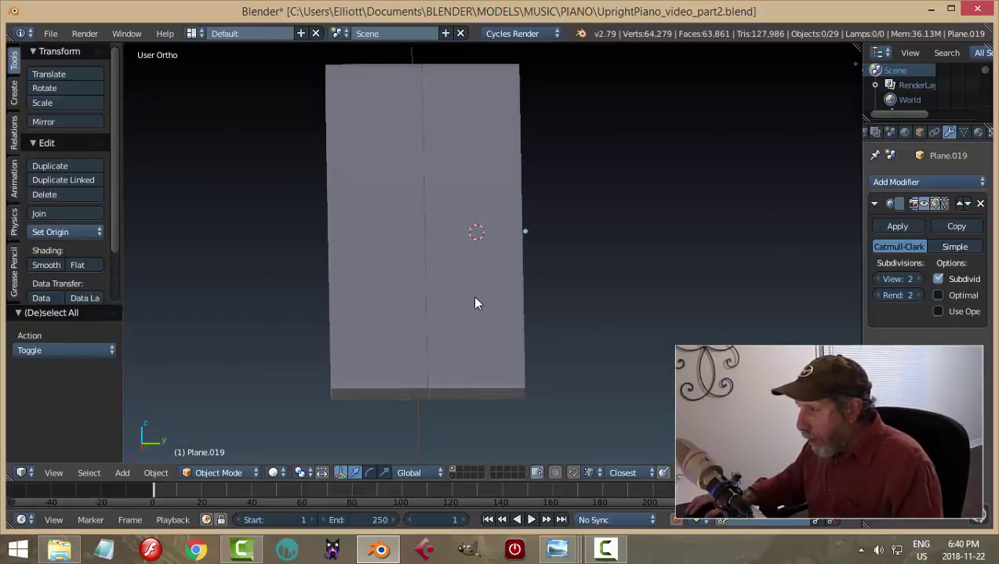
{"action": "right_click", "coordinate": [479, 295]}
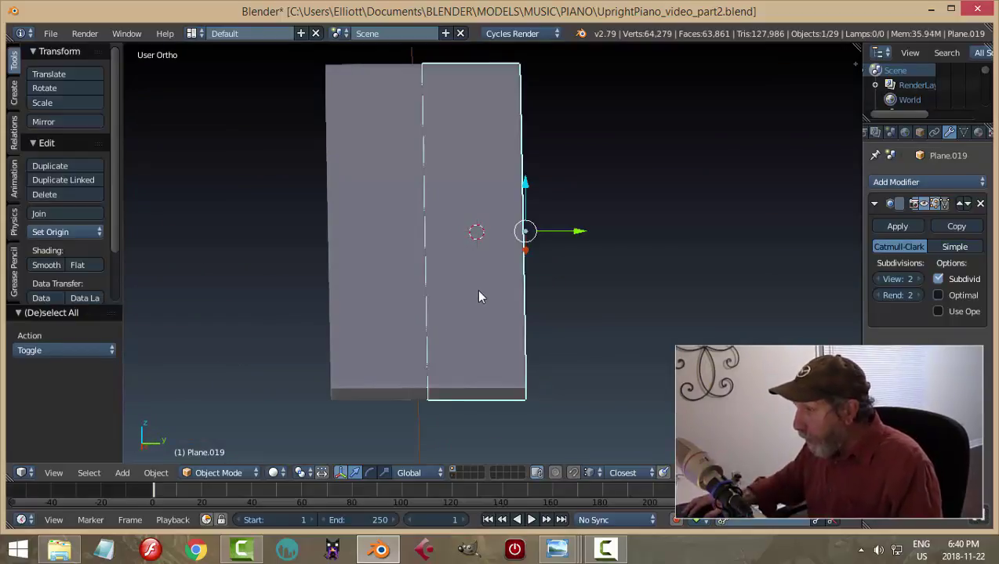
{"action": "right_click", "coordinate": [369, 246], "text": "shift"}
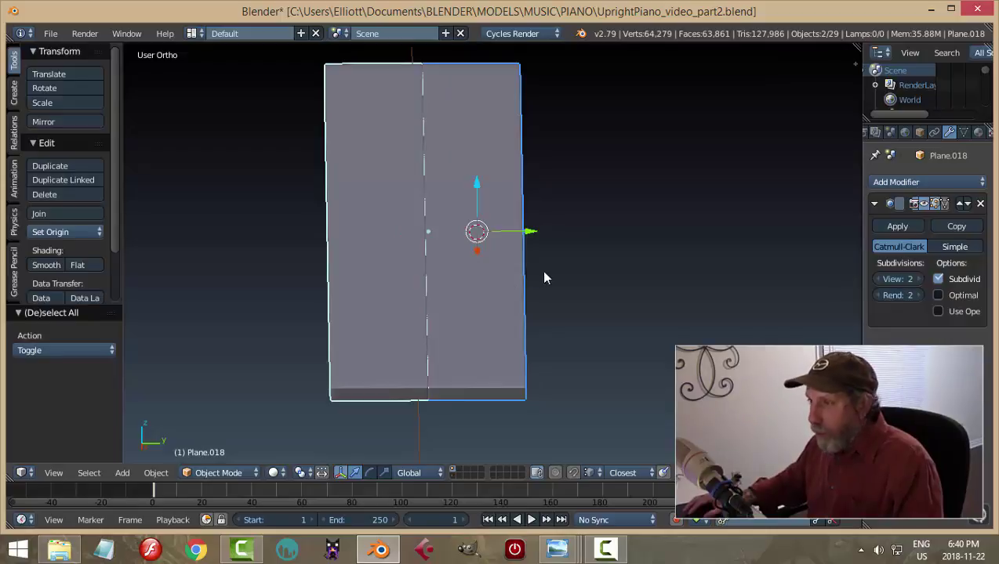
{"action": "left_click", "coordinate": [75, 232]}
{"action": "left_click", "coordinate": [90, 264]}
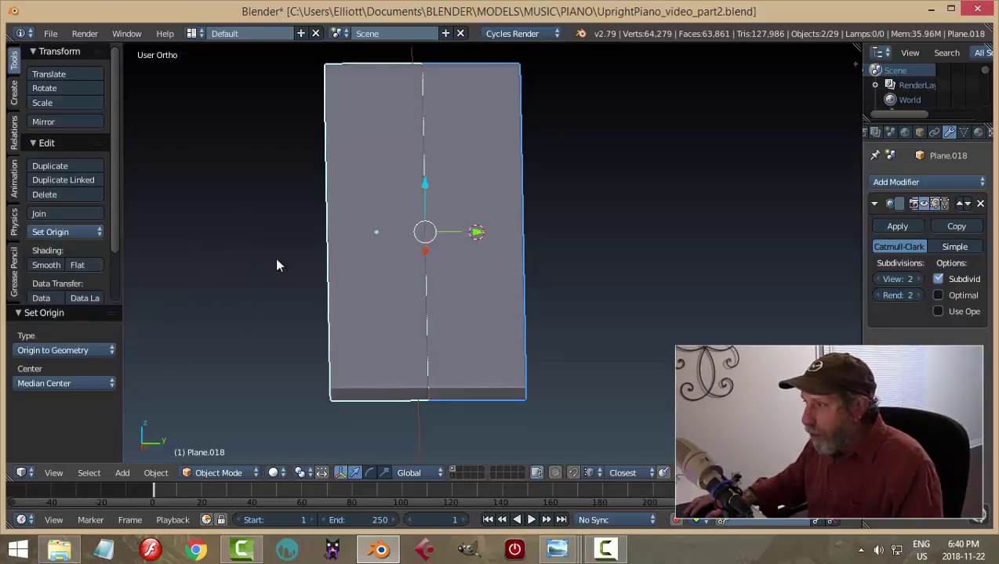
Step: Snap the 3D cursor to the midpoint between the two selected lid halves
{"action": "key", "text": "shift+s"}
{"action": "left_click", "coordinate": [430, 263]}
{"action": "scroll", "coordinate": [462, 288], "scroll_direction": "up", "scroll_amount": 3}
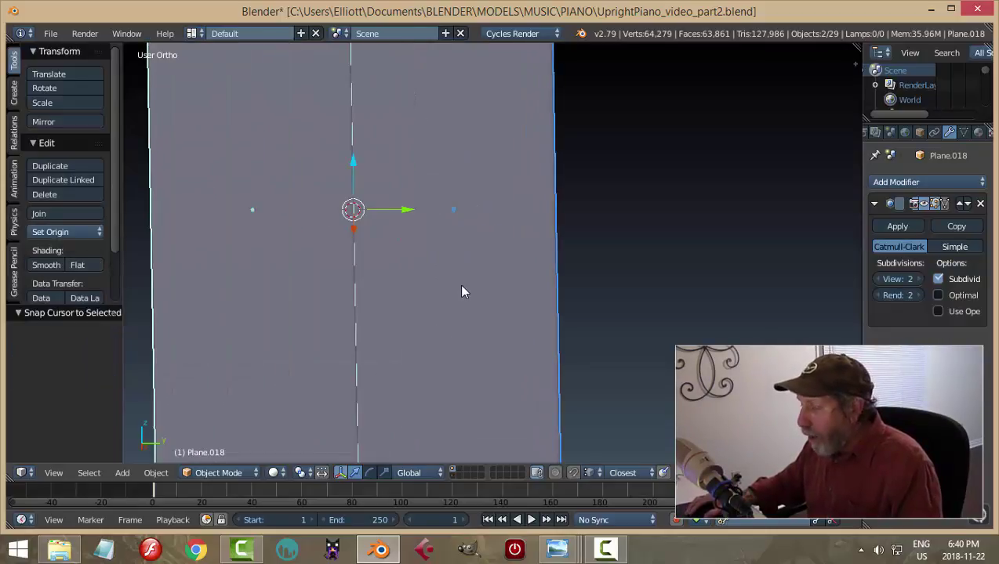
Step: Add a mesh cylinder at the 3D cursor and set its vertex count to 20
{"action": "middle_click_drag", "start_coordinate": [462, 291], "coordinate": [504, 280]}
{"action": "key", "text": "shift+a"}
{"action": "mouse_move", "coordinate": [503, 282]}
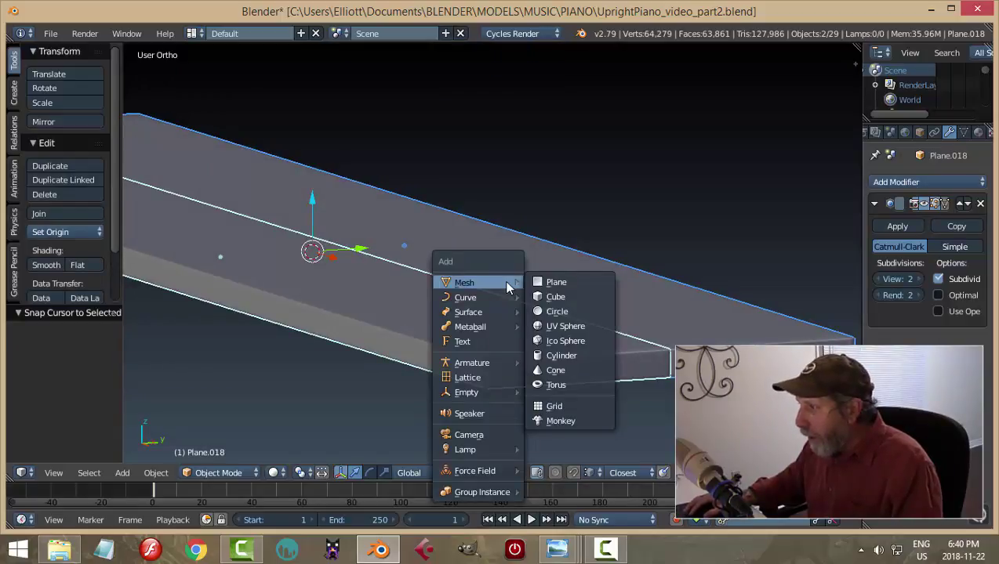
{"action": "left_click", "coordinate": [558, 354]}
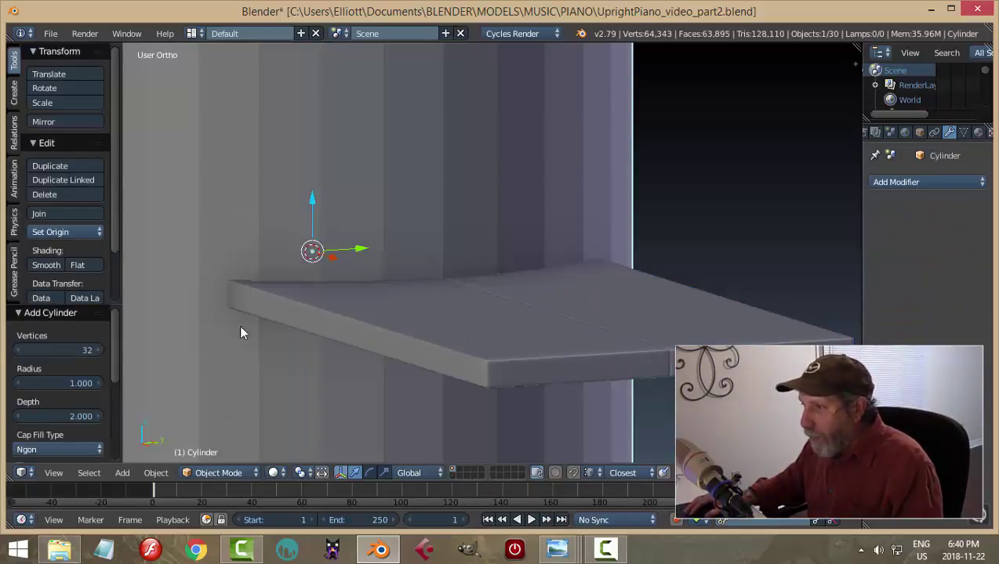
{"action": "left_click", "coordinate": [52, 350]}
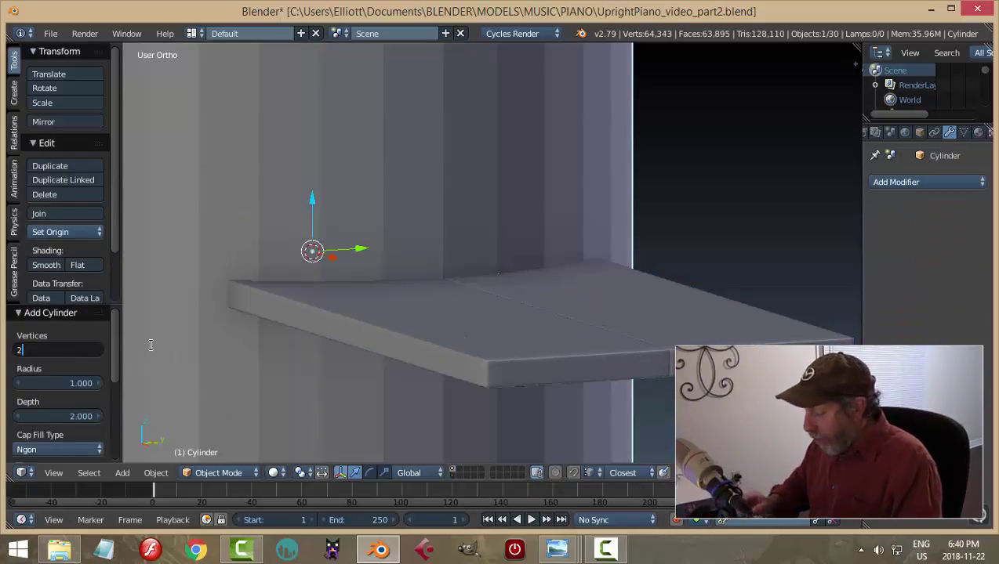
{"action": "type", "text": "20"}
{"action": "key", "text": "Return"}
{"action": "scroll", "coordinate": [347, 299], "scroll_direction": "down", "scroll_amount": 6}
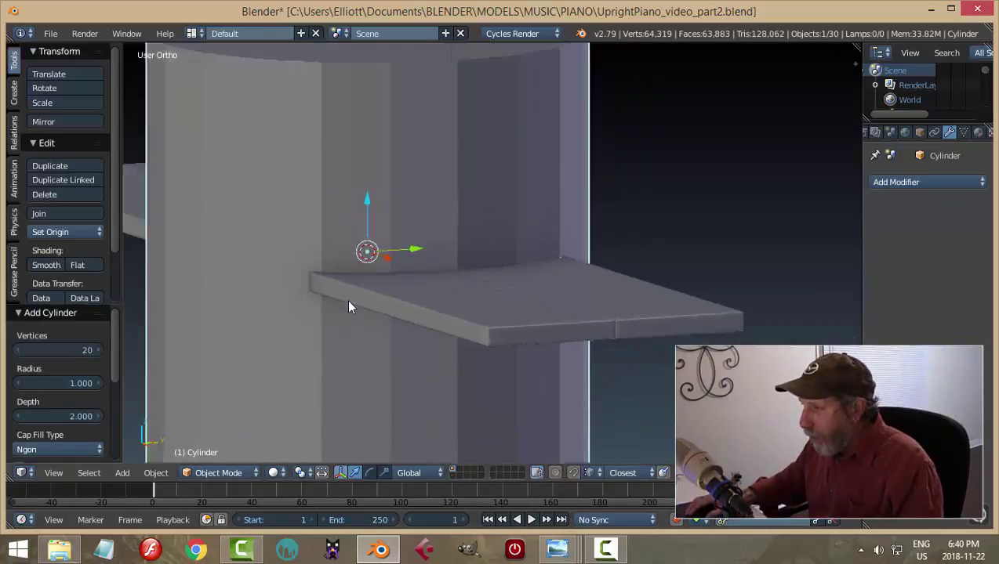
Step: Rotate the cylinder 90° about Y and, in Edit Mode, scale its mesh down to 0.044 on all axes
{"action": "type", "text": "r"}
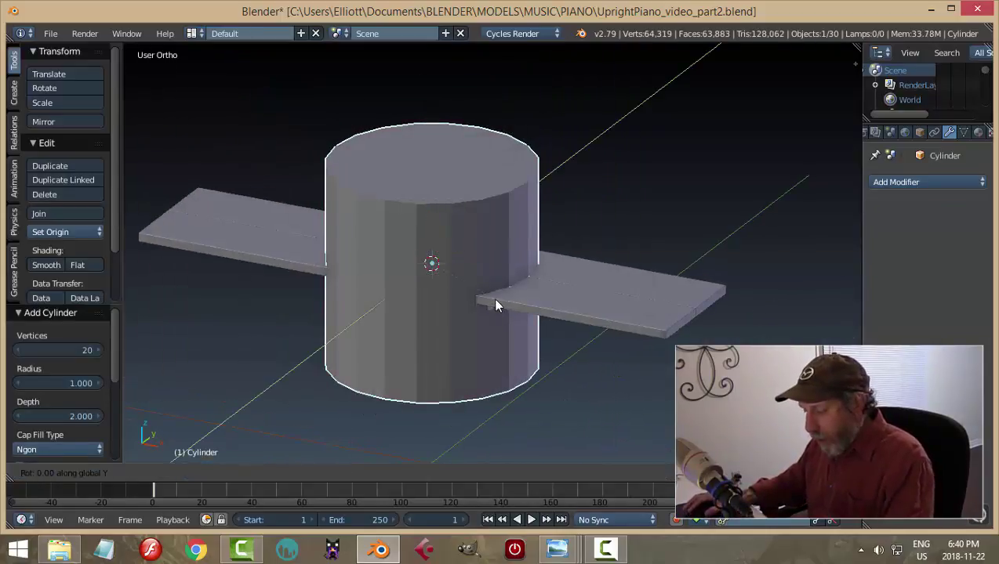
{"action": "type", "text": "y90"}
{"action": "key", "text": "Return"}
{"action": "key", "text": "Tab"}
{"action": "left_click", "coordinate": [728, 259]}
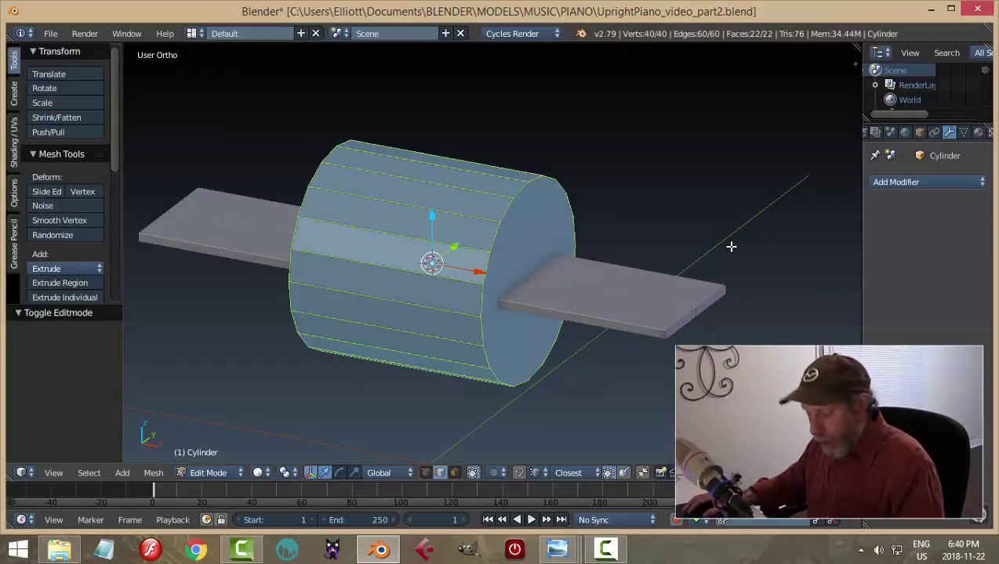
{"action": "key", "text": "s"}
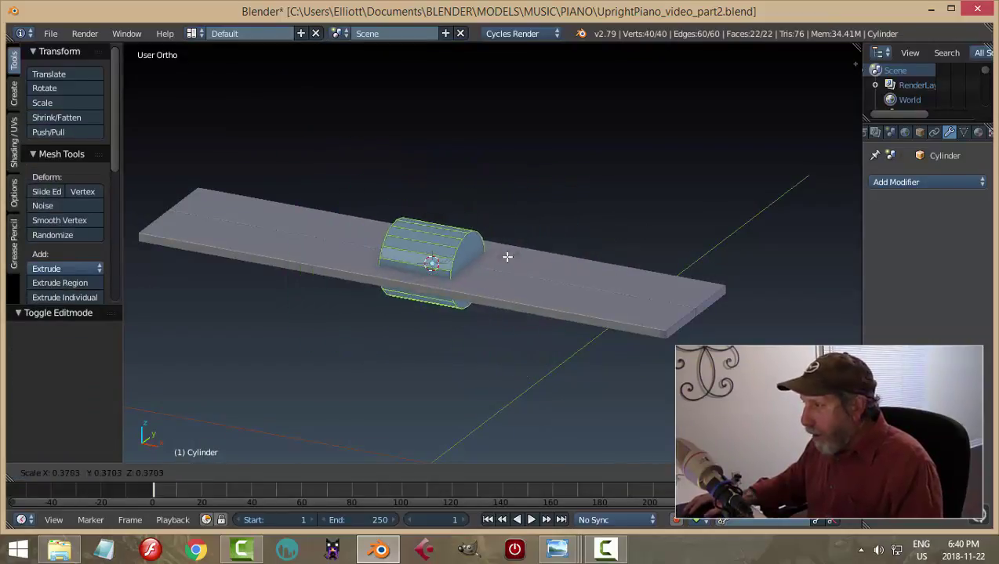
{"action": "left_click", "coordinate": [442, 263]}
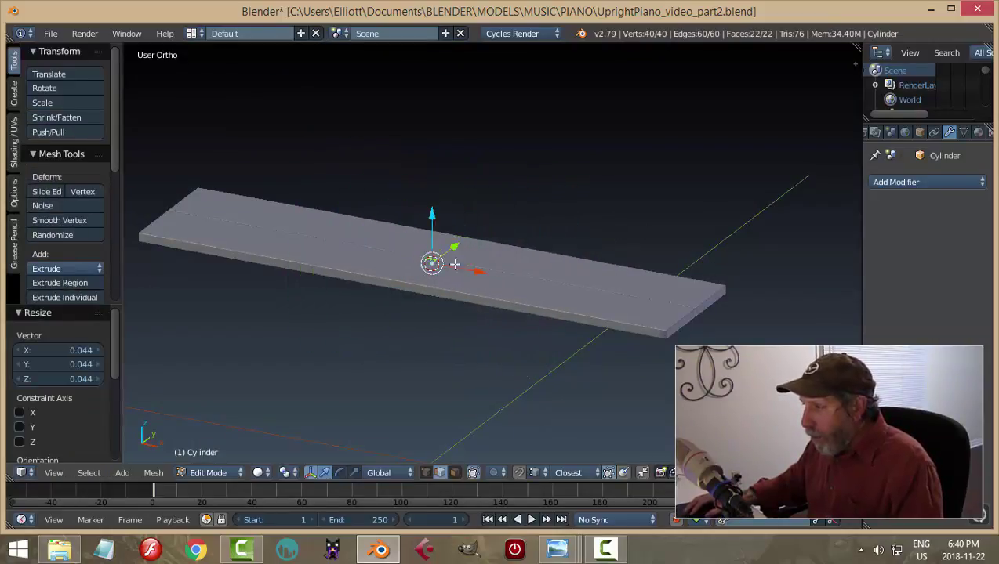
Step: Stretch the small cylinder along X and raise its mesh 0.023 along Z so it protrudes above the lid seam
{"action": "scroll", "coordinate": [485, 274], "scroll_direction": "up", "scroll_amount": 5}
{"action": "middle_click_drag", "start_coordinate": [411, 304], "coordinate": [261, 196]}
{"action": "key", "text": "s"}
{"action": "key", "text": "x"}
{"action": "left_click", "coordinate": [539, 326]}
{"action": "left_click_drag", "start_coordinate": [174, 199], "coordinate": [177, 182]}
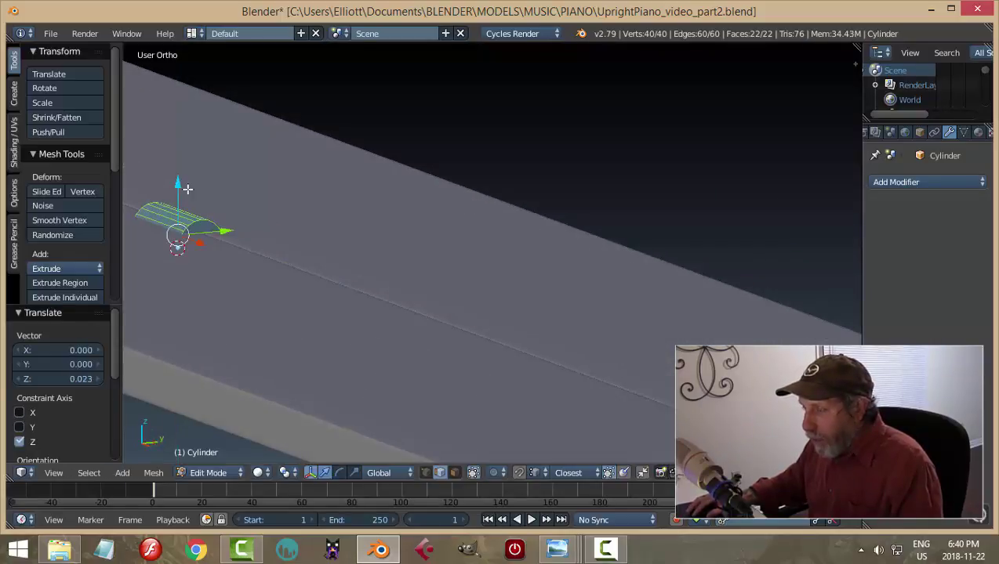
Step: Scale the cylinder's thickness to 0.406 on Y and Z only and raise it 0.058 along Z above the lid
{"action": "middle_click_drag", "start_coordinate": [313, 208], "coordinate": [427, 242]}
{"action": "key", "text": "s"}
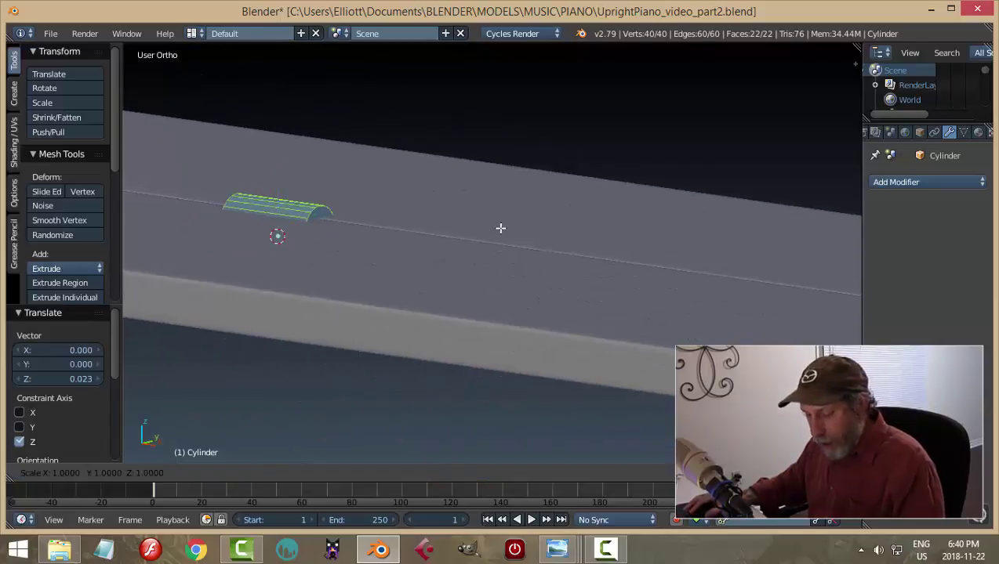
{"action": "key", "text": "shift+x"}
{"action": "right_click", "coordinate": [369, 229]}
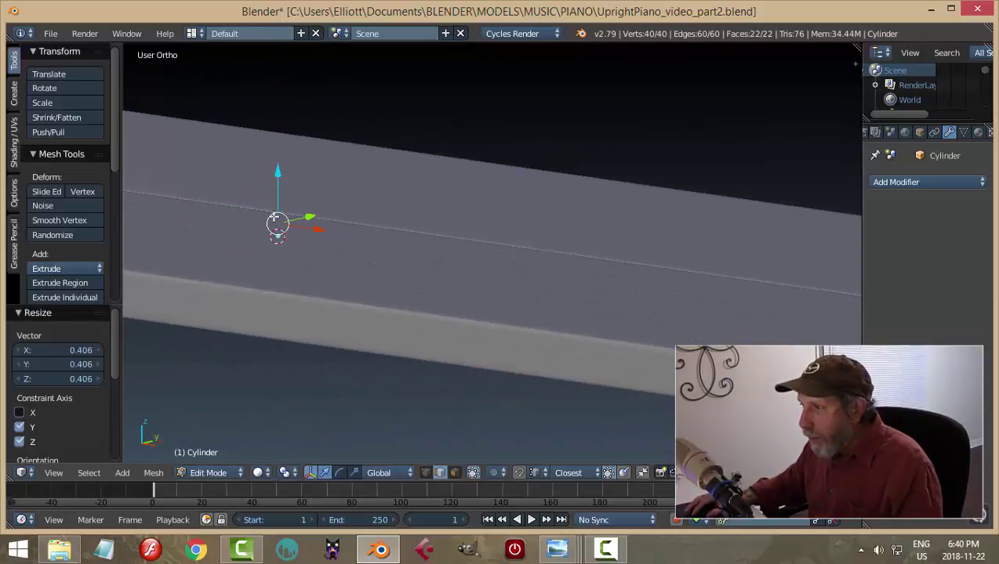
{"action": "left_click_drag", "start_coordinate": [280, 179], "coordinate": [282, 146]}
Step: Return to Object Mode, set the cylinder's origin to its geometry and snap the 3D cursor to it
{"action": "key", "text": "Tab"}
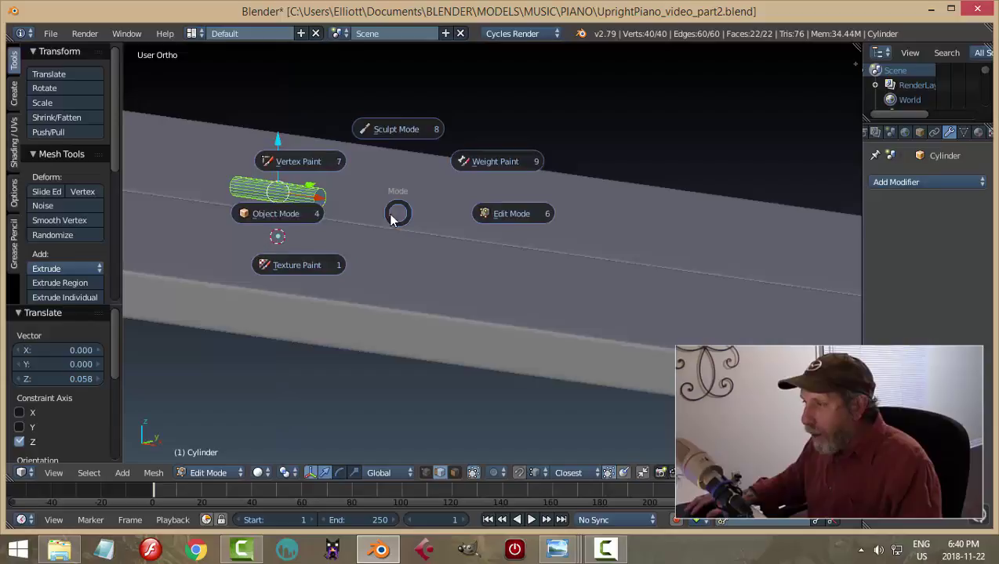
{"action": "left_click", "coordinate": [314, 213]}
{"action": "left_click", "coordinate": [94, 231]}
{"action": "left_click", "coordinate": [94, 265]}
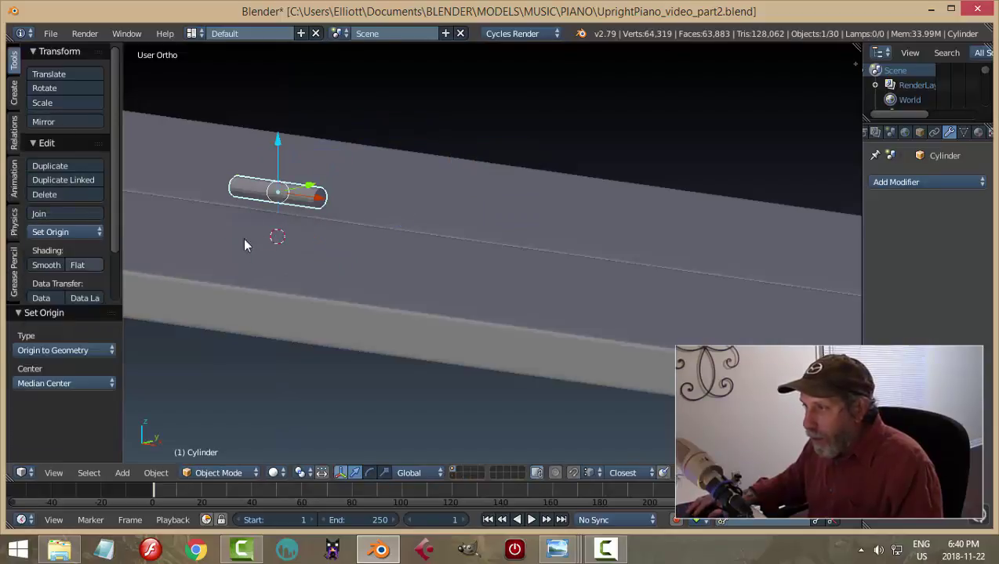
{"action": "key", "text": "shift+s"}
{"action": "left_click", "coordinate": [283, 161]}
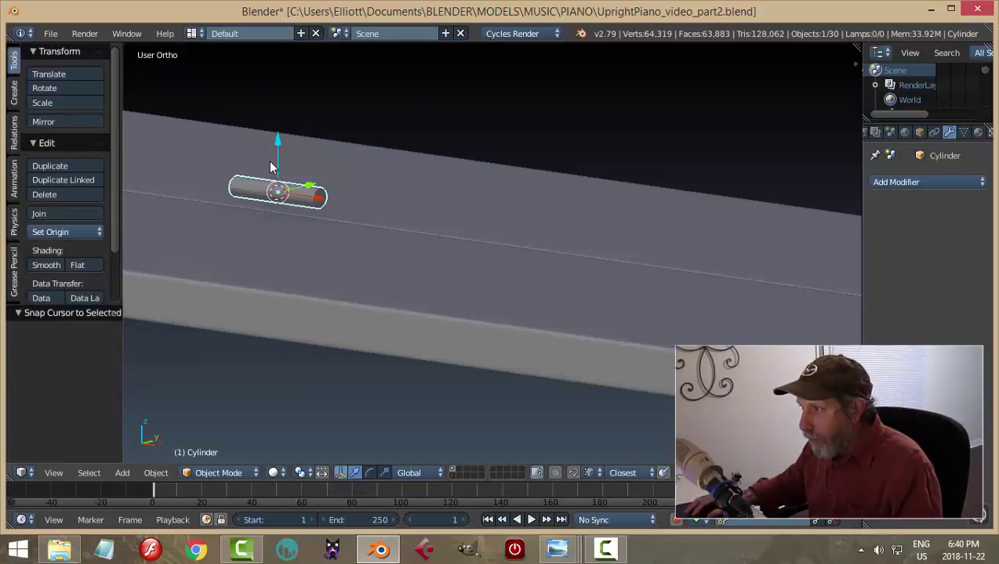
Step: Lower the thin cylinder along Z so it sits partly sunk into the seam between the lid halves
{"action": "left_click_drag", "start_coordinate": [279, 146], "coordinate": [276, 157]}
{"action": "mouse_move", "coordinate": [368, 164]}
{"action": "middle_mouse_down"}
{"action": "mouse_move", "coordinate": [395, 168]}
{"action": "mouse_move", "coordinate": [391, 268]}
{"action": "mouse_move", "coordinate": [314, 233]}
{"action": "mouse_move", "coordinate": [376, 212]}
{"action": "mouse_move", "coordinate": [458, 232]}
{"action": "mouse_move", "coordinate": [459, 276]}
{"action": "mouse_move", "coordinate": [479, 192]}
{"action": "mouse_move", "coordinate": [392, 142]}
{"action": "mouse_move", "coordinate": [482, 242]}
{"action": "middle_mouse_up"}
{"action": "scroll", "coordinate": [415, 142], "scroll_direction": "up", "scroll_amount": 3}
Step: In Edit Mode, cut three evenly spaced edge loops around the cylinder and bevel them by 0.003 into narrow bands
{"action": "key", "text": "Tab"}
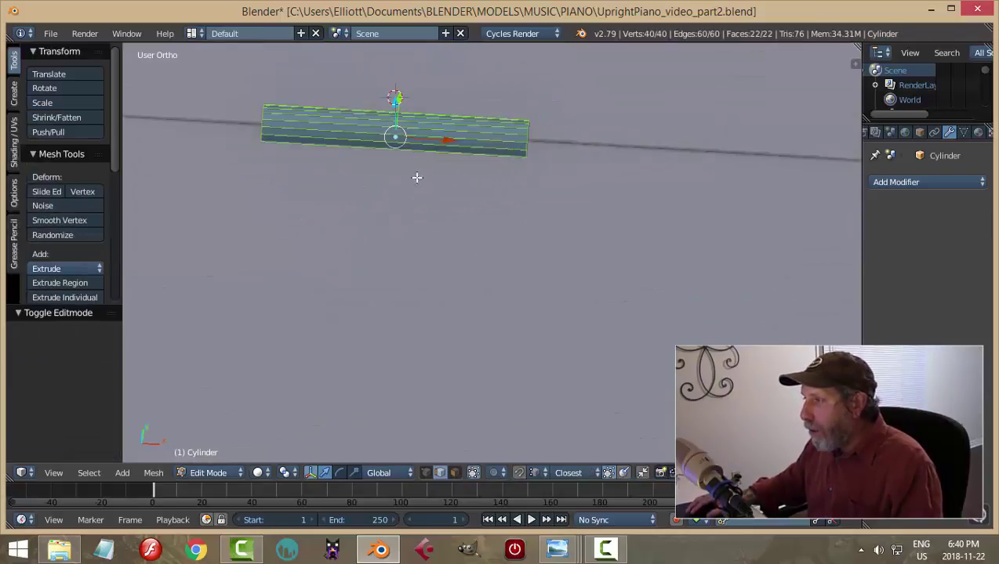
{"action": "scroll", "coordinate": [404, 170], "scroll_direction": "up", "scroll_amount": 2}
{"action": "scroll", "coordinate": [386, 149], "scroll_direction": "down", "scroll_amount": 3}
{"action": "key", "text": "ctrl+r"}
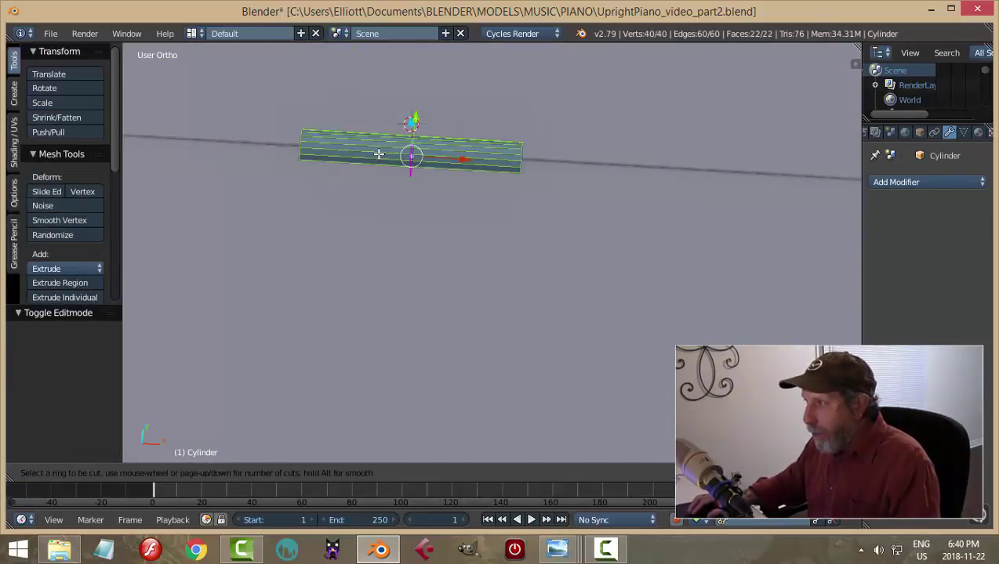
{"action": "scroll", "coordinate": [378, 155], "scroll_direction": "up", "scroll_amount": 2}
{"action": "left_click", "coordinate": [379, 155]}
{"action": "right_click", "coordinate": [381, 155]}
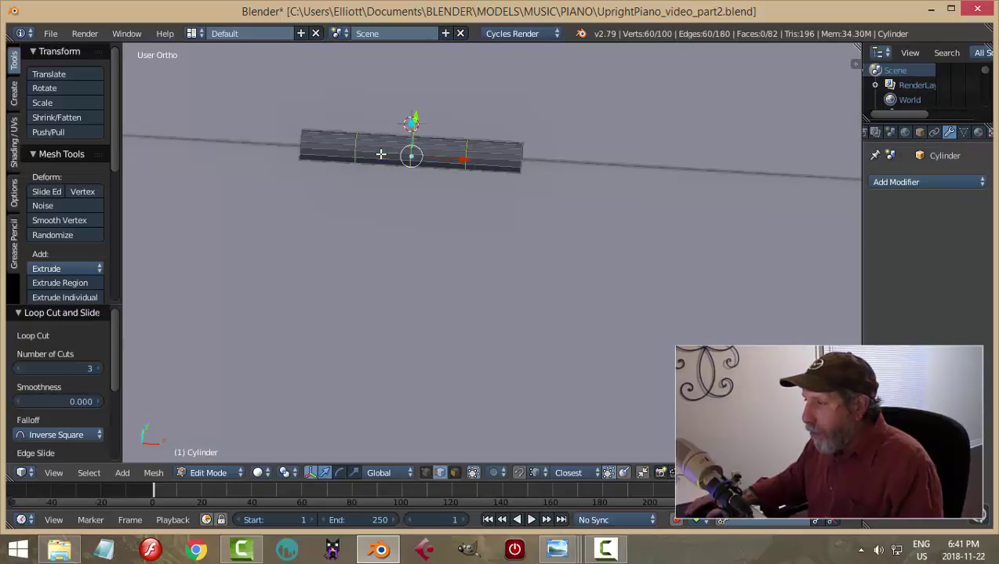
{"action": "key", "text": "ctrl+b"}
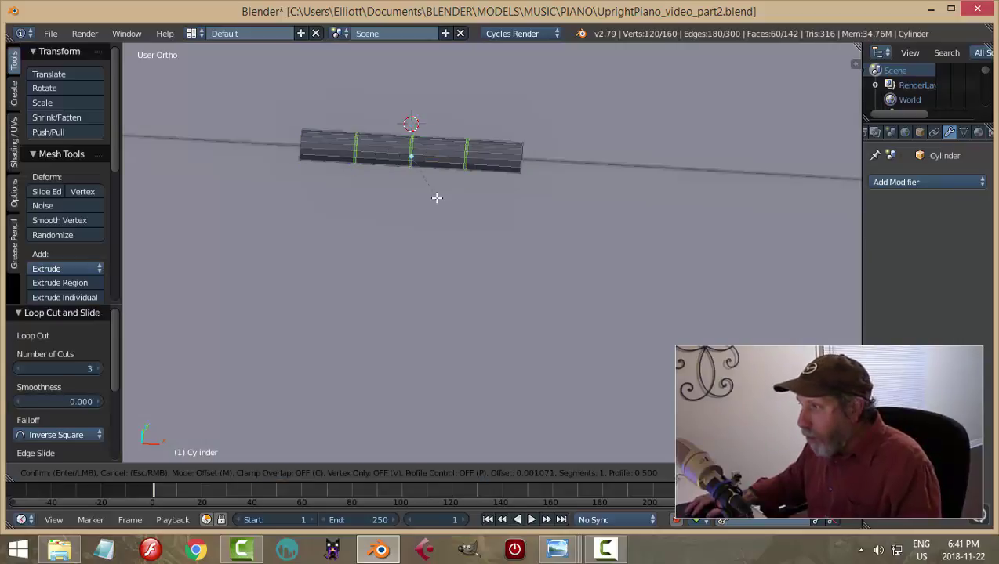
{"action": "left_click", "coordinate": [436, 200]}
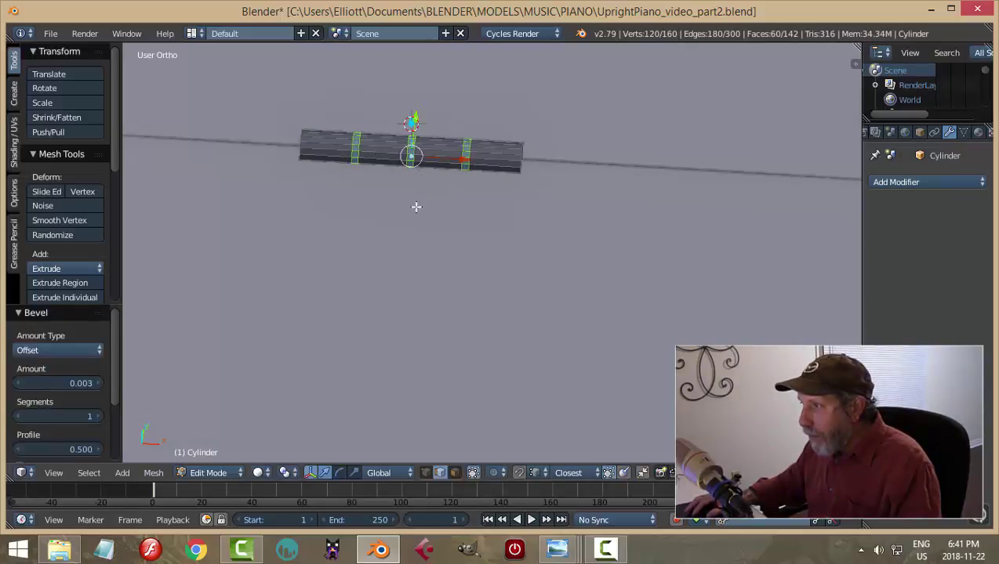
Step: Extrude the three bands in place and offset the new faces by 0.001 with Shrink/Fatten
{"action": "scroll", "coordinate": [376, 203], "scroll_direction": "up", "scroll_amount": 2}
{"action": "scroll", "coordinate": [453, 213], "scroll_direction": "left", "scroll_amount": 3, "text": "ctrl"}
{"action": "scroll", "coordinate": [468, 226], "scroll_direction": "up", "scroll_amount": 2, "text": "shift"}
{"action": "key", "text": "e"}
{"action": "right_click", "coordinate": [471, 229]}
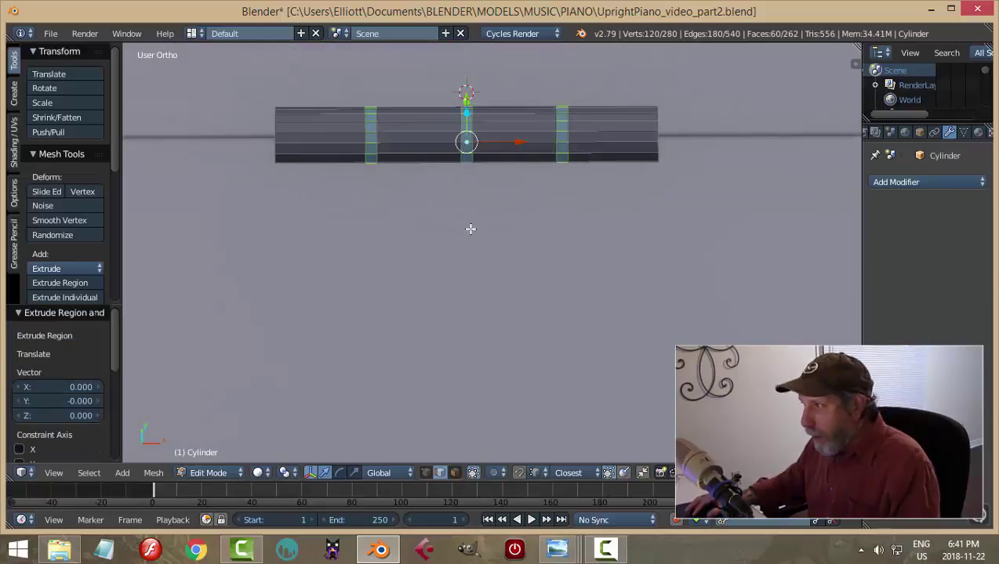
{"action": "key", "text": "alt+s"}
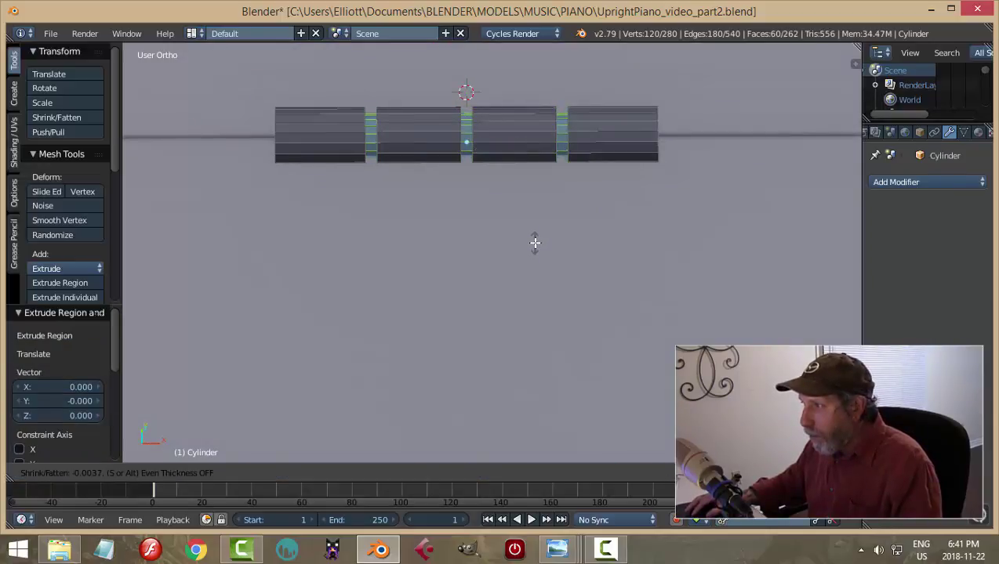
{"action": "left_click", "coordinate": [545, 263]}
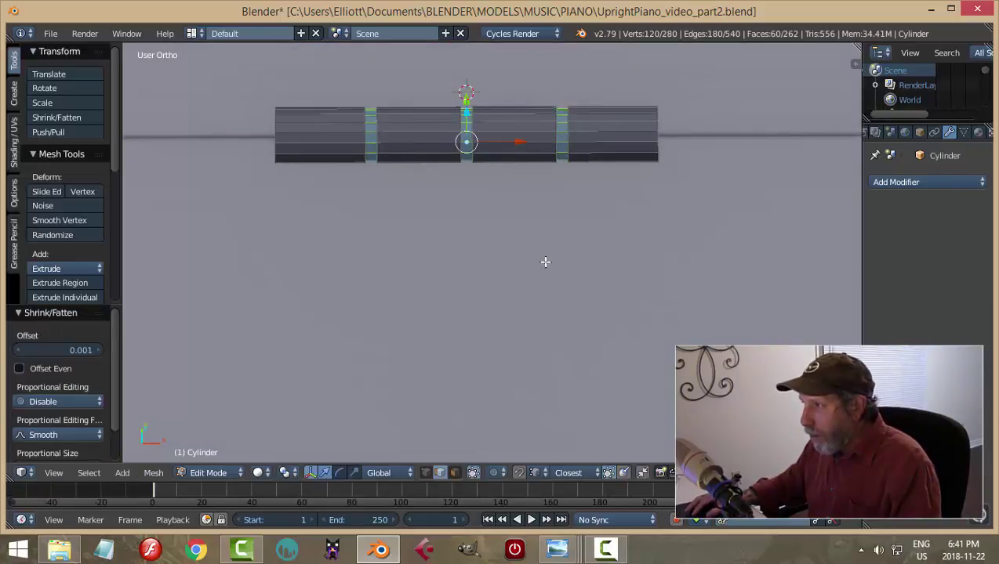
Step: Using individual origins as the pivot, scale the three bands to 0.604 along X, deselect everything and return to Object Mode
{"action": "middle_click_drag", "start_coordinate": [544, 264], "coordinate": [459, 181]}
{"action": "scroll", "coordinate": [459, 198], "scroll_direction": "up", "scroll_amount": 4}
{"action": "left_click", "coordinate": [287, 472]}
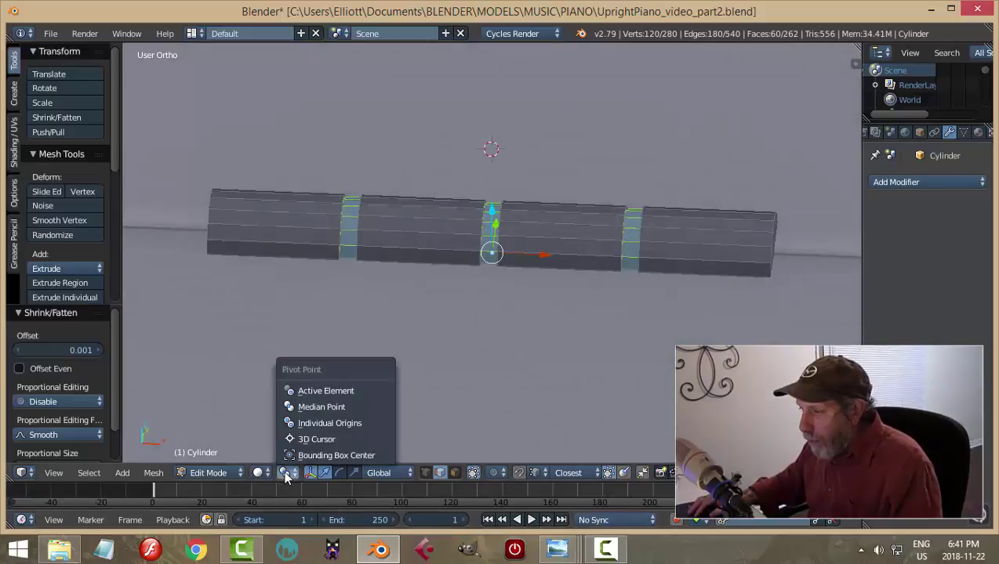
{"action": "middle_click_drag", "start_coordinate": [387, 398], "coordinate": [475, 312]}
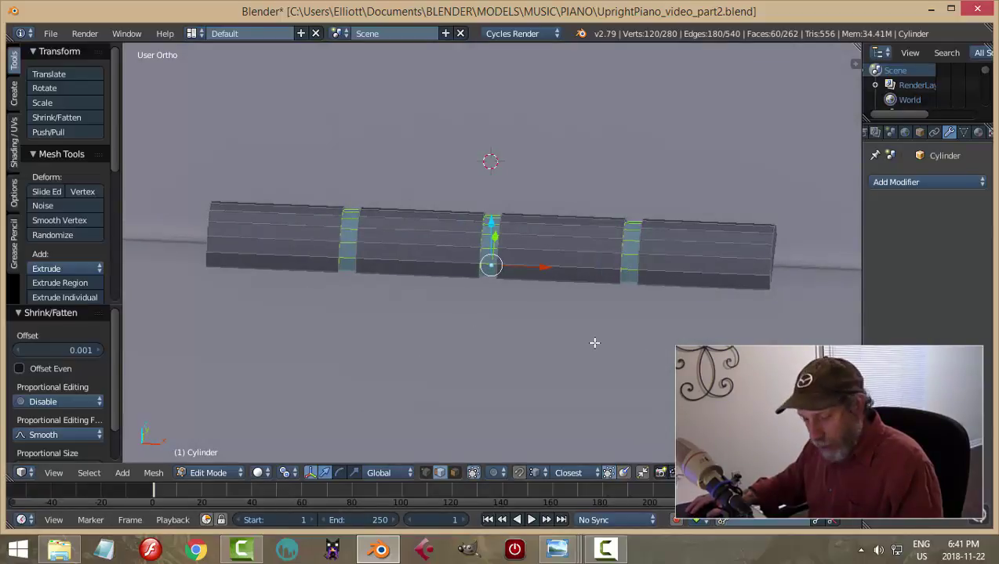
{"action": "key", "text": "s"}
{"action": "key", "text": "x"}
{"action": "left_click", "coordinate": [545, 322]}
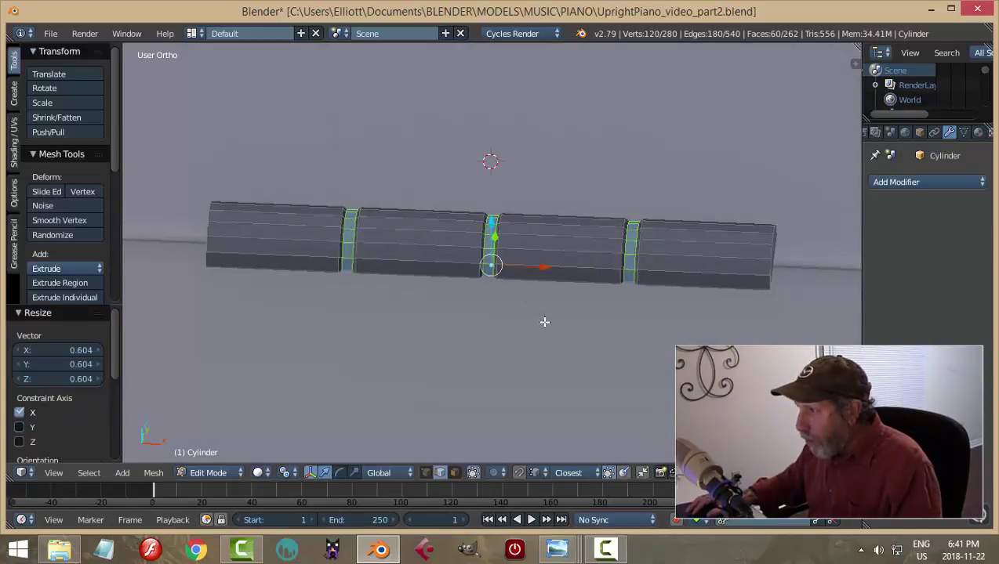
{"action": "key", "text": "a"}
{"action": "key", "text": "Tab"}
{"action": "left_click", "coordinate": [441, 323]}
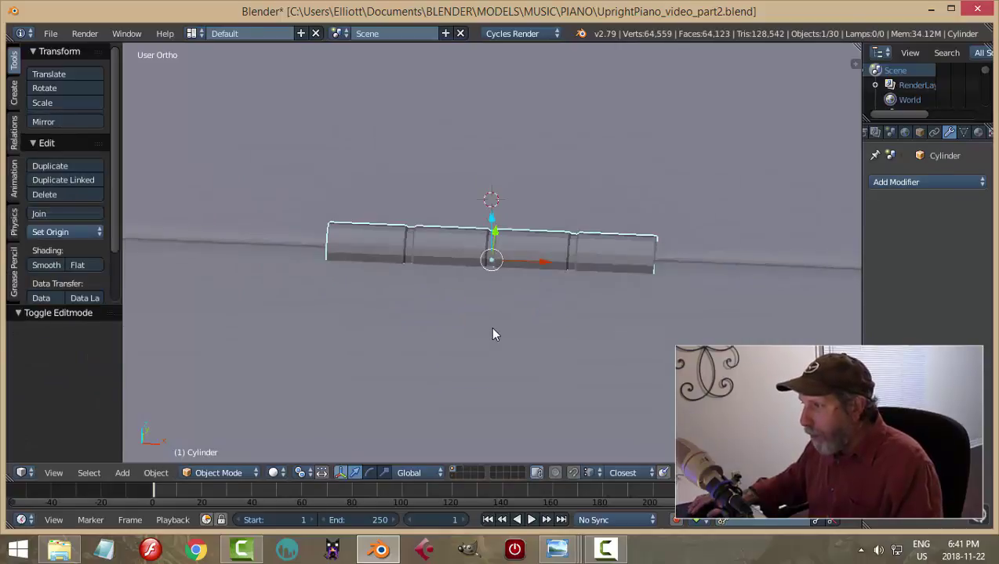
{"action": "middle_click_drag", "start_coordinate": [490, 326], "coordinate": [319, 276]}
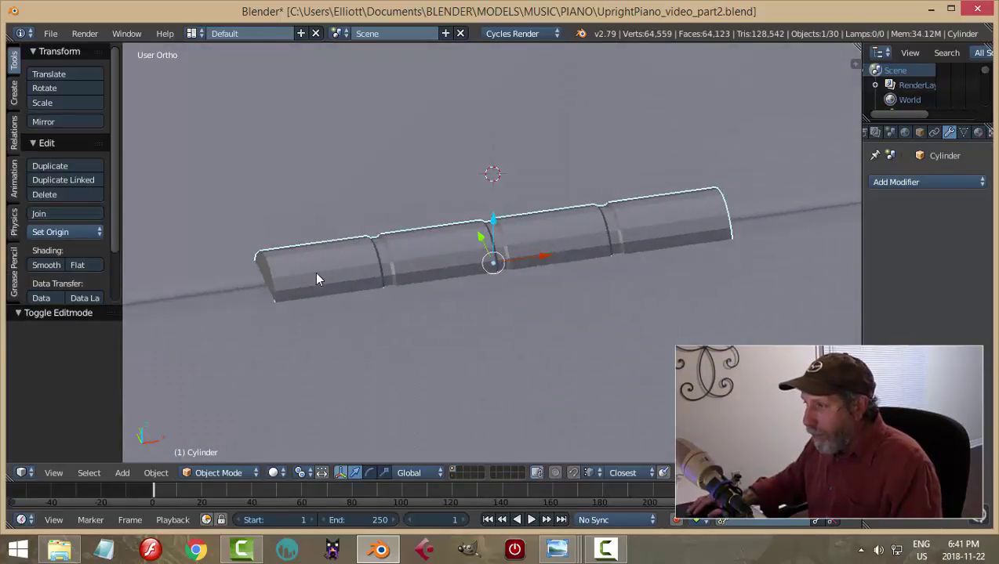
Step: In Edit Mode, bevel the hinge cylinder's two end faces by about 0.002 with three segments, deselect everything and return to Object Mode
{"action": "key", "text": "Tab"}
{"action": "left_click", "coordinate": [426, 272]}
{"action": "right_click", "coordinate": [269, 262]}
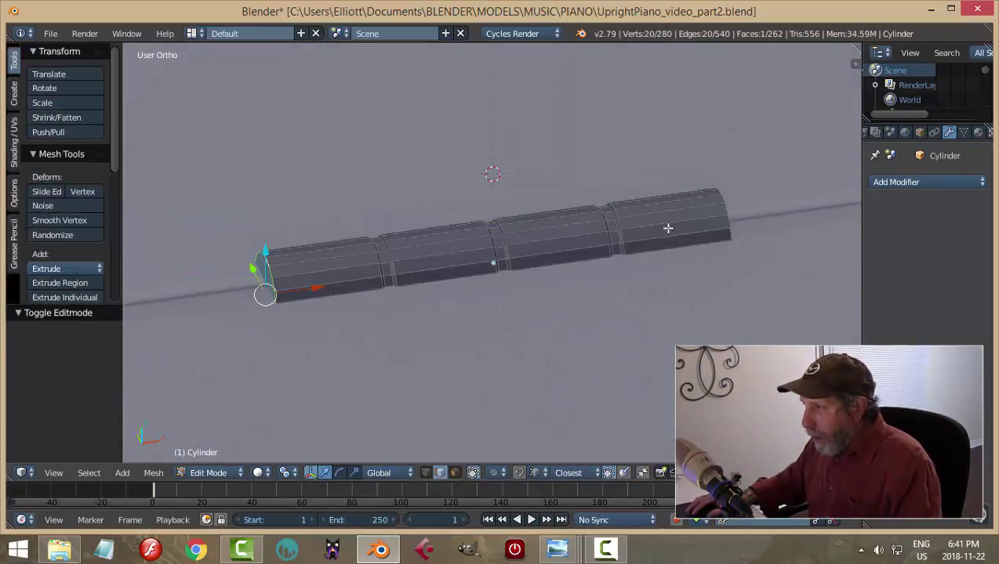
{"action": "right_click", "coordinate": [722, 208], "text": "shift"}
{"action": "middle_click_drag", "start_coordinate": [722, 208], "coordinate": [618, 287]}
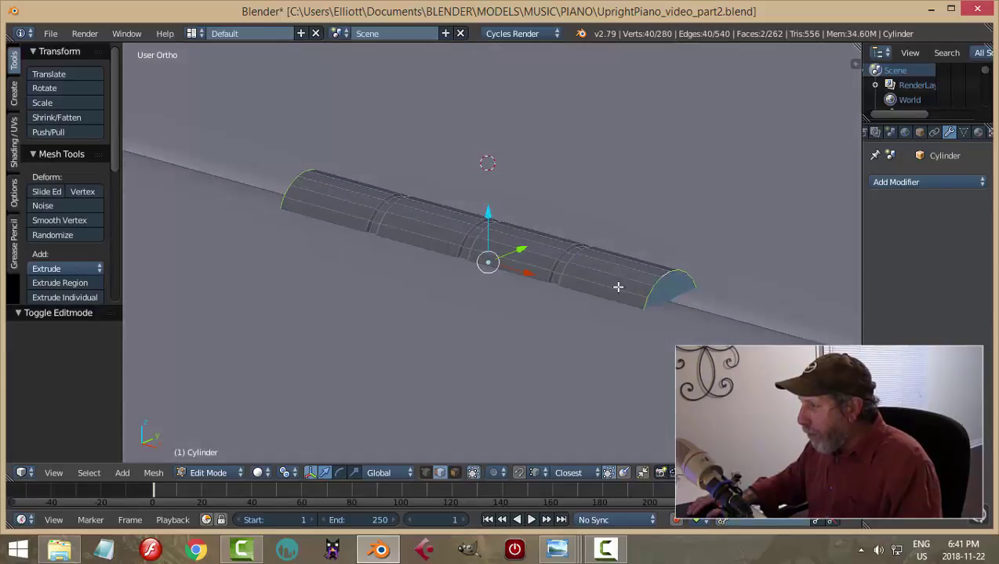
{"action": "key", "text": "ctrl+b"}
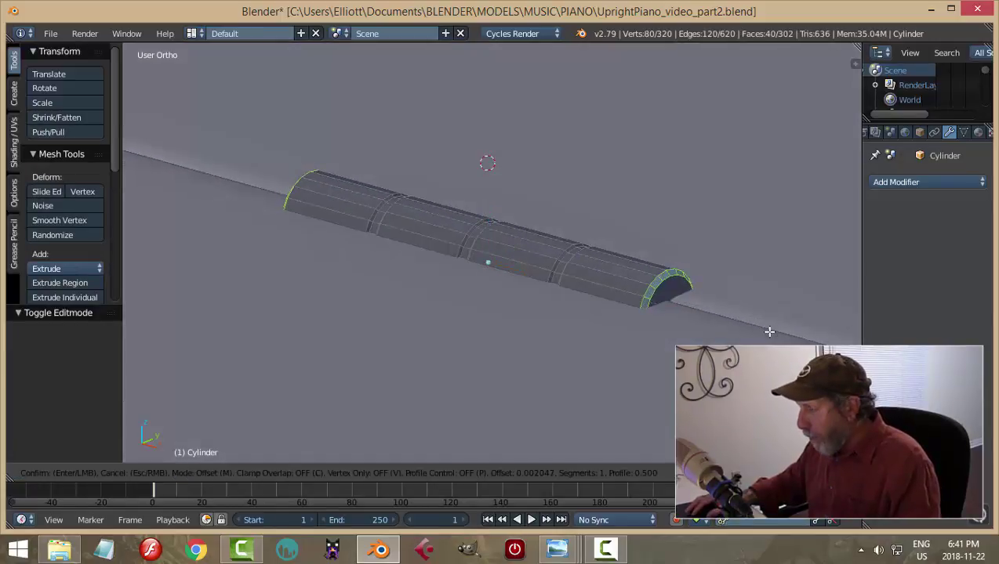
{"action": "scroll", "coordinate": [769, 331], "scroll_direction": "up", "scroll_amount": 2}
{"action": "left_click", "coordinate": [769, 332]}
{"action": "key", "text": "Tab"}
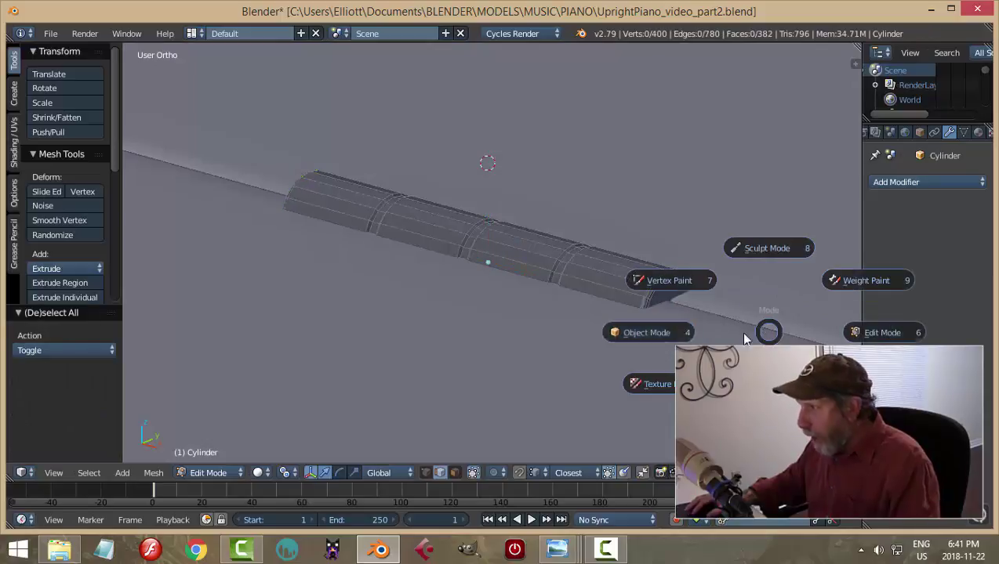
{"action": "left_click", "coordinate": [660, 337]}
Step: Shade the hinge cylinder smooth, add an Edge Split modifier with its 30° split angle, and deselect it
{"action": "left_click", "coordinate": [47, 265]}
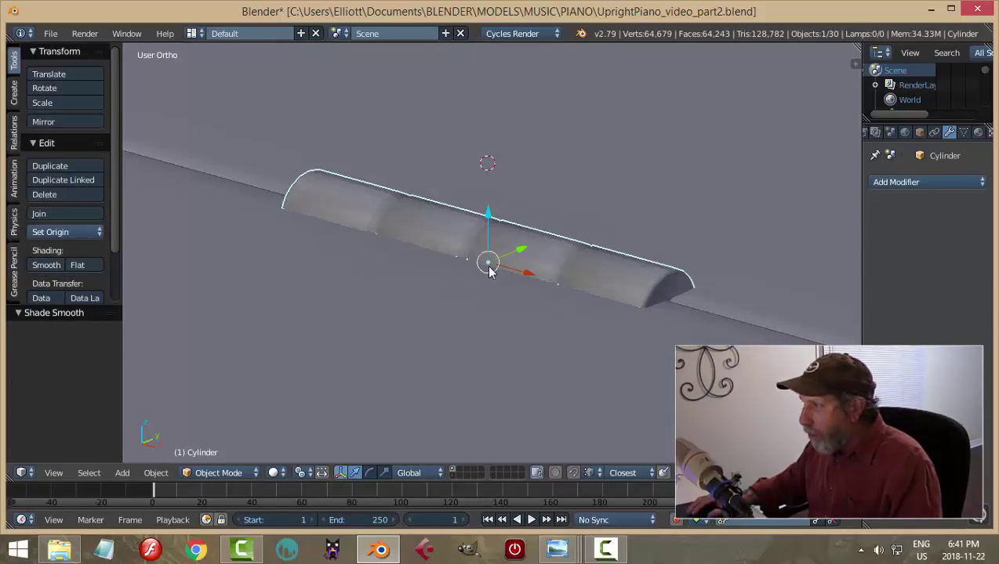
{"action": "middle_click_drag", "start_coordinate": [540, 262], "coordinate": [570, 276]}
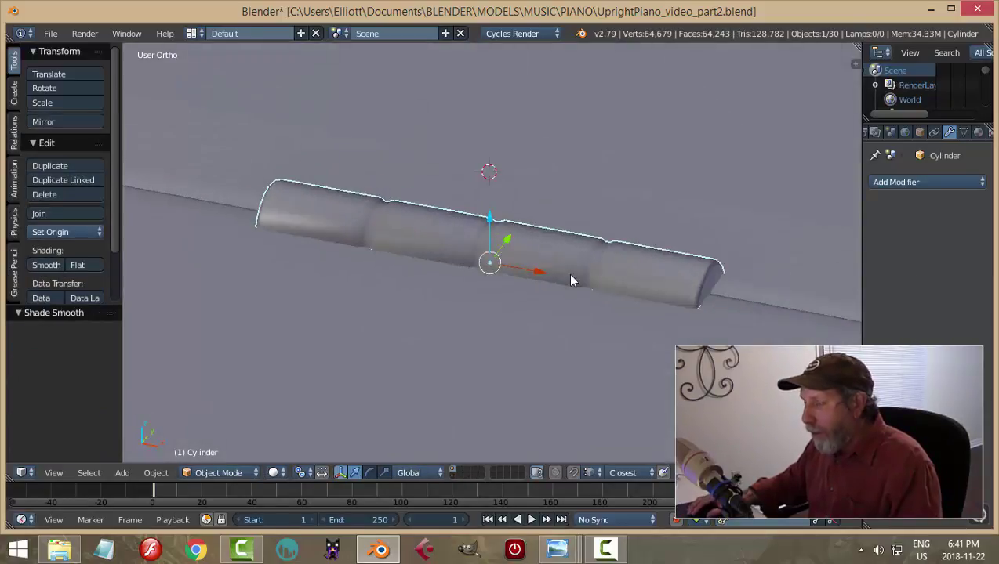
{"action": "left_click", "coordinate": [917, 182]}
{"action": "left_click", "coordinate": [693, 296]}
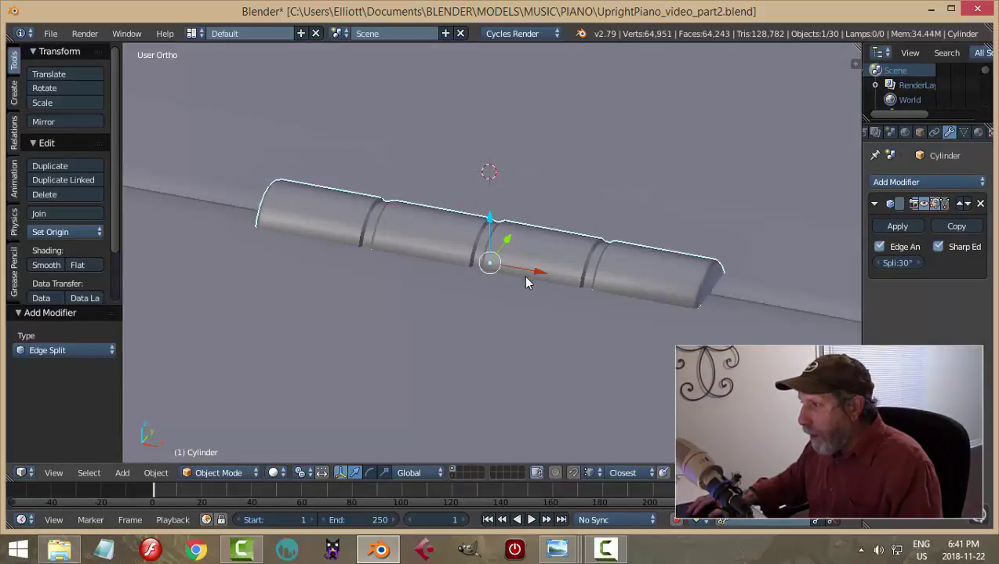
{"action": "scroll", "coordinate": [528, 278], "scroll_direction": "down", "scroll_amount": 3}
{"action": "key", "text": "a"}
Step: In top view, select the hinge and move it along the lid seam by -2.030 on X
{"action": "scroll", "coordinate": [563, 271], "scroll_direction": "down", "scroll_amount": 2}
{"action": "middle_click_drag", "start_coordinate": [563, 270], "coordinate": [535, 240]}
{"action": "scroll", "coordinate": [541, 247], "scroll_direction": "down", "scroll_amount": 2}
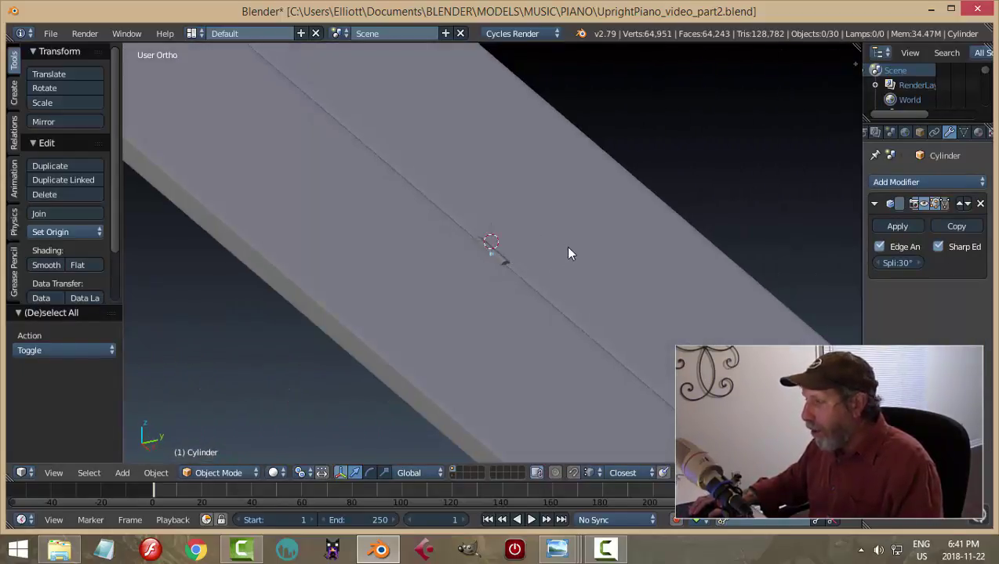
{"action": "key", "text": "KP_7"}
{"action": "scroll", "coordinate": [580, 255], "scroll_direction": "down", "scroll_amount": 5}
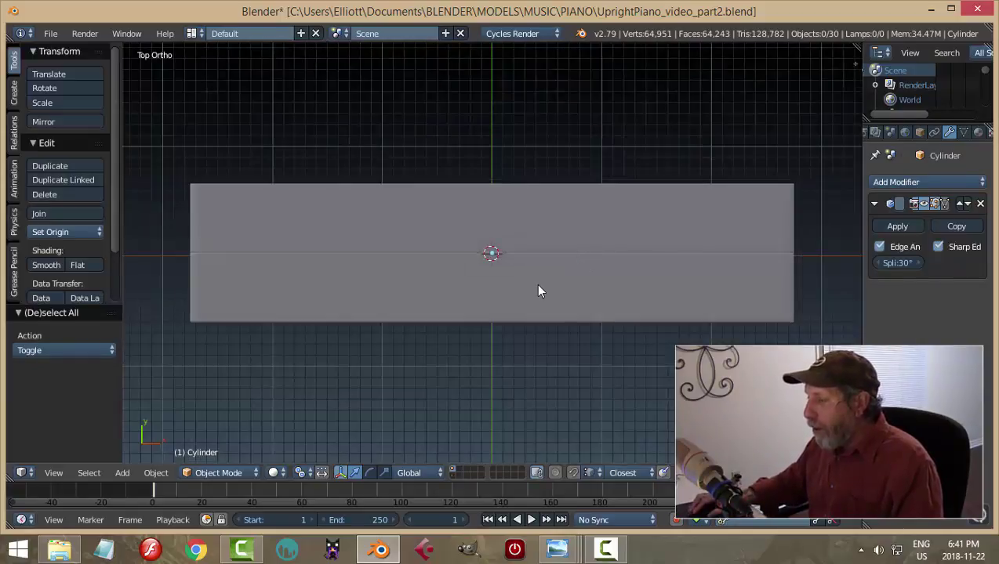
{"action": "scroll", "coordinate": [521, 271], "scroll_direction": "up", "scroll_amount": 4}
{"action": "right_click", "coordinate": [508, 257]}
{"action": "key", "text": "KP_Decimal"}
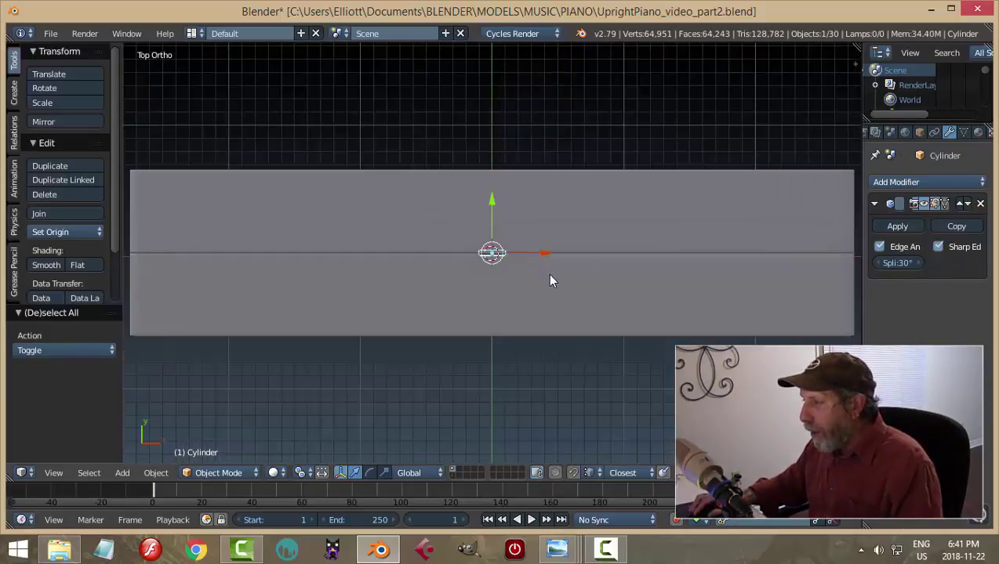
{"action": "left_click_drag", "start_coordinate": [546, 258], "coordinate": [278, 265]}
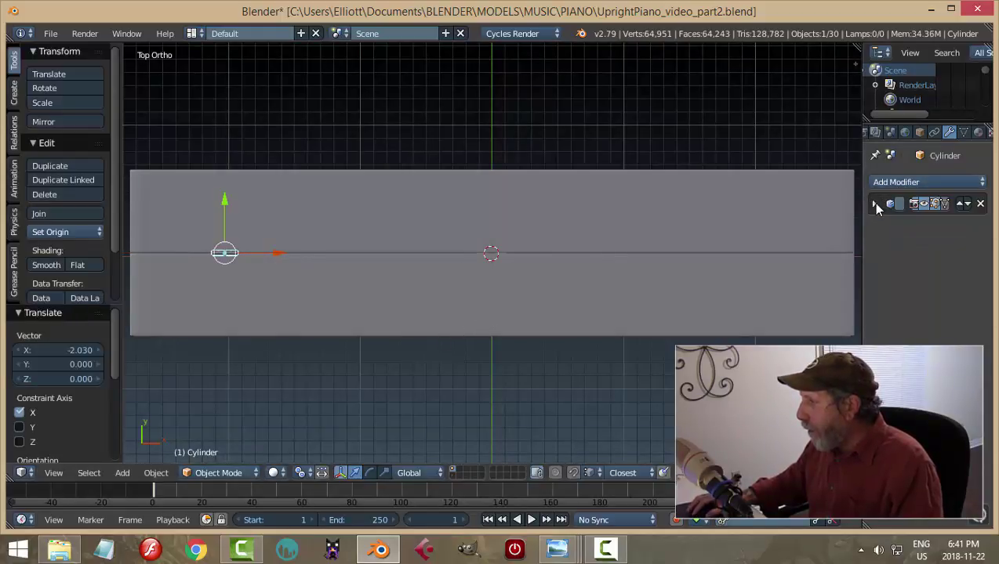
Step: Add an X-axis Mirror modifier to the hinge and apply it to create a matching hinge at the opposite end
{"action": "left_click", "coordinate": [873, 183]}
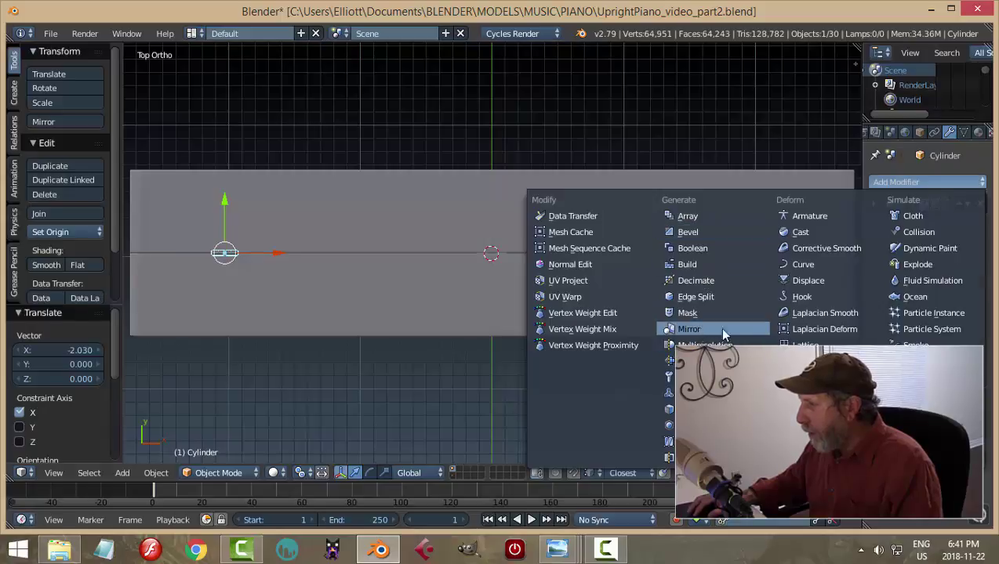
{"action": "left_click", "coordinate": [690, 329]}
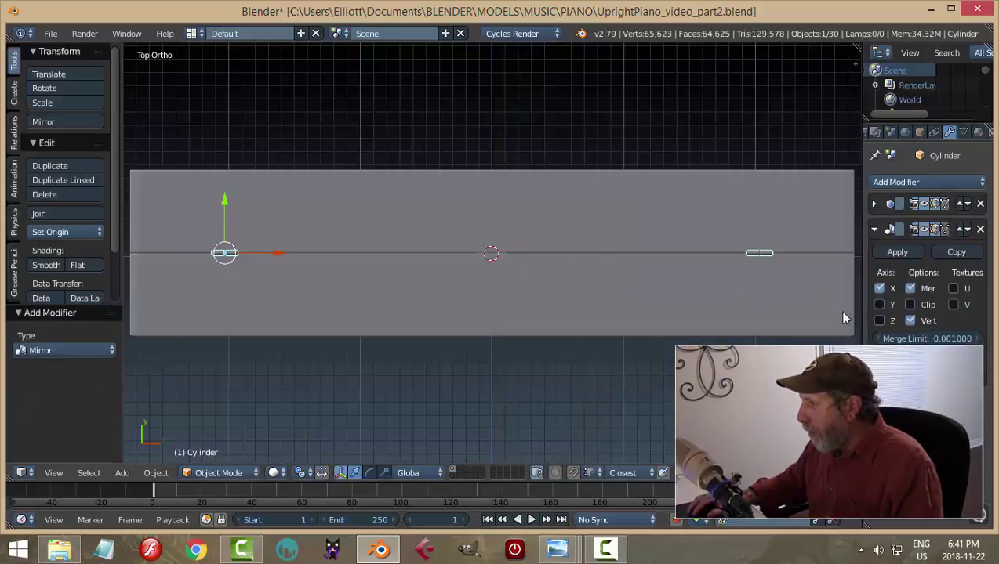
{"action": "left_click", "coordinate": [897, 253]}
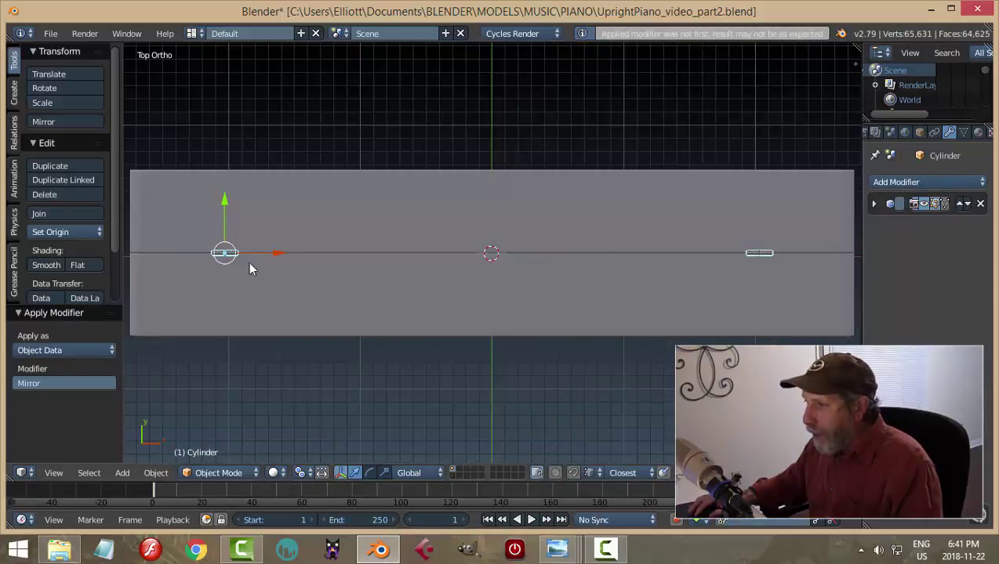
Step: In Edit Mode, select the original hinge's linked geometry, duplicate it along X to the middle of the seam, and deselect all
{"action": "key", "text": "Tab"}
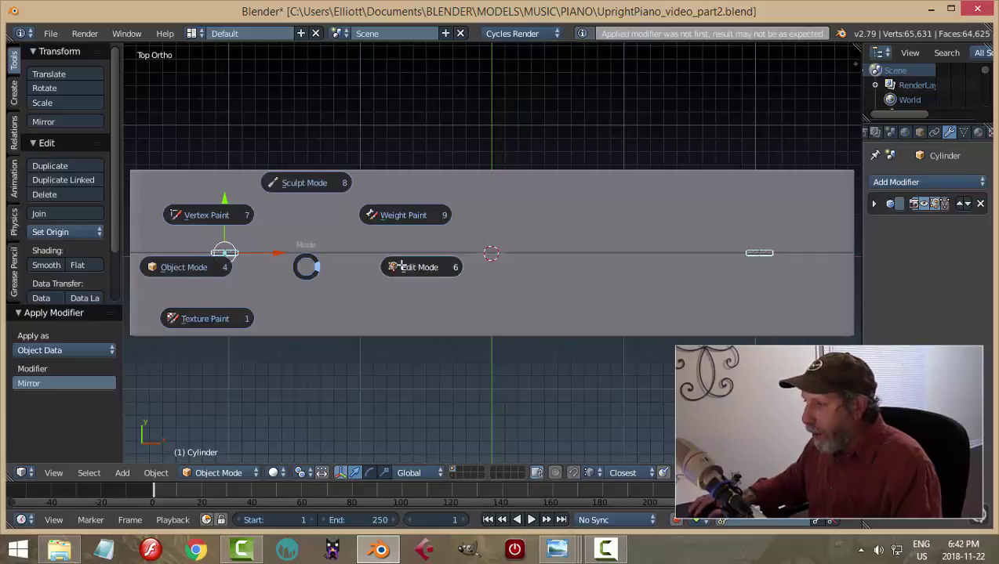
{"action": "key", "text": "ctrl+l"}
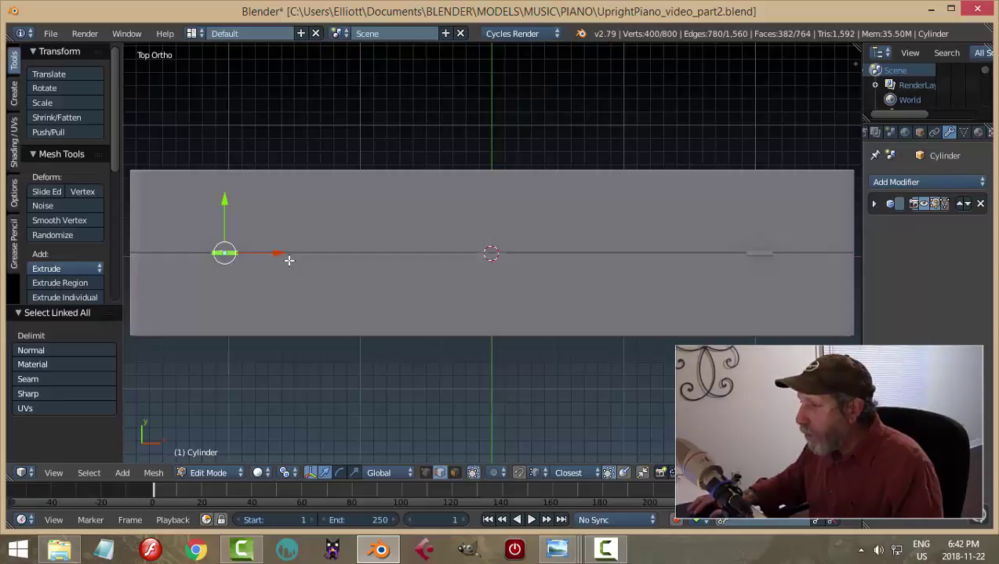
{"action": "key", "text": "shift+d"}
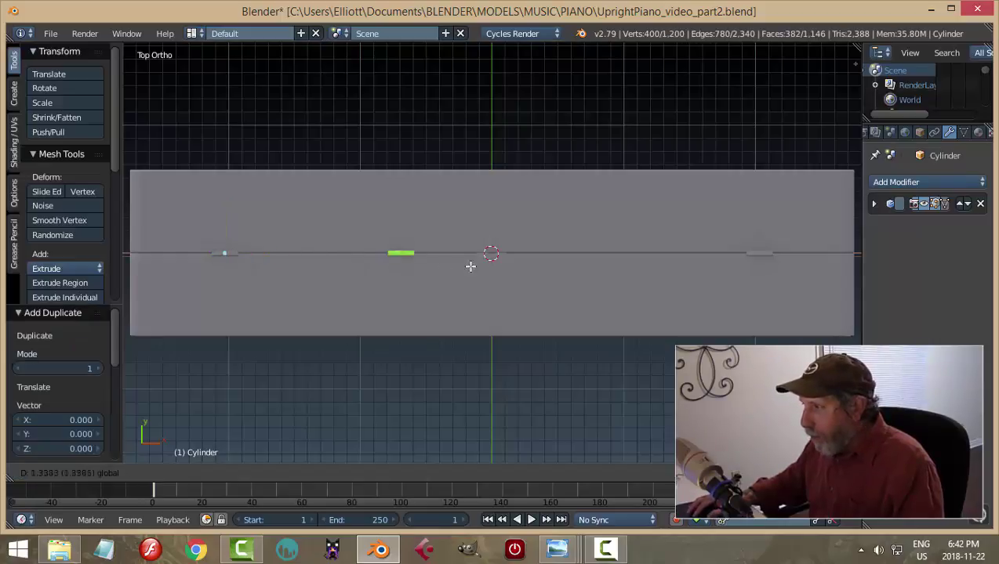
{"action": "left_click", "coordinate": [545, 277]}
{"action": "key", "text": "a"}
{"action": "key", "text": "z"}
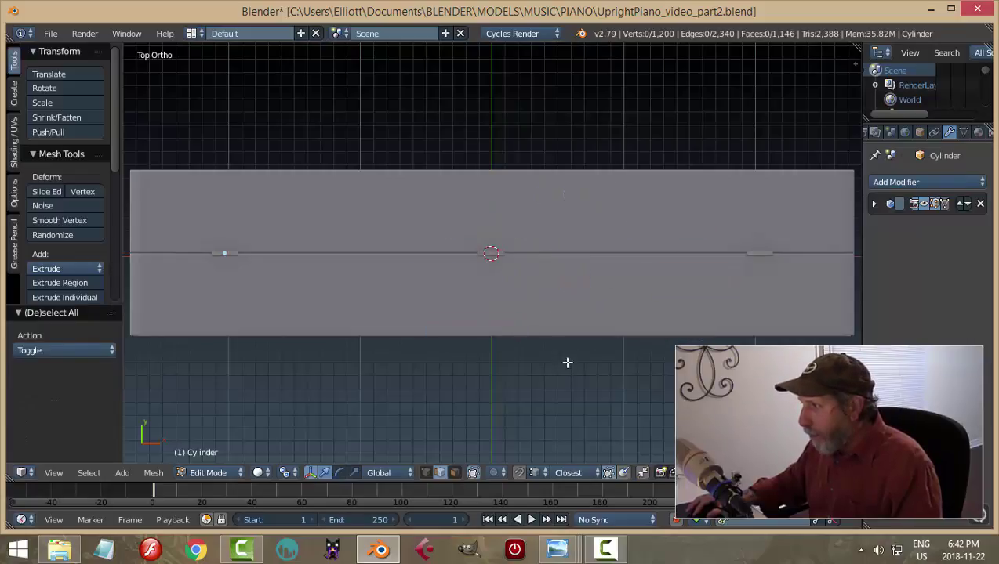
Step: Return to Object Mode, unhide all the piano parts and deselect everything
{"action": "key", "text": "Tab"}
{"action": "middle_click_drag", "start_coordinate": [572, 314], "coordinate": [540, 299]}
{"action": "scroll", "coordinate": [599, 301], "scroll_direction": "down", "scroll_amount": 2}
{"action": "key", "text": "alt+h"}
{"action": "key", "text": "a"}
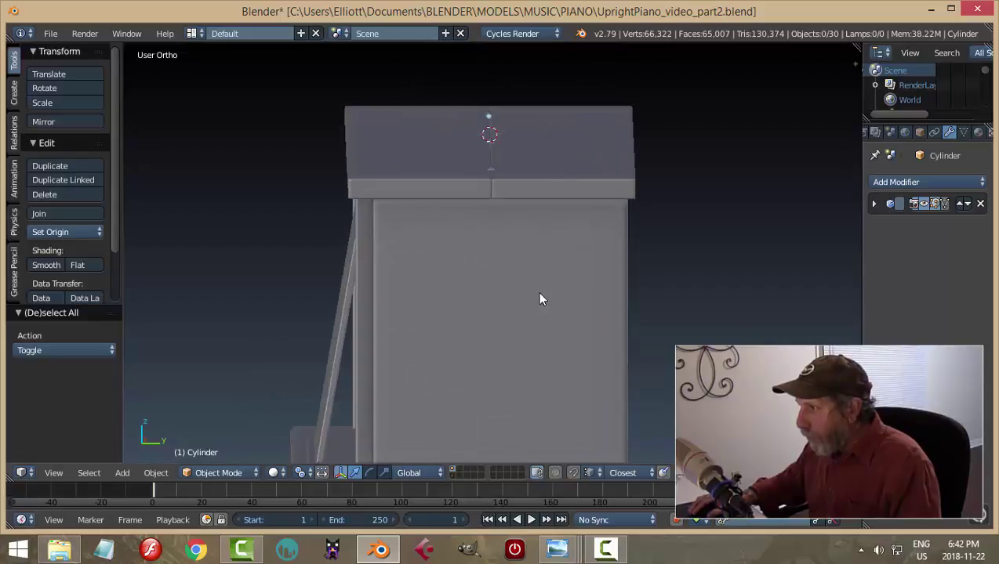
Step: Raise the piano case's two upper edge loops along Z close beneath the lid, the lower one by 0.062, and return to Object Mode
{"action": "right_click", "coordinate": [545, 271]}
{"action": "key", "text": "Tab"}
{"action": "scroll", "coordinate": [613, 268], "scroll_direction": "up", "scroll_amount": 3}
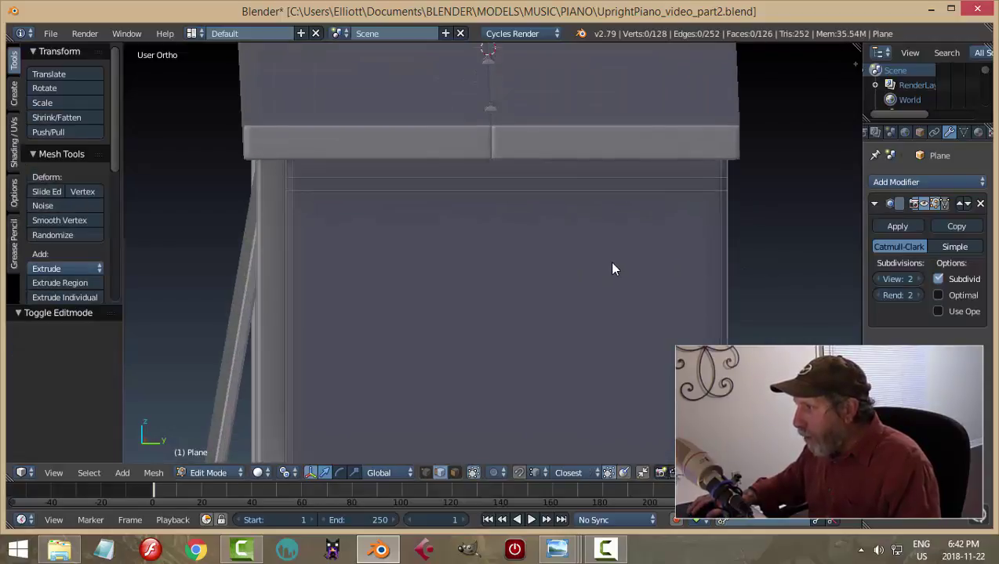
{"action": "middle_click_drag", "start_coordinate": [630, 298], "coordinate": [621, 274]}
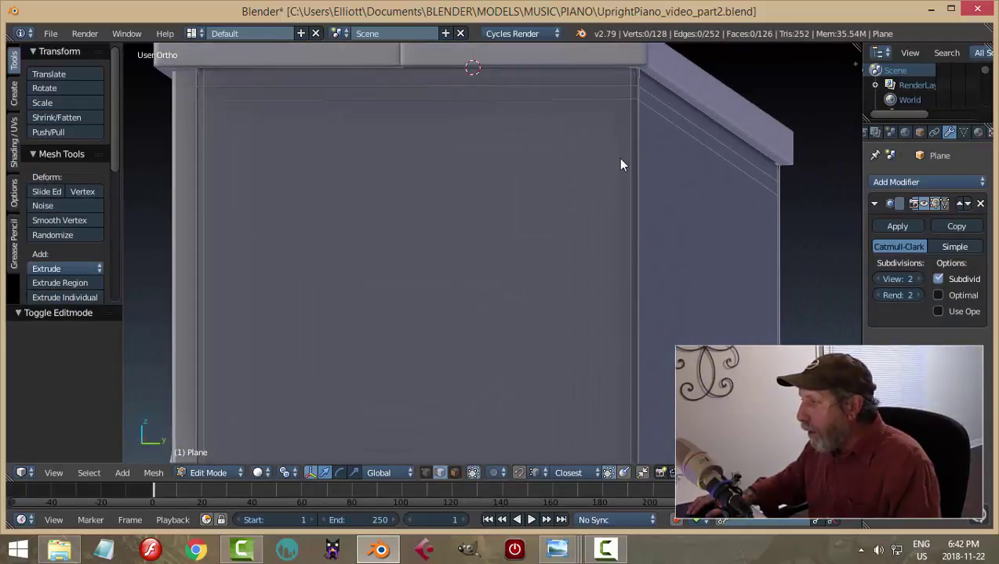
{"action": "scroll", "coordinate": [602, 165], "scroll_direction": "up", "scroll_amount": 2, "text": "shift"}
{"action": "right_click", "coordinate": [593, 157], "text": "alt"}
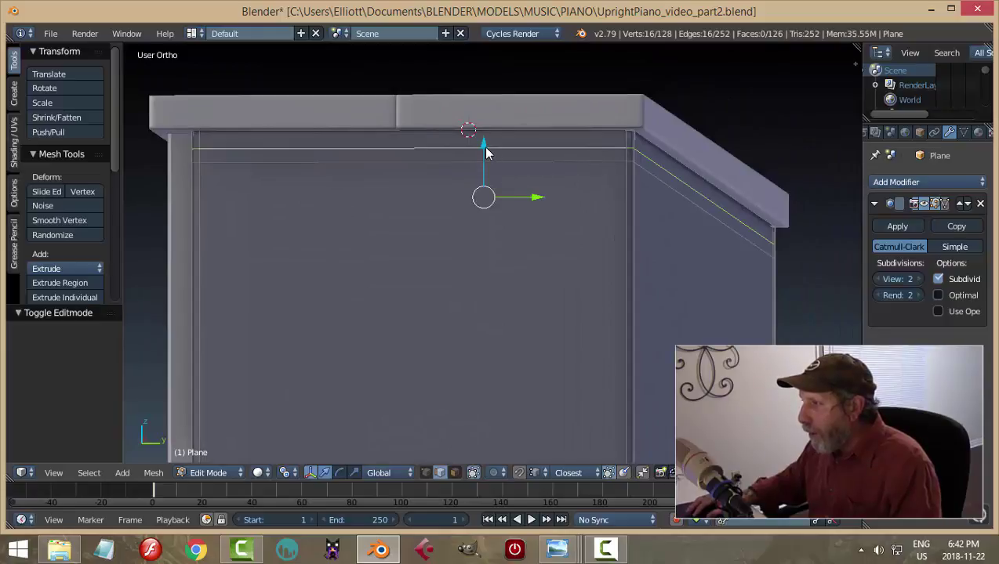
{"action": "left_click_drag", "start_coordinate": [484, 146], "coordinate": [484, 139]}
{"action": "key", "text": "a"}
{"action": "right_click", "coordinate": [513, 163], "text": "alt"}
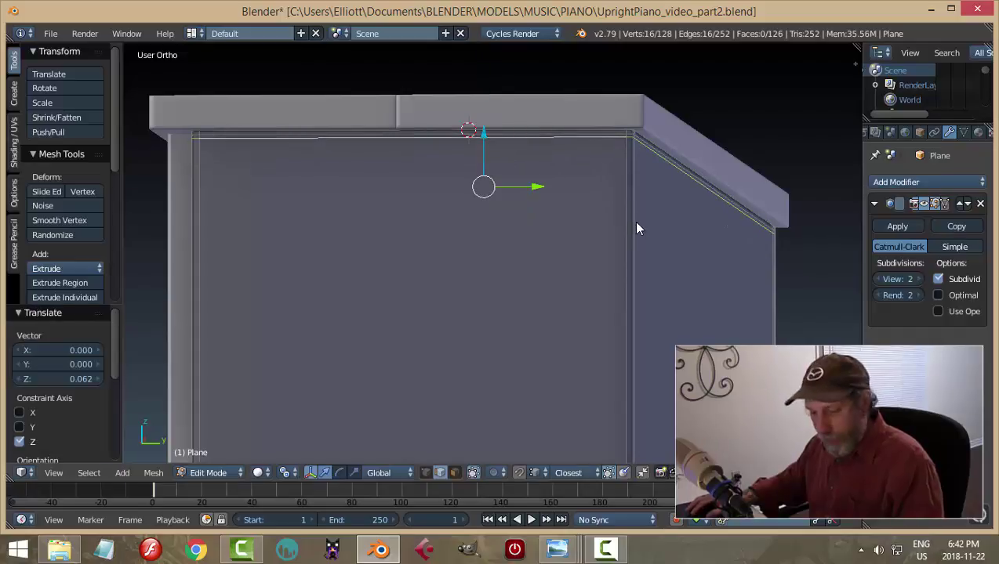
{"action": "key", "text": "a"}
{"action": "key", "text": "Tab"}
{"action": "left_click", "coordinate": [523, 222]}
{"action": "scroll", "coordinate": [566, 243], "scroll_direction": "down", "scroll_amount": 3}
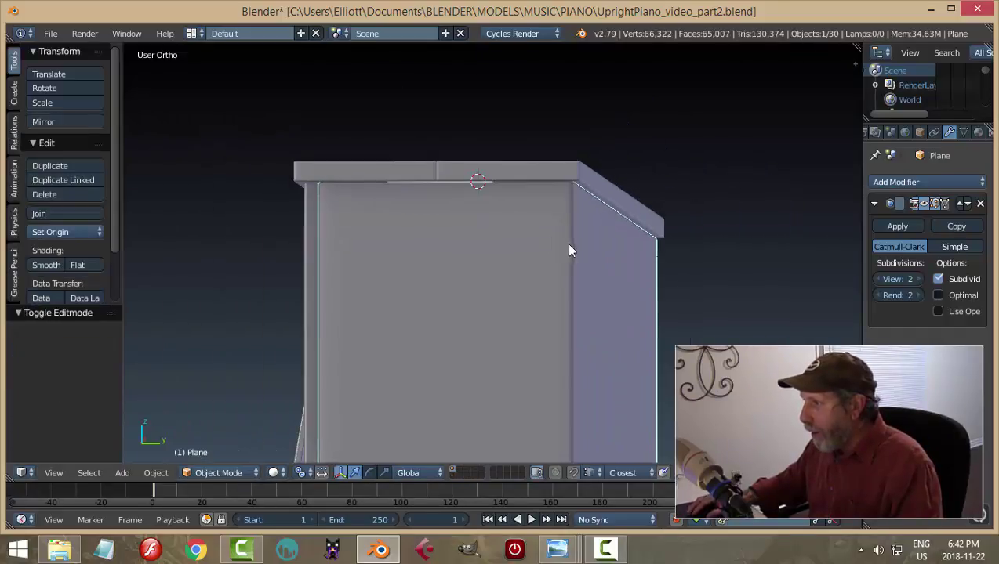
Step: In Edit Mode on the back lid half, add an edge loop parallel to the seam and slide it close to the seam edge
{"action": "middle_click_drag", "start_coordinate": [566, 243], "coordinate": [348, 225]}
{"action": "key", "text": "a"}
{"action": "scroll", "coordinate": [506, 268], "scroll_direction": "down", "scroll_amount": 3}
{"action": "scroll", "coordinate": [505, 268], "scroll_direction": "up", "scroll_amount": 3}
{"action": "scroll", "coordinate": [542, 343], "scroll_direction": "up", "scroll_amount": 2}
{"action": "scroll", "coordinate": [544, 346], "scroll_direction": "up", "scroll_amount": 2}
{"action": "right_click", "coordinate": [348, 225]}
{"action": "key", "text": "ctrl+Tab"}
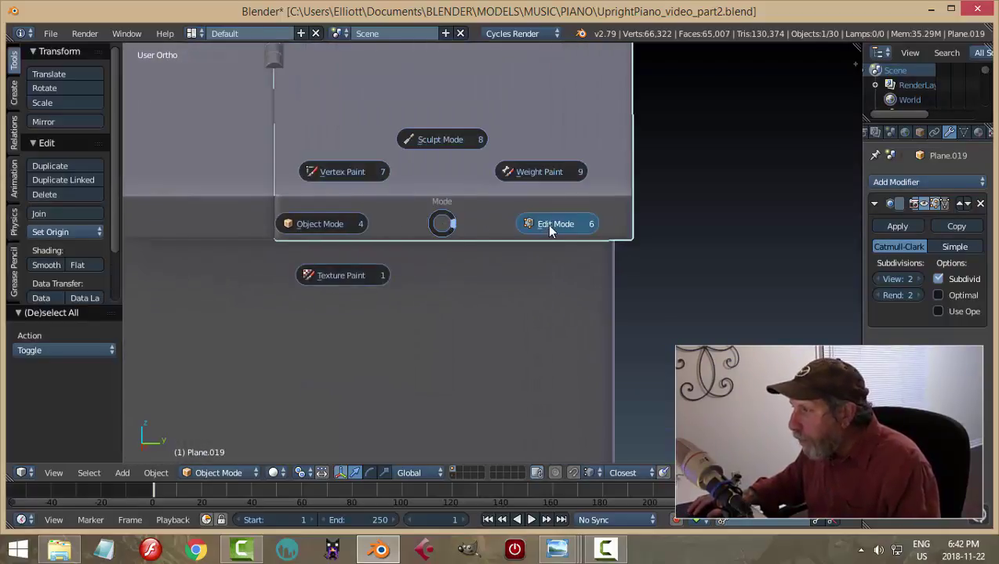
{"action": "left_click", "coordinate": [547, 224]}
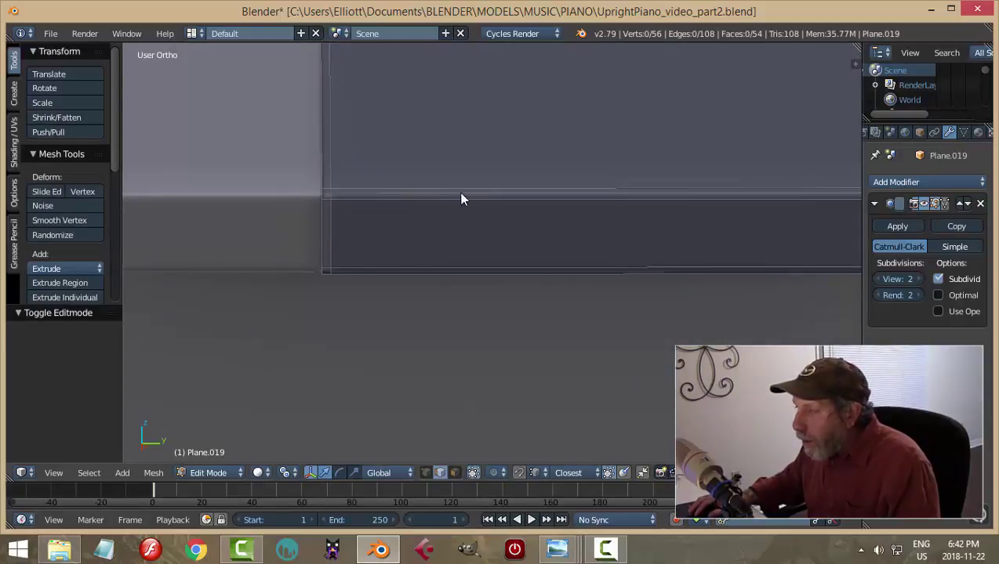
{"action": "key", "text": "ctrl+r"}
{"action": "left_click", "coordinate": [498, 206]}
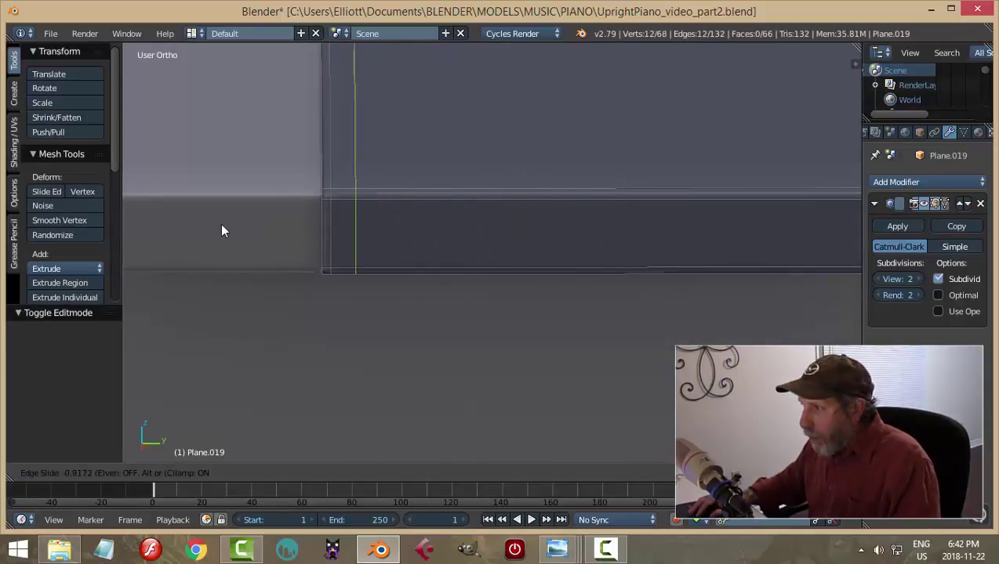
{"action": "left_click", "coordinate": [201, 230]}
{"action": "key", "text": "a"}
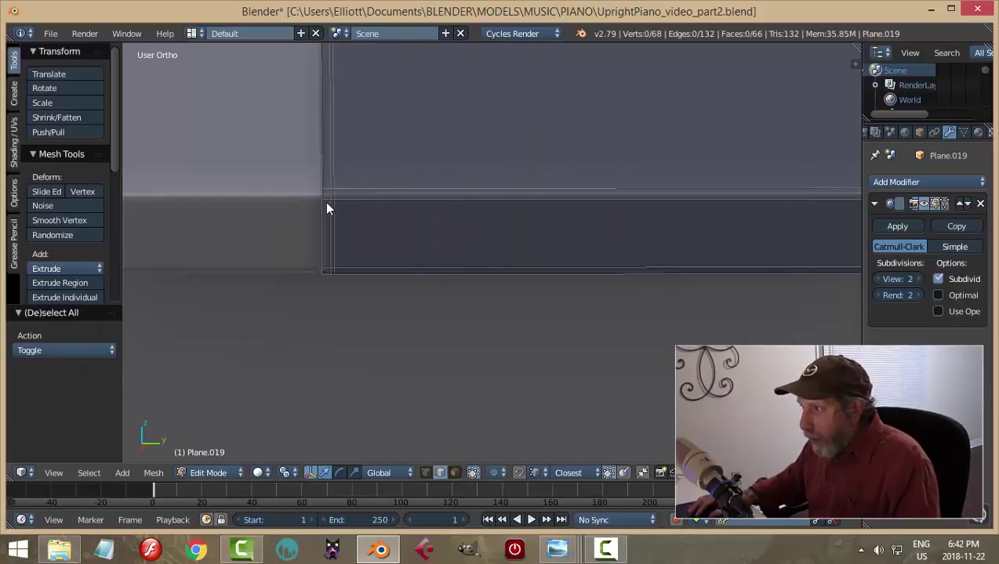
Step: Move the back lid half's existing support loop along Y tight against the seam edge, return to Object Mode and deselect everything
{"action": "right_click", "coordinate": [330, 209], "text": "alt"}
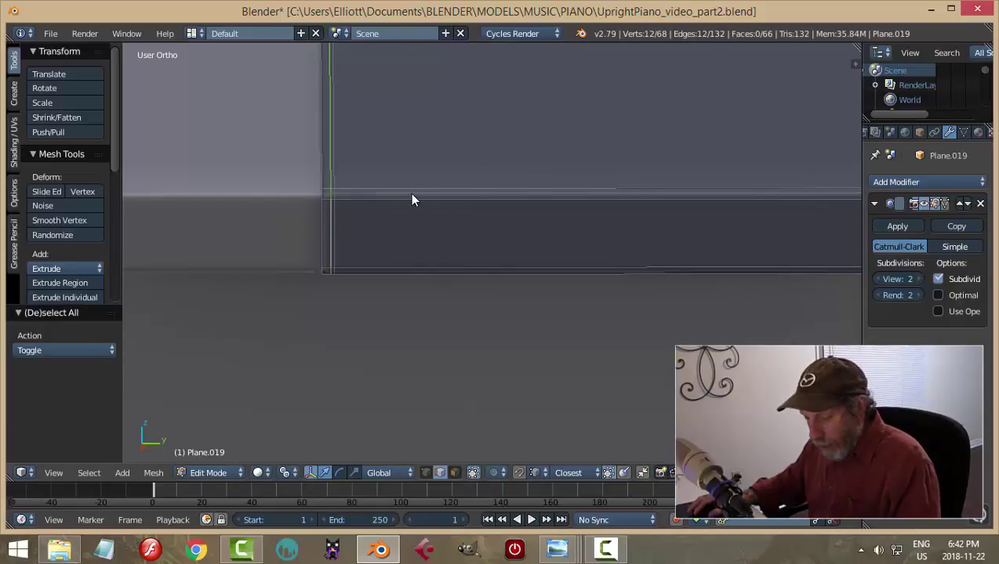
{"action": "key", "text": "g"}
{"action": "key", "text": "y"}
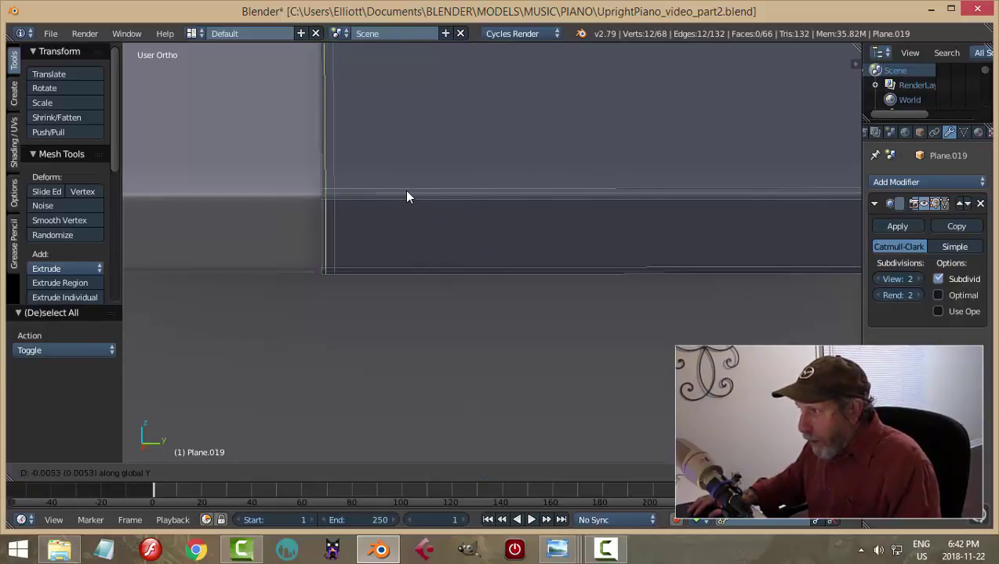
{"action": "left_click", "coordinate": [447, 189]}
{"action": "key", "text": "Tab"}
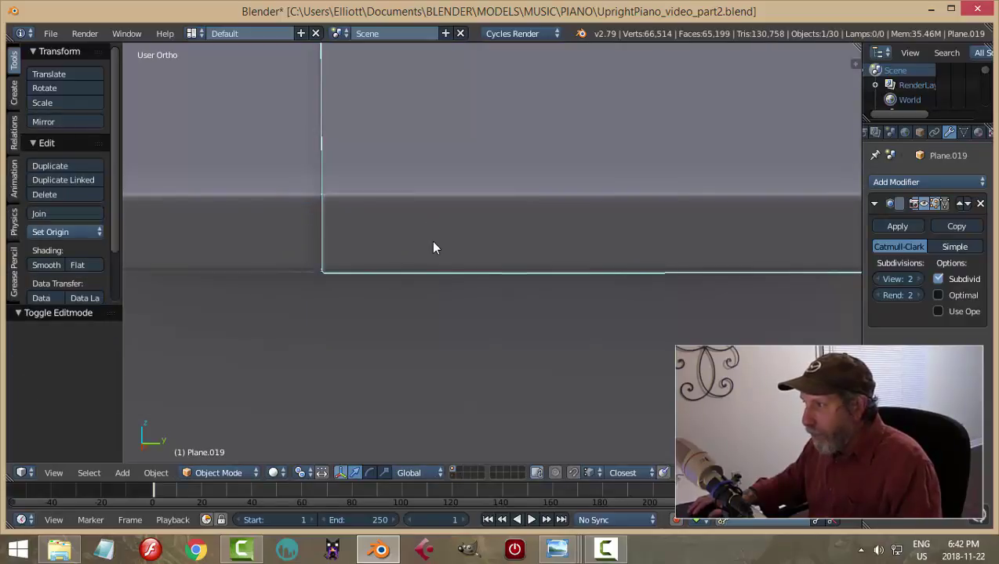
{"action": "key", "text": "a"}
{"action": "scroll", "coordinate": [434, 248], "scroll_direction": "down", "scroll_amount": 5}
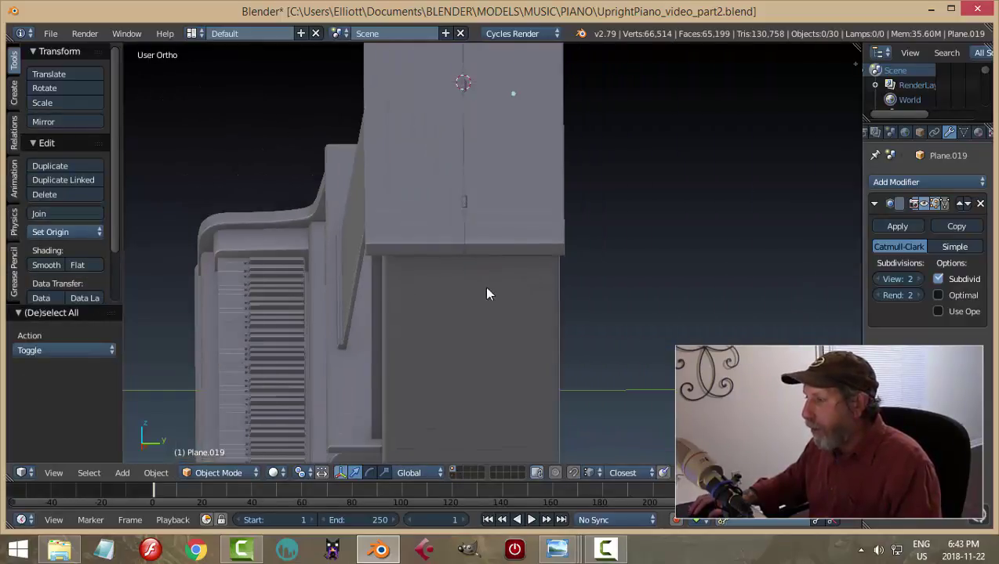
Step: Shift the back lid half 0.002 along Y to open a slight gap at the seam
{"action": "right_click", "coordinate": [506, 225]}
{"action": "scroll", "coordinate": [554, 278], "scroll_direction": "up", "scroll_amount": 3}
{"action": "middle_click_drag", "start_coordinate": [573, 237], "coordinate": [550, 298], "text": "shift"}
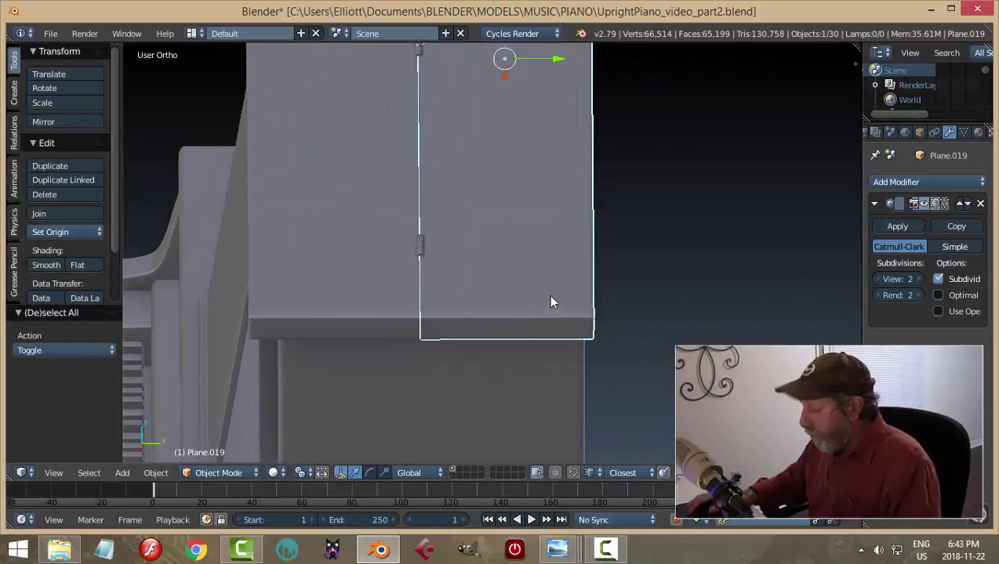
{"action": "key", "text": "KP_3"}
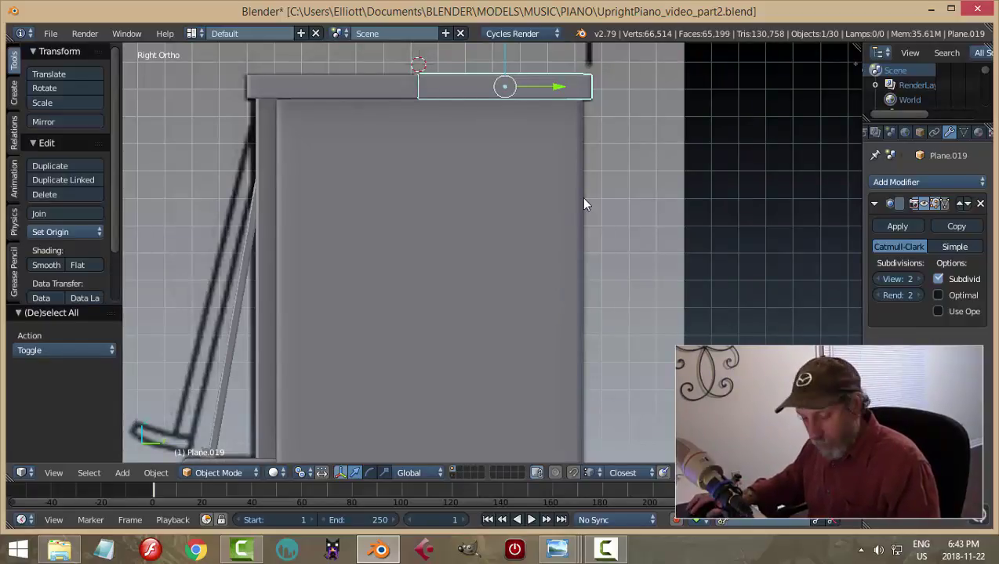
{"action": "key", "text": "z"}
{"action": "left_click", "coordinate": [649, 195]}
{"action": "scroll", "coordinate": [636, 183], "scroll_direction": "up", "scroll_amount": 4}
{"action": "scroll", "coordinate": [639, 190], "scroll_direction": "down", "scroll_amount": 4}
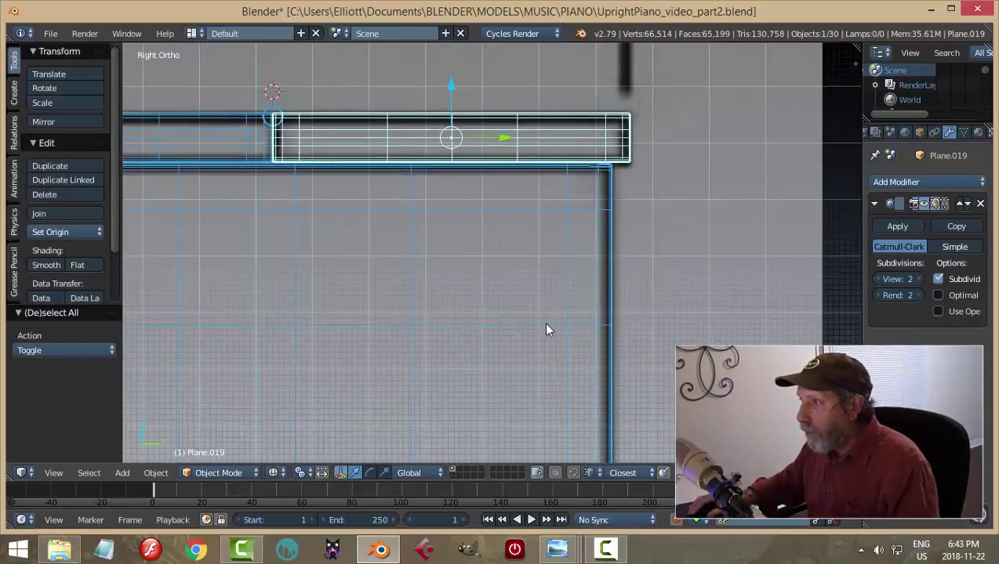
{"action": "scroll", "coordinate": [414, 262], "scroll_direction": "up", "scroll_amount": 3}
{"action": "middle_click_drag", "start_coordinate": [407, 287], "coordinate": [413, 295], "text": "shift"}
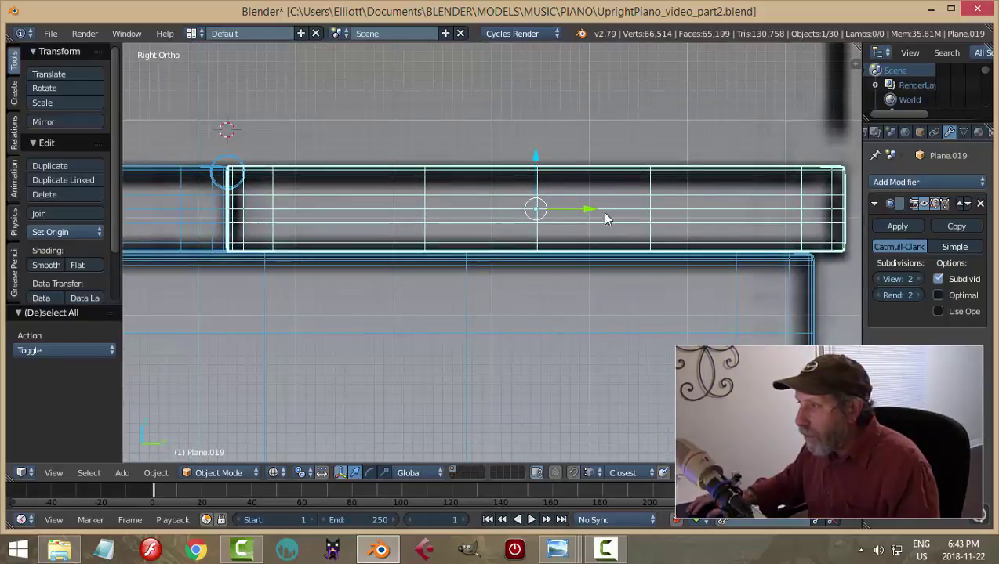
{"action": "left_click_drag", "start_coordinate": [589, 212], "coordinate": [592, 212]}
{"action": "key", "text": "z"}
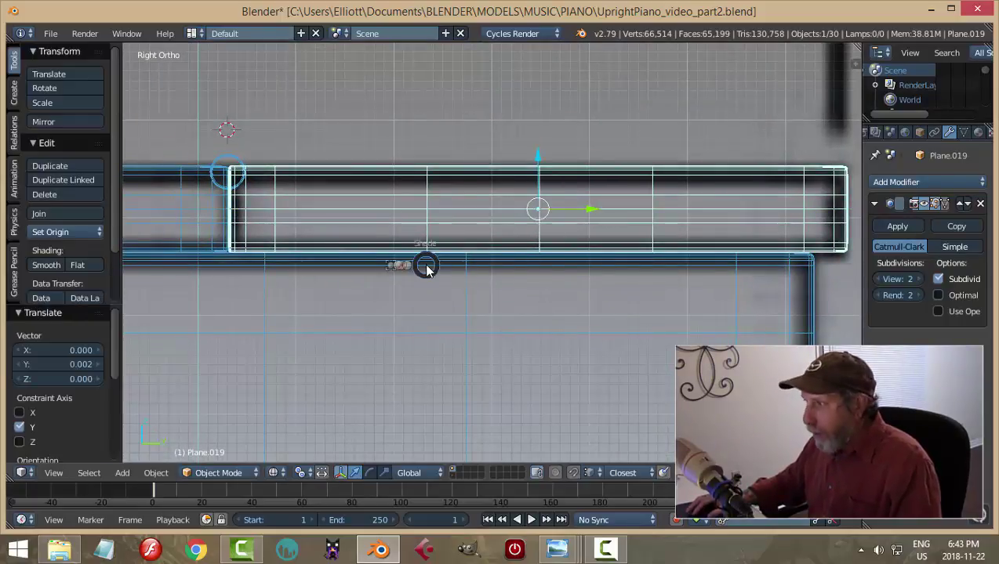
{"action": "left_click", "coordinate": [423, 350]}
Step: Deselect everything and save the piano file over the existing version
{"action": "mouse_move", "coordinate": [467, 246]}
{"action": "middle_mouse_down"}
{"action": "mouse_move", "coordinate": [479, 292]}
{"action": "mouse_move", "coordinate": [493, 268]}
{"action": "mouse_move", "coordinate": [517, 266]}
{"action": "mouse_move", "coordinate": [511, 256]}
{"action": "mouse_move", "coordinate": [494, 296]}
{"action": "mouse_move", "coordinate": [494, 274]}
{"action": "mouse_move", "coordinate": [569, 223]}
{"action": "mouse_move", "coordinate": [526, 267]}
{"action": "mouse_move", "coordinate": [486, 281]}
{"action": "middle_mouse_up"}
{"action": "key", "text": "a"}
{"action": "key", "text": "ctrl+s"}
{"action": "left_click", "coordinate": [524, 259]}
{"action": "scroll", "coordinate": [360, 275], "scroll_direction": "up", "scroll_amount": 3}
{"action": "middle_click_drag", "start_coordinate": [360, 274], "coordinate": [352, 305]}
{"action": "middle_click_drag", "start_coordinate": [357, 299], "coordinate": [506, 264]}
{"action": "scroll", "coordinate": [562, 216], "scroll_direction": "down", "scroll_amount": 5}
{"action": "scroll", "coordinate": [494, 242], "scroll_direction": "down", "scroll_amount": 3}
{"action": "scroll", "coordinate": [549, 318], "scroll_direction": "up", "scroll_amount": 2}
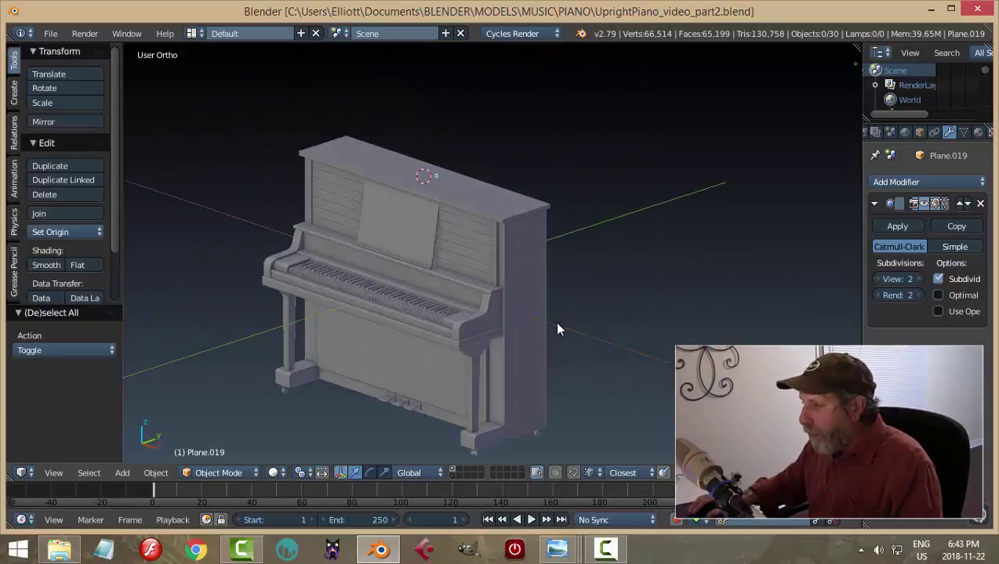
Step: Show the camera and lamps layer together with the piano layer, look through the camera, and save the file
{"action": "left_click", "coordinate": [453, 476]}
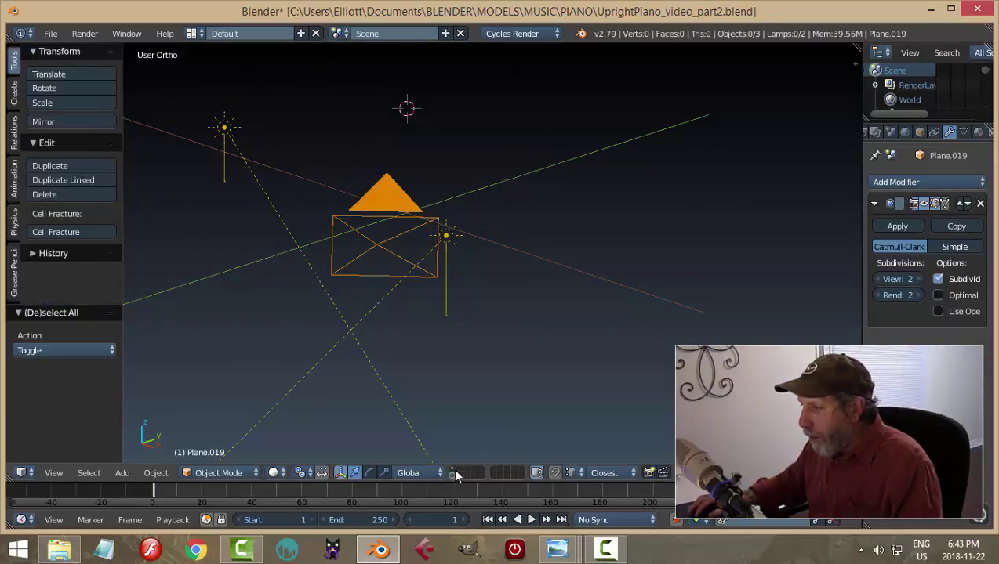
{"action": "left_click", "coordinate": [452, 468], "text": "shift"}
{"action": "key", "text": "KP_5"}
{"action": "key", "text": "KP_0"}
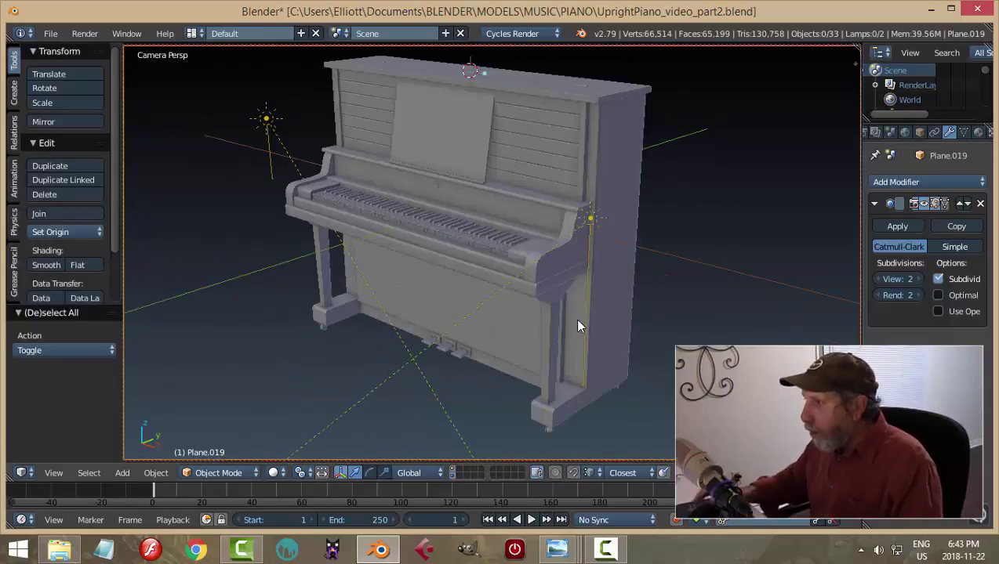
{"action": "key", "text": "ctrl+s"}
{"action": "left_click", "coordinate": [578, 322]}
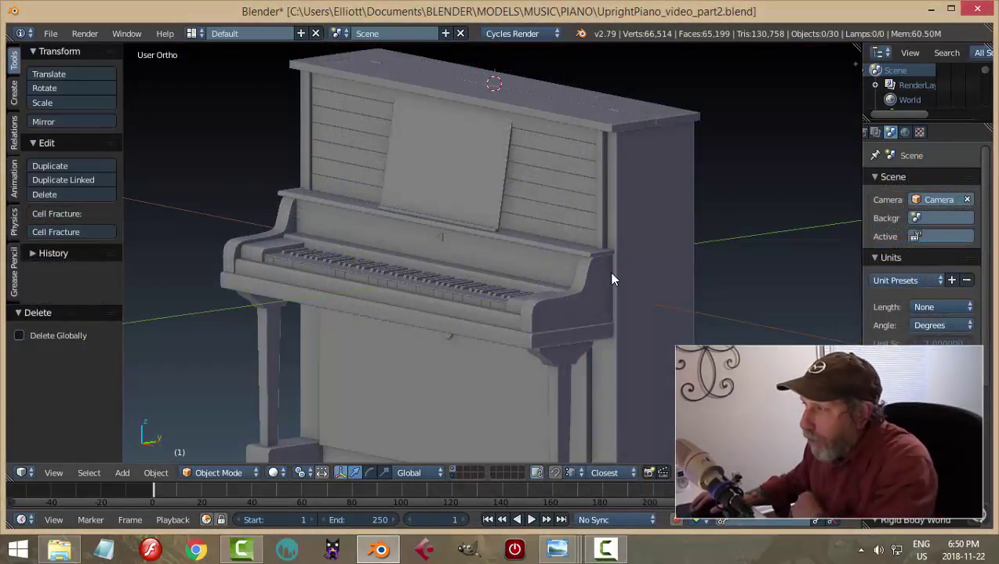
Step: Duplicate the grooved upper front panel and lower the copy 0.358 along Z
{"action": "right_click", "coordinate": [558, 225]}
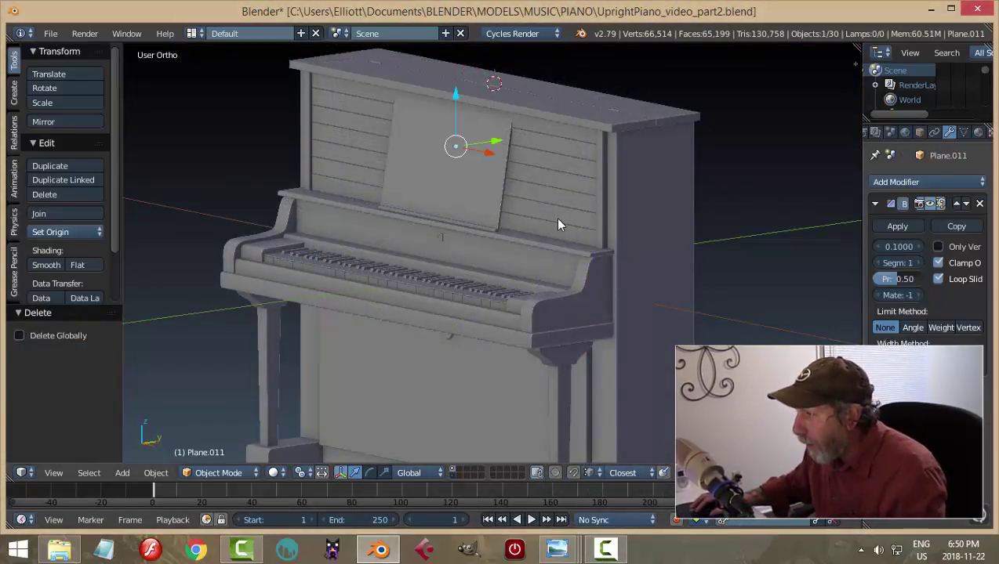
{"action": "key", "text": "shift+d"}
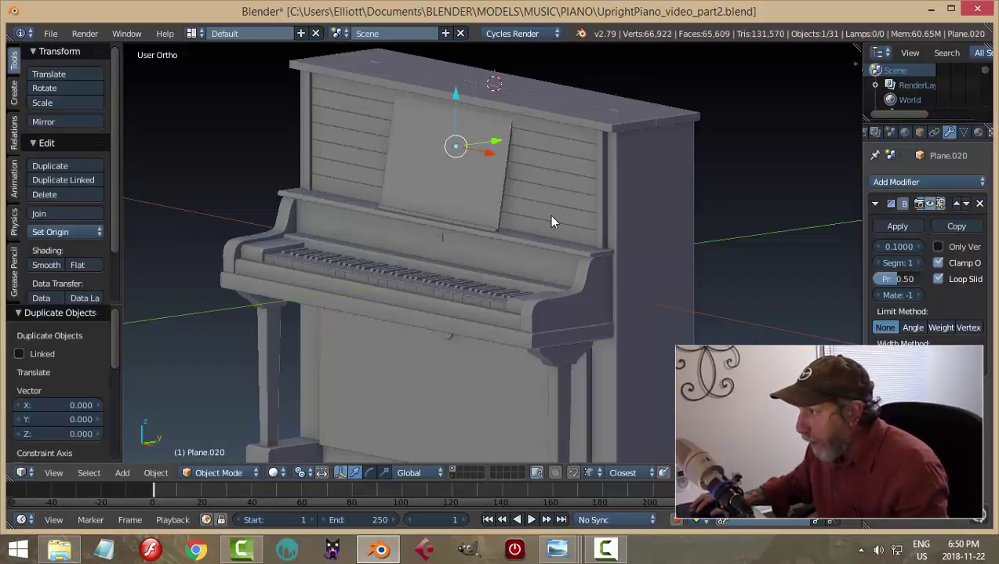
{"action": "key", "text": "z"}
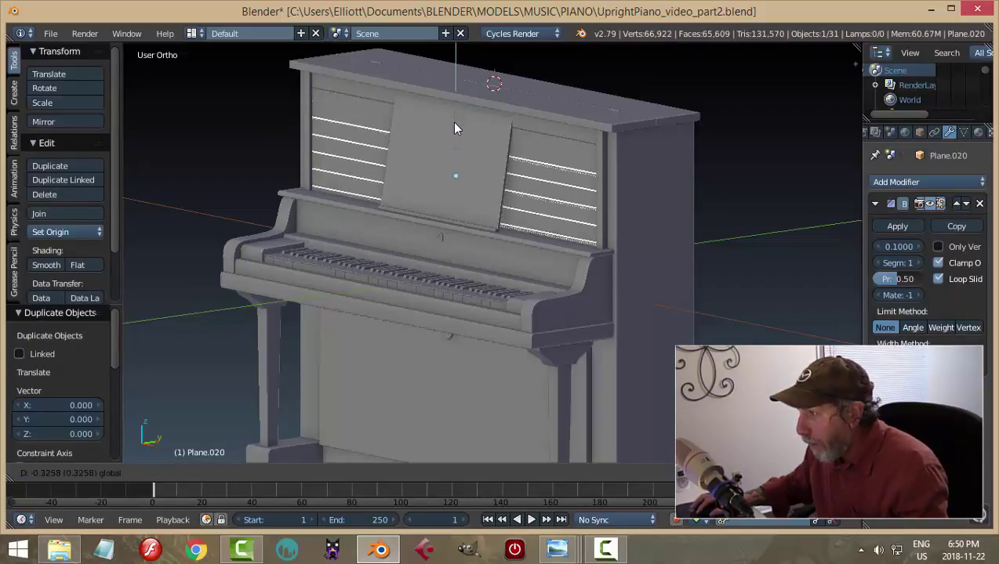
{"action": "left_click", "coordinate": [452, 121]}
Step: Try to delete the plain panel behind the keyboard
{"action": "right_click", "coordinate": [472, 256]}
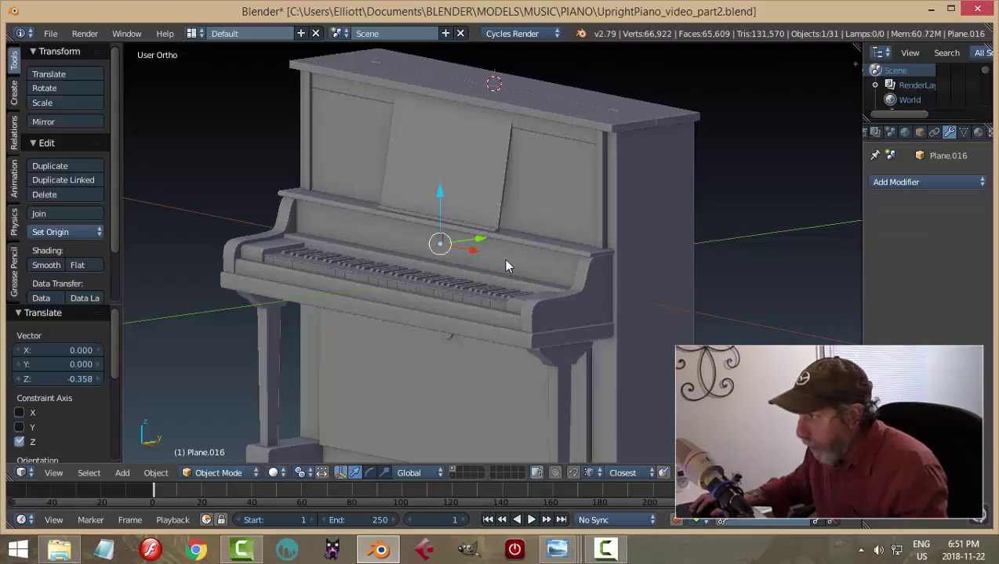
{"action": "right_click", "coordinate": [506, 265]}
{"action": "right_click", "coordinate": [461, 265]}
{"action": "key", "text": "x"}
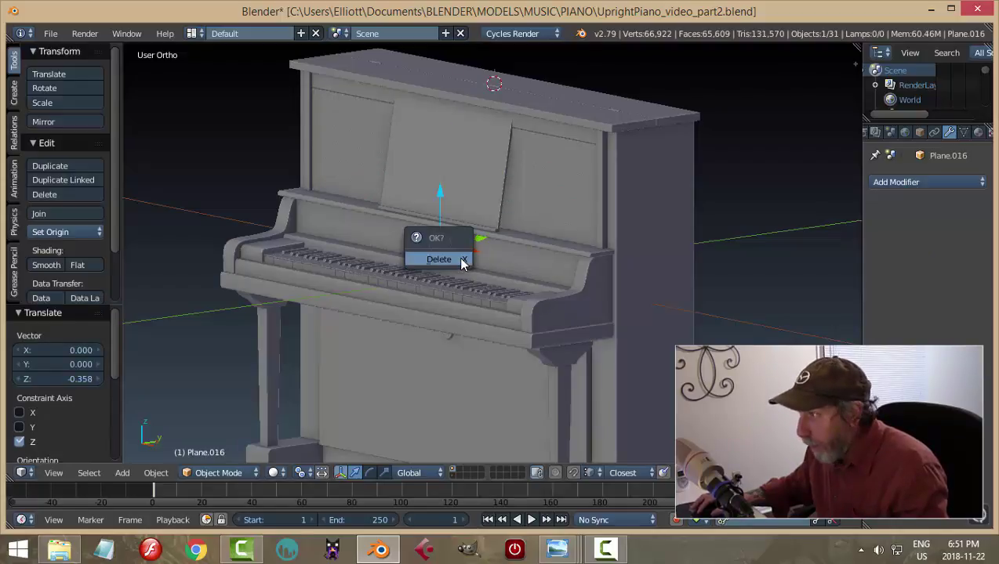
{"action": "left_click", "coordinate": [461, 257]}
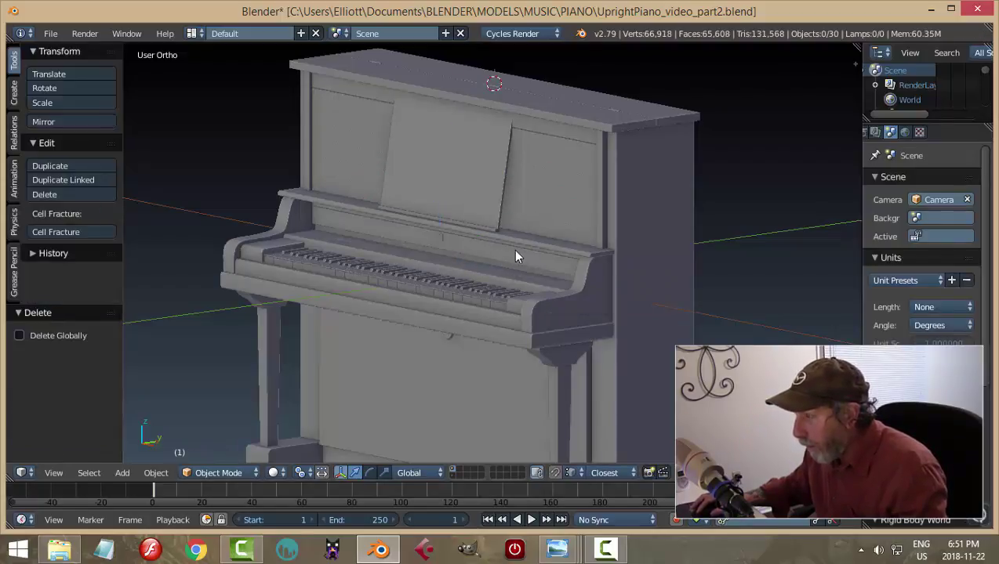
Step: Move the grooved panel copy a further -0.627 along Z and -0.997 along Y, out in front of the keyboard
{"action": "mouse_move", "coordinate": [550, 239]}
{"action": "middle_mouse_down"}
{"action": "mouse_move", "coordinate": [578, 210]}
{"action": "mouse_move", "coordinate": [531, 239]}
{"action": "mouse_move", "coordinate": [541, 248]}
{"action": "middle_mouse_up"}
{"action": "right_click", "coordinate": [563, 241]}
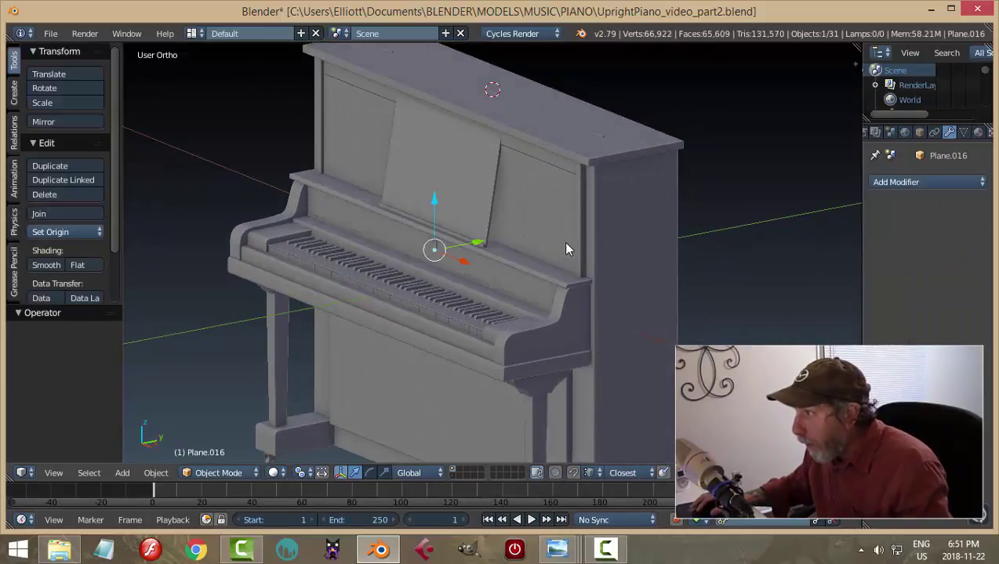
{"action": "right_click", "coordinate": [566, 247]}
{"action": "left_click_drag", "start_coordinate": [458, 143], "coordinate": [457, 200]}
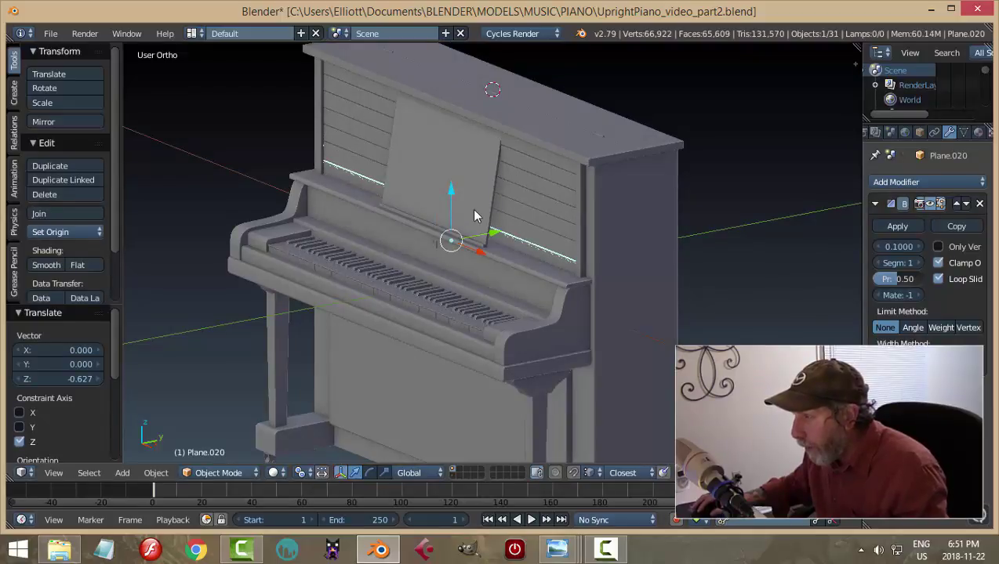
{"action": "left_click_drag", "start_coordinate": [493, 237], "coordinate": [417, 249]}
{"action": "left_click", "coordinate": [416, 249]}
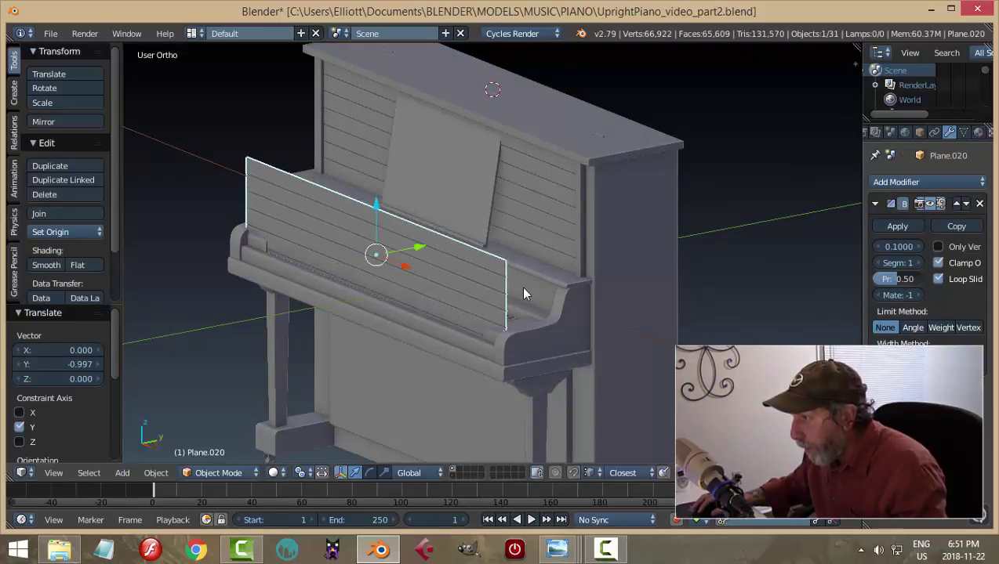
Step: Delete the plain panel behind the keyboard and move the grooved copy back 0.825 along Y into its place
{"action": "right_click", "coordinate": [524, 291]}
{"action": "key", "text": "x"}
{"action": "left_click", "coordinate": [523, 287]}
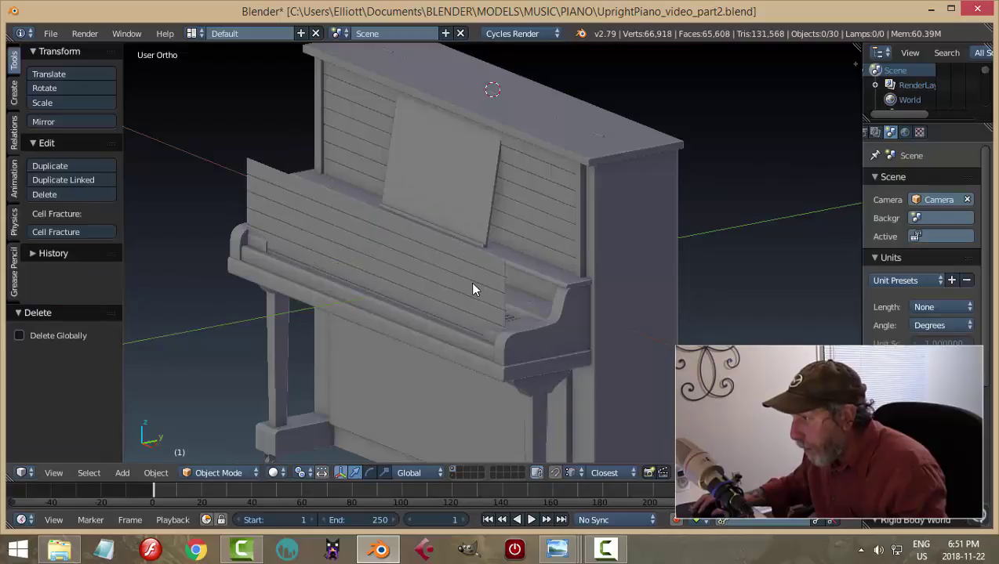
{"action": "right_click", "coordinate": [432, 270]}
{"action": "left_click_drag", "start_coordinate": [417, 249], "coordinate": [477, 237]}
Step: In Edit Mode, scale the grooved panel copy's whole mesh along Z to about 0.8
{"action": "key", "text": "KP_1"}
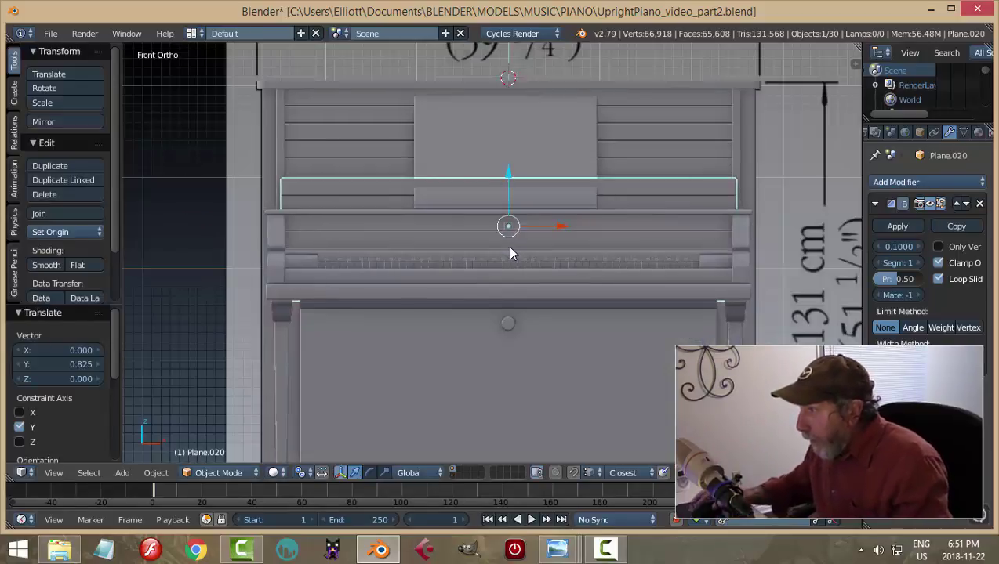
{"action": "key", "text": "Tab"}
{"action": "left_click", "coordinate": [773, 260]}
{"action": "key", "text": "a"}
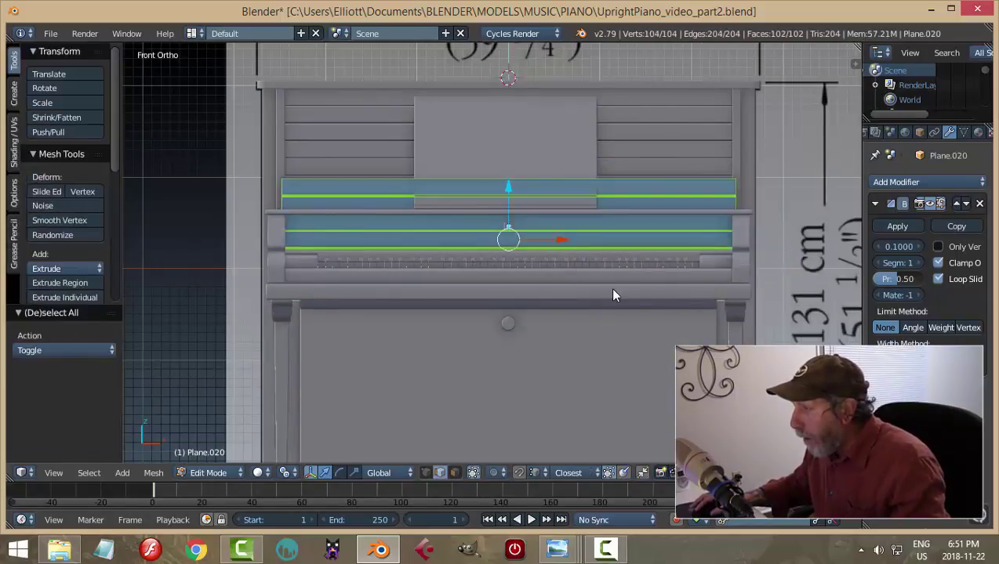
{"action": "key", "text": "z"}
{"action": "left_click", "coordinate": [736, 318]}
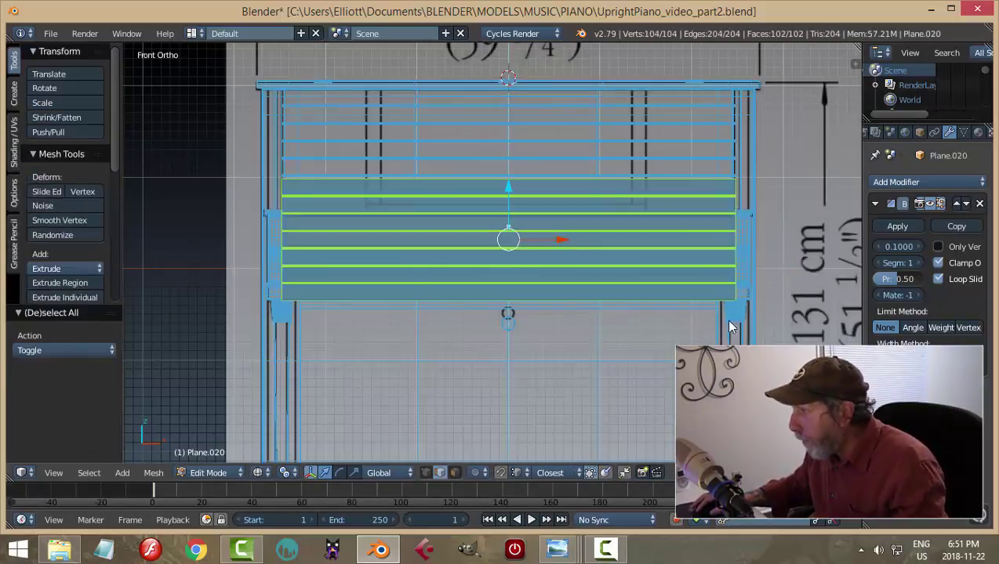
{"action": "key", "text": "a"}
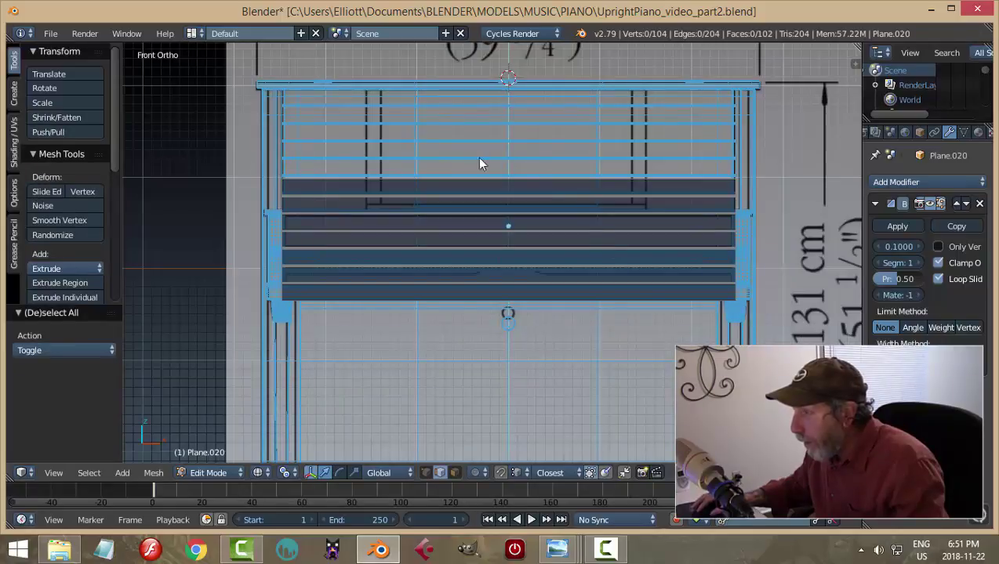
{"action": "key", "text": "a"}
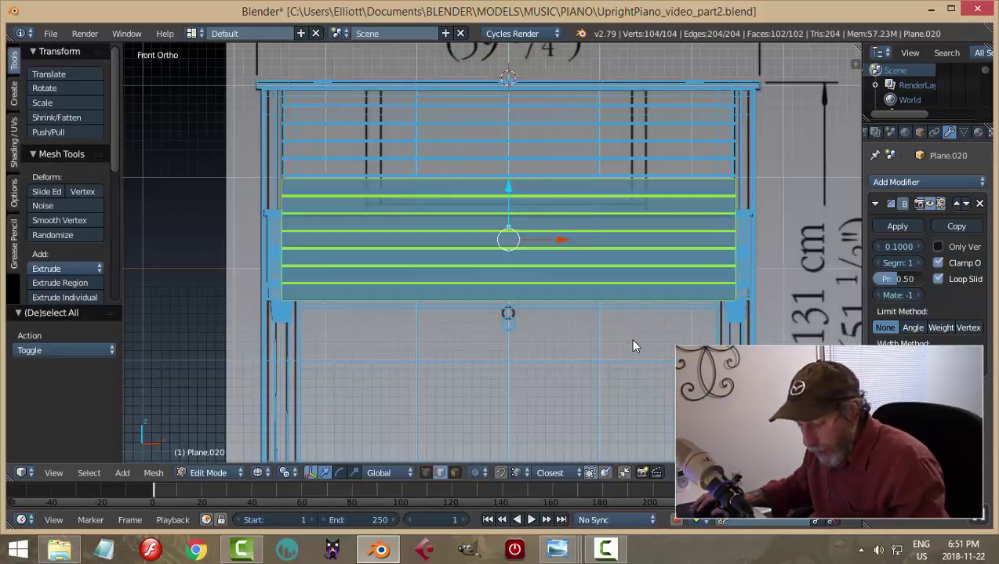
{"action": "key", "text": "s"}
{"action": "key", "text": "z"}
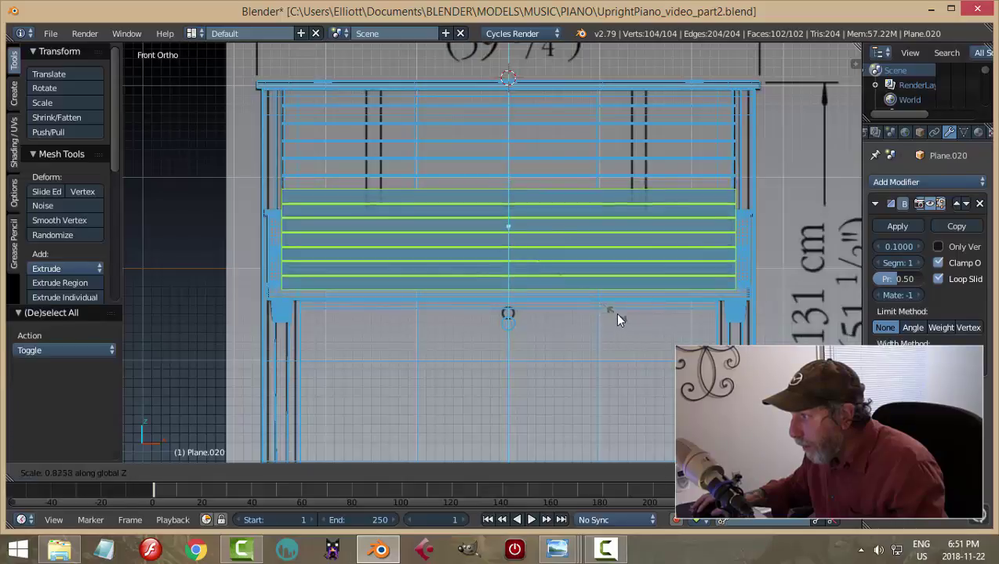
{"action": "left_click", "coordinate": [615, 314]}
Step: Delete the faces of the two lowest boards and their grooves on the grooved panel copy
{"action": "key", "text": "a"}
{"action": "left_click_drag", "start_coordinate": [738, 292], "coordinate": [247, 259]}
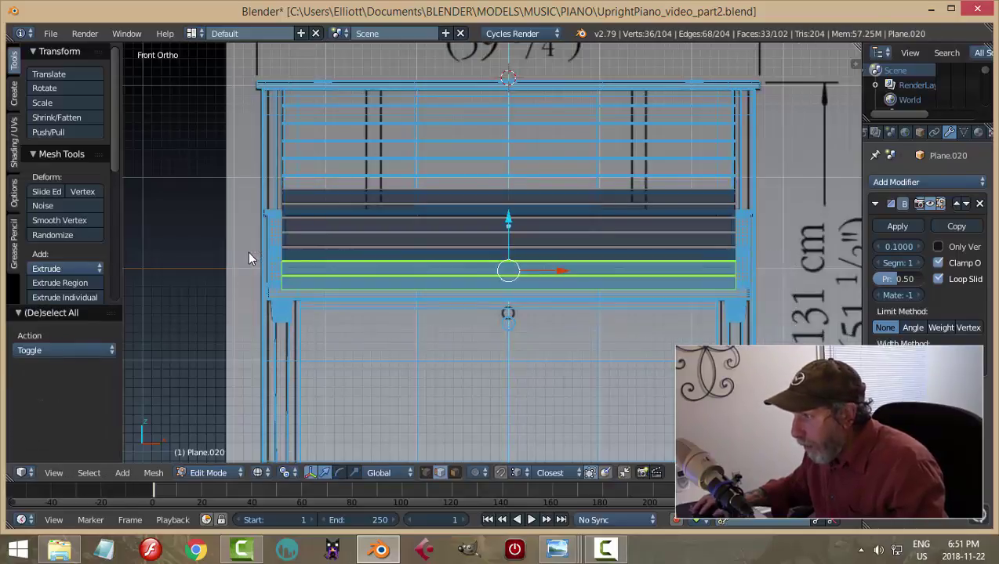
{"action": "key", "text": "x"}
{"action": "left_click", "coordinate": [418, 284]}
Step: Delete the top face of the grooved panel copy, followed by the leftover edges along its upper border
{"action": "left_click_drag", "start_coordinate": [208, 185], "coordinate": [747, 201]}
{"action": "key", "text": "x"}
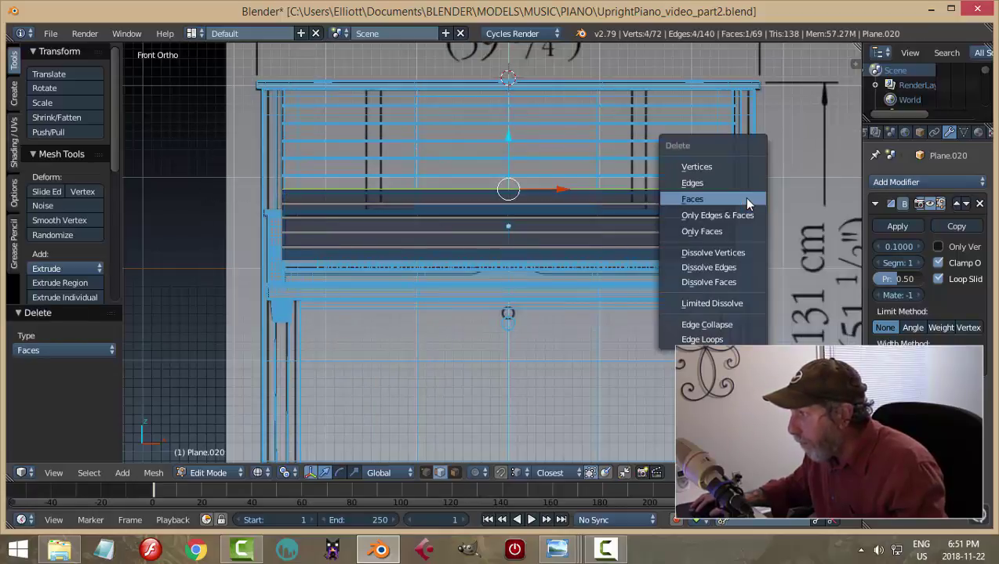
{"action": "left_click", "coordinate": [747, 200]}
{"action": "key", "text": "b"}
{"action": "left_click_drag", "start_coordinate": [261, 173], "coordinate": [571, 195]}
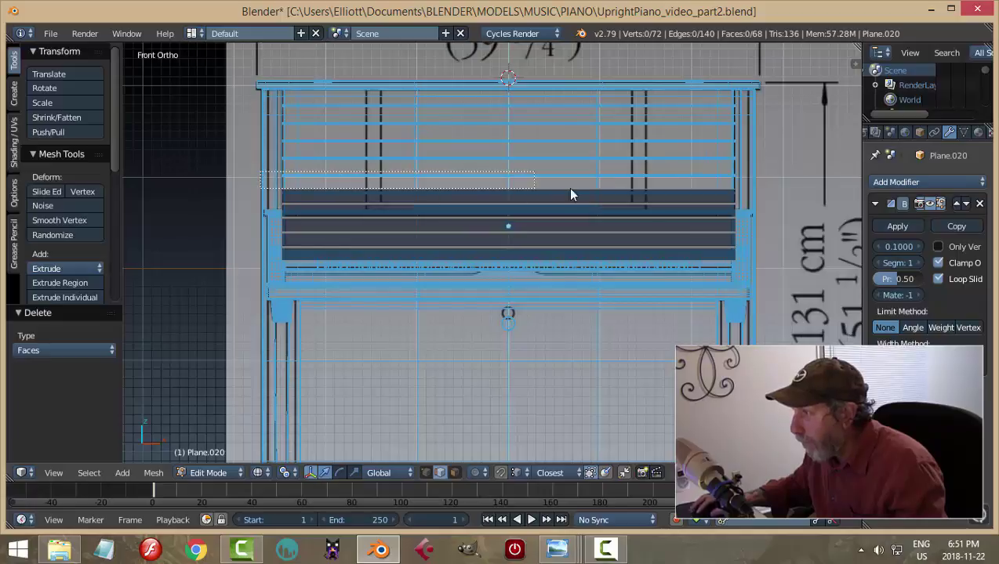
{"action": "left_click_drag", "start_coordinate": [751, 196], "coordinate": [760, 204]}
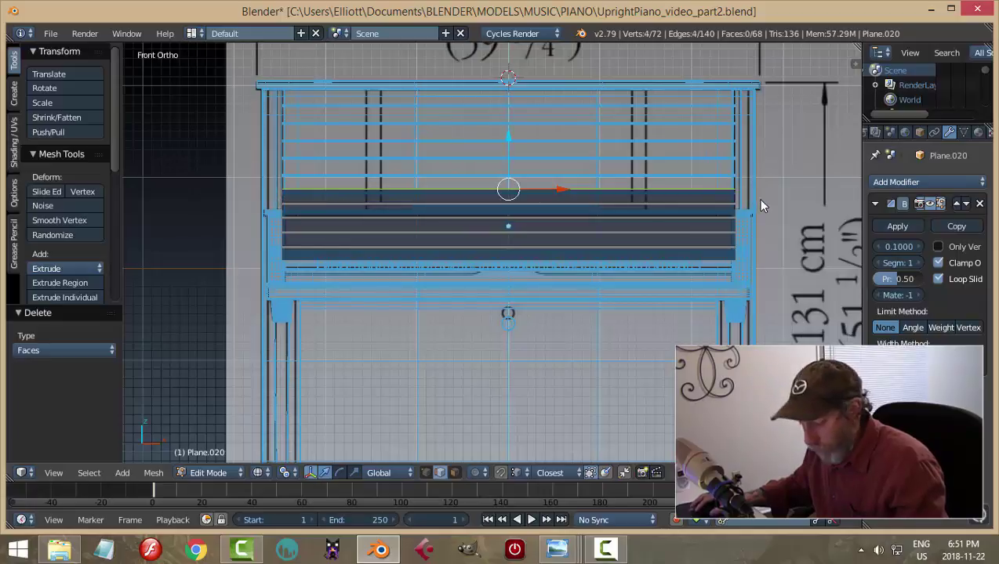
{"action": "key", "text": "x"}
{"action": "left_click", "coordinate": [741, 184]}
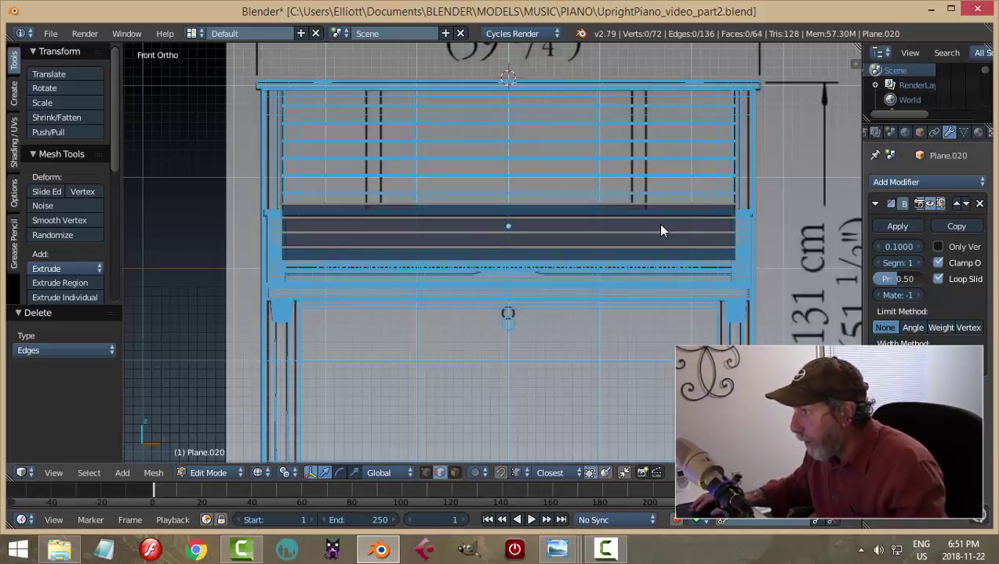
Step: Return to Object Mode with solid shading and examine how the trimmed grooved panel fits above the keyboard
{"action": "key", "text": "Tab"}
{"action": "left_click", "coordinate": [624, 225]}
{"action": "middle_click_drag", "start_coordinate": [624, 225], "coordinate": [607, 242]}
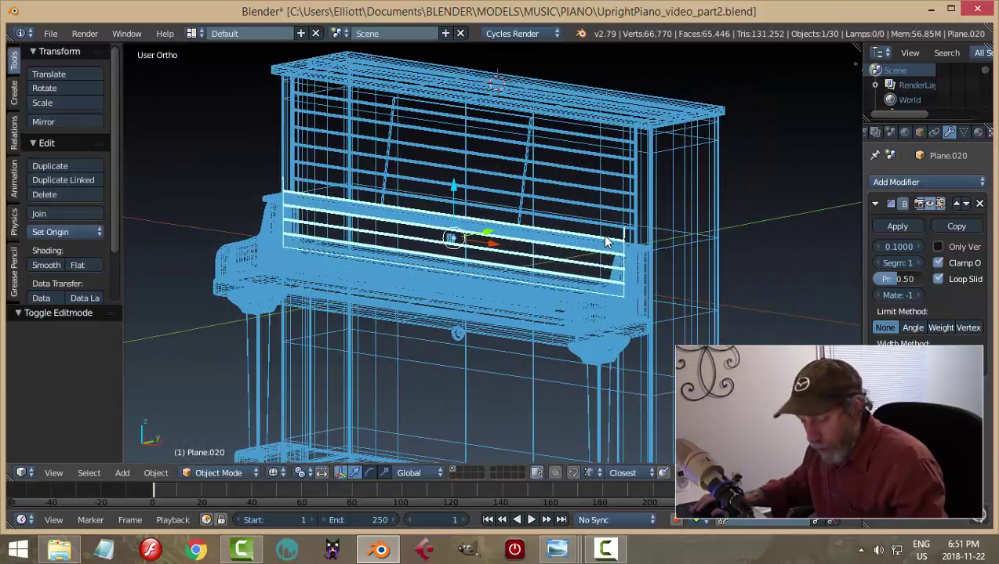
{"action": "key", "text": "z"}
{"action": "left_click", "coordinate": [602, 319]}
{"action": "scroll", "coordinate": [550, 294], "scroll_direction": "up", "scroll_amount": 4}
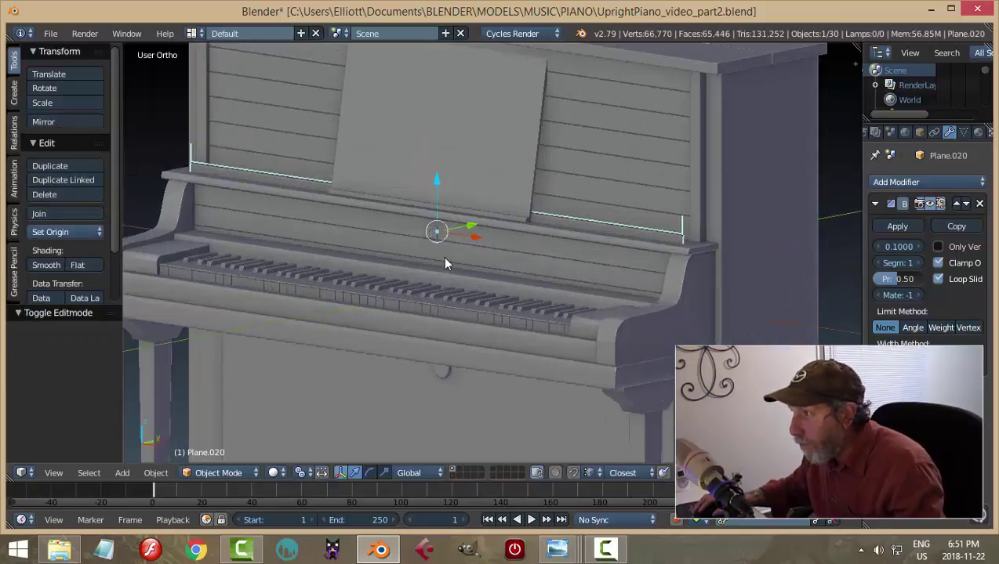
{"action": "middle_click_drag", "start_coordinate": [370, 223], "coordinate": [454, 224]}
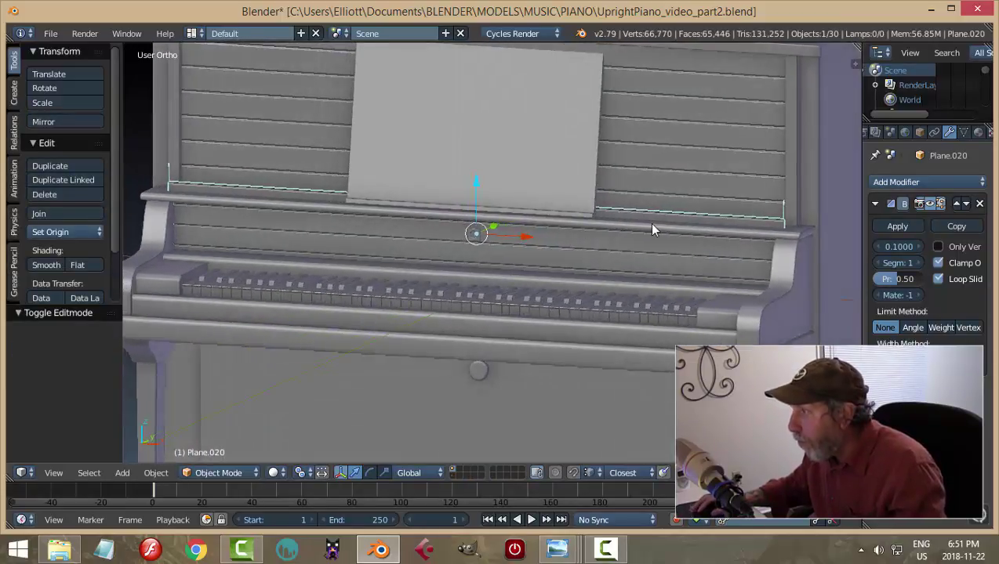
Step: Delete the vertices of the strip along the grooved panel copy's upper border that protrudes above the ledge, and return to Object Mode
{"action": "key", "text": "Tab"}
{"action": "left_click", "coordinate": [743, 222]}
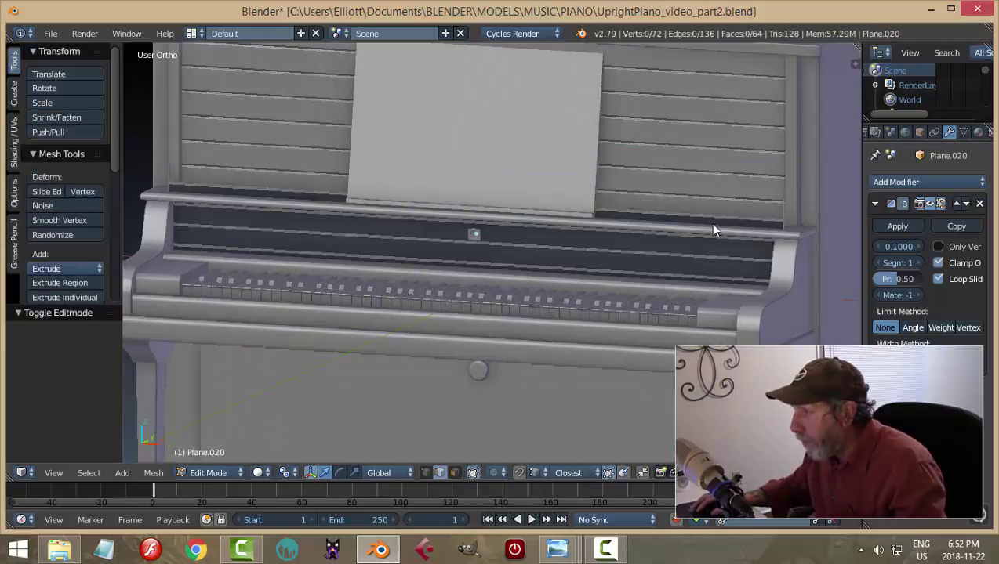
{"action": "key", "text": "KP_1"}
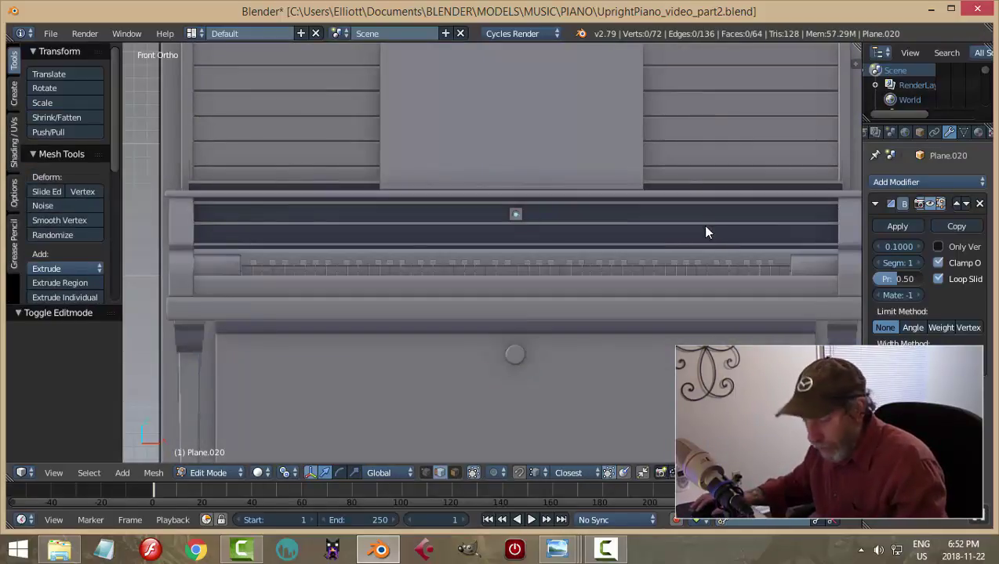
{"action": "middle_click_drag", "start_coordinate": [760, 241], "coordinate": [637, 242], "text": "shift"}
{"action": "scroll", "coordinate": [619, 245], "scroll_direction": "down", "scroll_amount": 1}
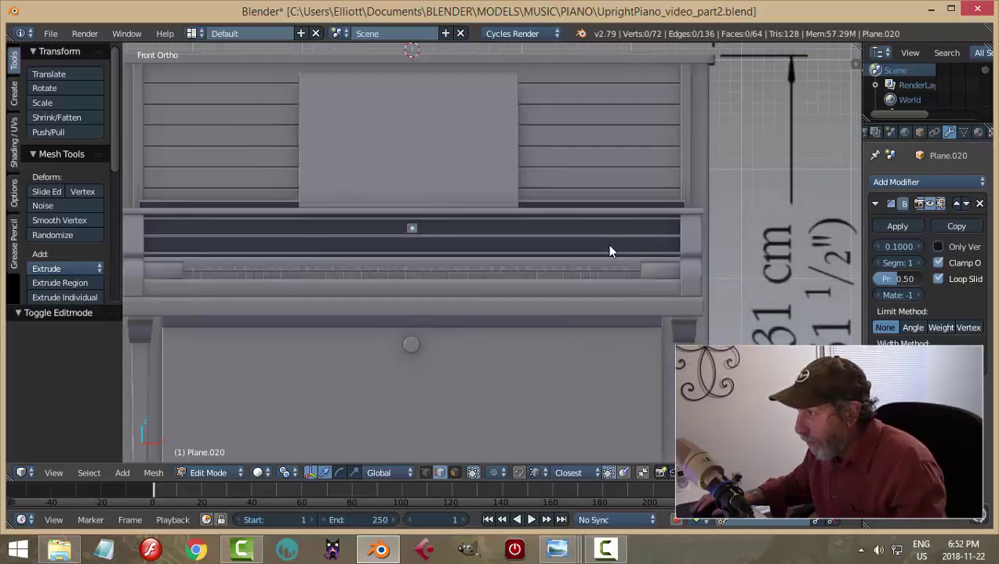
{"action": "middle_click_drag", "start_coordinate": [571, 234], "coordinate": [613, 232], "text": "shift"}
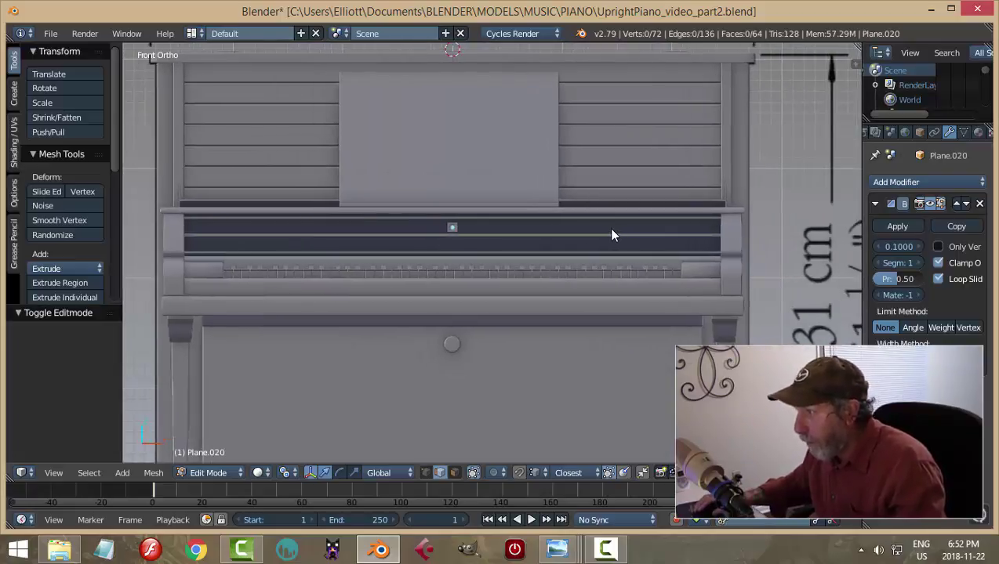
{"action": "key", "text": "z"}
{"action": "left_click", "coordinate": [747, 215]}
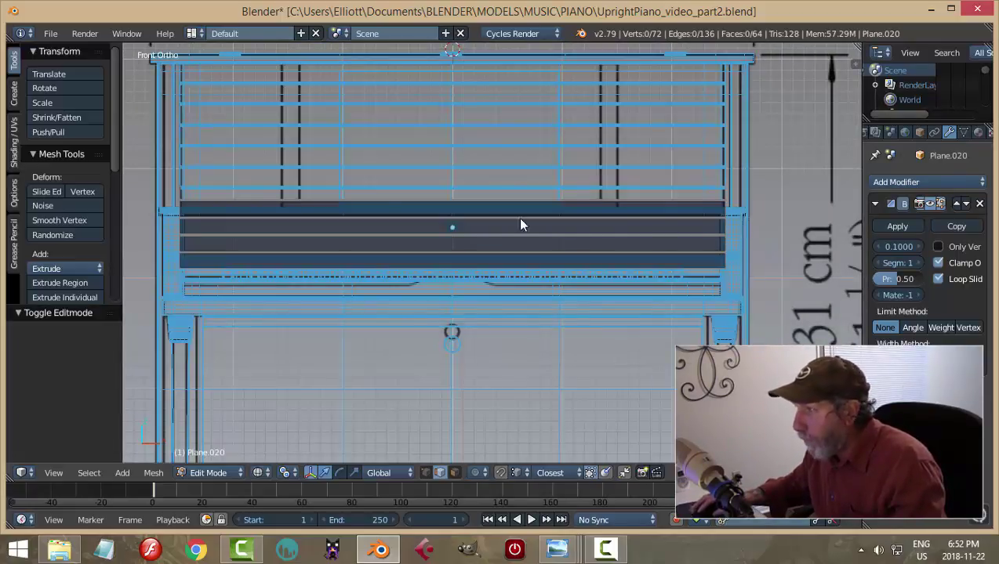
{"action": "key", "text": "ctrl+Tab"}
{"action": "left_click", "coordinate": [152, 150]}
{"action": "left_click_drag", "start_coordinate": [140, 156], "coordinate": [749, 207]}
{"action": "key", "text": "x"}
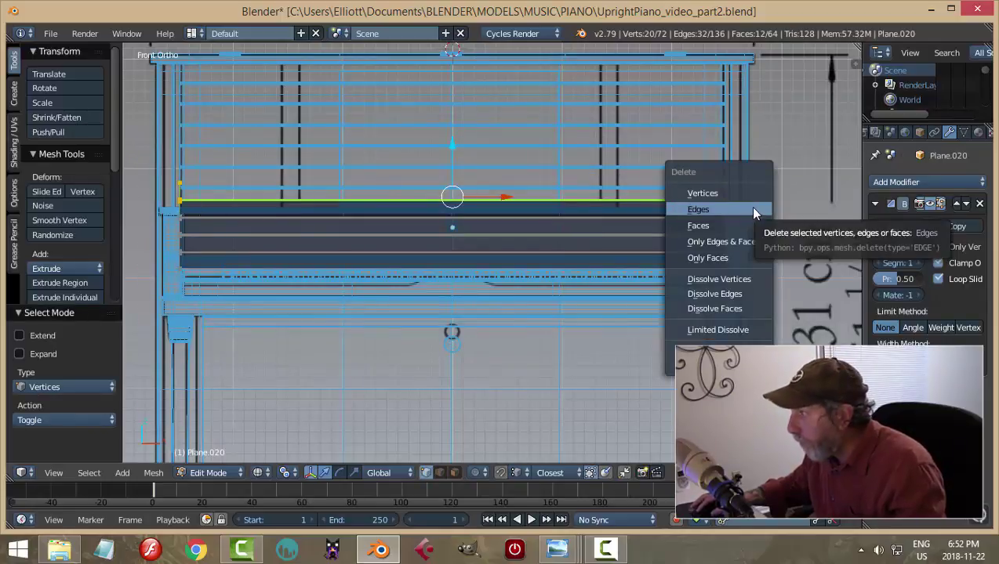
{"action": "left_click", "coordinate": [740, 192]}
{"action": "key", "text": "Tab"}
{"action": "left_click", "coordinate": [500, 231]}
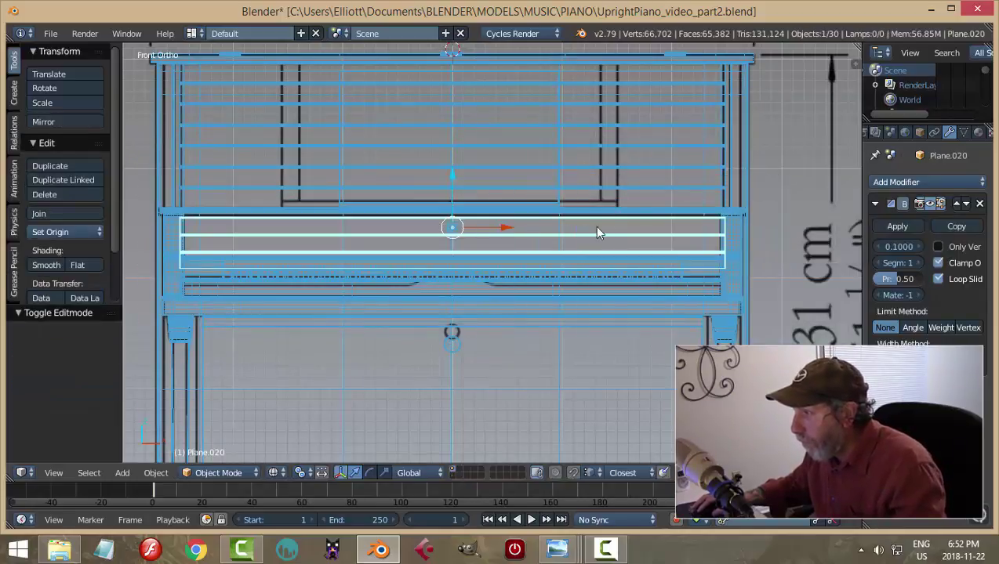
Step: Return to solid shading and examine how the trimmed grooved panel fits behind the keys
{"action": "middle_click_drag", "start_coordinate": [669, 223], "coordinate": [617, 243]}
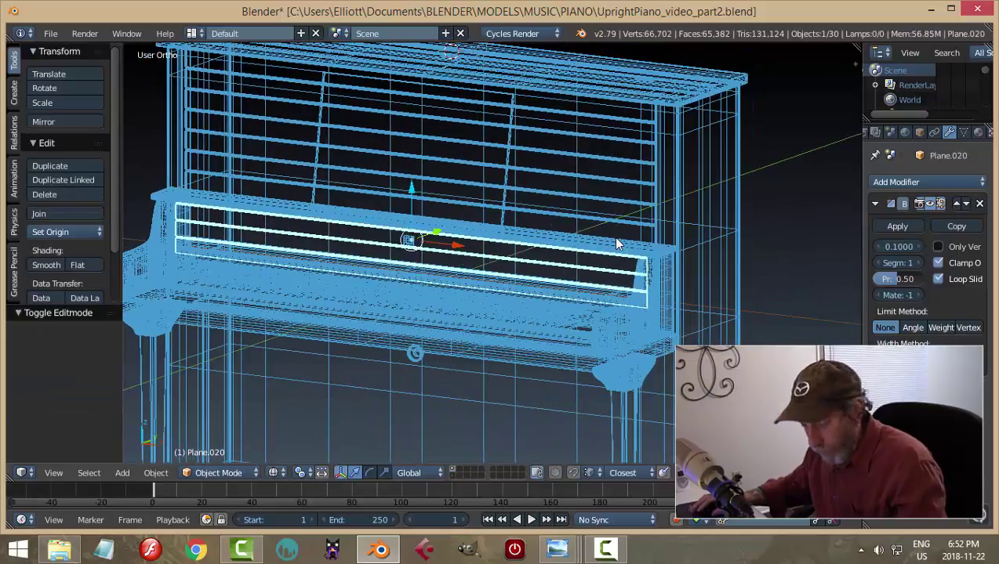
{"action": "key", "text": "z"}
{"action": "left_click", "coordinate": [615, 324]}
{"action": "scroll", "coordinate": [514, 295], "scroll_direction": "up", "scroll_amount": 4}
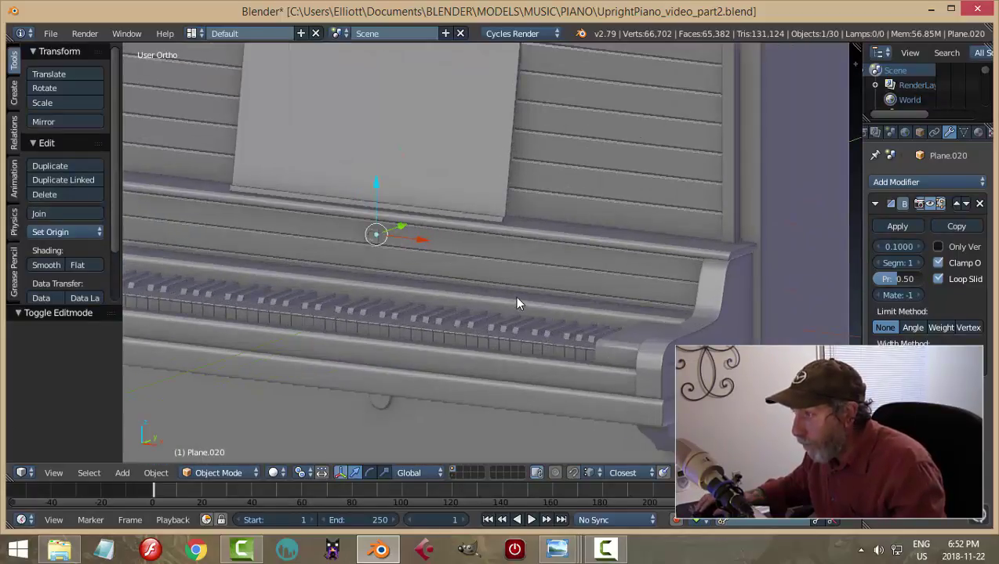
{"action": "scroll", "coordinate": [452, 289], "scroll_direction": "down", "scroll_amount": 3}
{"action": "middle_click_drag", "start_coordinate": [323, 256], "coordinate": [493, 266]}
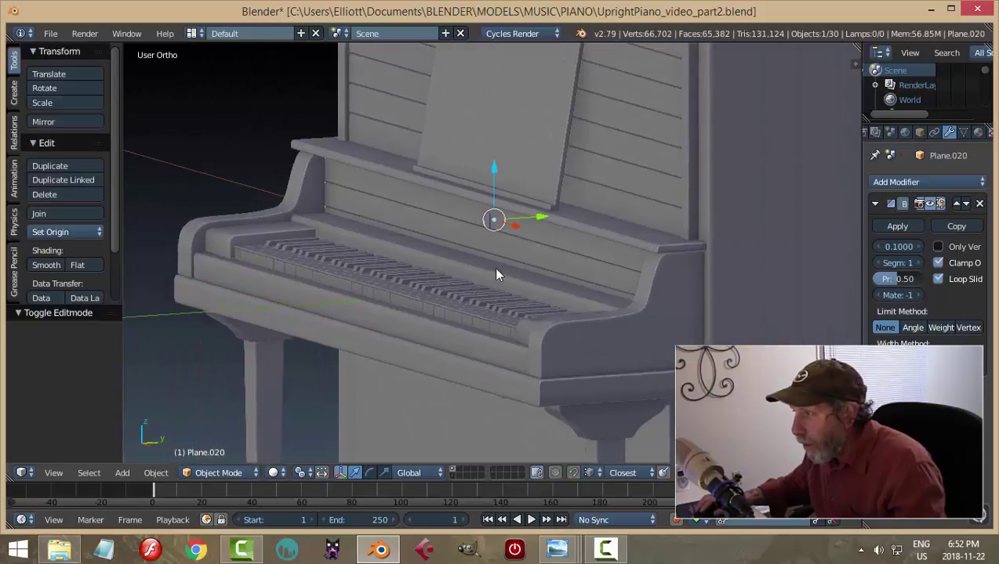
Step: Move the small square lock plate on the grooved panel down along Z by about 0.138, followed by about 0.007 more
{"action": "scroll", "coordinate": [505, 266], "scroll_direction": "up", "scroll_amount": 3}
{"action": "key", "text": "a"}
{"action": "scroll", "coordinate": [493, 228], "scroll_direction": "up", "scroll_amount": 2}
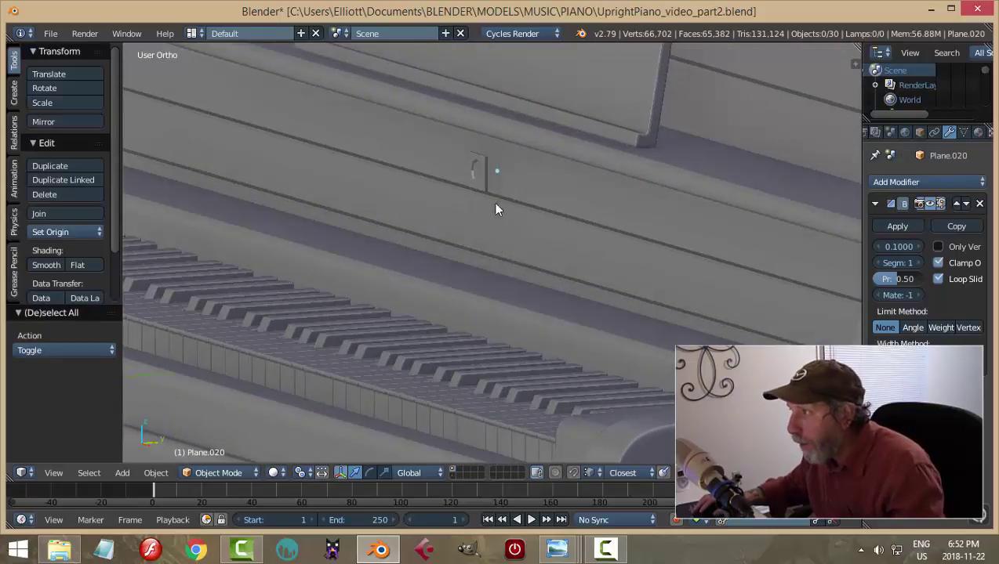
{"action": "right_click", "coordinate": [478, 170]}
{"action": "key", "text": "g"}
{"action": "key", "text": "z"}
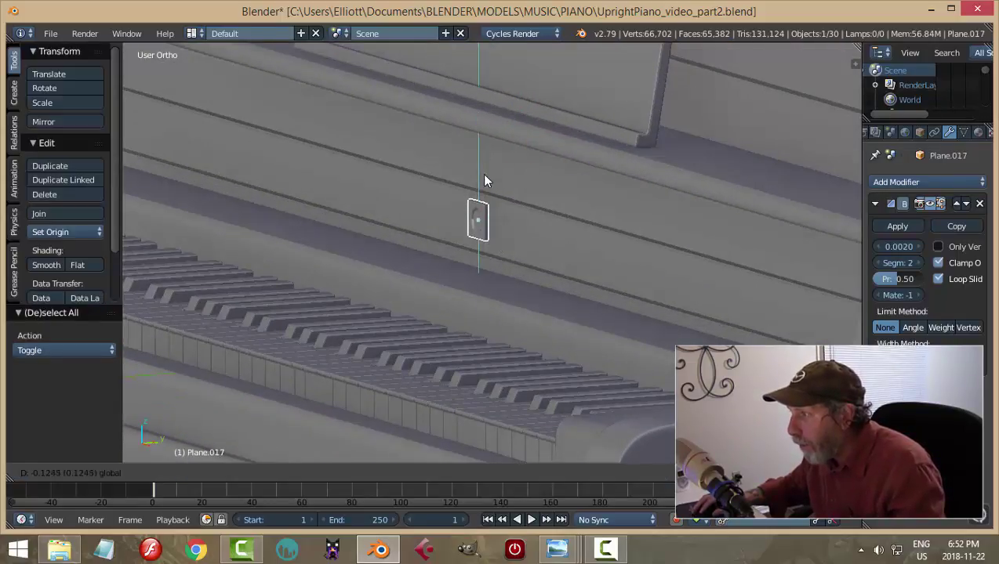
{"action": "left_click", "coordinate": [483, 178]}
{"action": "key", "text": "KP_1"}
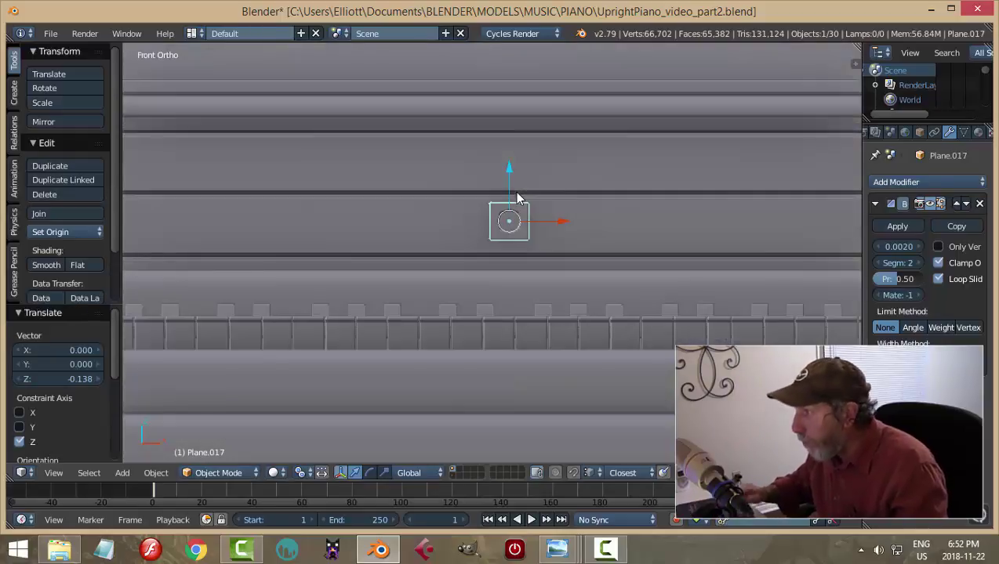
{"action": "left_click_drag", "start_coordinate": [511, 165], "coordinate": [510, 176]}
Step: Move the square lock plate back along Y against the grooved panel and deselect it
{"action": "middle_click_drag", "start_coordinate": [562, 239], "coordinate": [519, 227]}
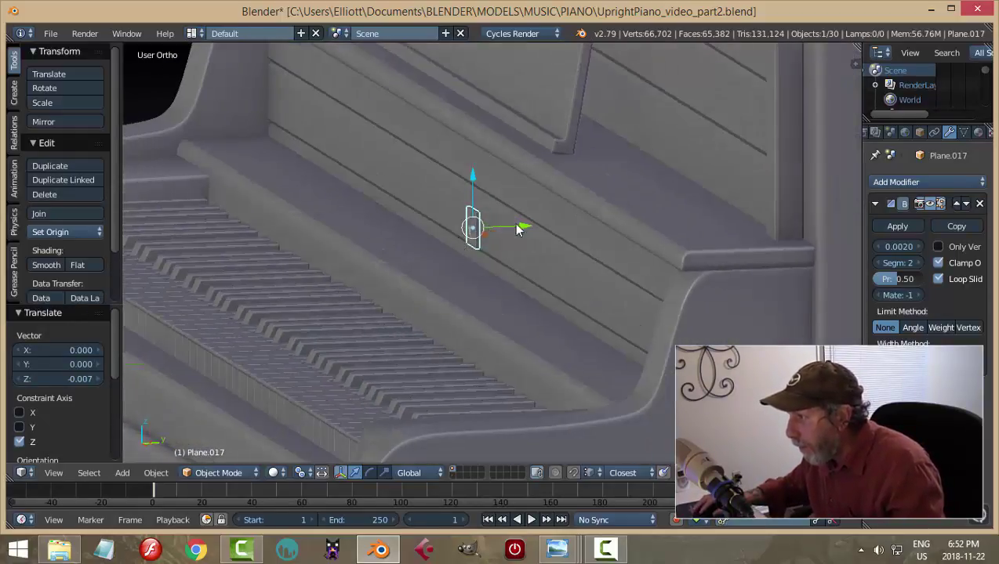
{"action": "key", "text": "g"}
{"action": "key", "text": "y"}
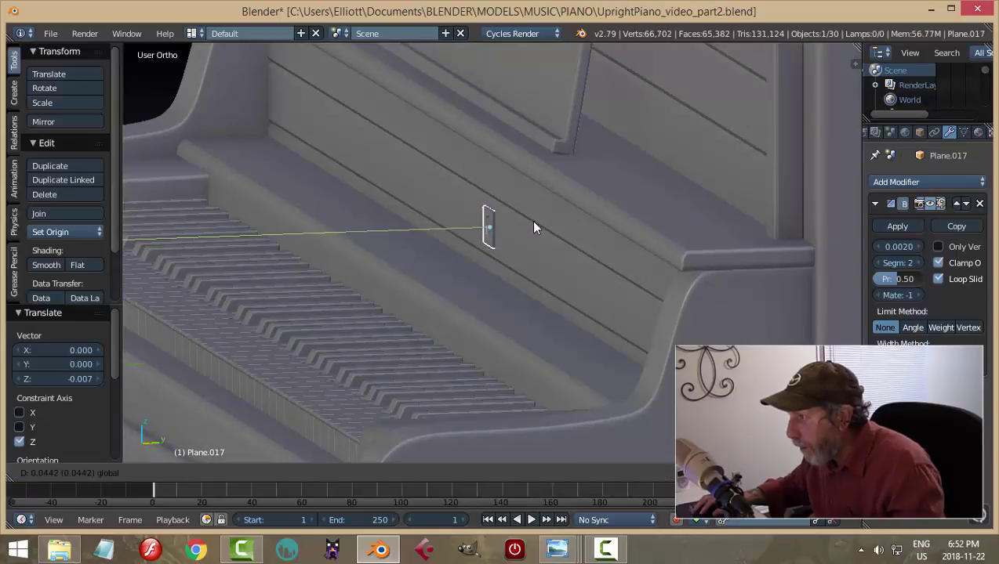
{"action": "left_click", "coordinate": [530, 220]}
{"action": "key", "text": "a"}
Step: Raise the trimmed grooved panel behind the keyboard along Z by about 0.046
{"action": "scroll", "coordinate": [584, 255], "scroll_direction": "down", "scroll_amount": 5}
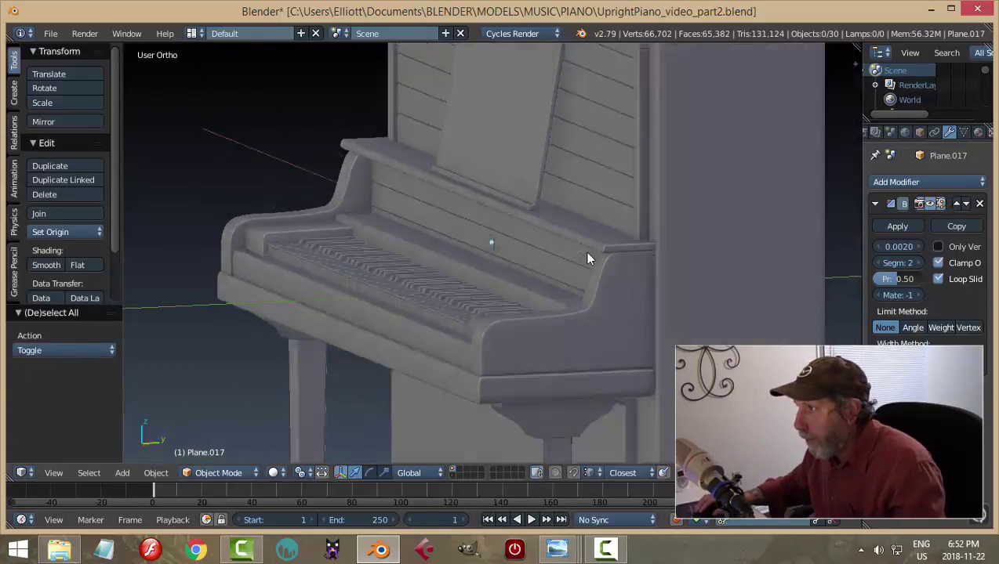
{"action": "scroll", "coordinate": [588, 259], "scroll_direction": "up", "scroll_amount": 3}
{"action": "scroll", "coordinate": [591, 272], "scroll_direction": "down", "scroll_amount": 3}
{"action": "middle_click_drag", "start_coordinate": [591, 272], "coordinate": [571, 242]}
{"action": "scroll", "coordinate": [571, 242], "scroll_direction": "up", "scroll_amount": 2}
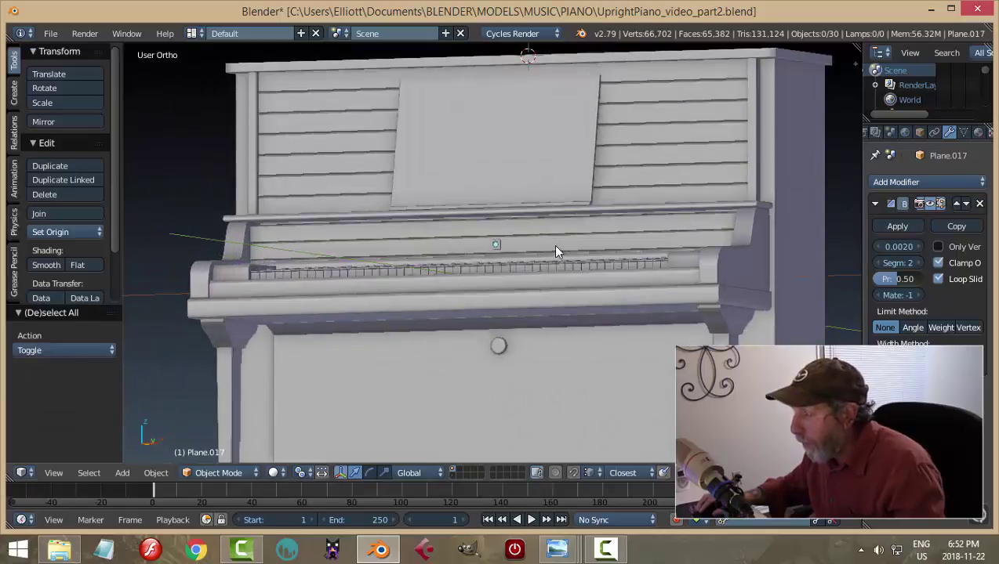
{"action": "scroll", "coordinate": [565, 235], "scroll_direction": "up", "scroll_amount": 2}
{"action": "right_click", "coordinate": [576, 235]}
{"action": "scroll", "coordinate": [494, 188], "scroll_direction": "up", "scroll_amount": 1}
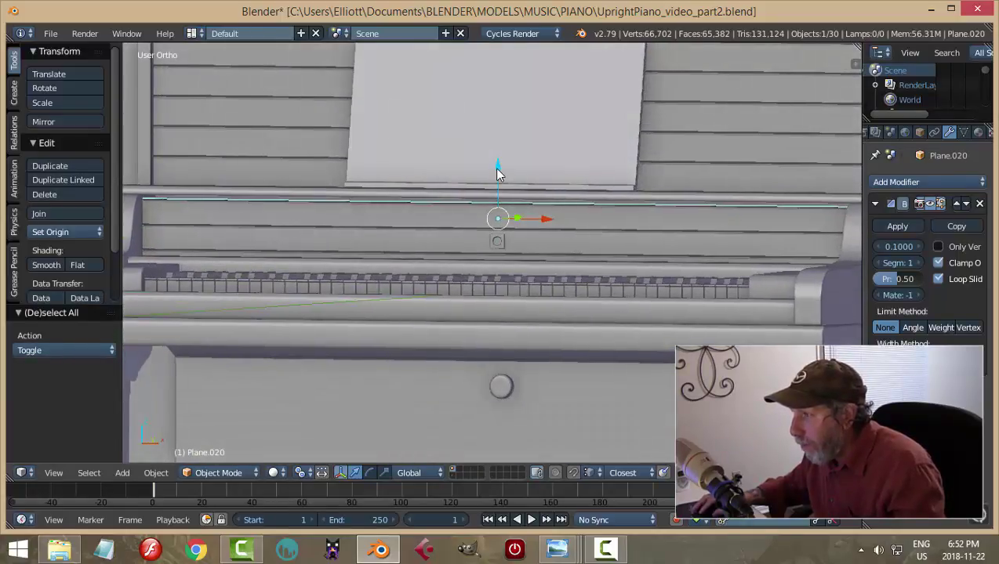
{"action": "left_click_drag", "start_coordinate": [498, 172], "coordinate": [498, 170]}
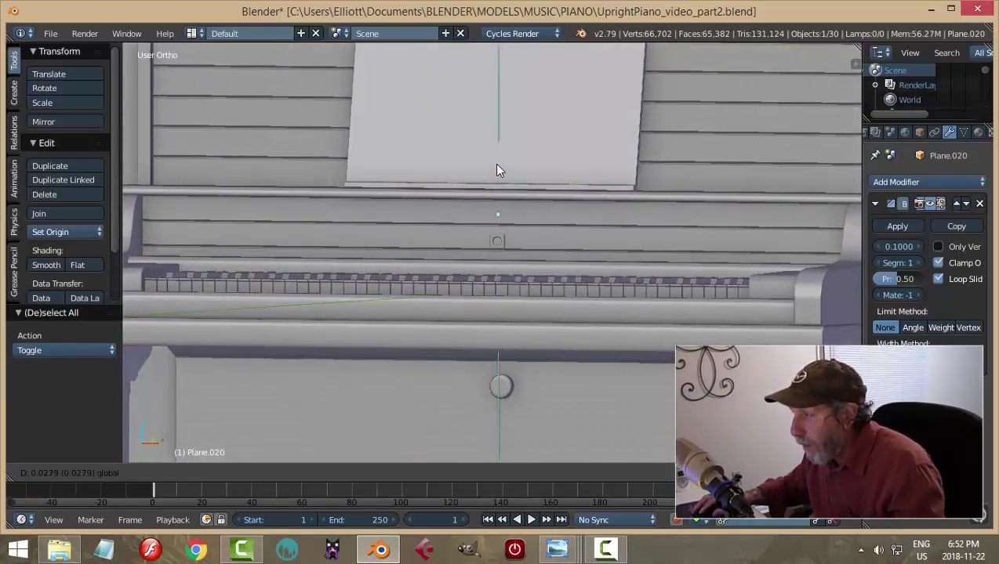
{"action": "left_click_drag", "start_coordinate": [496, 170], "coordinate": [495, 161]}
{"action": "scroll", "coordinate": [524, 247], "scroll_direction": "up", "scroll_amount": 1}
{"action": "middle_click_drag", "start_coordinate": [538, 250], "coordinate": [515, 253]}
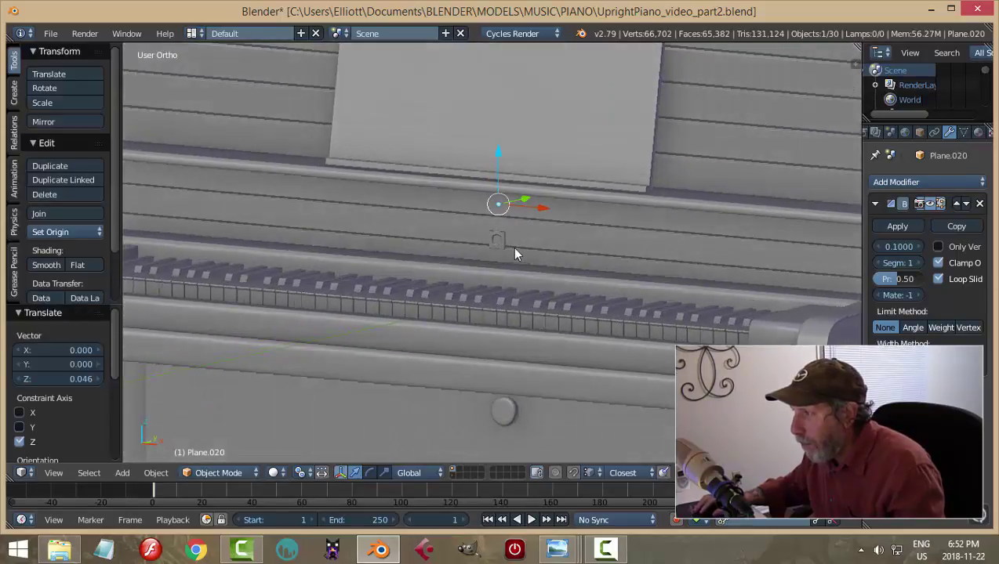
Step: Raise the square lock plate along Z to sit between two grooves of the panel, and save the file
{"action": "right_click", "coordinate": [498, 242]}
{"action": "left_click_drag", "start_coordinate": [492, 209], "coordinate": [494, 190]}
{"action": "key", "text": "KP_1"}
{"action": "scroll", "coordinate": [565, 184], "scroll_direction": "up", "scroll_amount": 1}
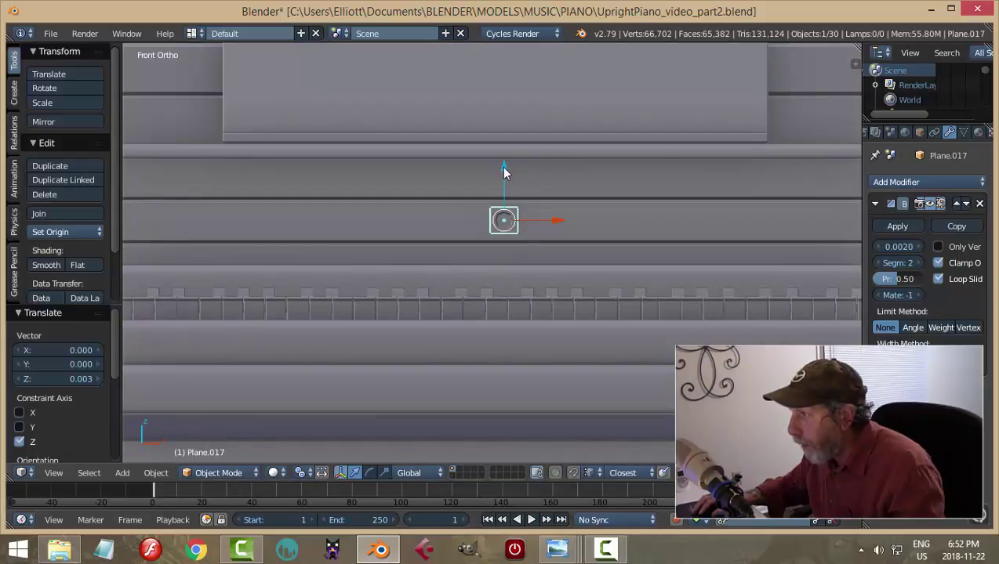
{"action": "key", "text": "ctrl+space"}
{"action": "key", "text": "ctrl+space"}
{"action": "key", "text": "a"}
{"action": "middle_click_drag", "start_coordinate": [594, 203], "coordinate": [474, 236]}
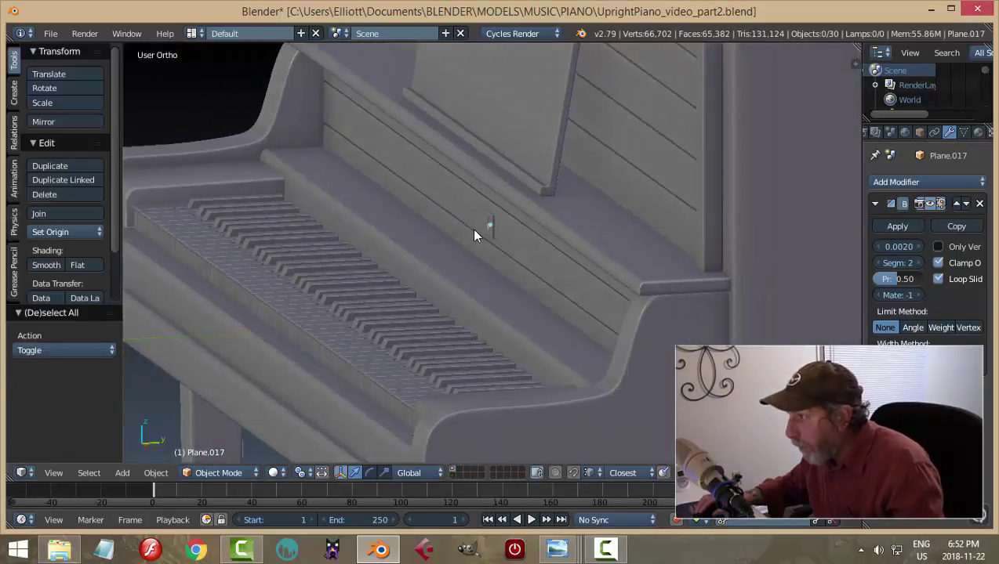
{"action": "key", "text": "ctrl+s"}
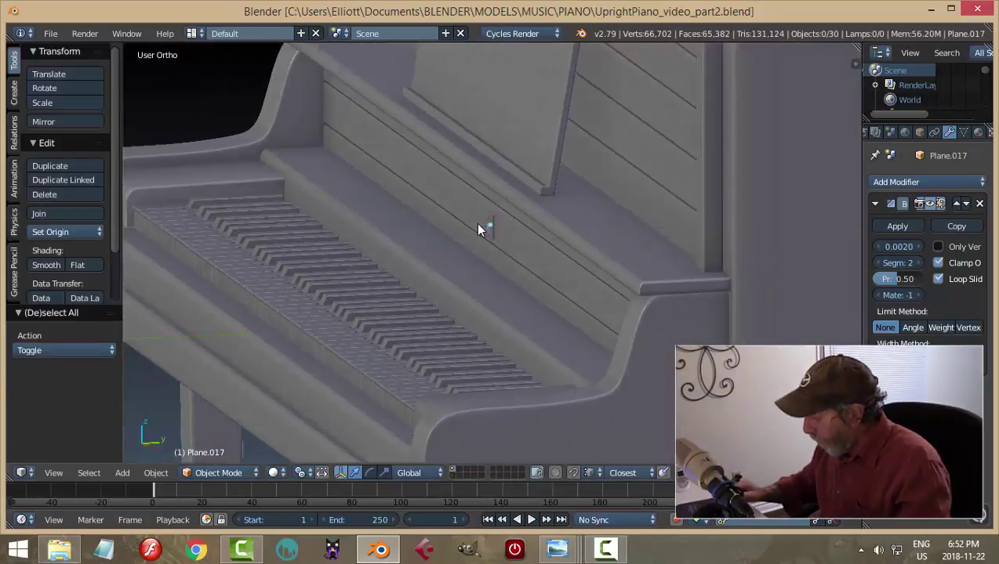
Step: In the camera view of the whole piano, show the lamps' layer together with the model's layer and save the file over itself
{"action": "scroll", "coordinate": [476, 227], "scroll_direction": "down", "scroll_amount": 3}
{"action": "middle_click_drag", "start_coordinate": [455, 234], "coordinate": [554, 257]}
{"action": "scroll", "coordinate": [504, 241], "scroll_direction": "down", "scroll_amount": 3}
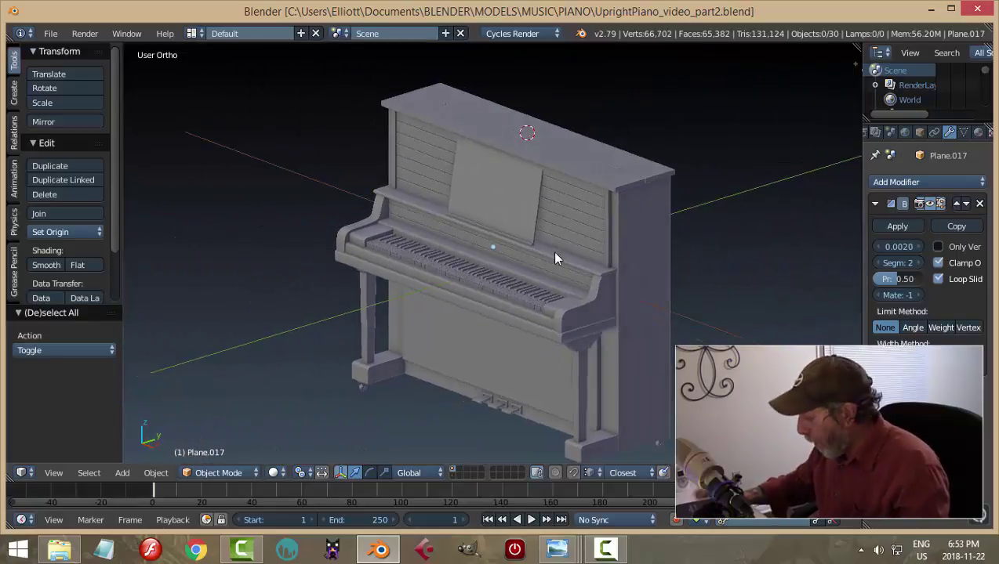
{"action": "key", "text": "KP_5"}
{"action": "key", "text": "KP_0"}
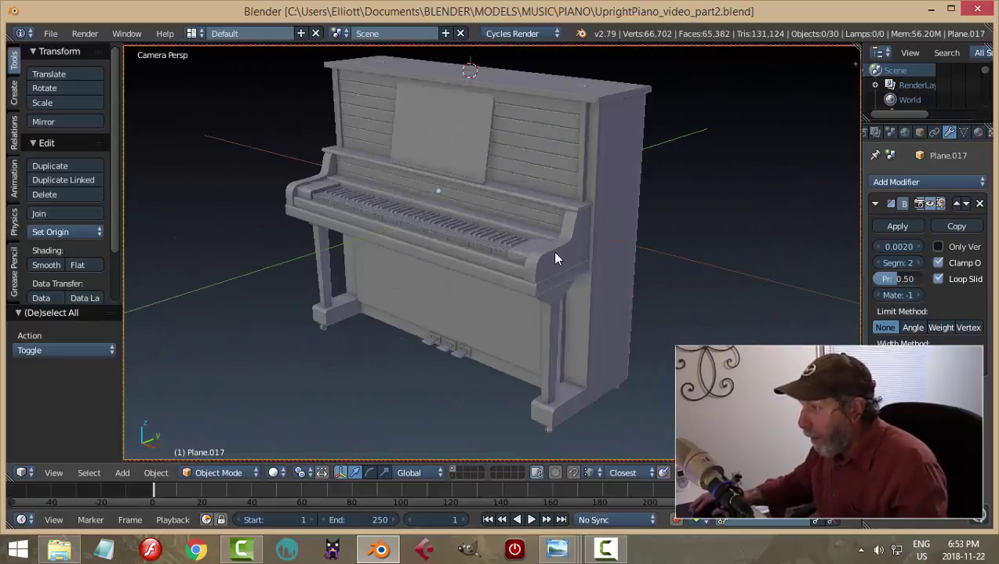
{"action": "left_click", "coordinate": [452, 476], "text": "shift"}
{"action": "key", "text": "ctrl+s"}
{"action": "left_click", "coordinate": [613, 413]}
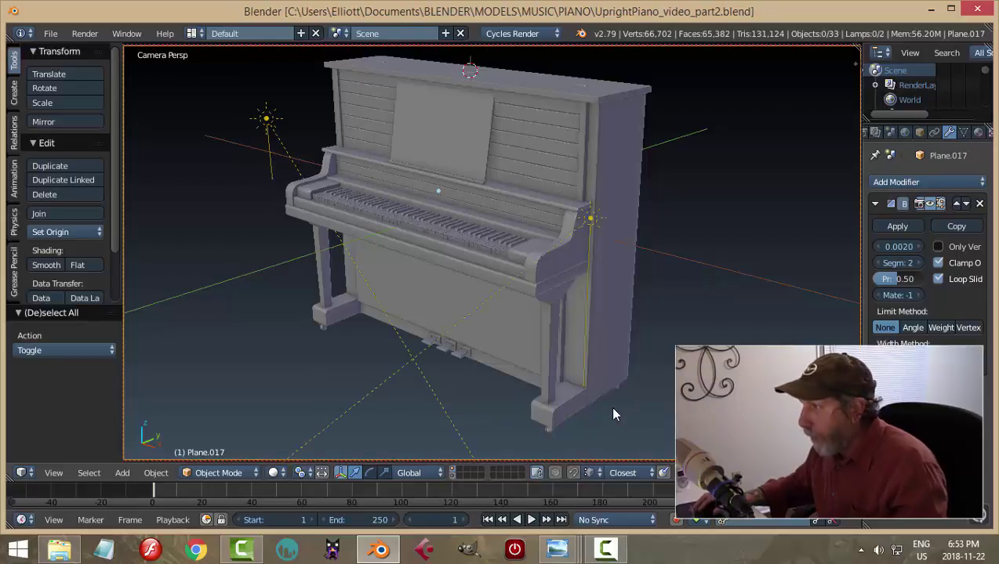